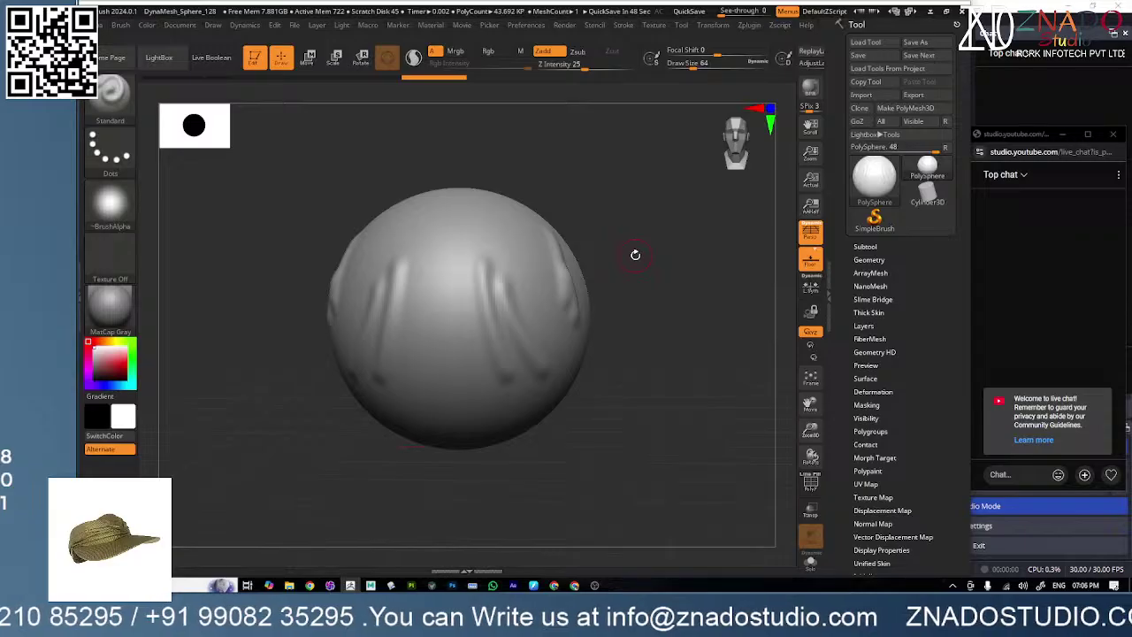
- Add a ridge with the Standard brush, and try the Clay brush at draw size 112 on the sphere's upper area
mouse_move(515, 265)
left_mouse_down()
mouse_move(523, 305)
mouse_move(553, 336)
left_mouse_up()
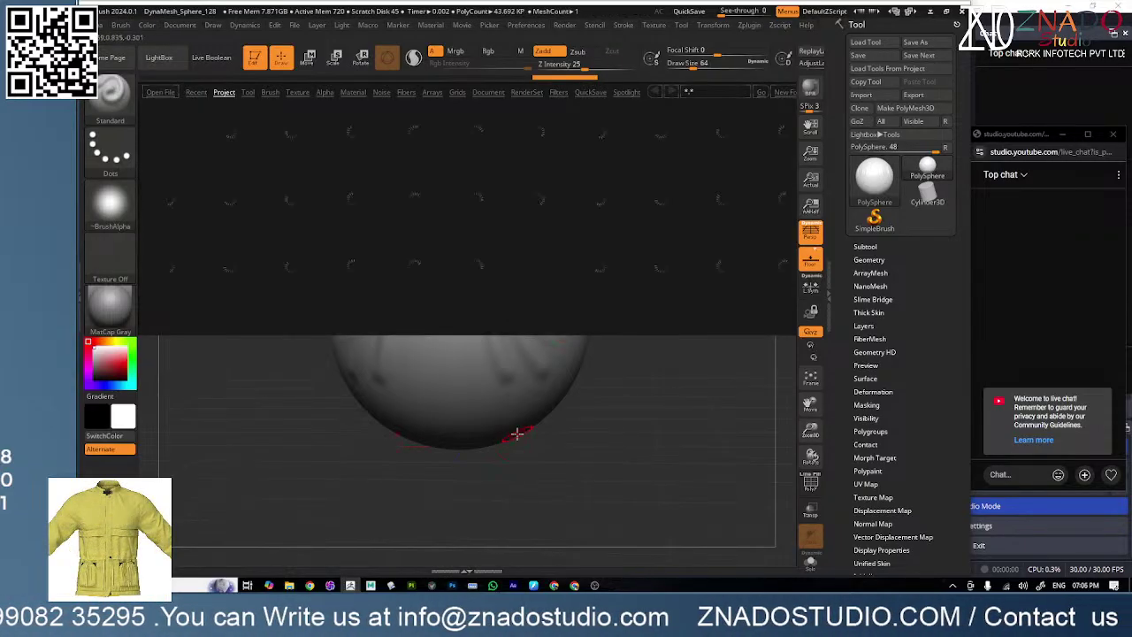
key("b")
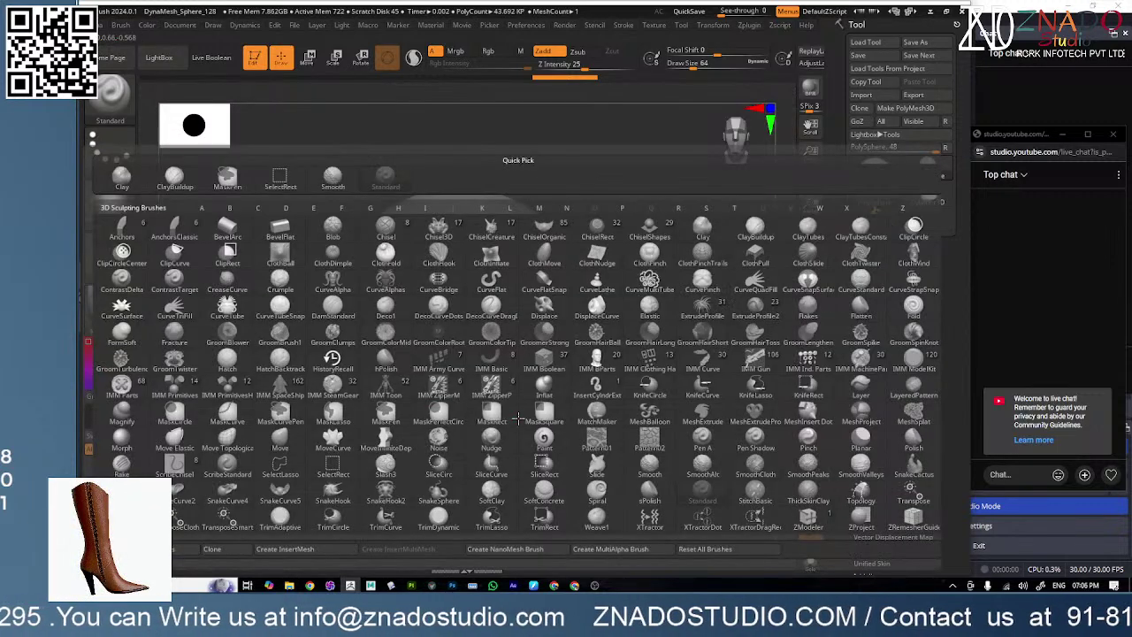
left_click(687, 241)
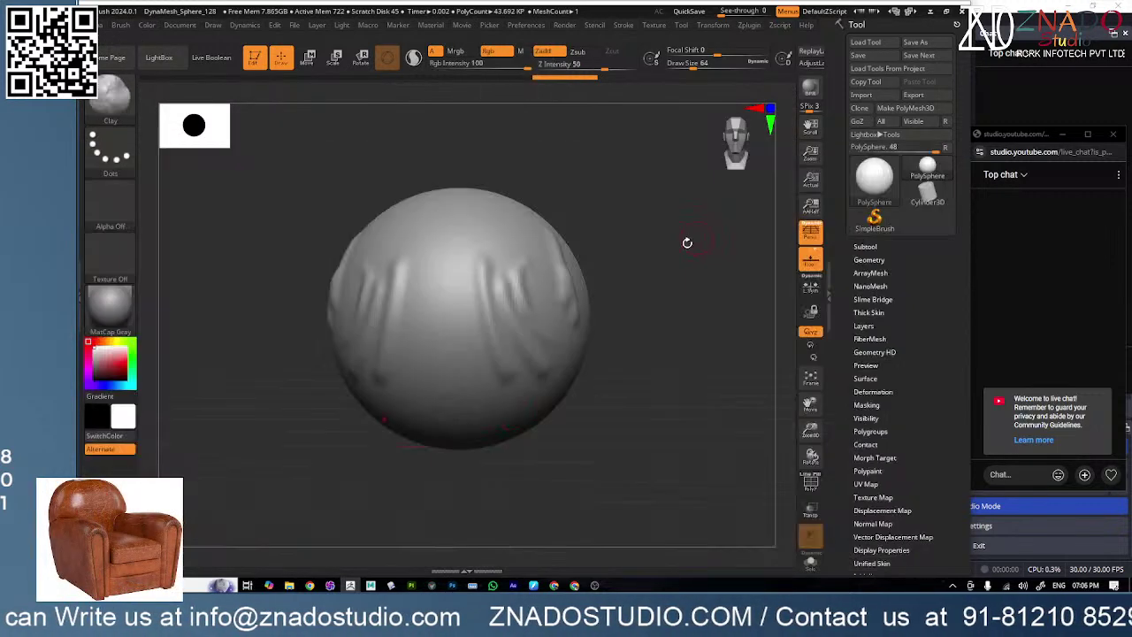
key("space")
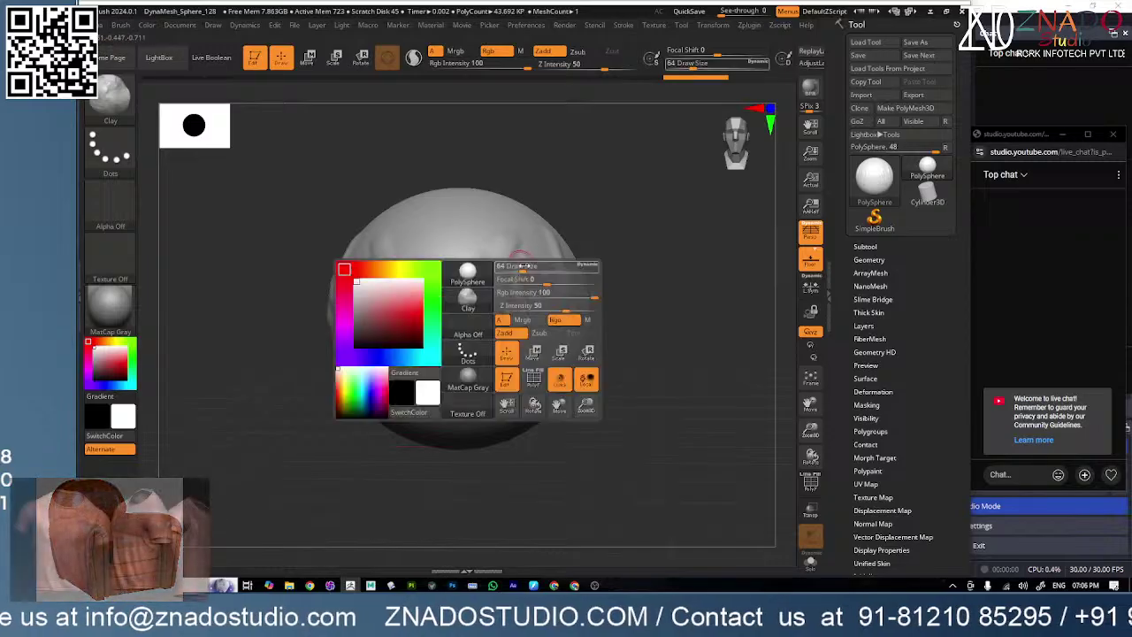
left_click_drag(523, 265, 530, 266)
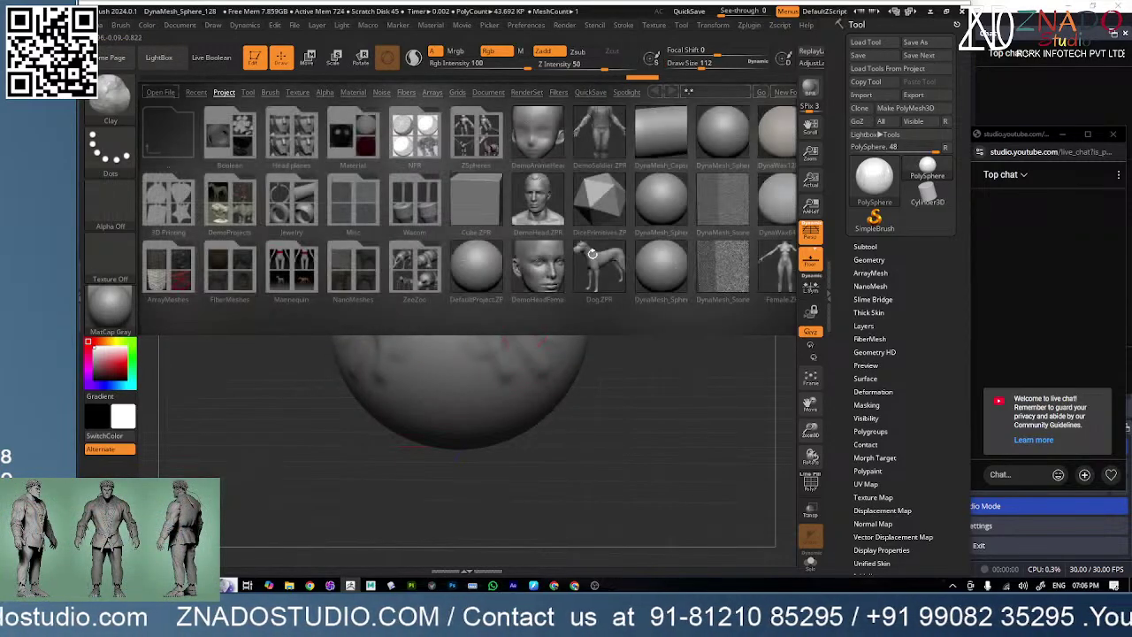
- Switch to the ClayBuildup brush and build up raised, mirrored bands on the front of the sphere
key("b")
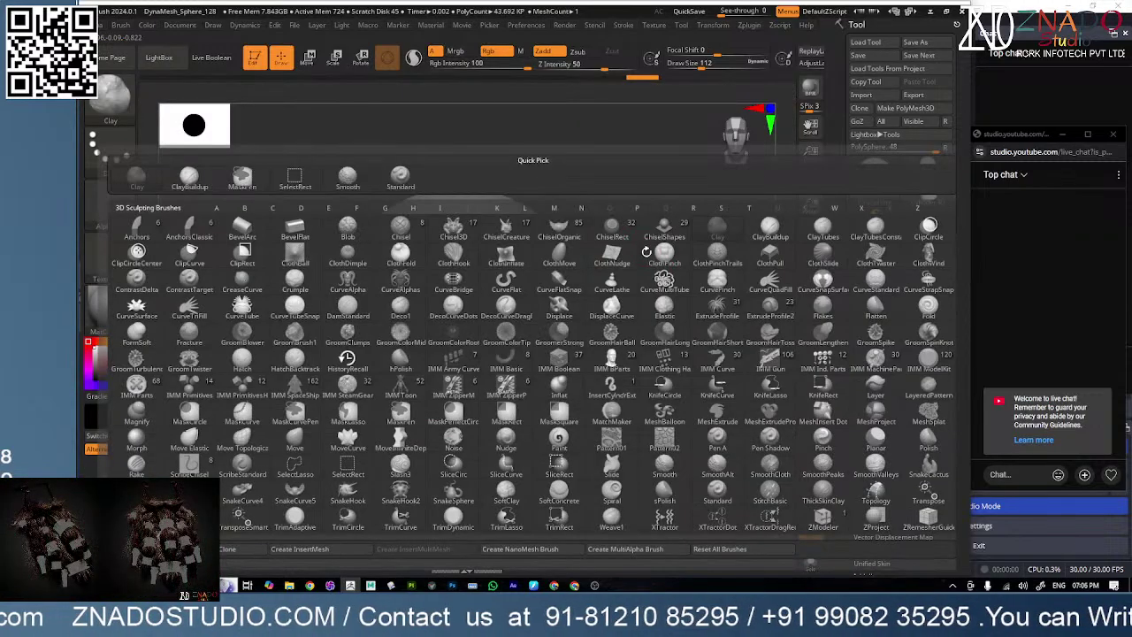
left_click(770, 230)
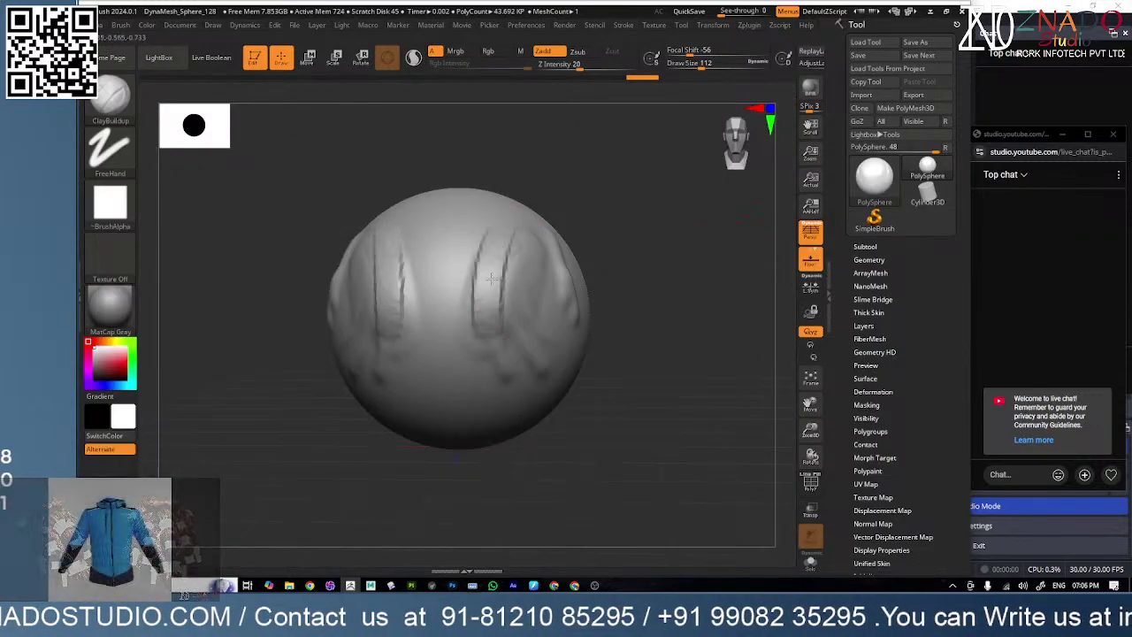
mouse_move(491, 279)
left_mouse_down()
mouse_move(508, 340)
mouse_move(523, 259)
mouse_move(513, 363)
mouse_move(495, 270)
mouse_move(498, 301)
mouse_move(463, 209)
mouse_move(489, 300)
mouse_move(523, 355)
mouse_move(511, 256)
left_mouse_up()
- Set the Smooth brush's Z Intensity to 21, smooth the sculpted bands and add raised volumes between them
left_click_drag(623, 69, 581, 74, "shift")
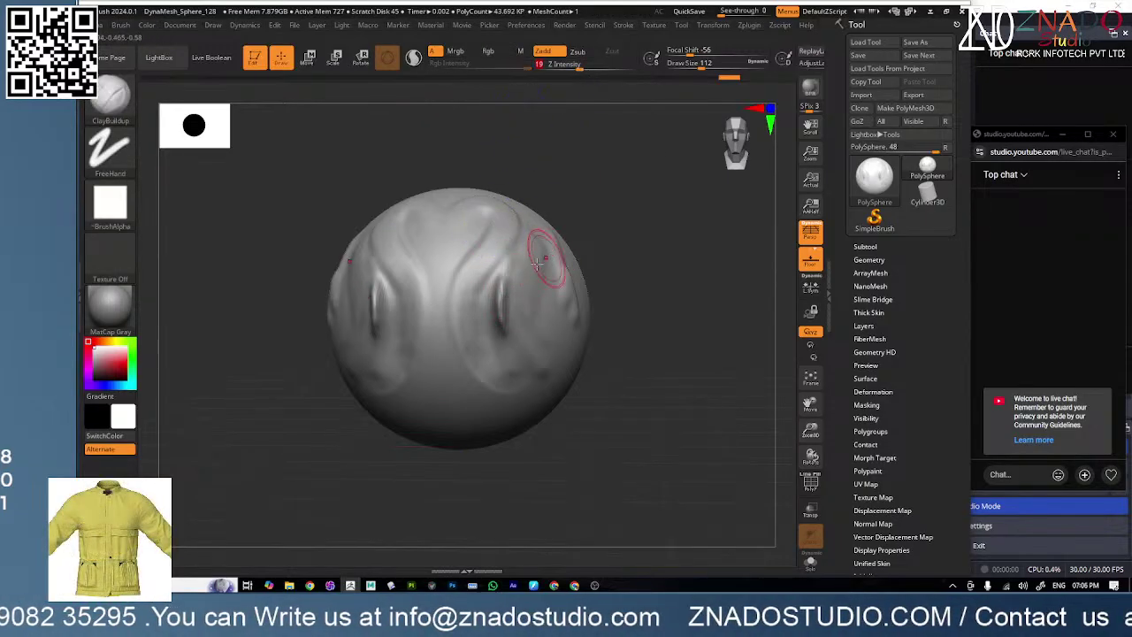
key("shift")
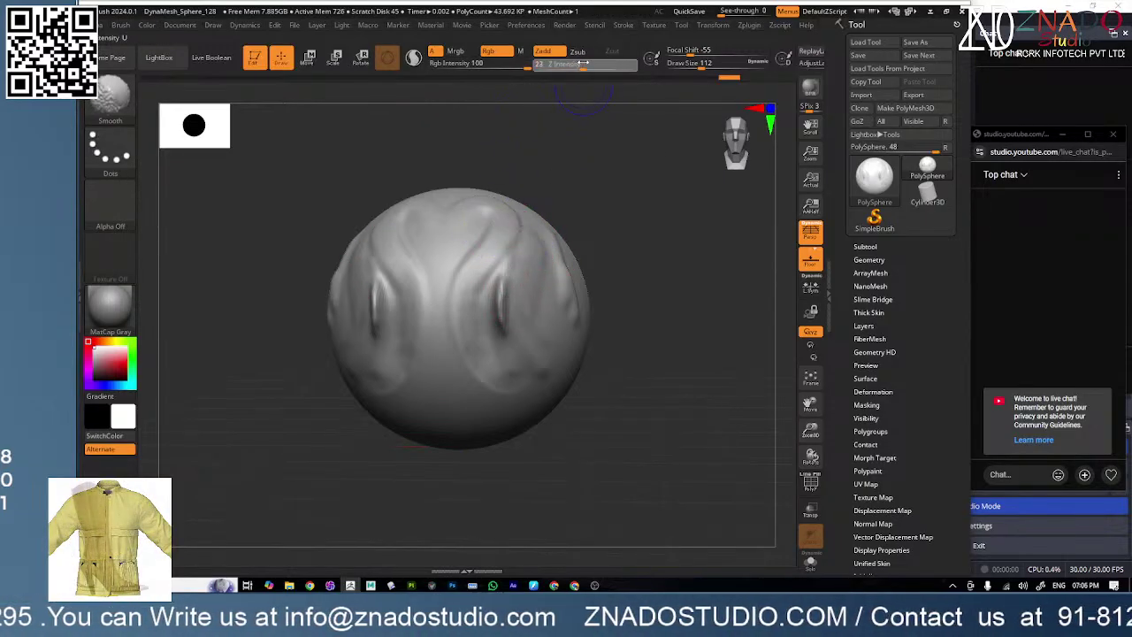
left_click_drag(583, 63, 580, 64)
mouse_move(528, 264)
left_mouse_down("shift")
mouse_move(542, 337)
mouse_move(509, 278)
mouse_move(496, 336)
left_mouse_up("shift")
mouse_move(531, 284)
left_mouse_down()
mouse_move(523, 311)
mouse_move(492, 270)
mouse_move(487, 292)
mouse_move(491, 327)
mouse_move(523, 318)
left_mouse_up()
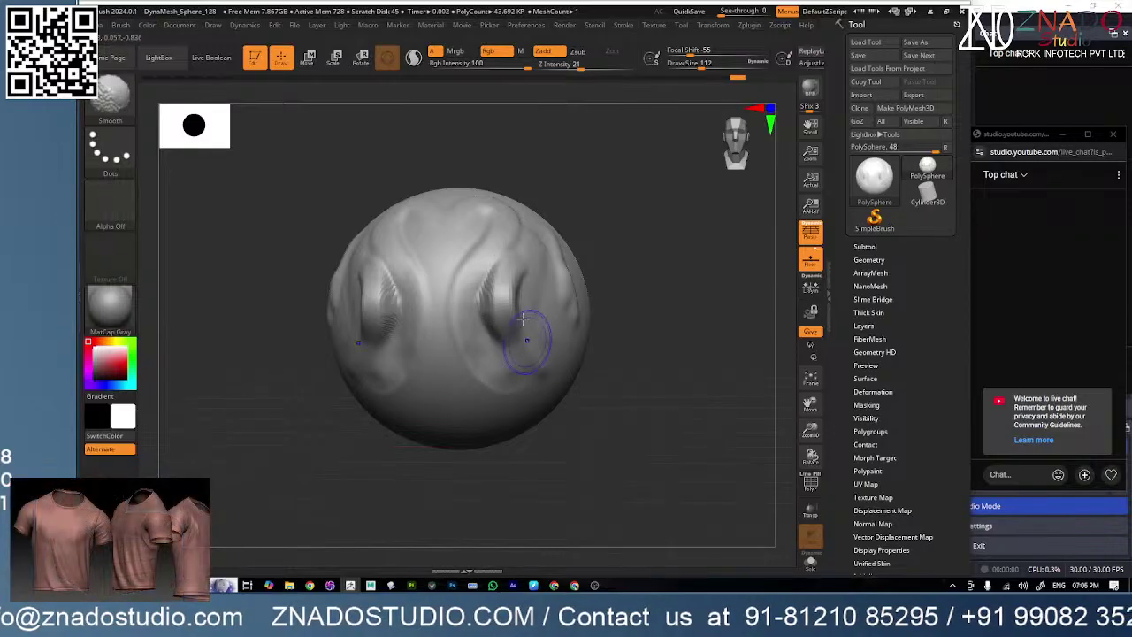
- Sculpt long curved mirrored bands down the front of the sphere, smooth them and remesh with DynaMesh
mouse_move(508, 240)
left_mouse_down()
mouse_move(518, 212)
mouse_move(481, 327)
mouse_move(490, 412)
mouse_move(516, 421)
mouse_move(475, 409)
mouse_move(503, 412)
left_mouse_up()
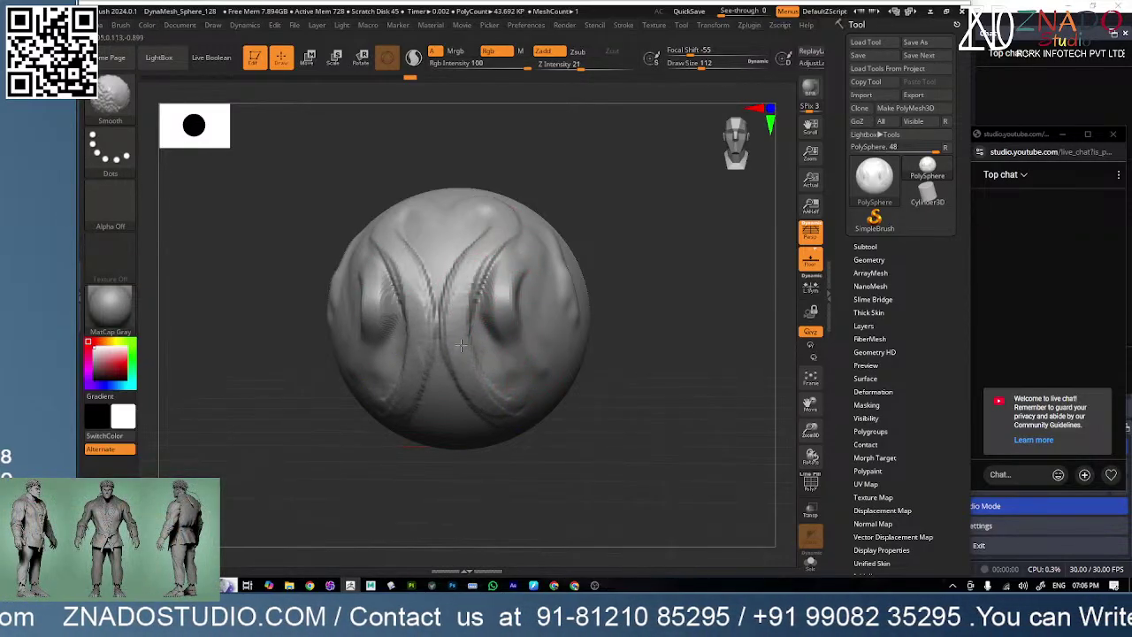
mouse_move(461, 345)
left_mouse_down("shift")
mouse_move(484, 281)
mouse_move(522, 443)
left_mouse_up("shift")
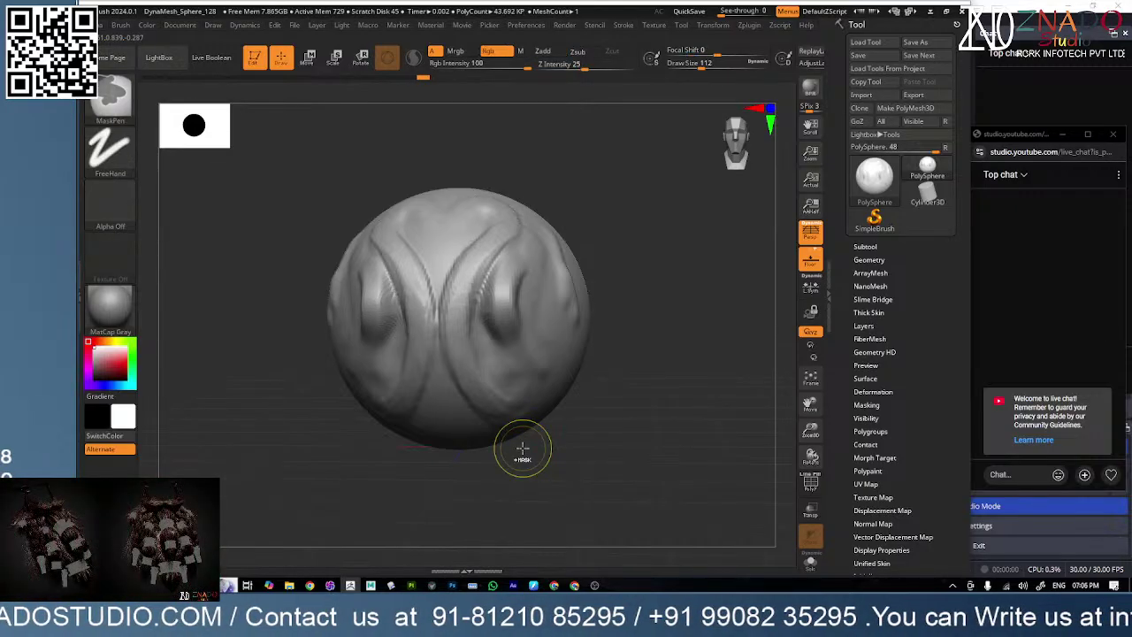
left_click_drag(640, 381, 655, 383, "shift")
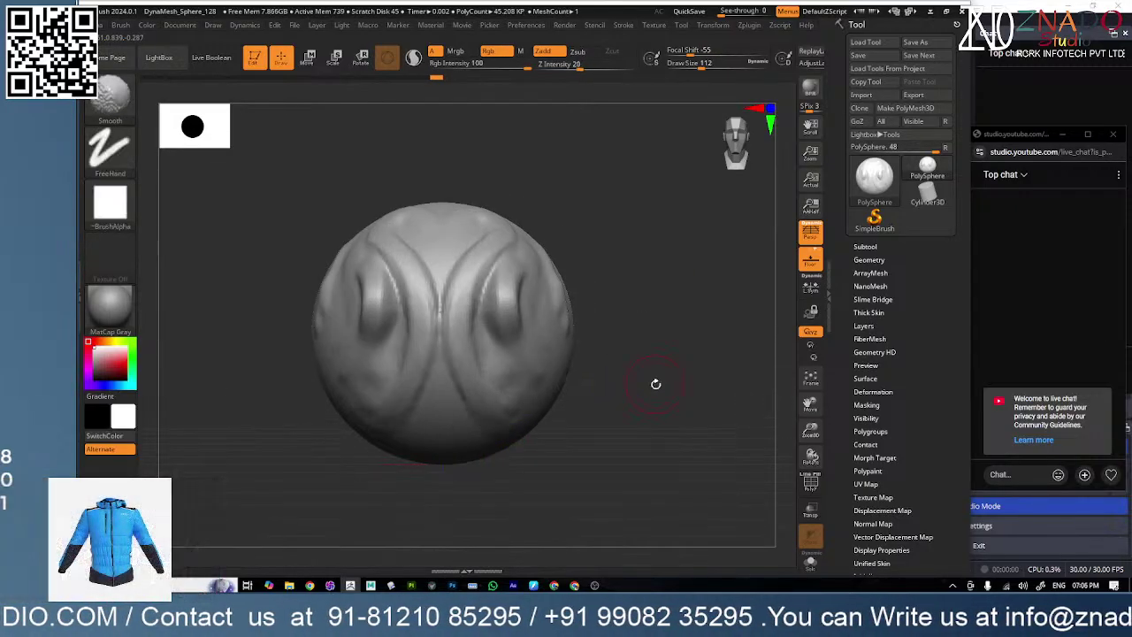
- Set the draw size to about 223 and roll the undo history back to the unsculpted sphere
right_click_drag(656, 384, 513, 389, "ctrl")
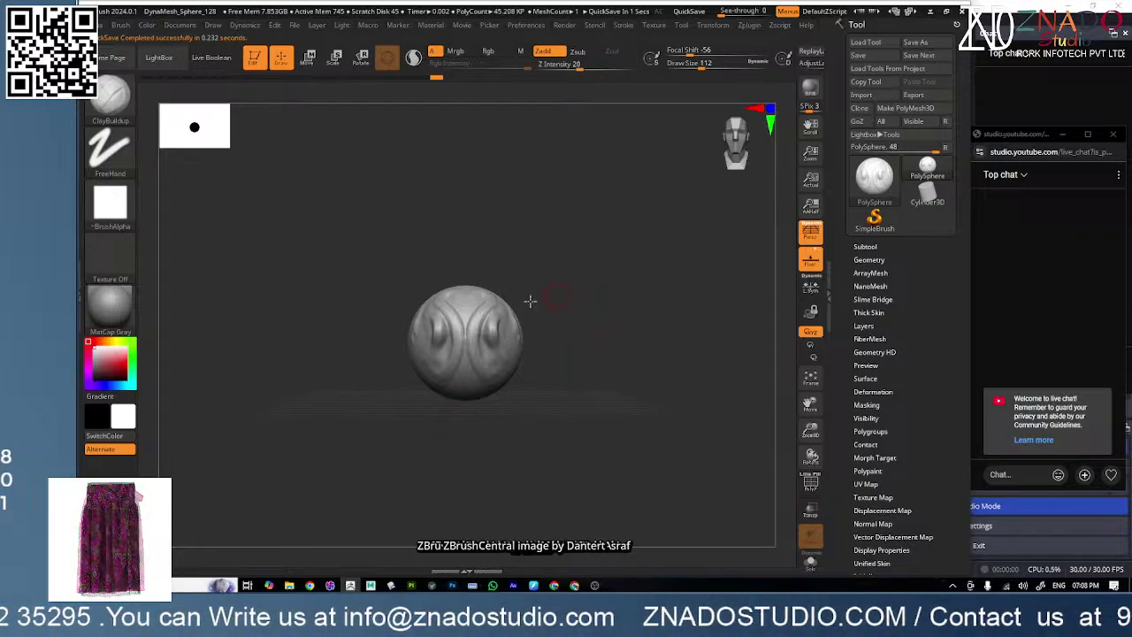
mouse_move(543, 309)
left_mouse_down()
mouse_move(556, 309)
mouse_move(550, 317)
left_mouse_up()
right_click_drag(551, 317, 637, 397, "ctrl")
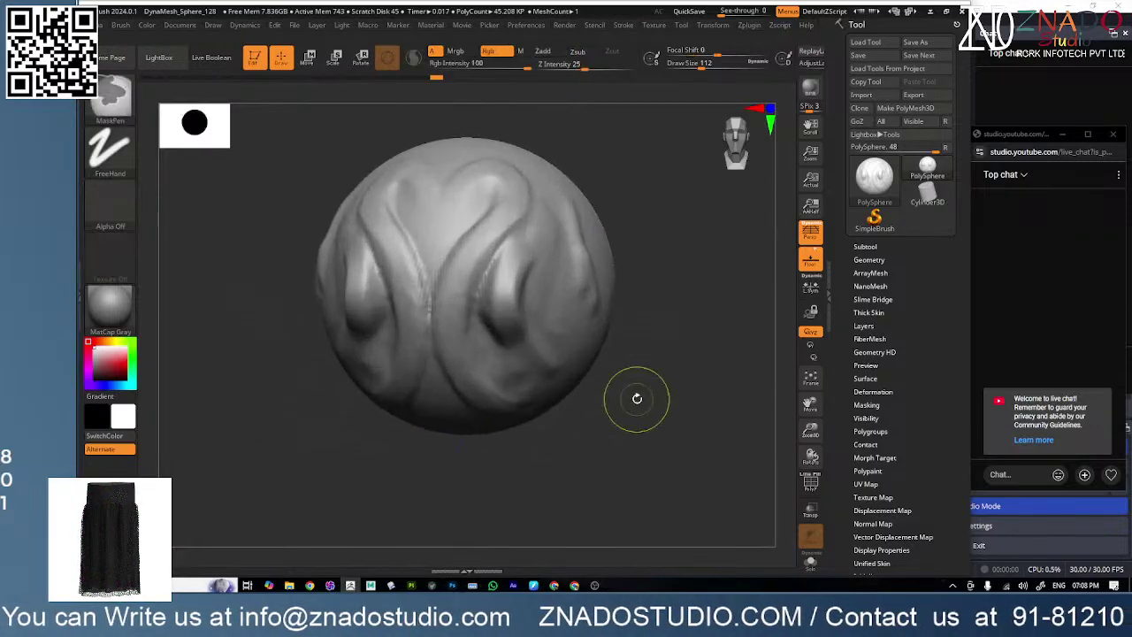
right_click(626, 288)
key("ctrl")
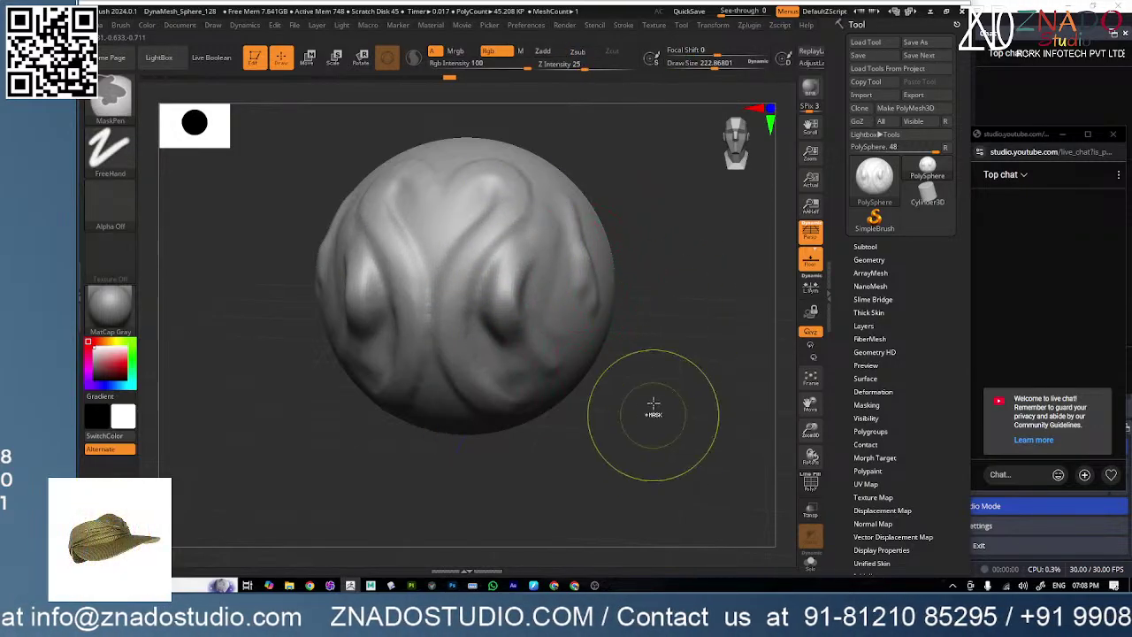
key("ctrl+z")
left_click_drag(419, 79, 147, 78)
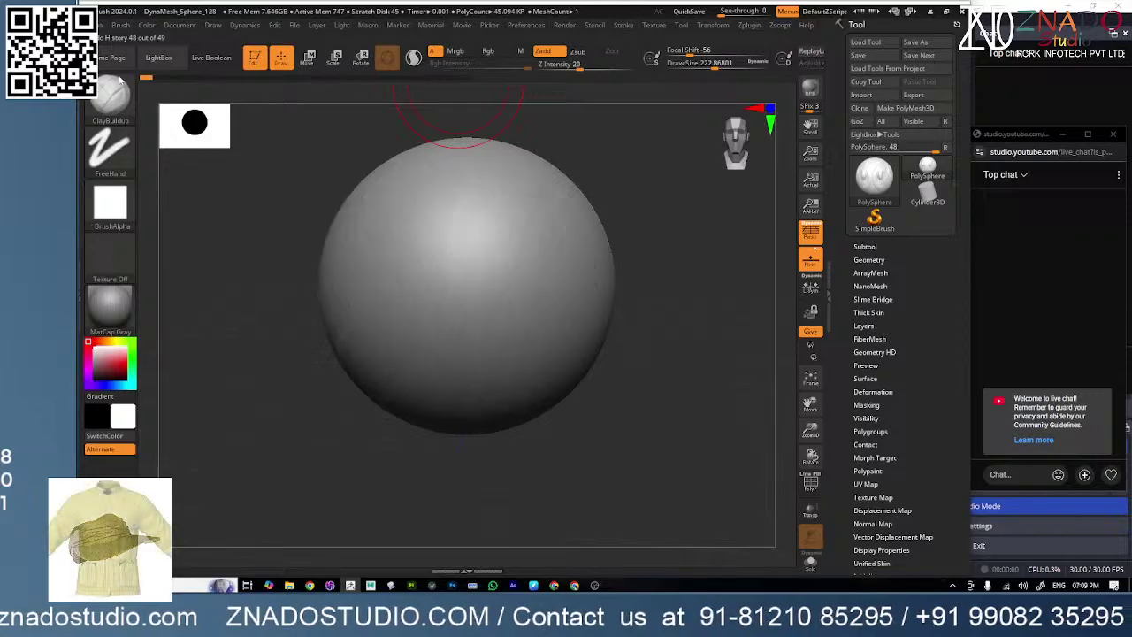
- Open the DynaMesh_Sphere_32 project in place of the current sphere
mouse_move(713, 374)
right_mouse_down("ctrl")
mouse_move(606, 360)
mouse_move(626, 309)
right_mouse_up("ctrl")
left_click_drag(616, 334, 591, 443, "alt")
left_click_drag(574, 394, 623, 337, "alt")
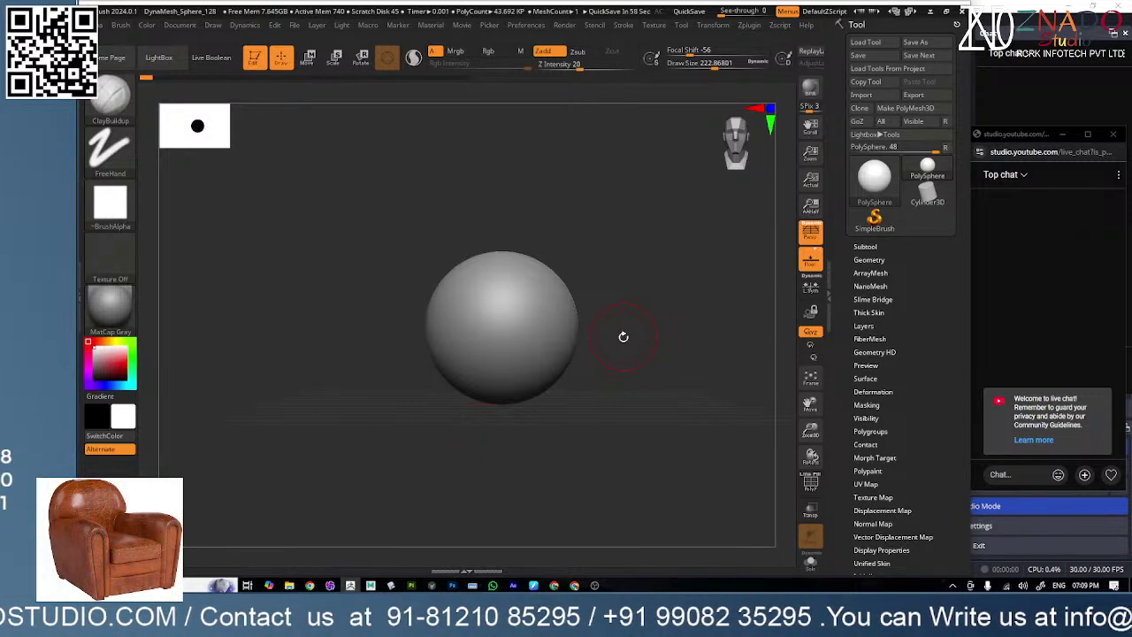
key("comma")
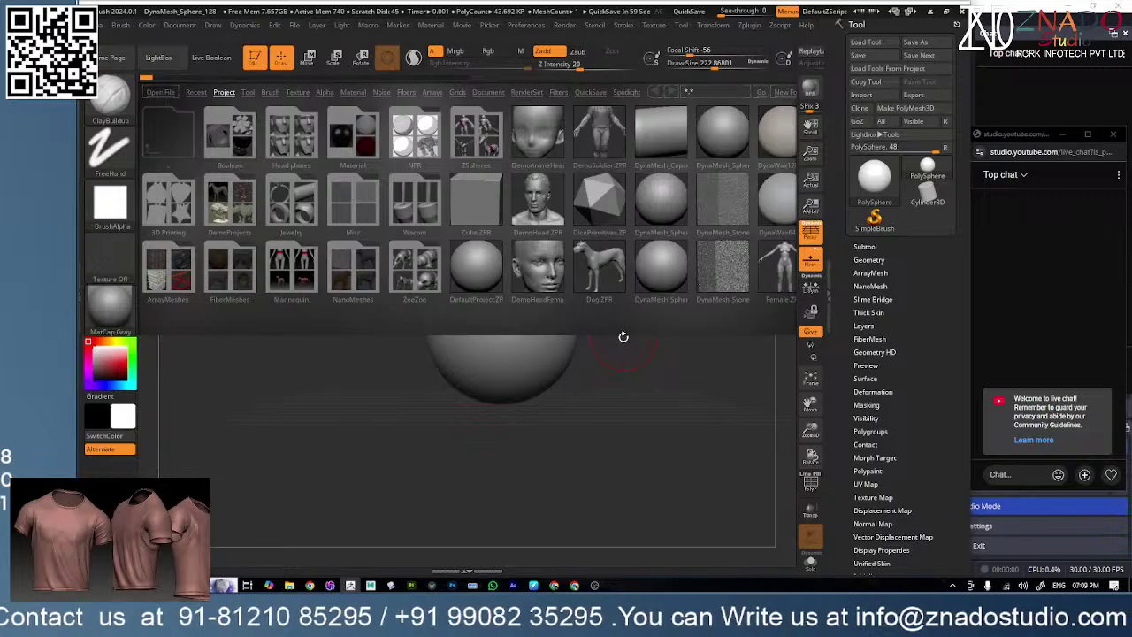
left_click(672, 253)
left_click(663, 214)
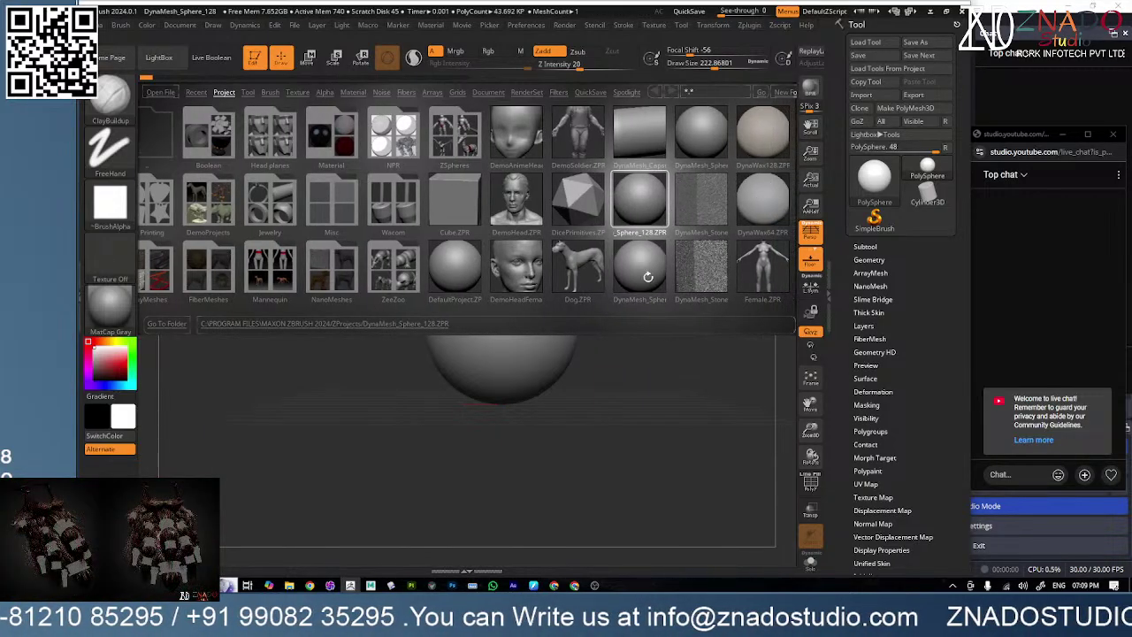
double_click(644, 278)
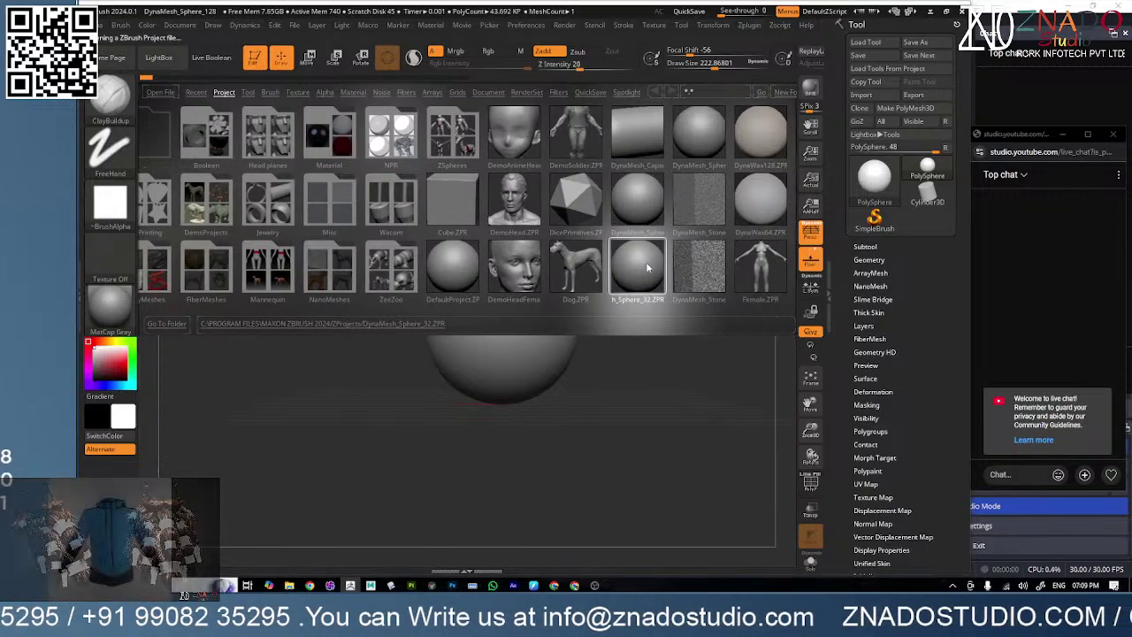
left_click(644, 334)
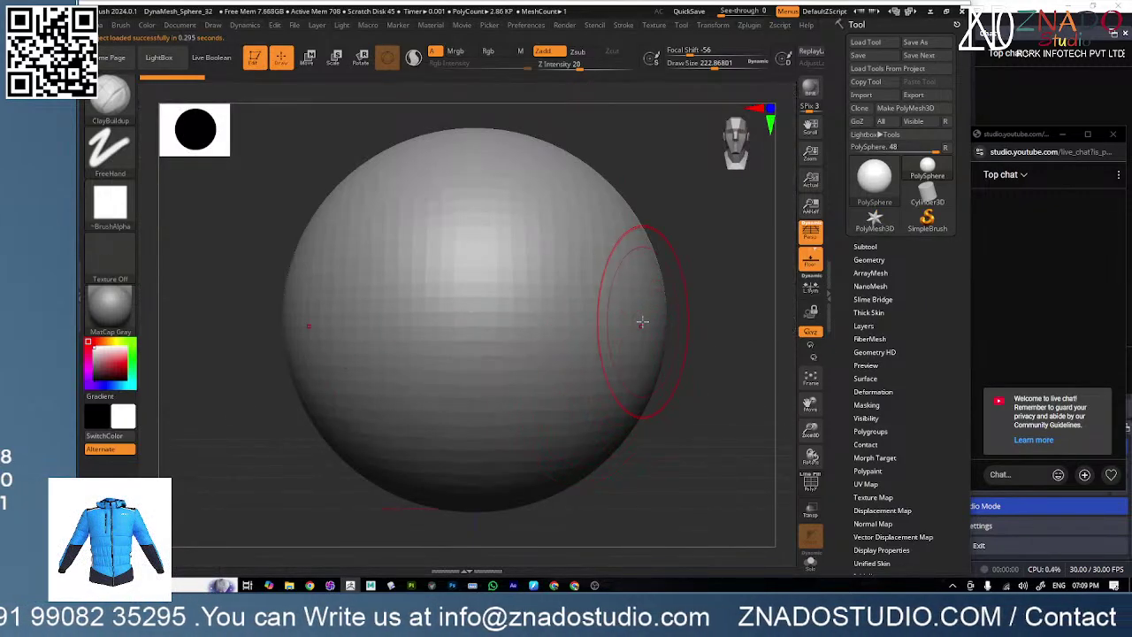
- Enlarge the draw size to about 629 and switch to the Move Topological brush
right_click_drag(642, 321, 550, 297, "ctrl")
key("space")
left_click_drag(639, 284, 668, 284)
mouse_move(675, 333)
right_mouse_down("ctrl")
mouse_move(609, 328)
mouse_move(592, 378)
right_mouse_up("ctrl")
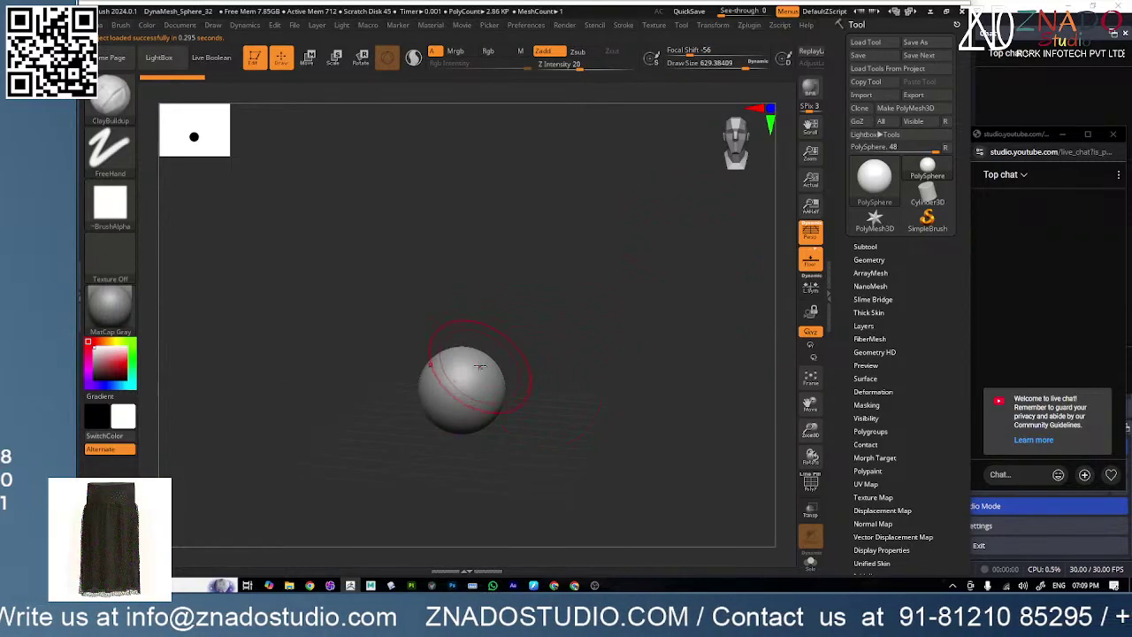
key("b")
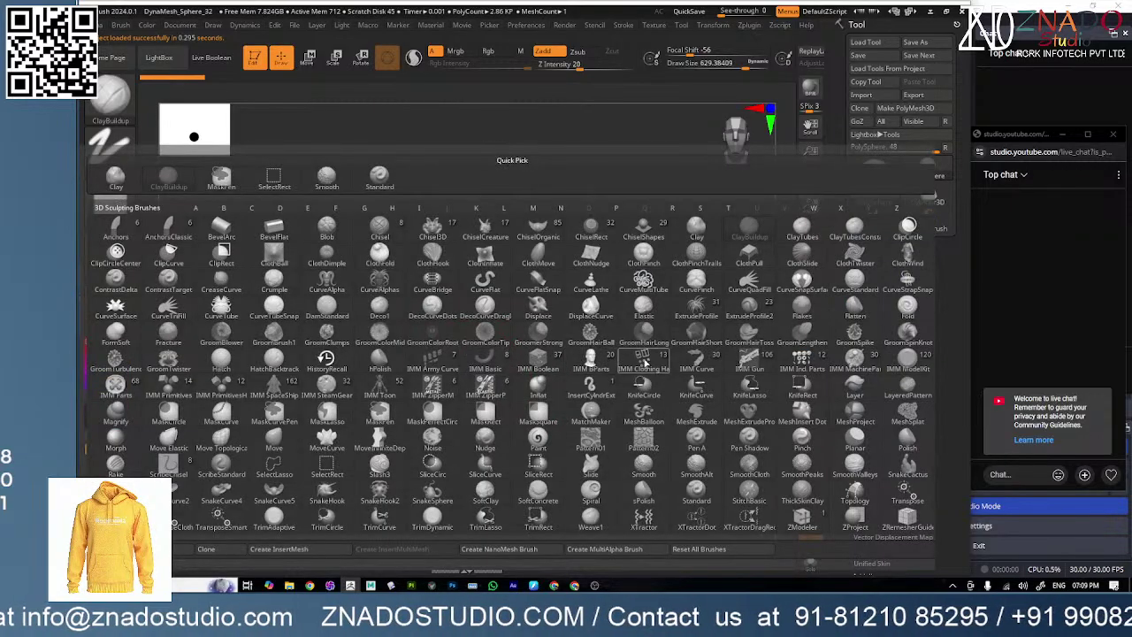
key("m")
key("t")
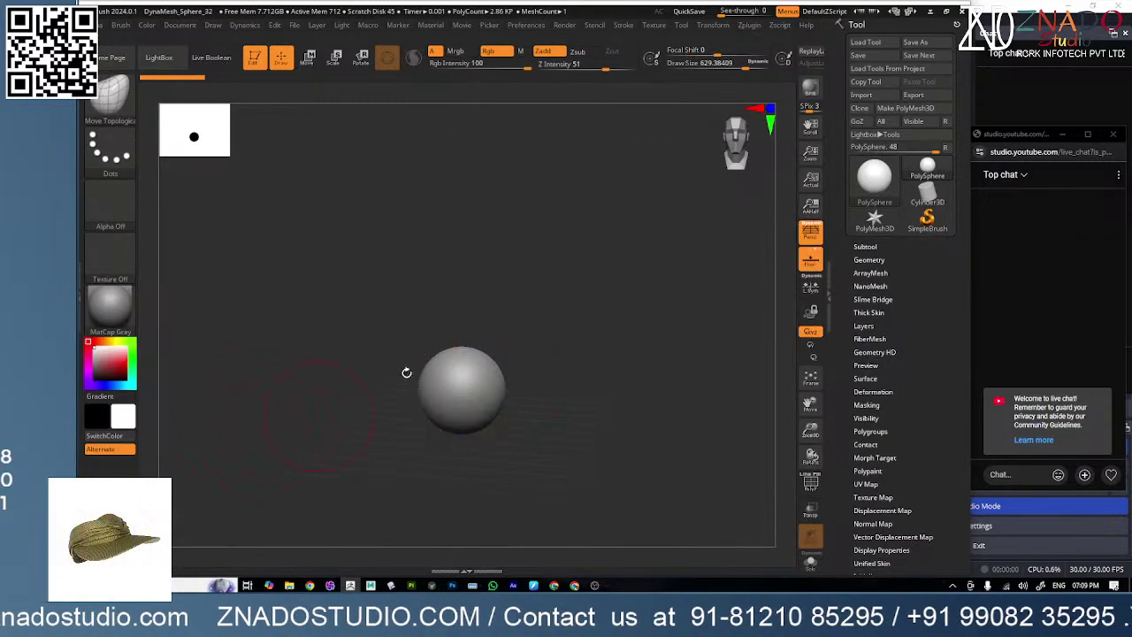
- Set the draw size to about 743 and stretch the sphere upward into an egg shape
key("space")
left_click_drag(466, 352, 475, 327)
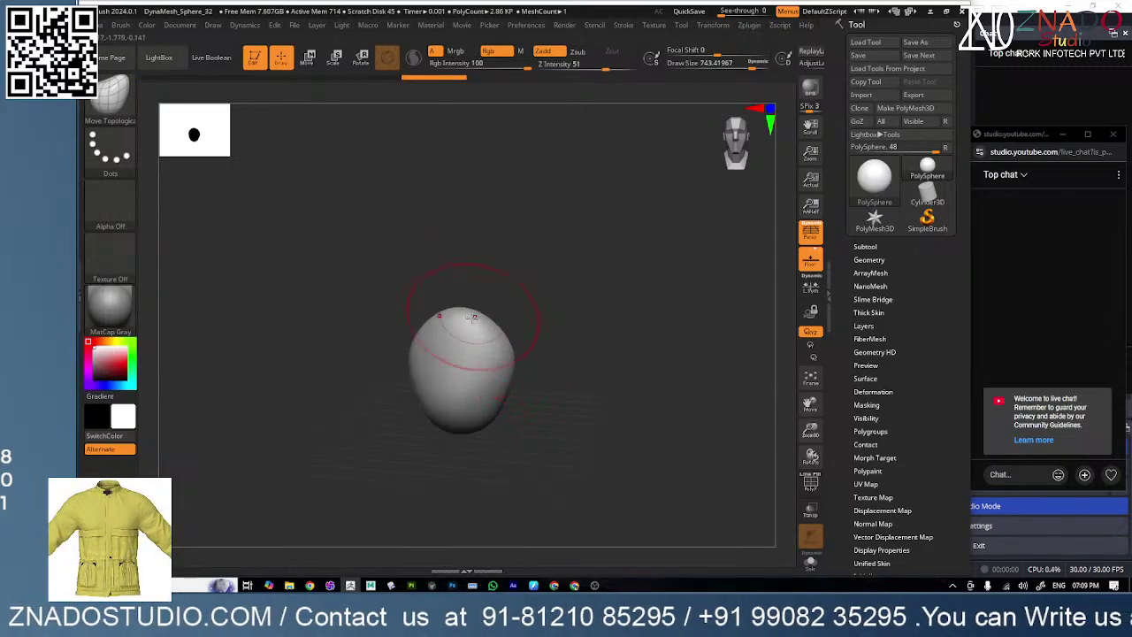
left_click_drag(564, 325, 538, 312)
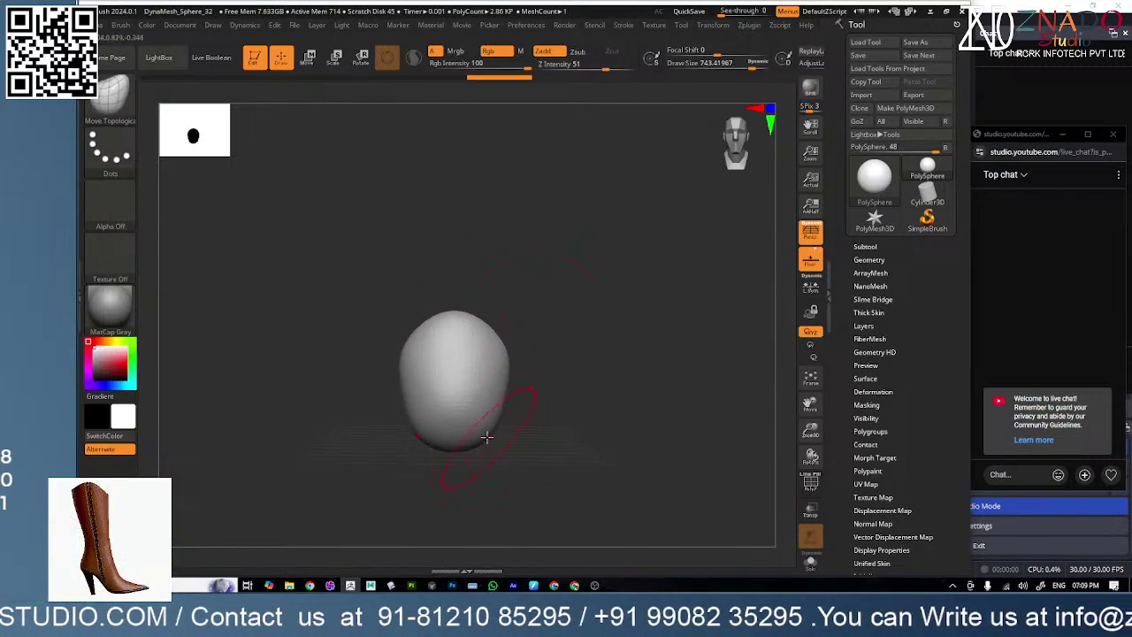
- Set the draw size to about 567 and pull the form into a tapered torso with broad shoulders
key("space")
mouse_move(531, 370)
left_mouse_down()
mouse_move(518, 370)
mouse_move(525, 341)
mouse_move(496, 371)
mouse_move(503, 356)
mouse_move(465, 342)
left_mouse_up()
left_click_drag(442, 354, 524, 331)
left_click_drag(509, 408, 571, 343, "alt")
right_click_drag(532, 381, 513, 399, "ctrl")
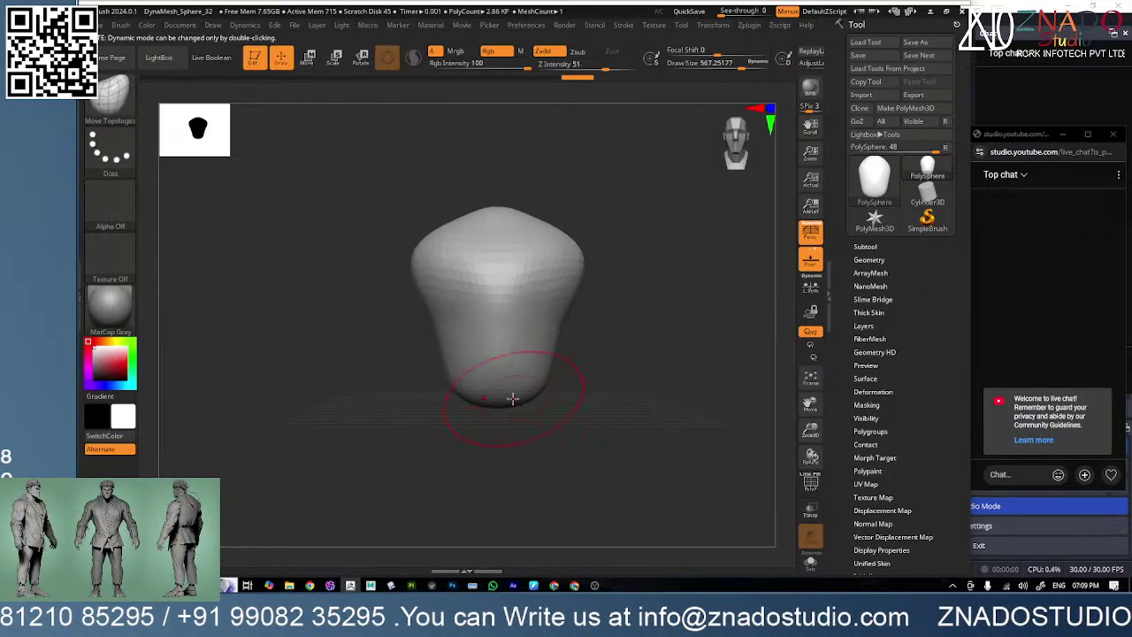
- Widen the lower torso into hips and shape its side profile so the bottom sweeps to one side
left_click_drag(530, 398, 571, 397)
mouse_move(560, 397)
right_mouse_down()
mouse_move(510, 399)
mouse_move(528, 416)
mouse_move(553, 404)
mouse_move(533, 404)
right_mouse_up()
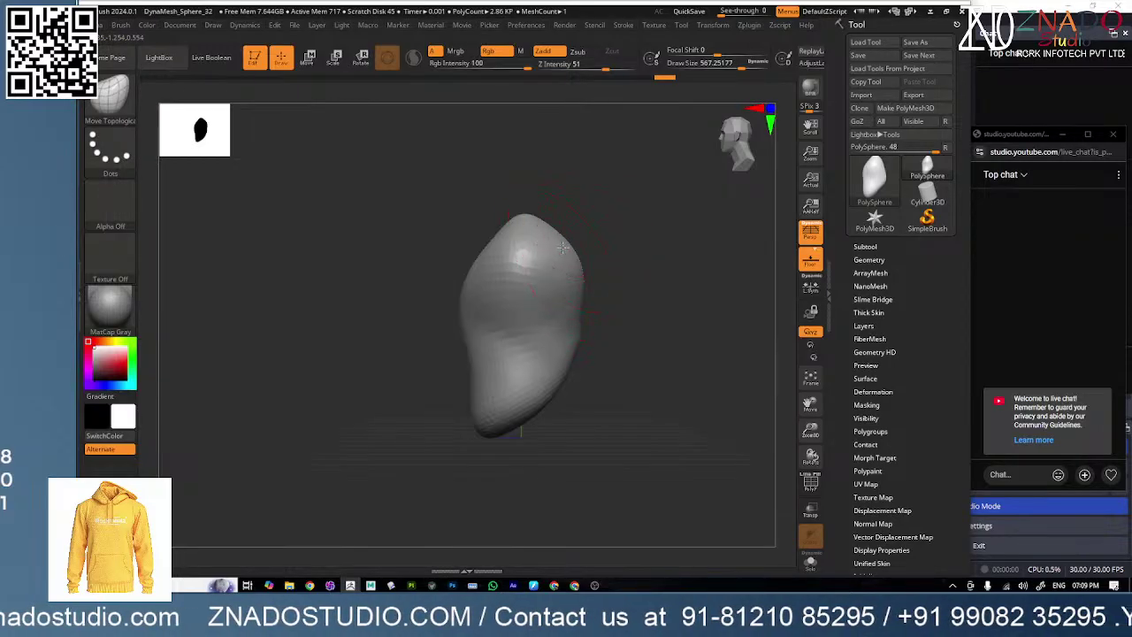
left_click_drag(578, 382, 673, 383)
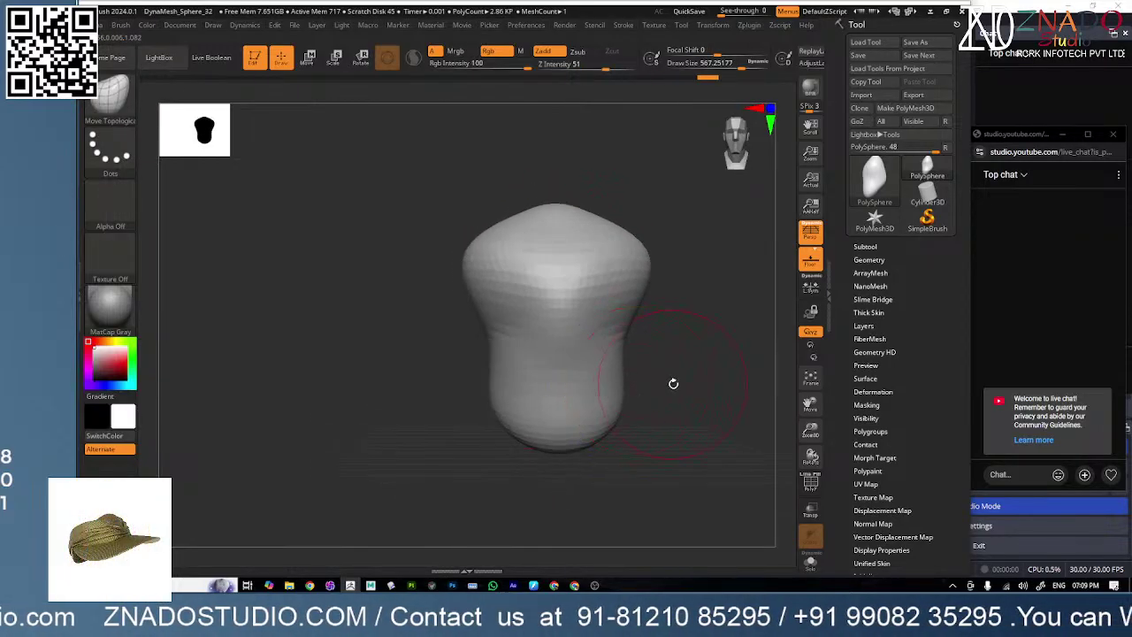
right_click_drag(673, 383, 590, 374, "ctrl")
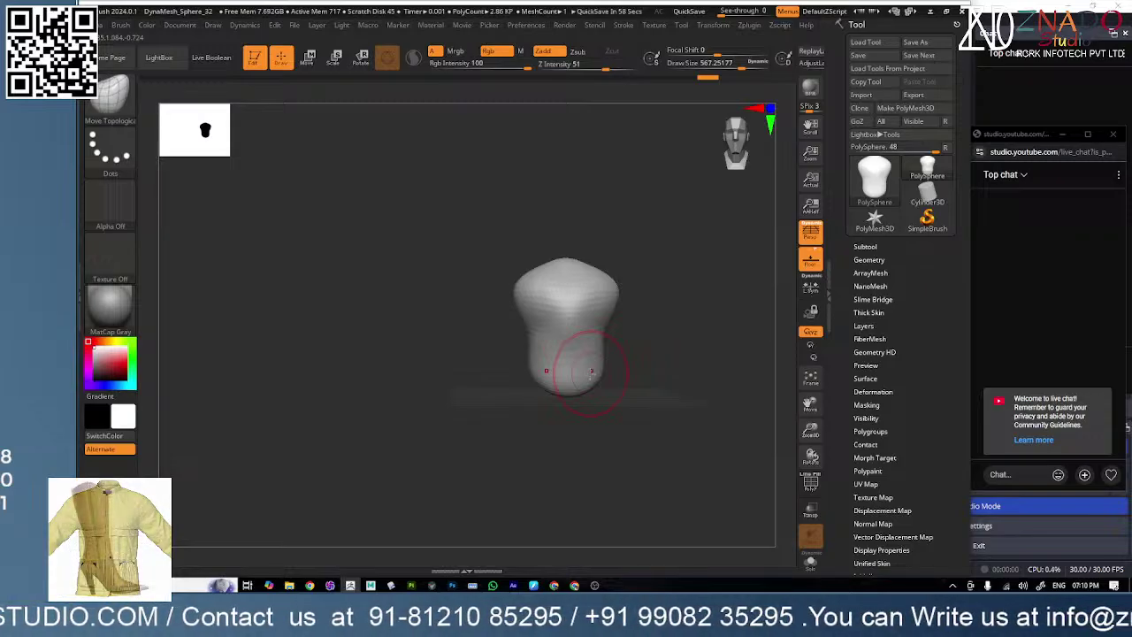
- Reduce the draw size to about 351 and pull the top centre of the torso upward into a neck
key("f")
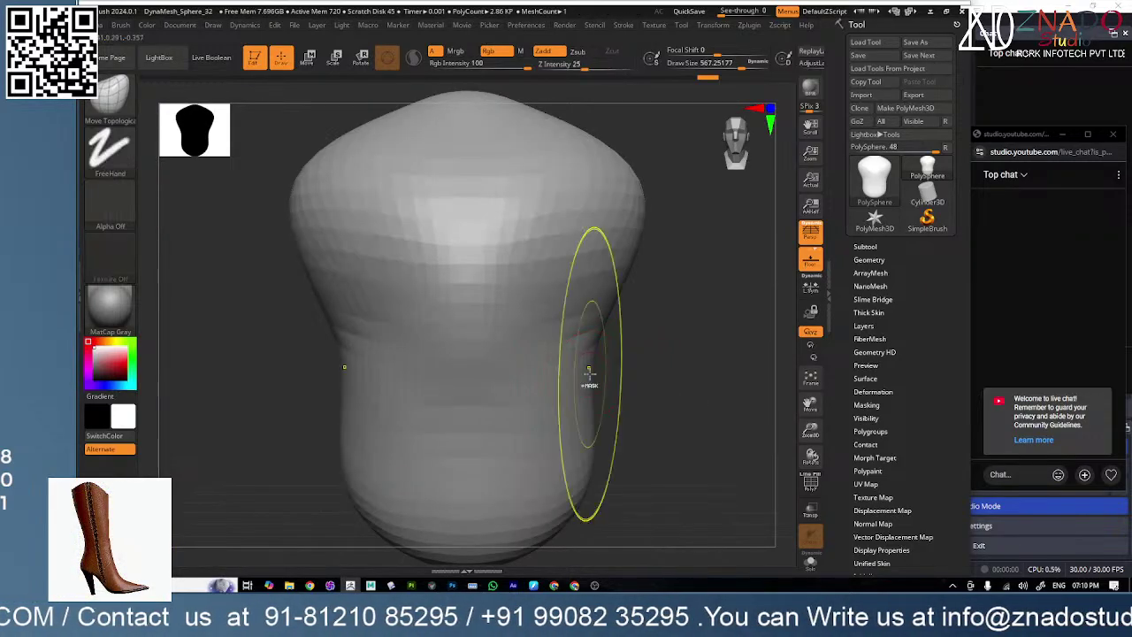
right_click_drag(588, 377, 599, 333, "ctrl")
key("space")
left_click_drag(622, 293, 619, 294)
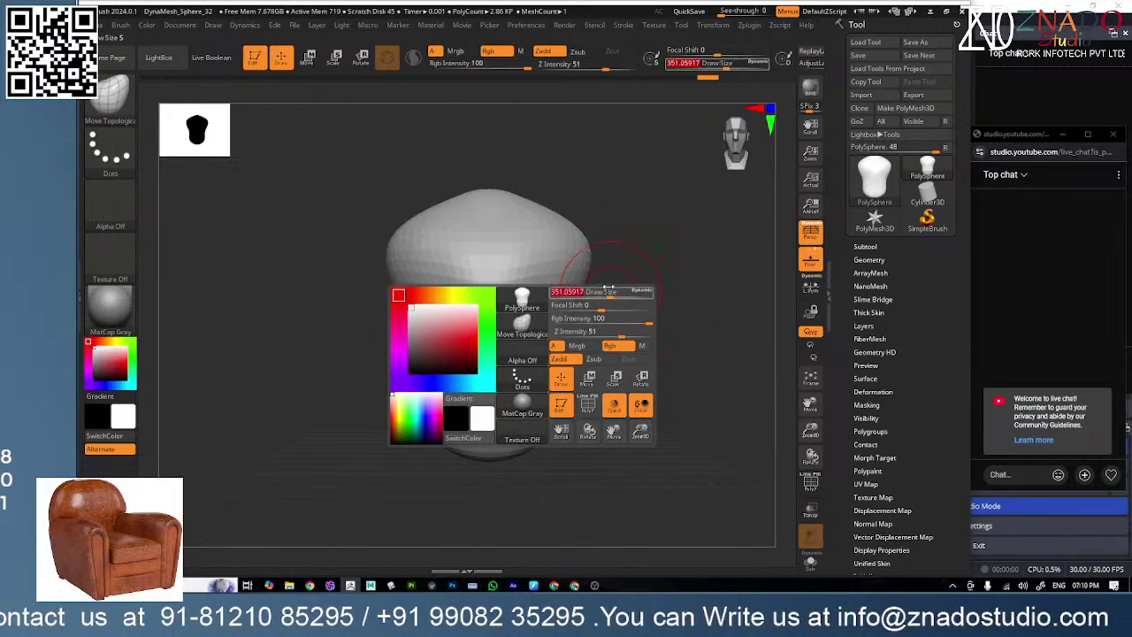
left_click_drag(491, 189, 488, 165)
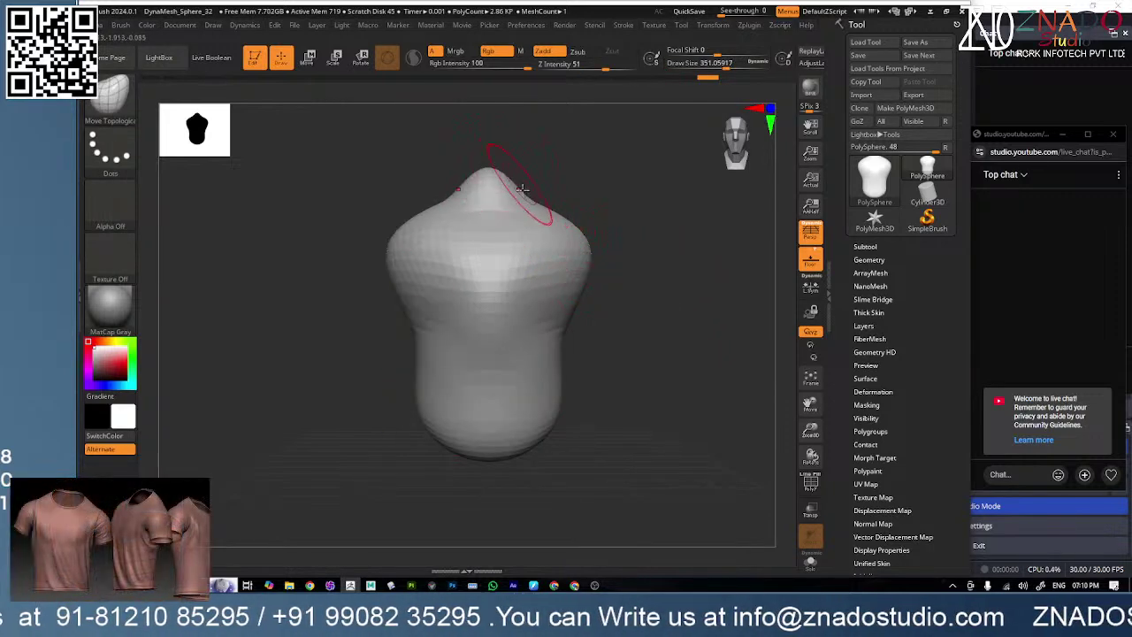
- Set the draw size to about 408 and pull the torso's lower back down and outward into two buttock forms
mouse_move(539, 249)
right_mouse_down()
mouse_move(495, 302)
mouse_move(533, 311)
right_mouse_up()
key("space")
left_click(517, 264)
right_click_drag(686, 353, 570, 360, "alt")
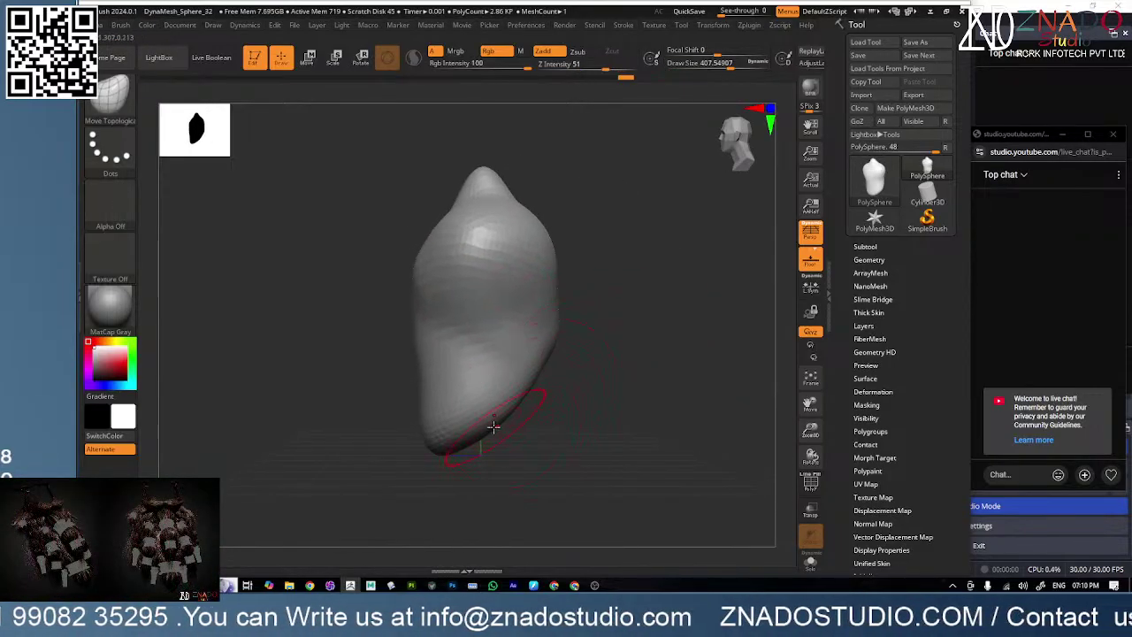
mouse_move(496, 448)
left_mouse_down()
mouse_move(518, 457)
mouse_move(508, 483)
left_mouse_up()
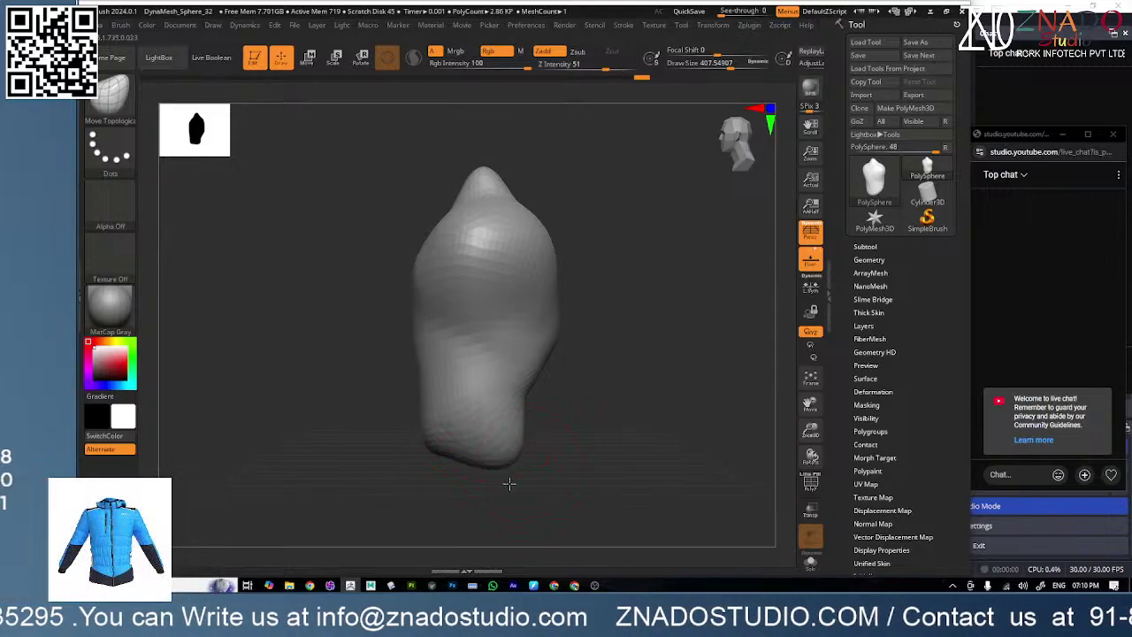
left_click_drag(551, 432, 560, 429)
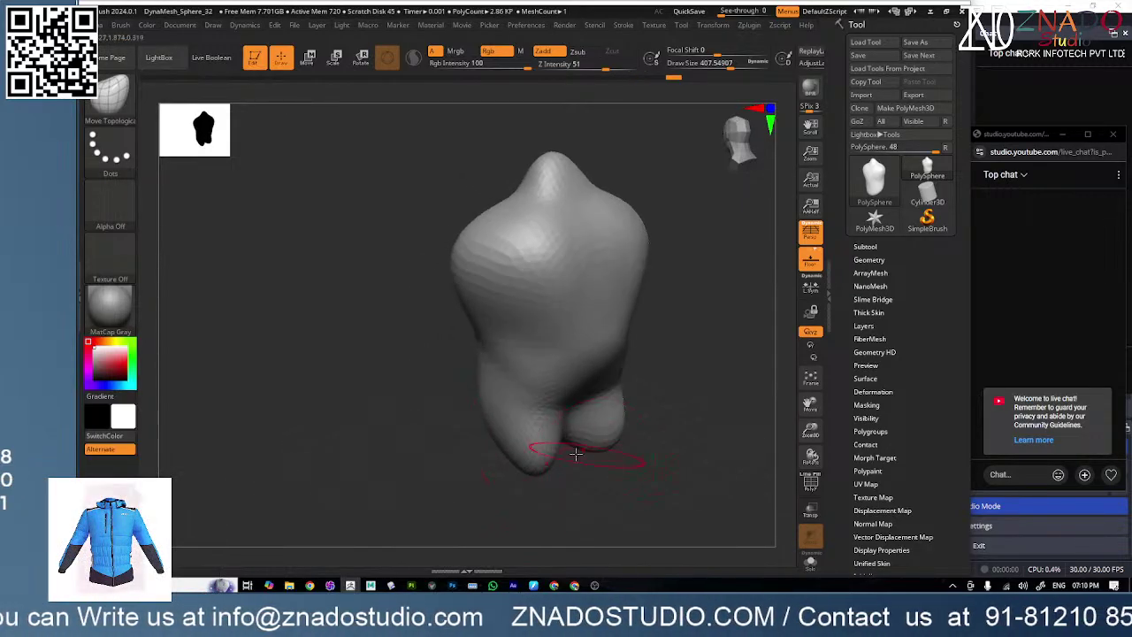
right_click_drag(621, 444, 587, 380)
mouse_move(558, 372)
left_mouse_down()
mouse_move(594, 315)
mouse_move(639, 430)
mouse_move(674, 428)
mouse_move(543, 434)
mouse_move(577, 447)
left_mouse_up()
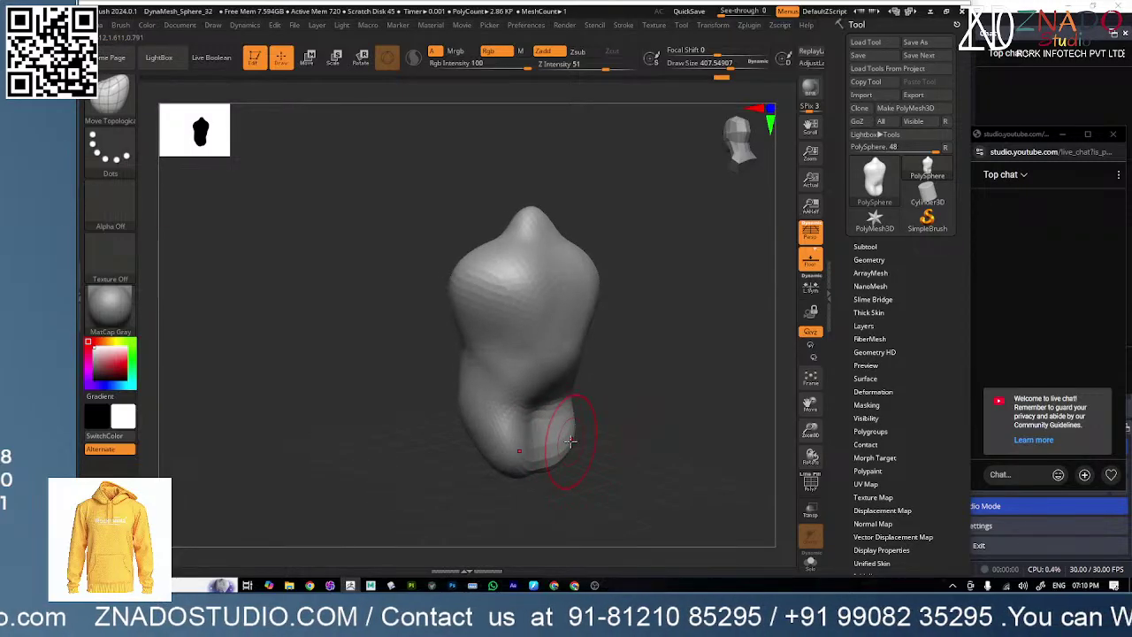
- Swell the two buttock forms at the base of the torso with the Inflat brush
key("b")
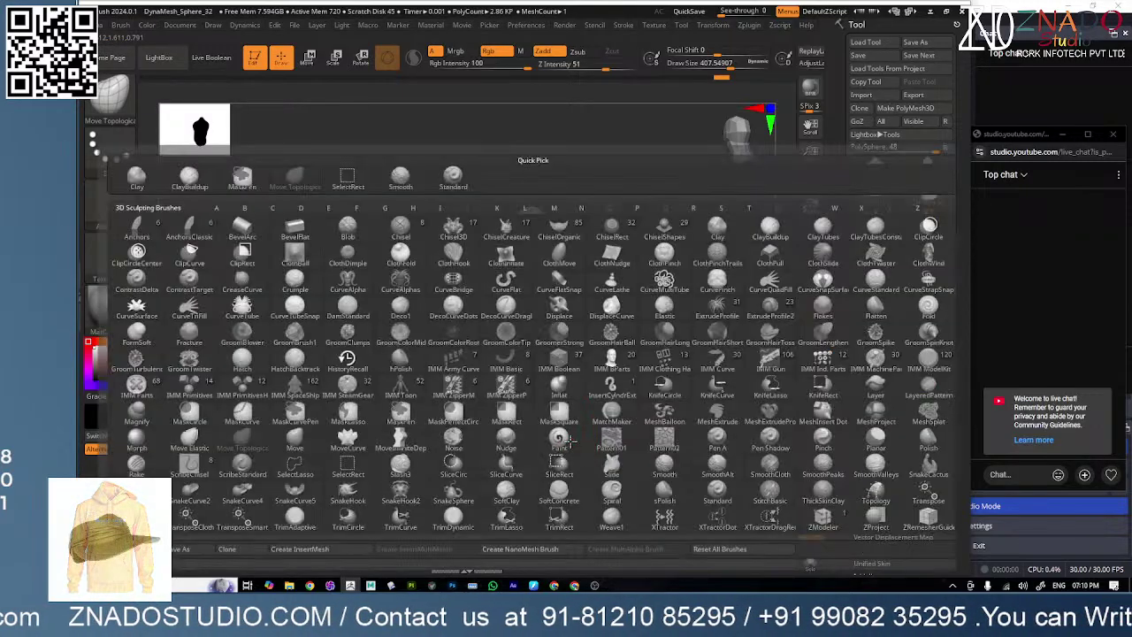
left_click(562, 392)
left_click_drag(534, 461, 490, 456)
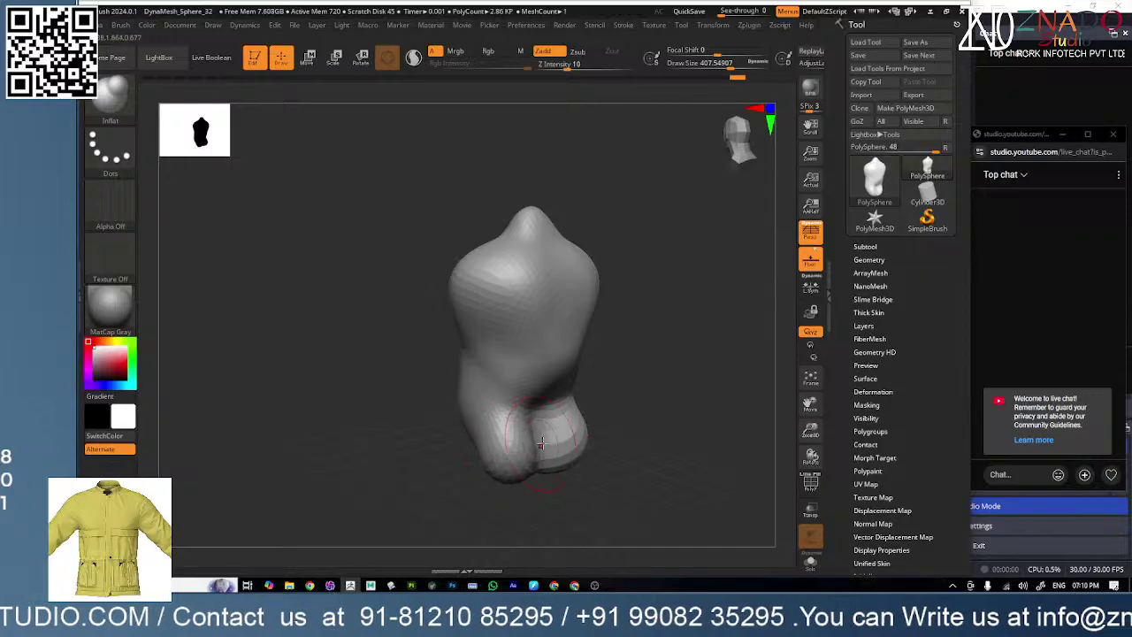
mouse_move(604, 440)
left_mouse_down()
mouse_move(636, 419)
mouse_move(586, 455)
mouse_move(600, 444)
mouse_move(555, 440)
mouse_move(586, 409)
mouse_move(656, 408)
left_mouse_up()
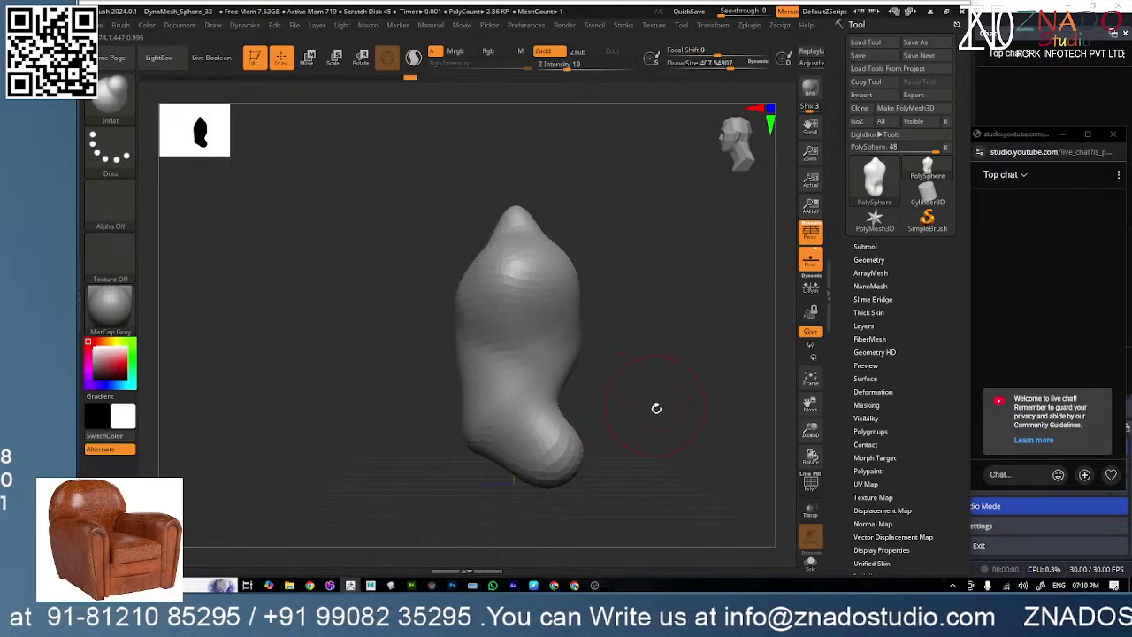
- Turn off perspective distortion and refine the buttocks' side profile with Move Topological at a draw size of about 585
left_click(810, 232)
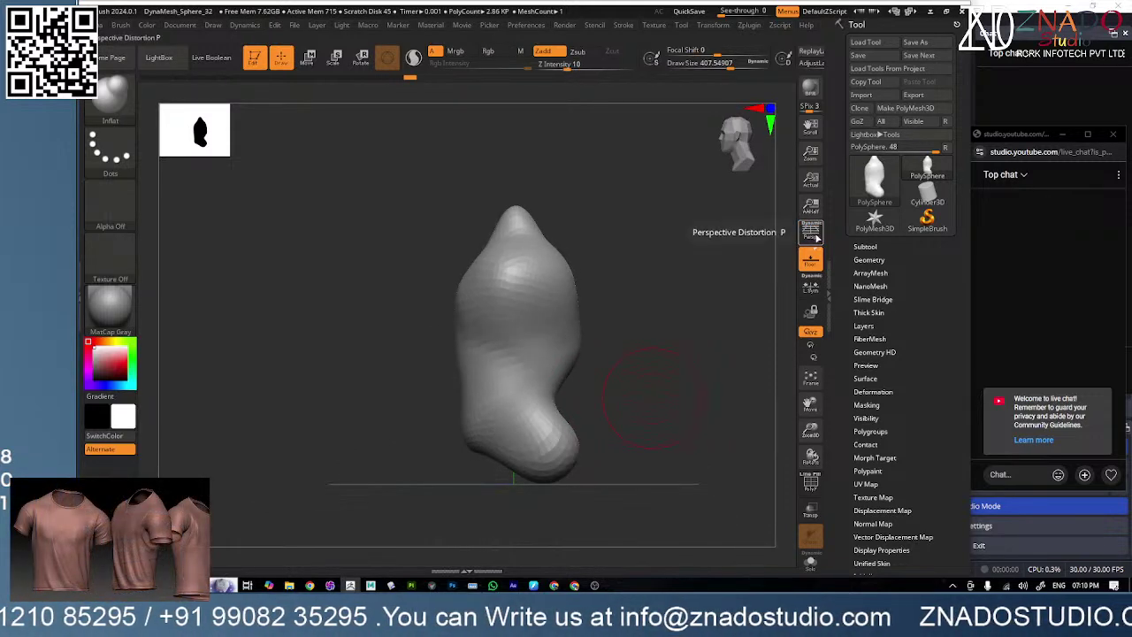
left_click_drag(610, 434, 591, 317, "alt")
key("space")
left_click(593, 312)
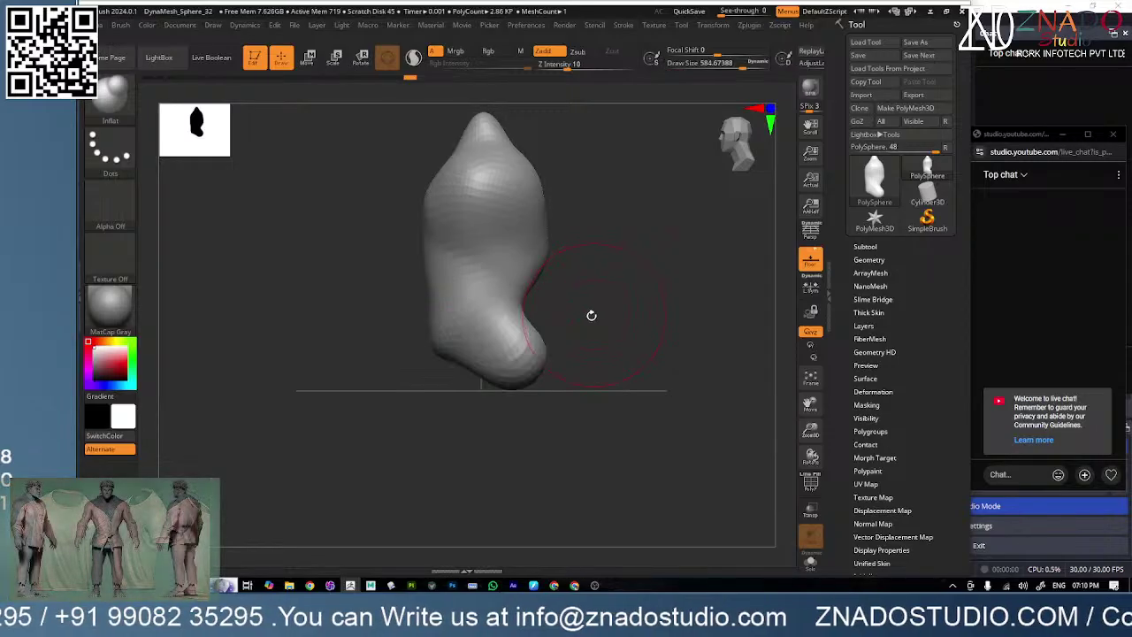
key("b")
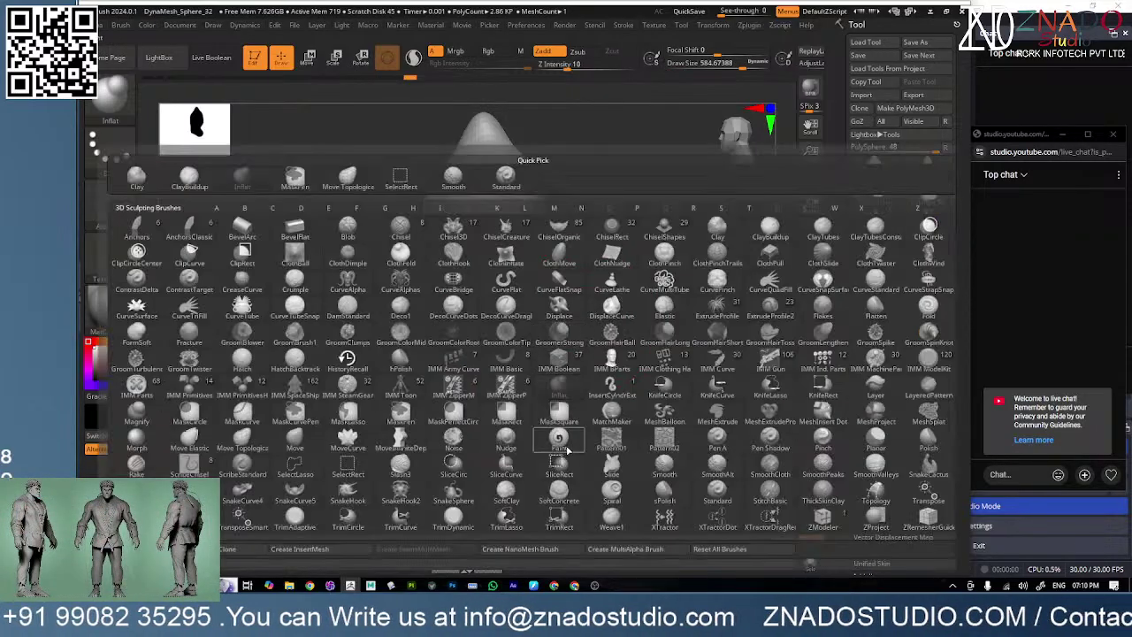
left_click(329, 431)
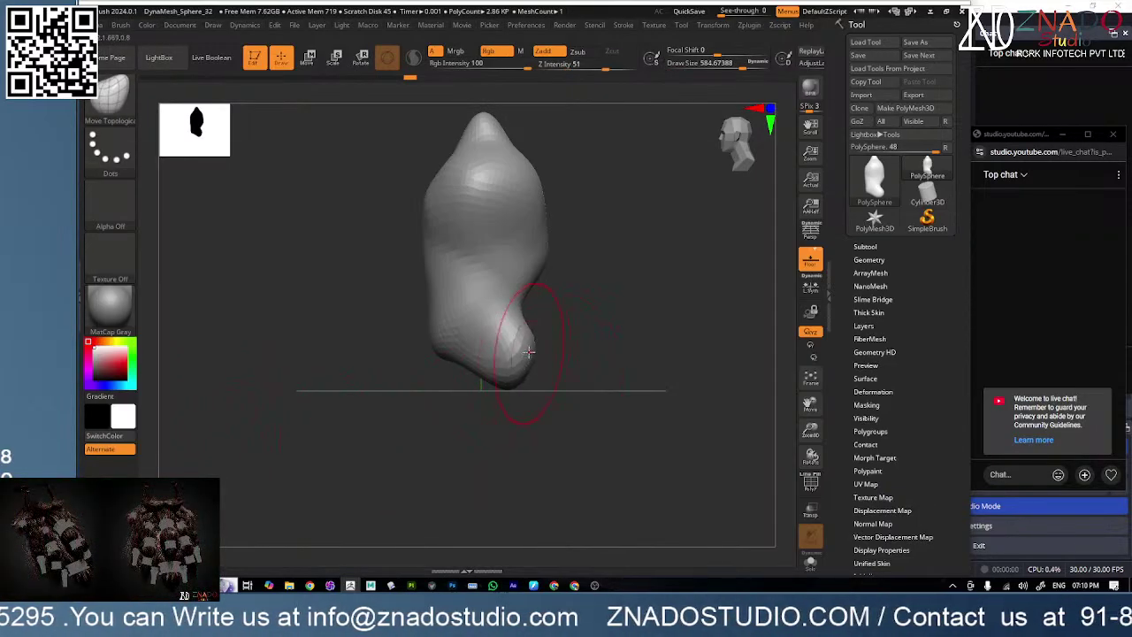
- Set the draw size to about 344 and shape the front of the pelvis into a V-shaped groin
key("space")
left_click(553, 317)
left_click_drag(549, 348, 604, 346, "shift")
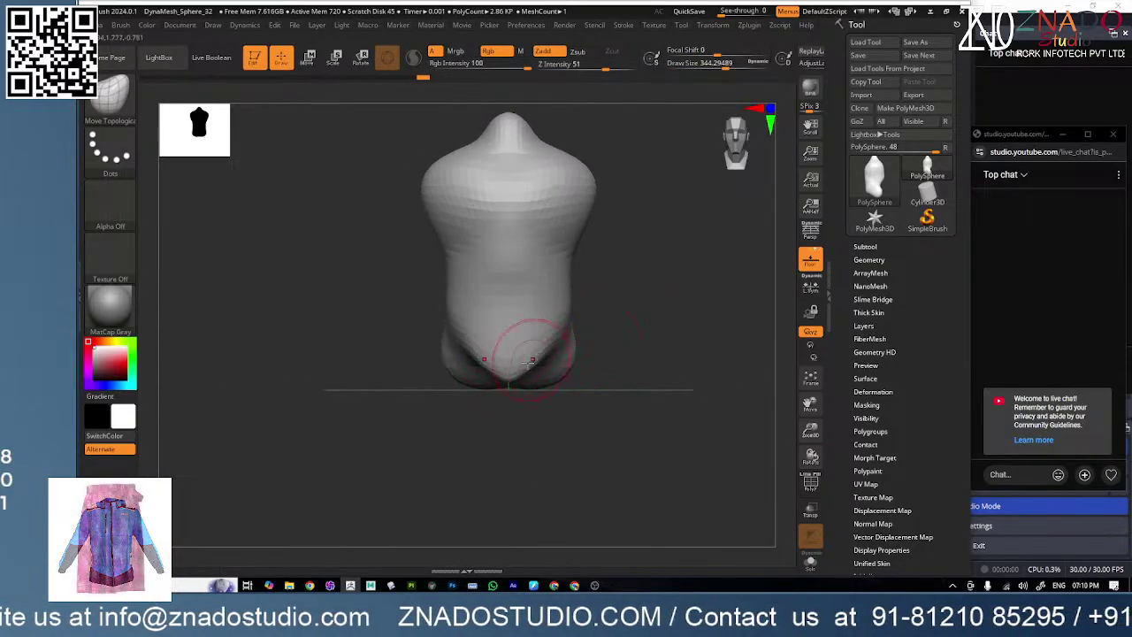
right_click_drag(557, 335, 507, 355)
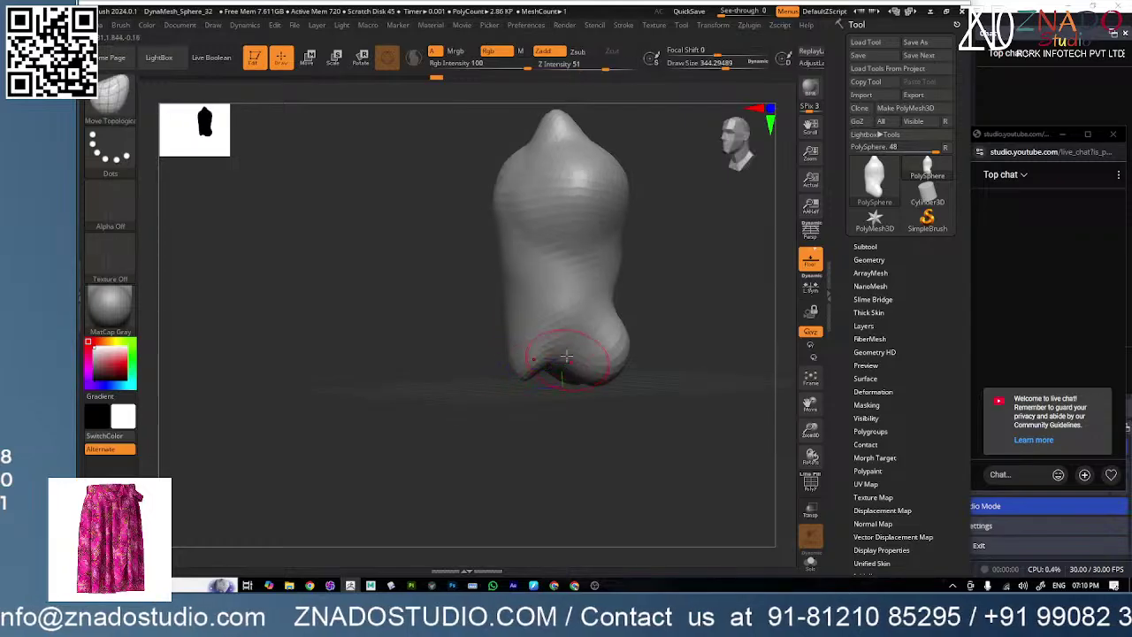
right_click_drag(566, 395, 606, 401)
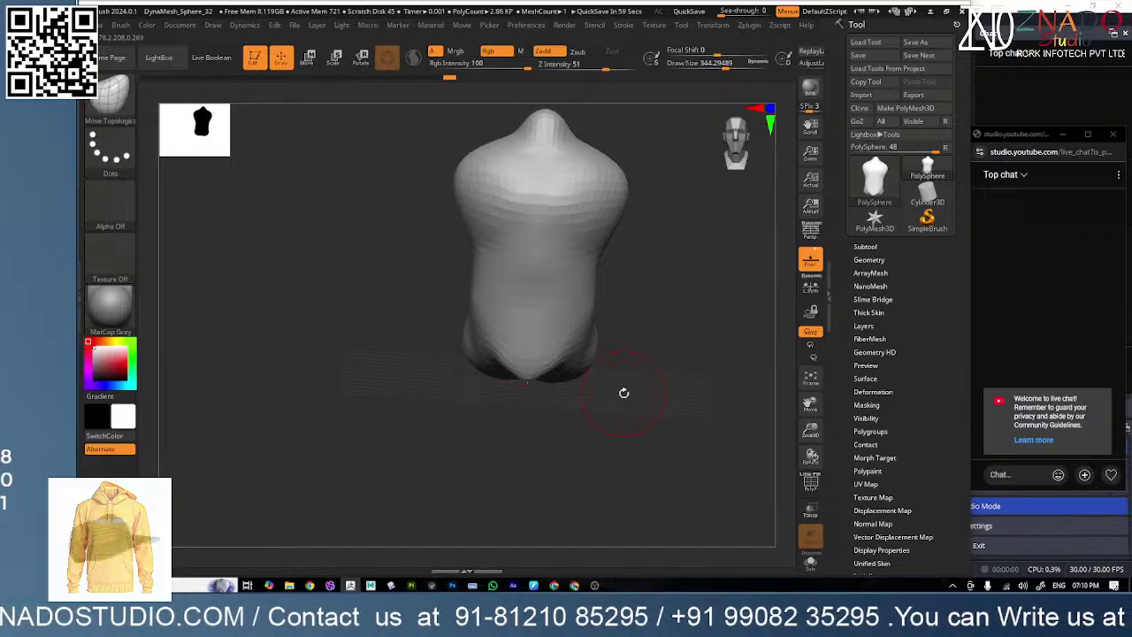
right_click_drag(581, 355, 530, 373)
right_click_drag(662, 361, 604, 387)
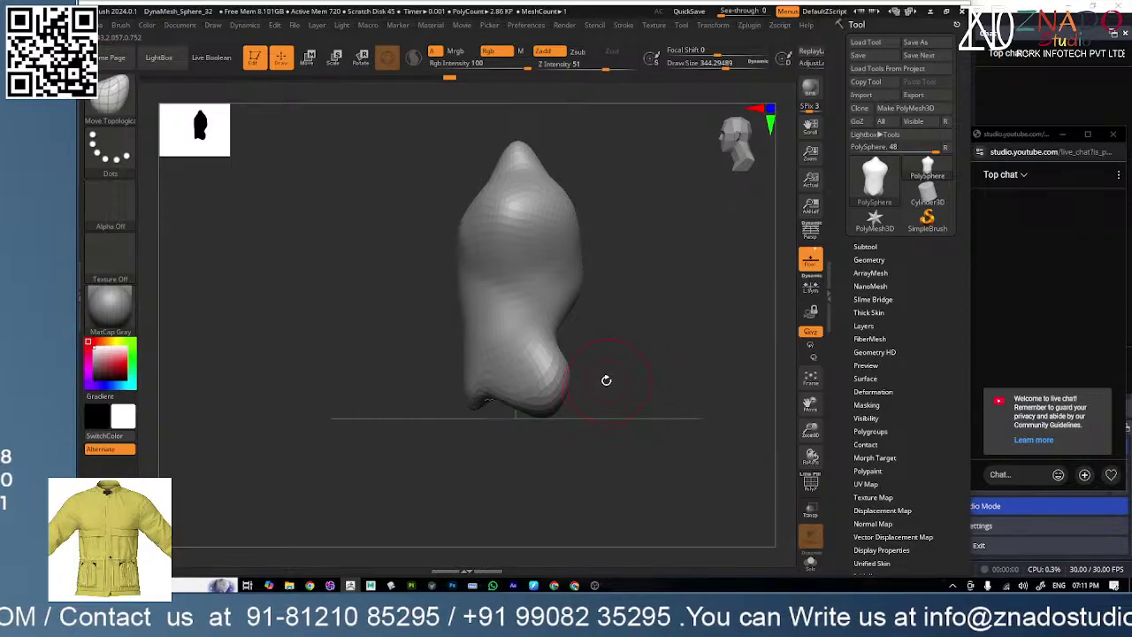
- Carve the crease between the buttocks and along their upper edge with the DamStandard brush
key("b")
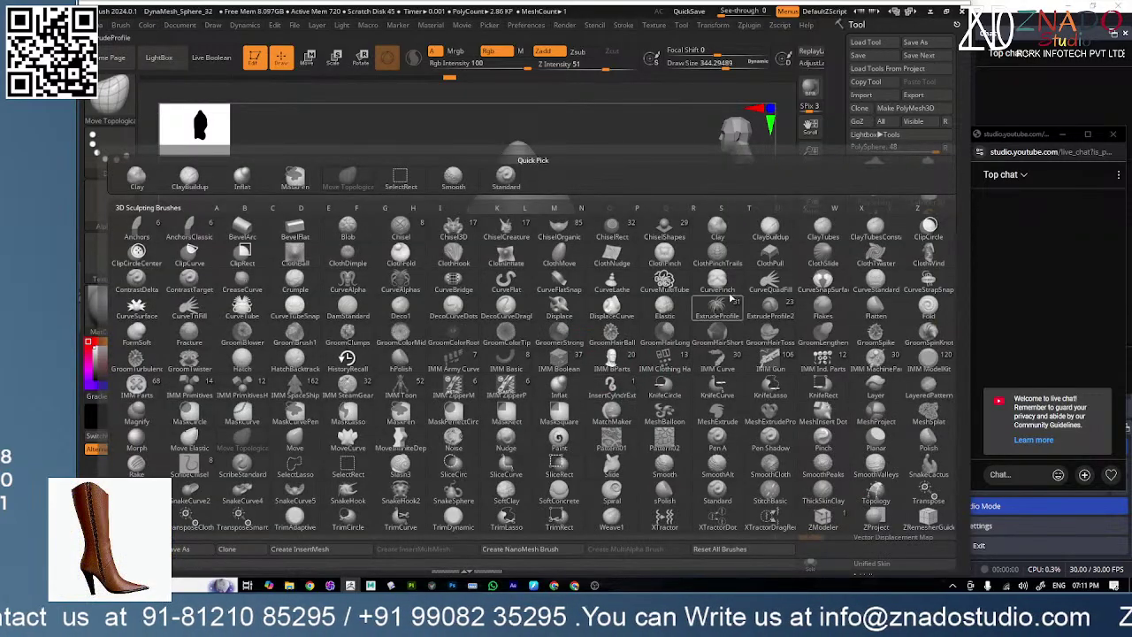
left_click(350, 307)
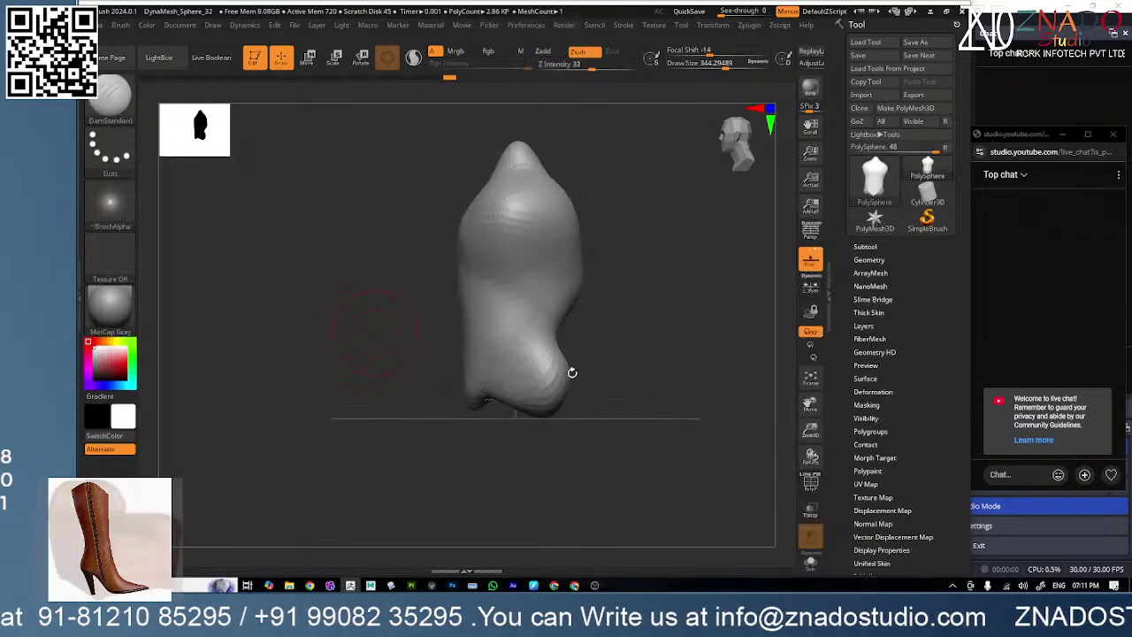
right_click_drag(598, 376, 566, 350)
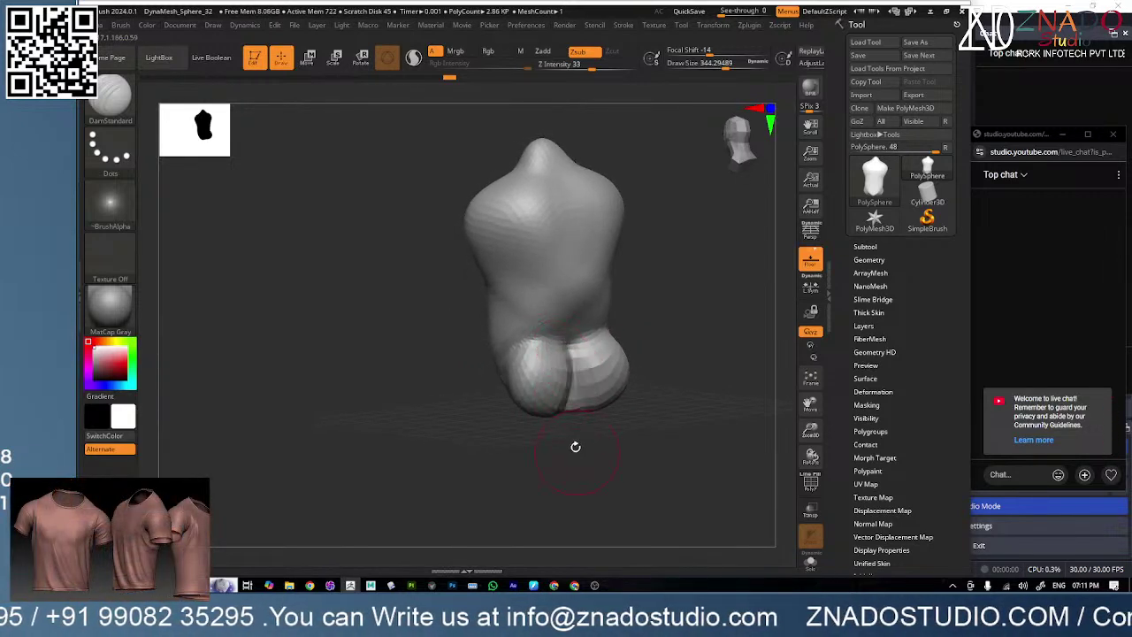
right_click_drag(575, 446, 583, 387)
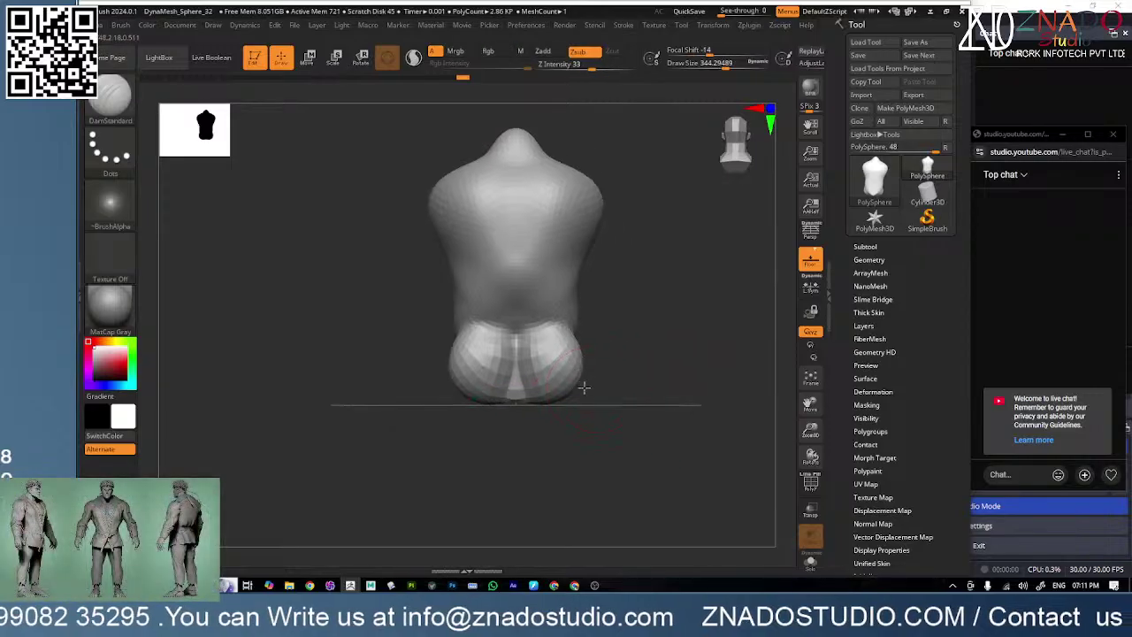
- Inflate the buttocks into fuller, rounder volumes with the Inflat brush at a draw size of about 492
key("b")
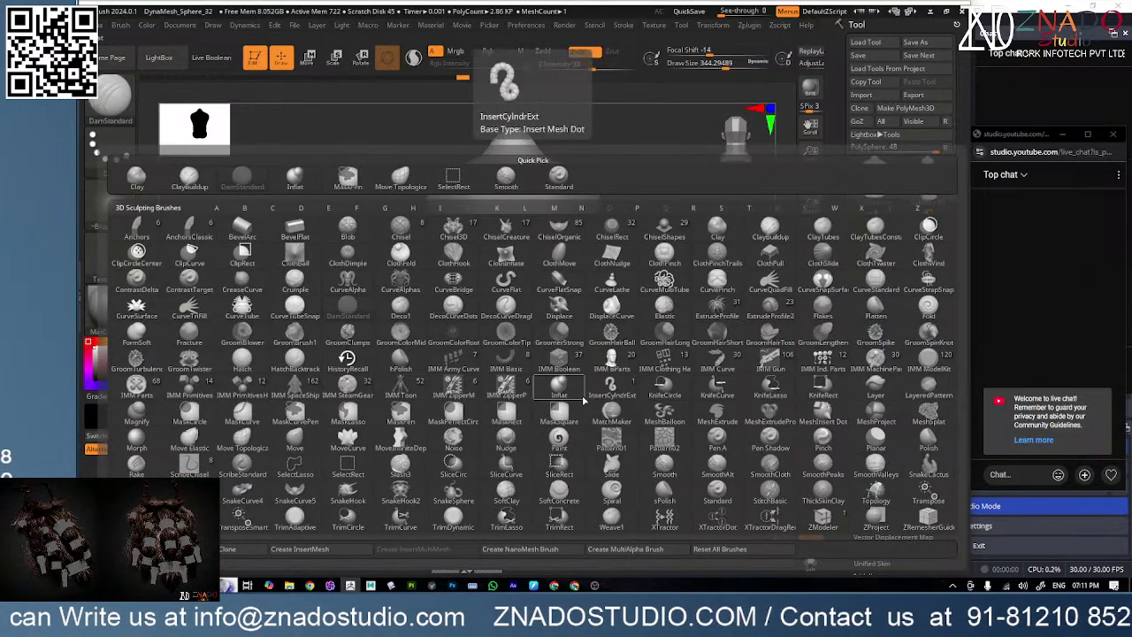
left_click(386, 409)
key("space")
mouse_move(561, 385)
left_mouse_down()
mouse_move(539, 380)
mouse_move(538, 399)
mouse_move(566, 365)
mouse_move(539, 387)
mouse_move(533, 366)
left_mouse_up()
mouse_move(534, 430)
left_mouse_down()
mouse_move(586, 417)
mouse_move(601, 400)
left_mouse_up()
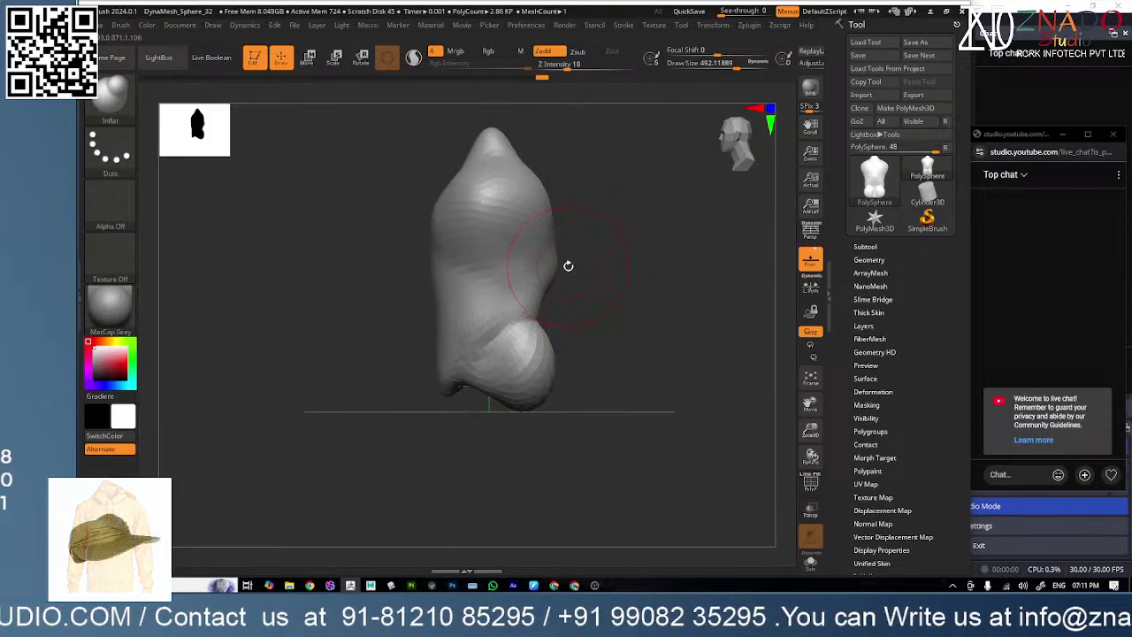
- Push the torso's back inward above the buttocks with Move Topological at a draw size of about 585
key("b")
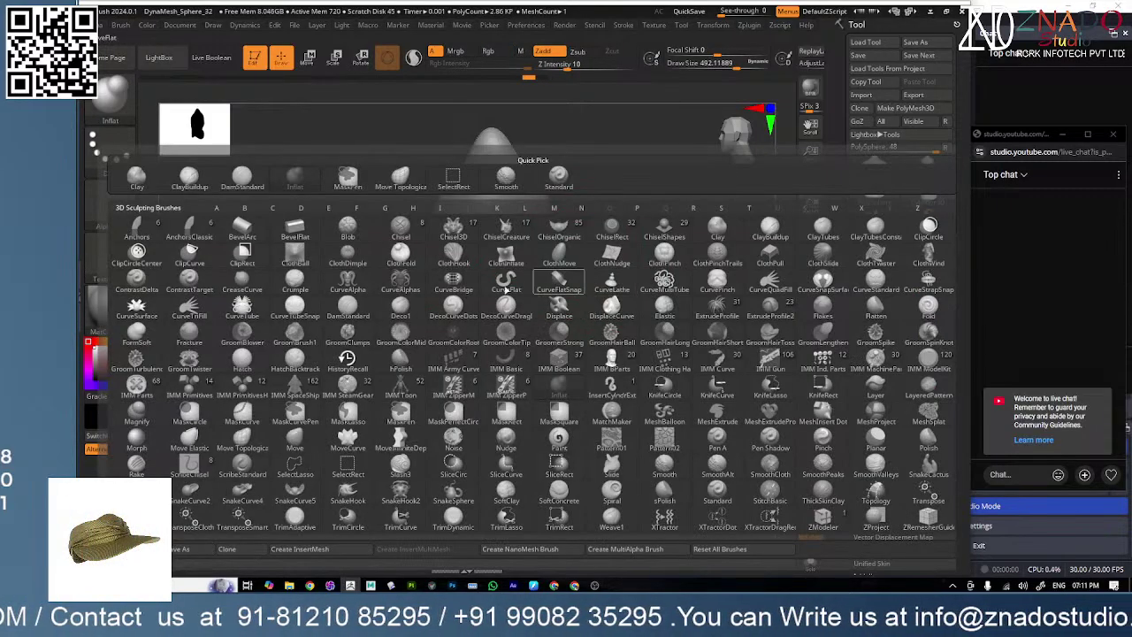
key("m")
key("t")
mouse_move(573, 279)
left_mouse_down("alt")
mouse_move(586, 280)
mouse_move(545, 279)
left_mouse_up("alt")
key("space")
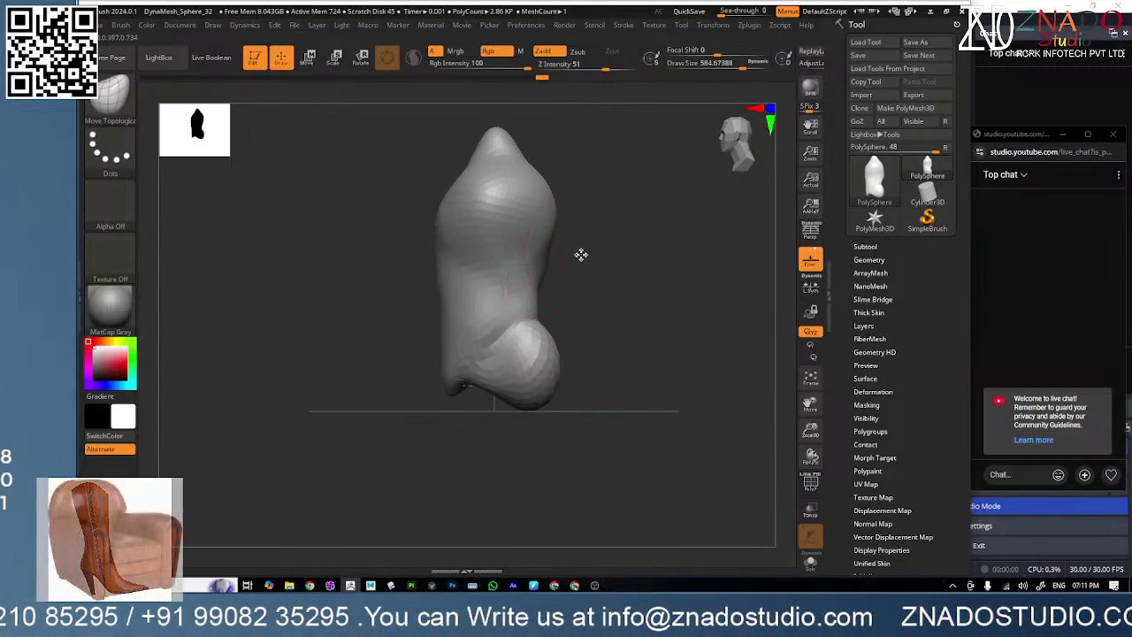
key("space")
left_click_drag(591, 254, 582, 256)
mouse_move(580, 307)
left_mouse_down()
mouse_move(574, 316)
mouse_move(617, 306)
mouse_move(569, 402)
mouse_move(595, 306)
left_mouse_up()
- Carve the neck base and collarbone lines across the shoulders with DamStandard at a draw size of about 280
key("space")
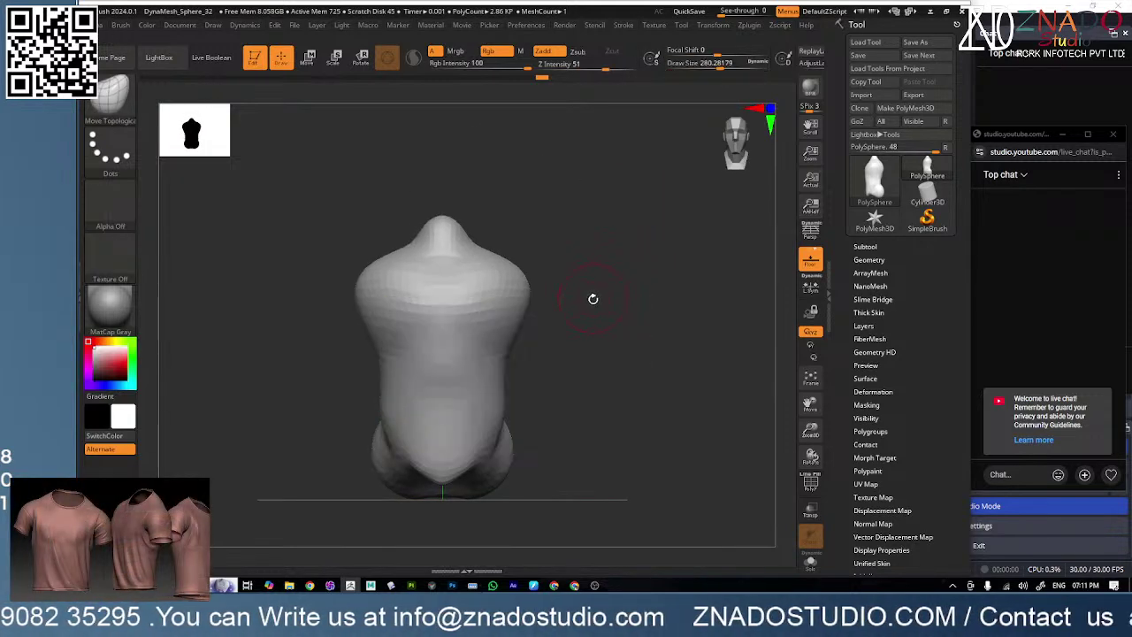
key("b")
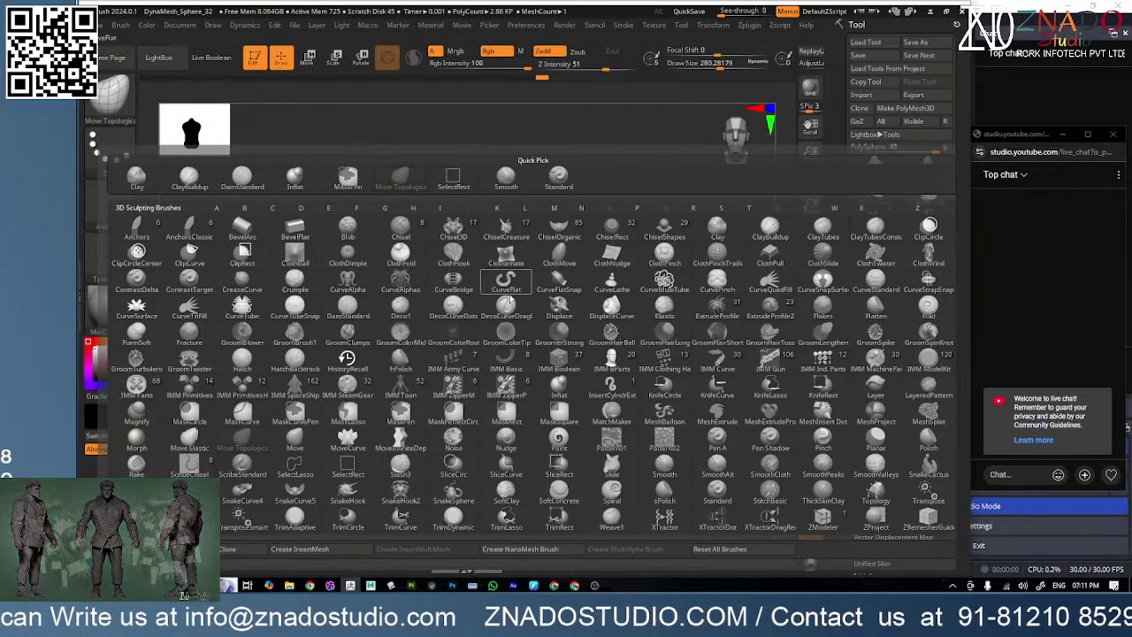
left_click(359, 302)
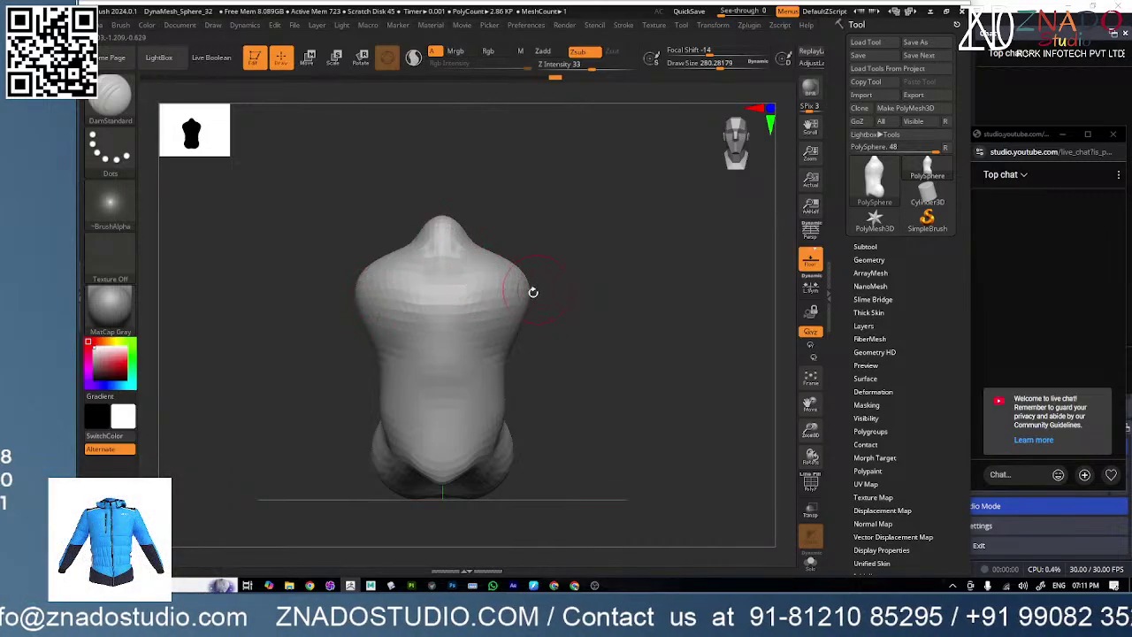
right_click_drag(517, 310, 482, 296)
left_click_drag(469, 266, 533, 249)
right_click_drag(529, 232, 527, 271)
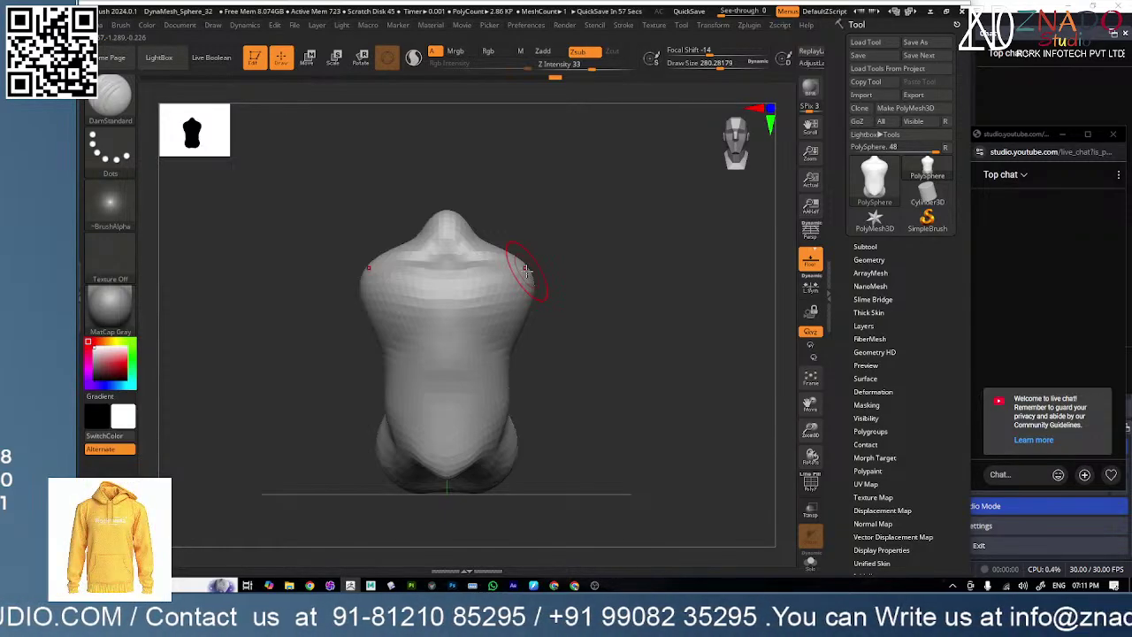
right_click_drag(536, 265, 460, 241)
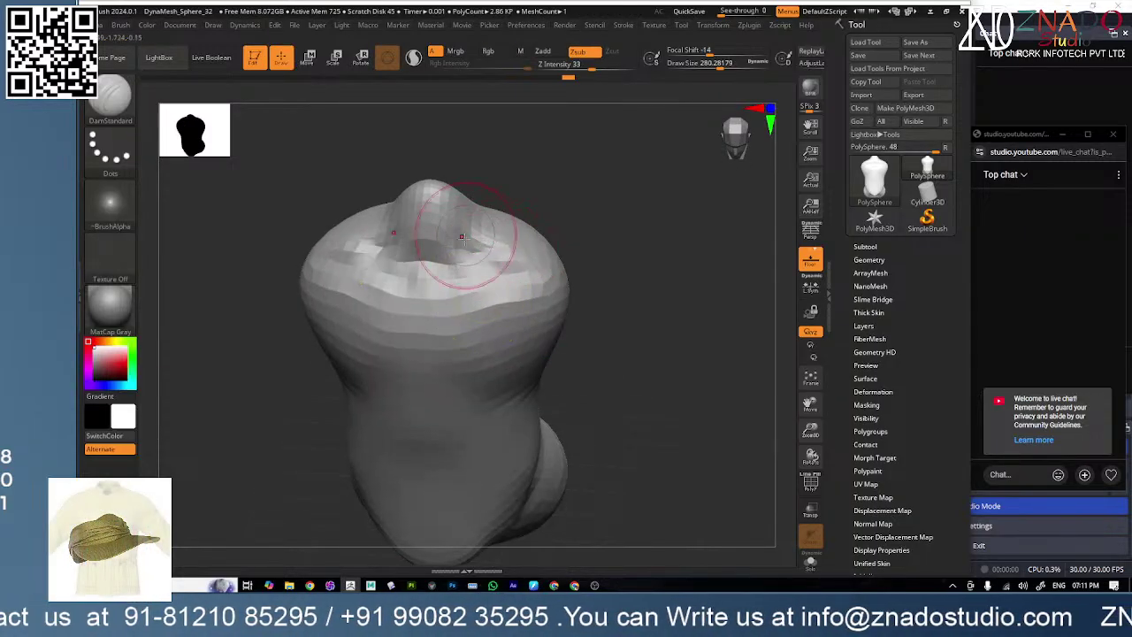
- Carve a horizontal crease below the chest and a vertical centre line down the sternum with DamStandard
right_click_drag(596, 316, 573, 348, "shift")
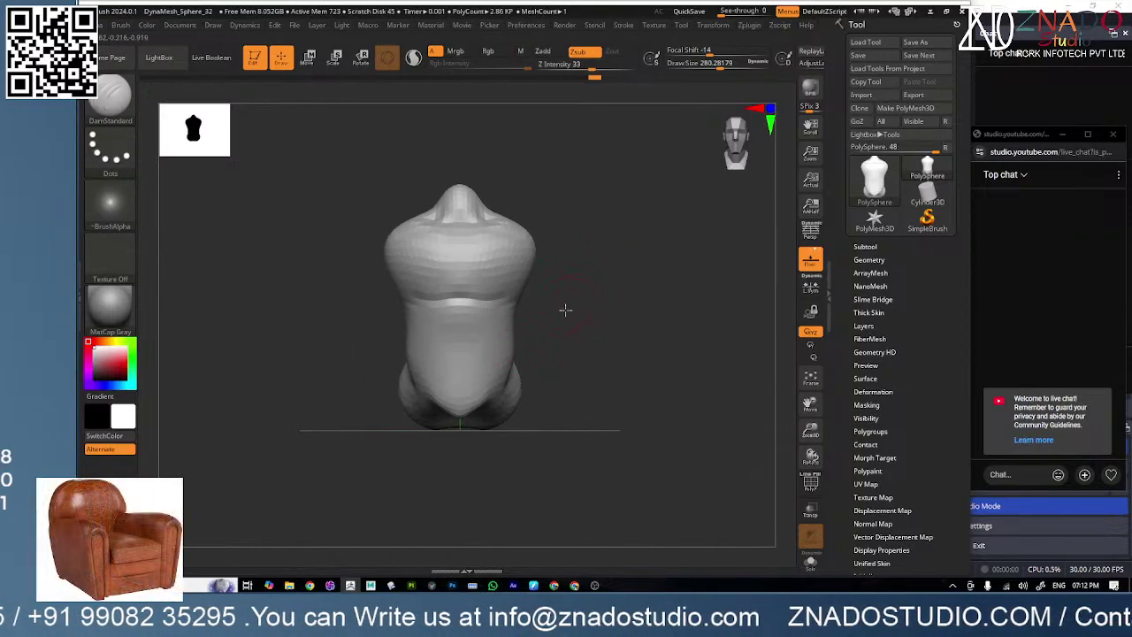
mouse_move(563, 308)
right_mouse_down()
mouse_move(546, 284)
mouse_move(564, 309)
mouse_move(542, 299)
right_mouse_up()
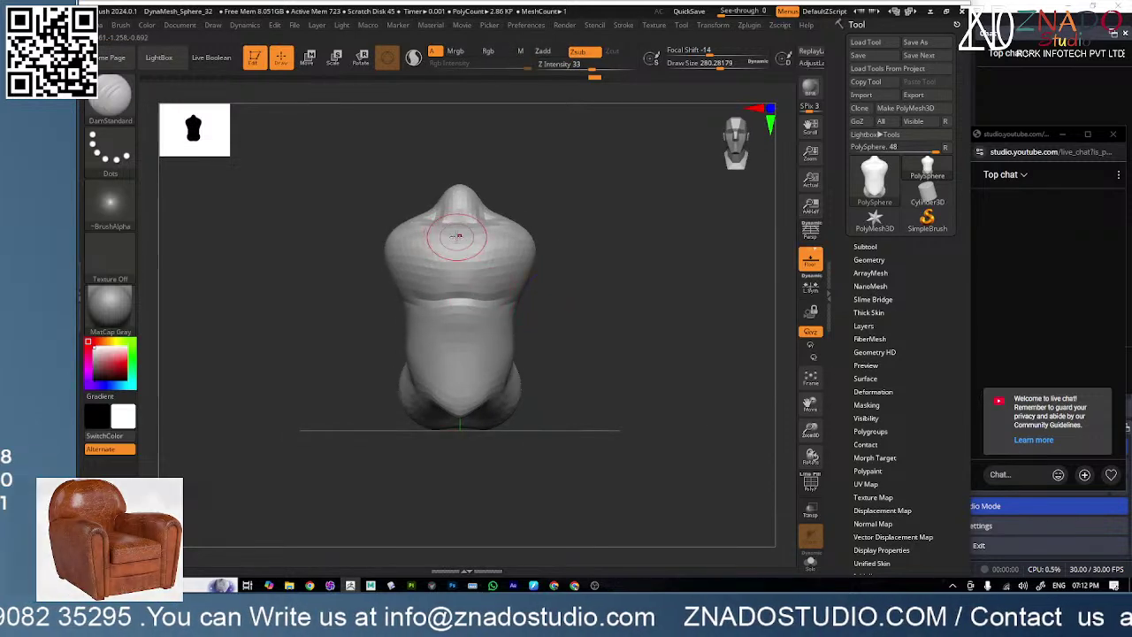
left_click_drag(456, 234, 455, 288)
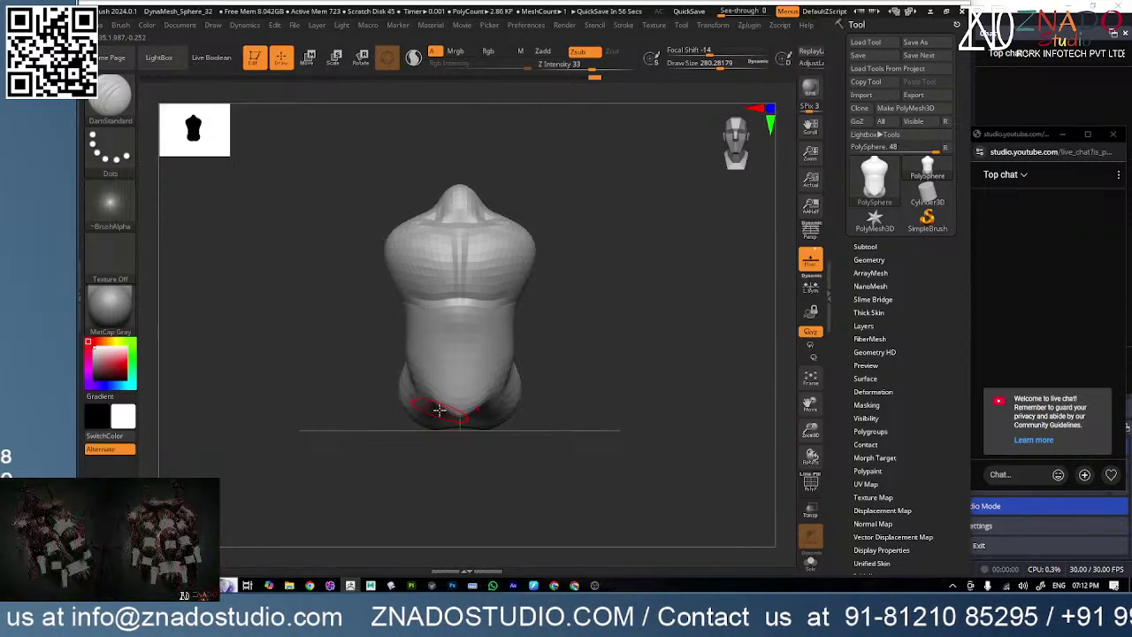
right_click_drag(466, 209, 467, 233)
- Switch to the browser and check the ZBrush sculpting live stream on YouTube, pausing and resuming its playback
key("b")
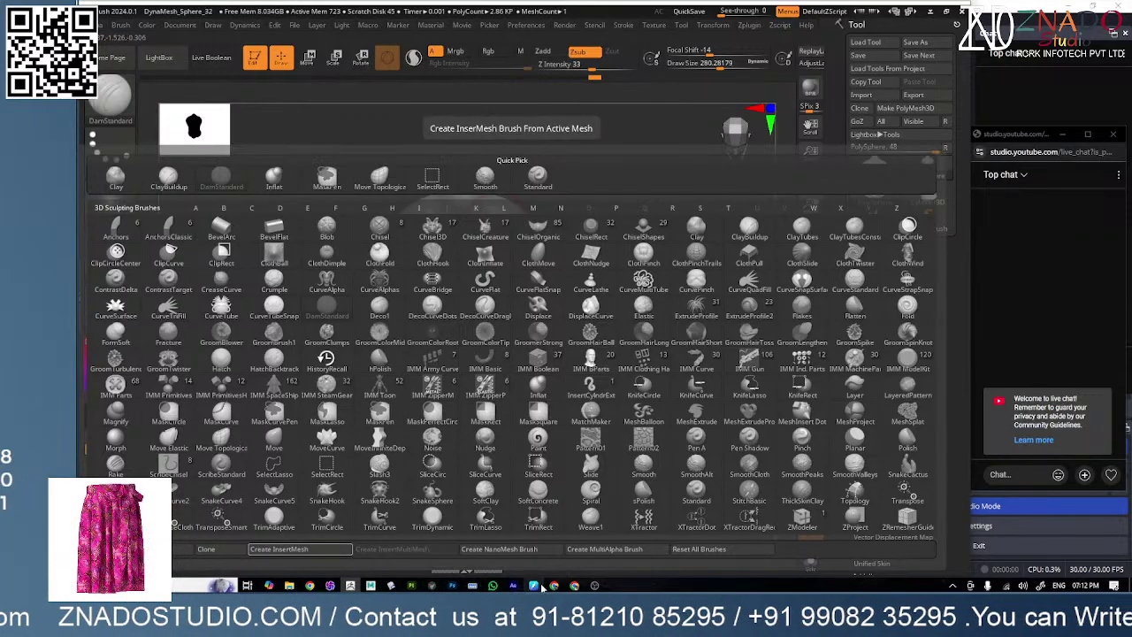
mouse_move(586, 585)
left_click(574, 531)
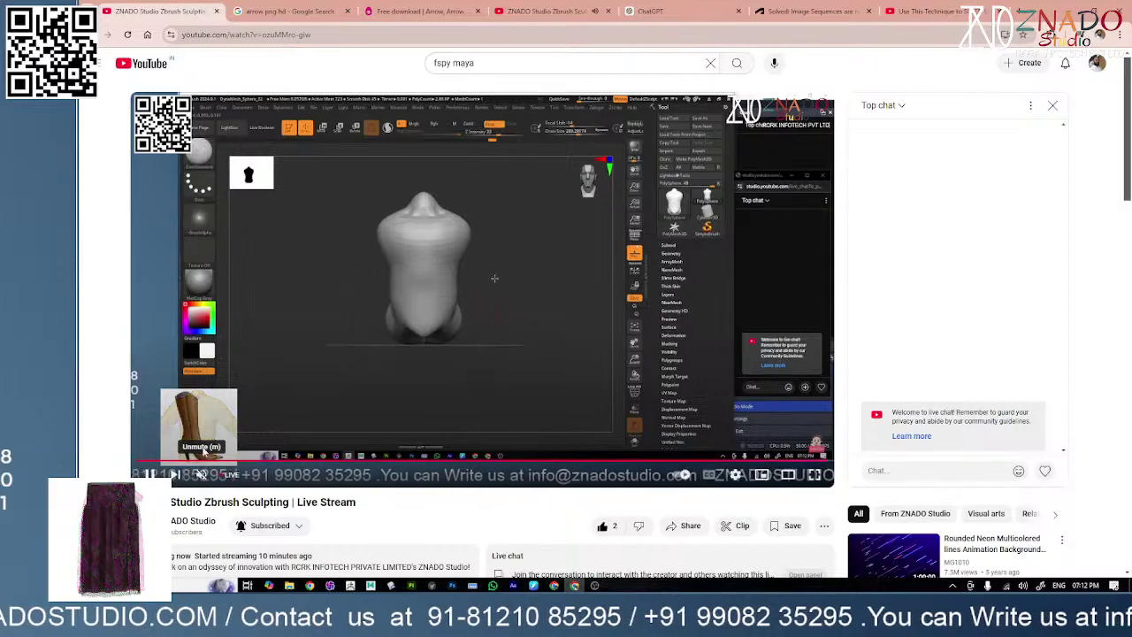
left_click(400, 298)
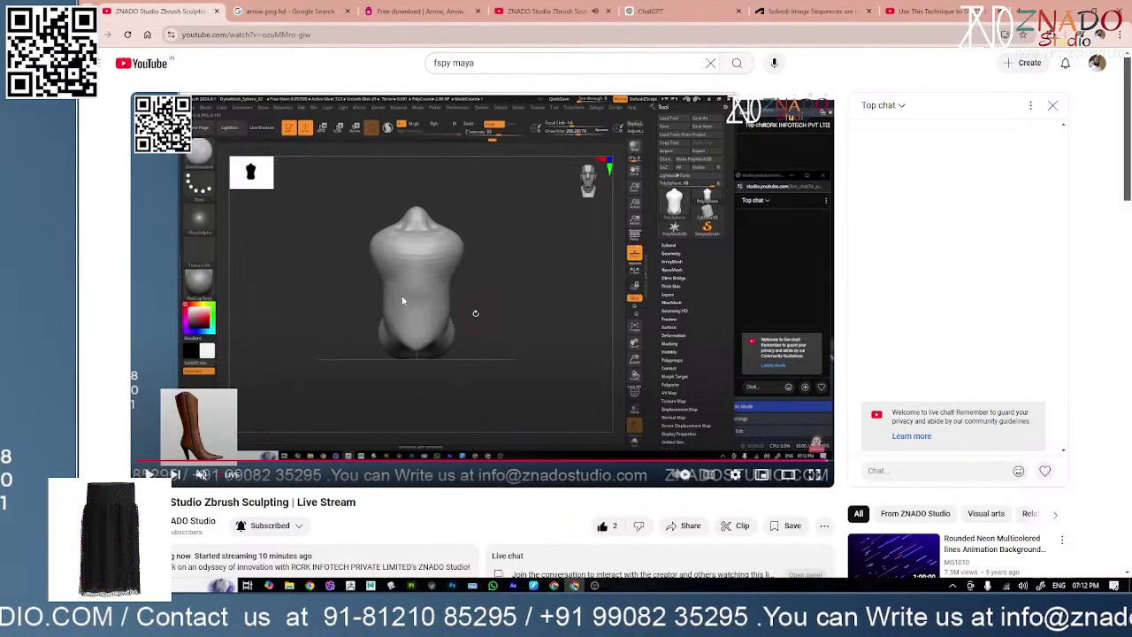
left_click(402, 301)
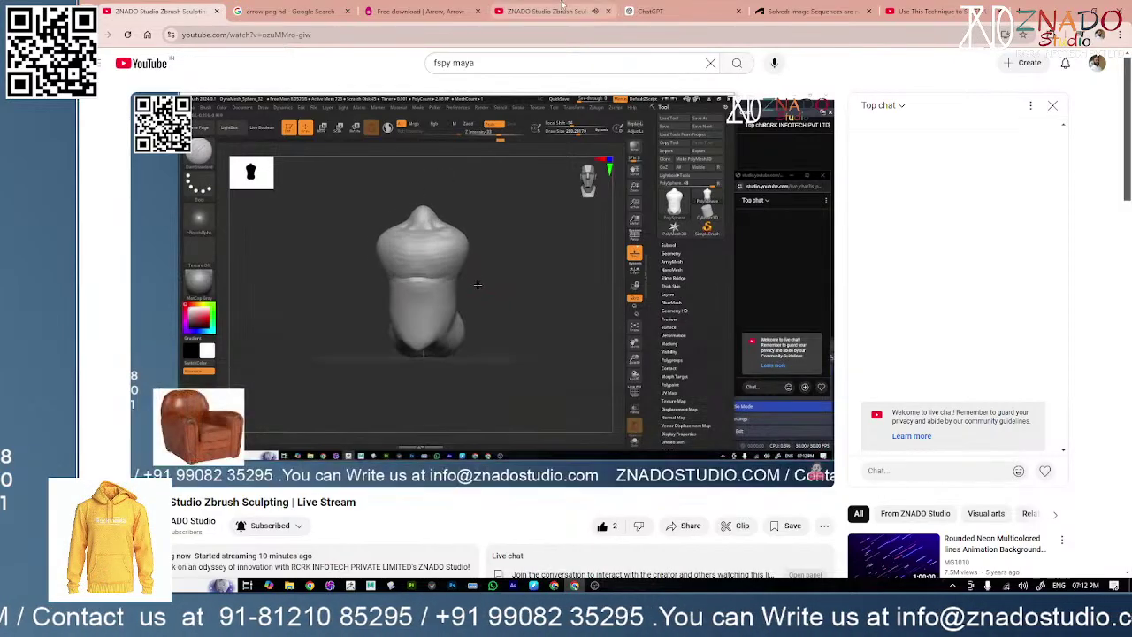
- Close the duplicate live stream tab in the browser and switch back to ZBrush
left_click(607, 12)
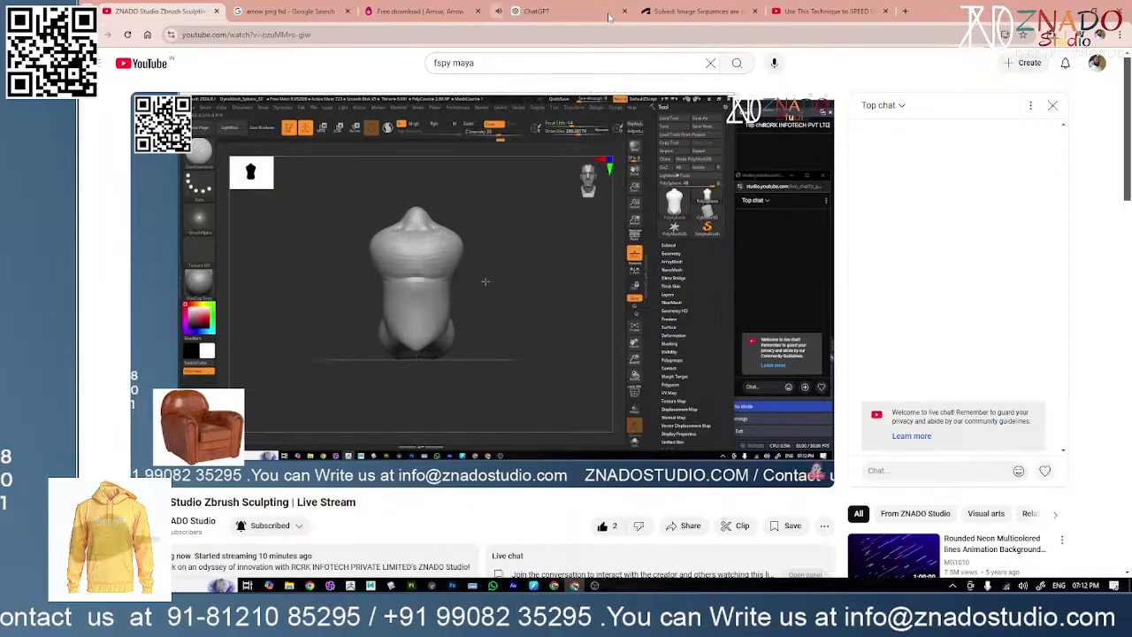
left_click(1068, 11)
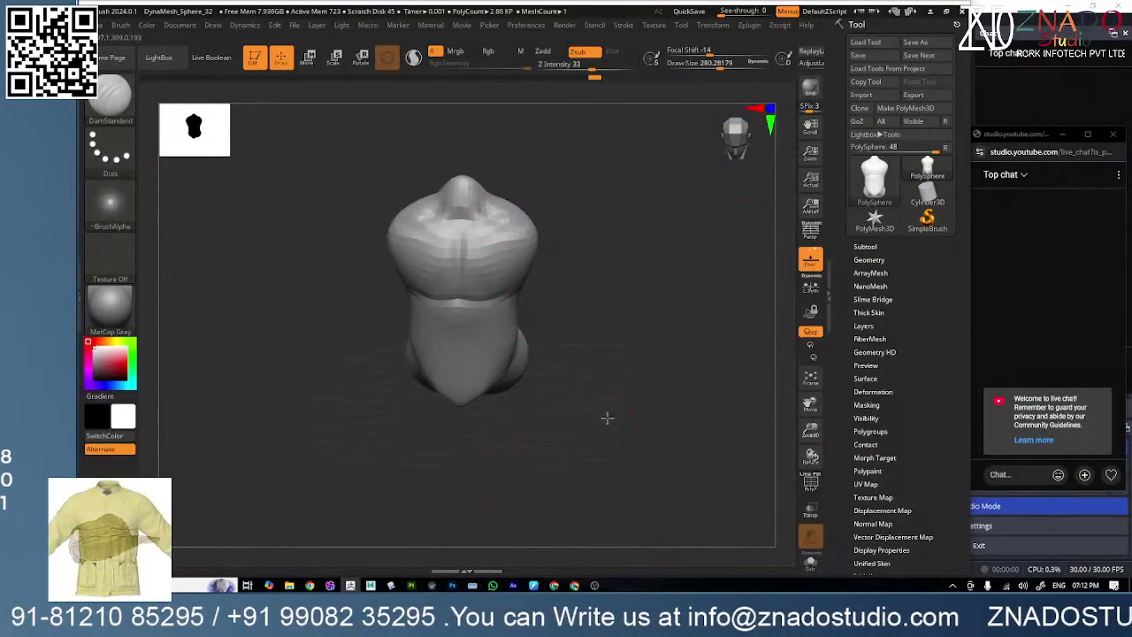
- Carve the rib arch and the side borders of the abdomen with DamStandard at a draw size of about 192
mouse_move(587, 298)
right_mouse_down("ctrl")
mouse_move(587, 317)
mouse_move(588, 286)
right_mouse_up("ctrl")
left_click_drag(587, 285, 575, 298)
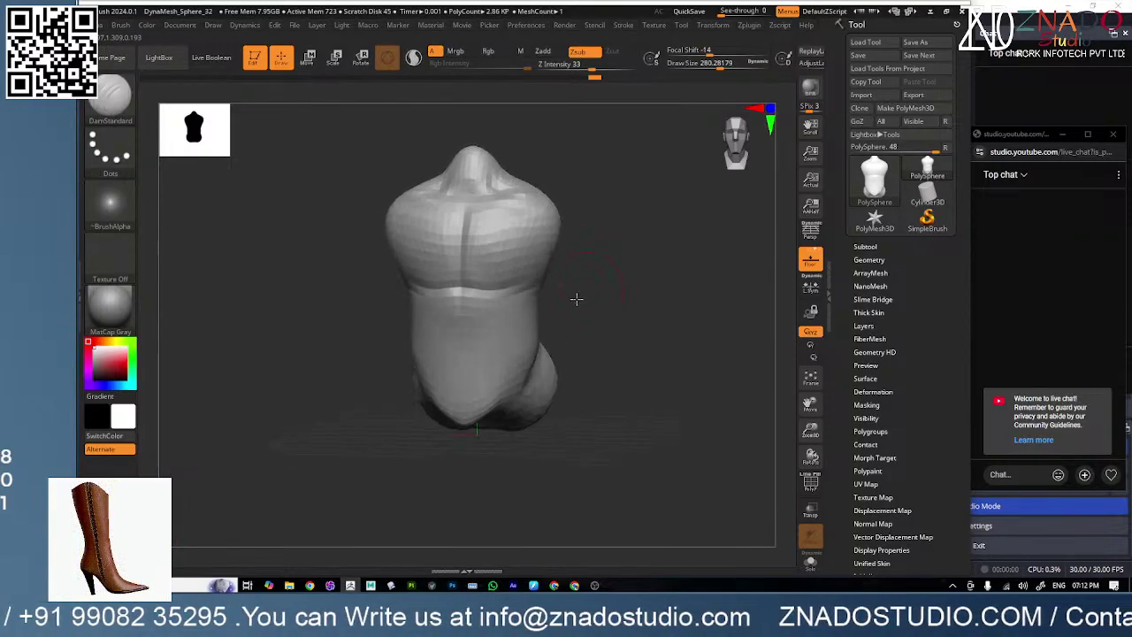
scroll(575, 298, "up", 5)
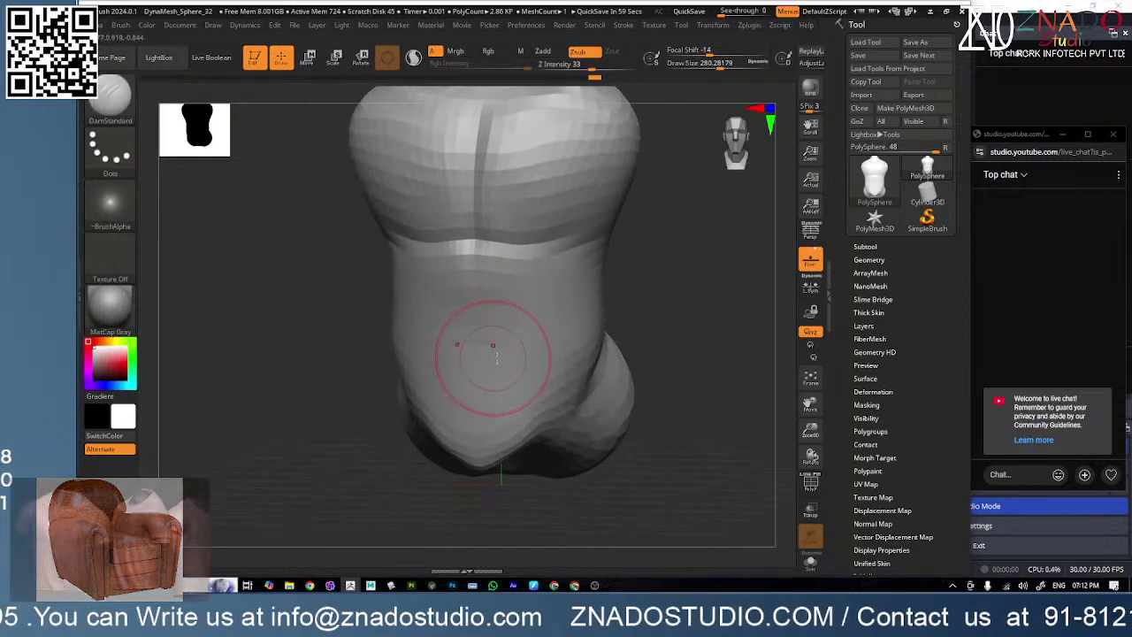
key("b")
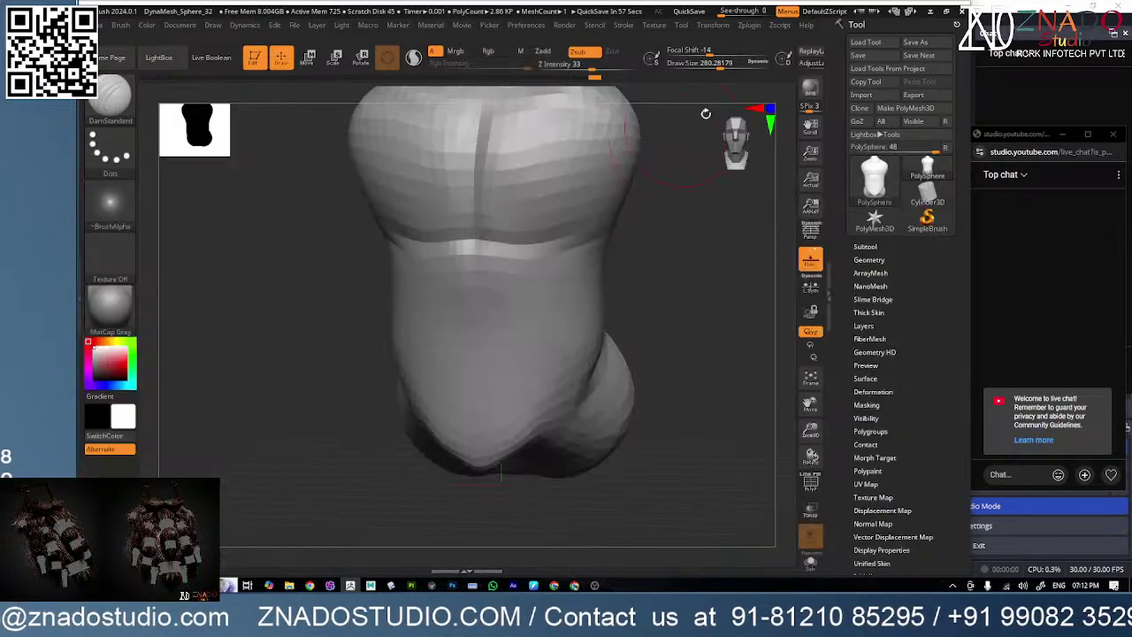
key("space")
left_click_drag(641, 242, 630, 244)
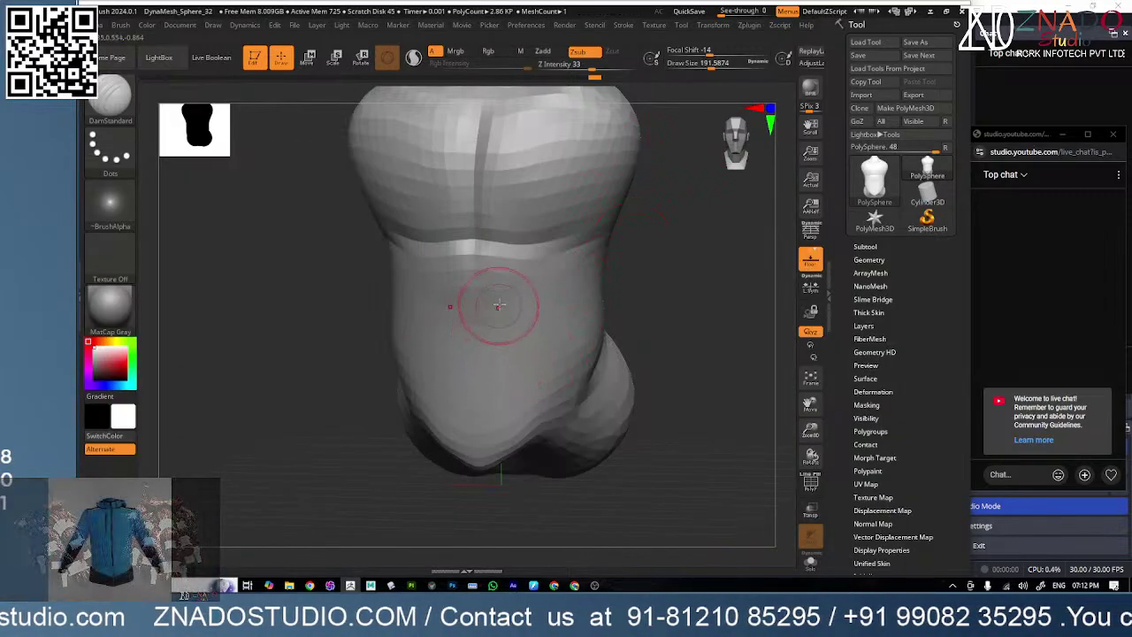
mouse_move(461, 285)
left_mouse_down()
mouse_move(517, 311)
mouse_move(525, 331)
left_mouse_up()
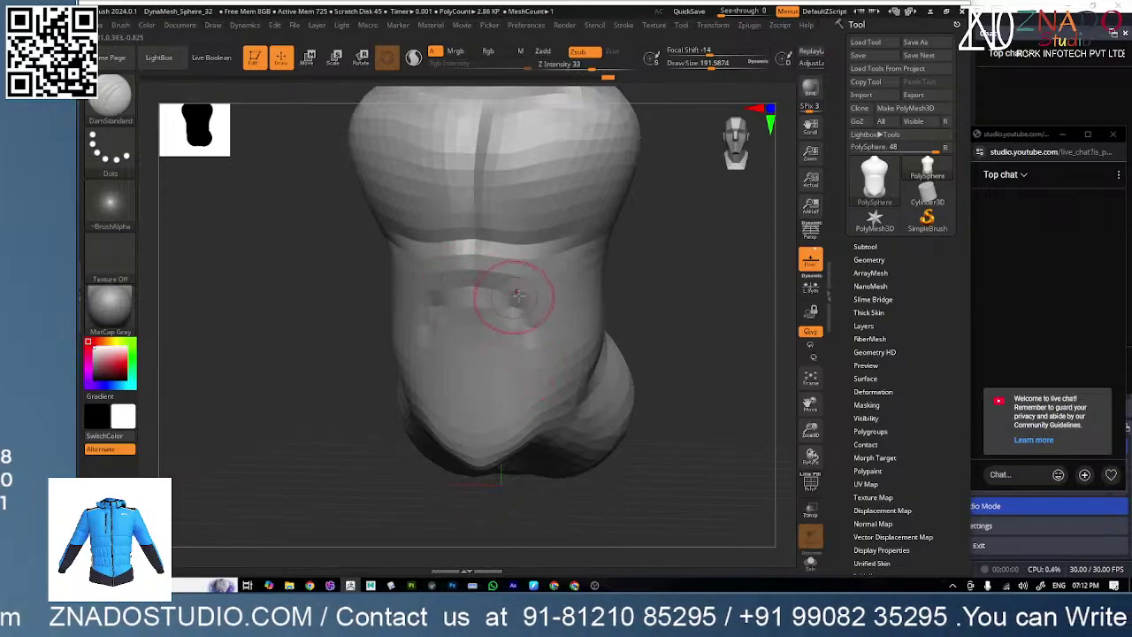
key("ctrl+z")
mouse_move(467, 286)
left_mouse_down()
mouse_move(524, 304)
mouse_move(542, 343)
left_mouse_up()
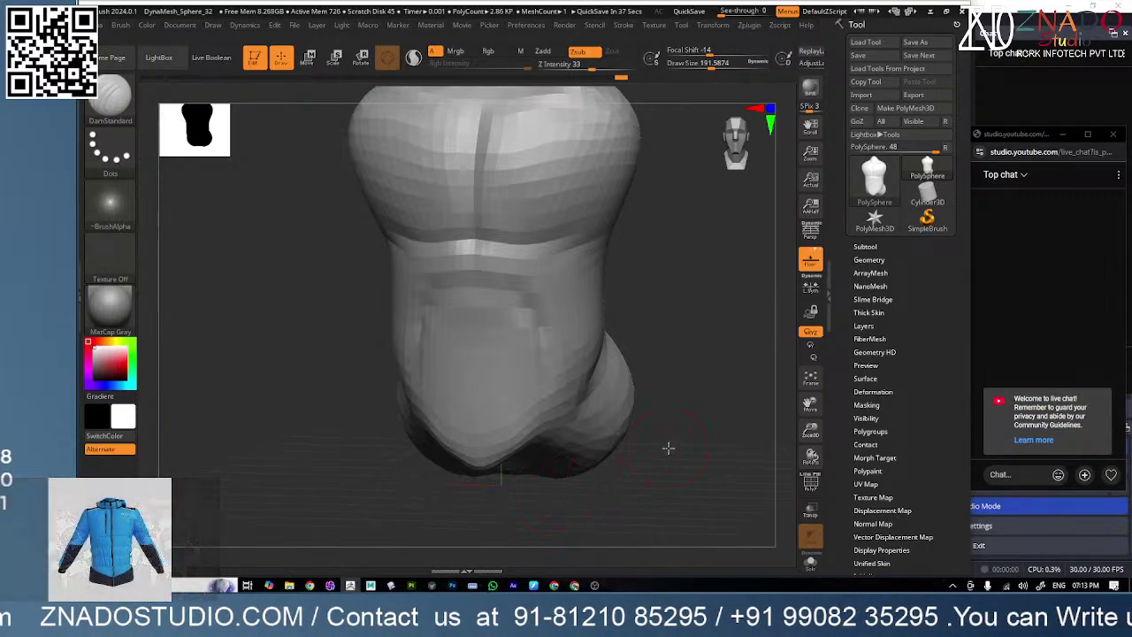
- View the torso from the side and start the screen annotation tool with its freehand pen
left_click_drag(669, 450, 639, 442)
mouse_move(737, 291)
left_mouse_down("alt")
mouse_move(636, 359)
mouse_move(604, 348)
mouse_move(527, 358)
left_mouse_up("alt")
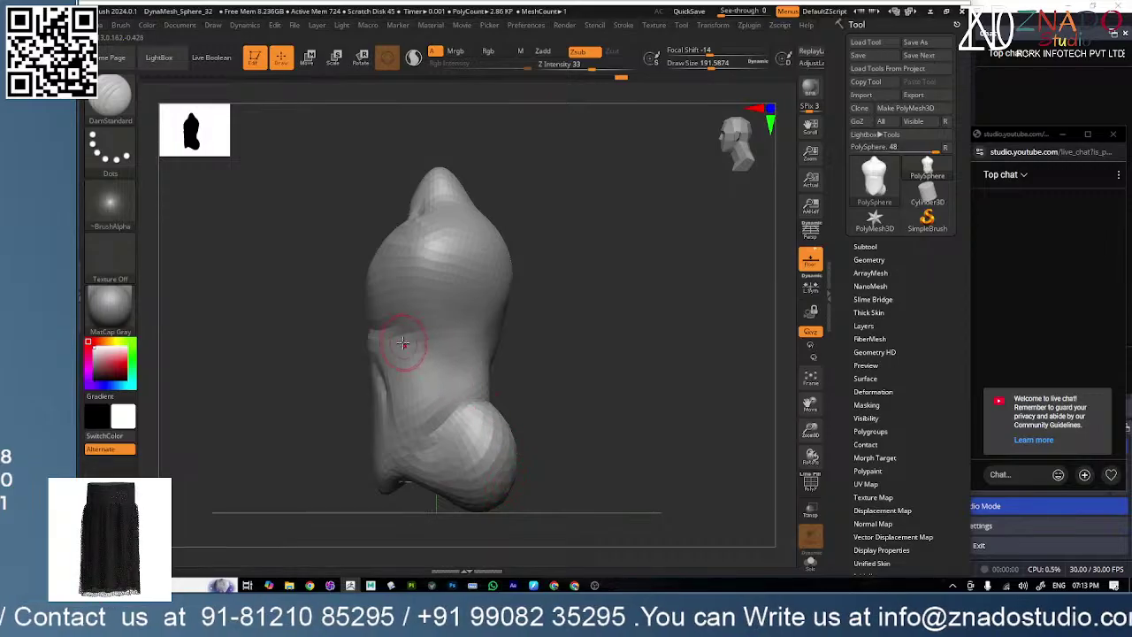
left_click_drag(562, 371, 572, 381, "alt")
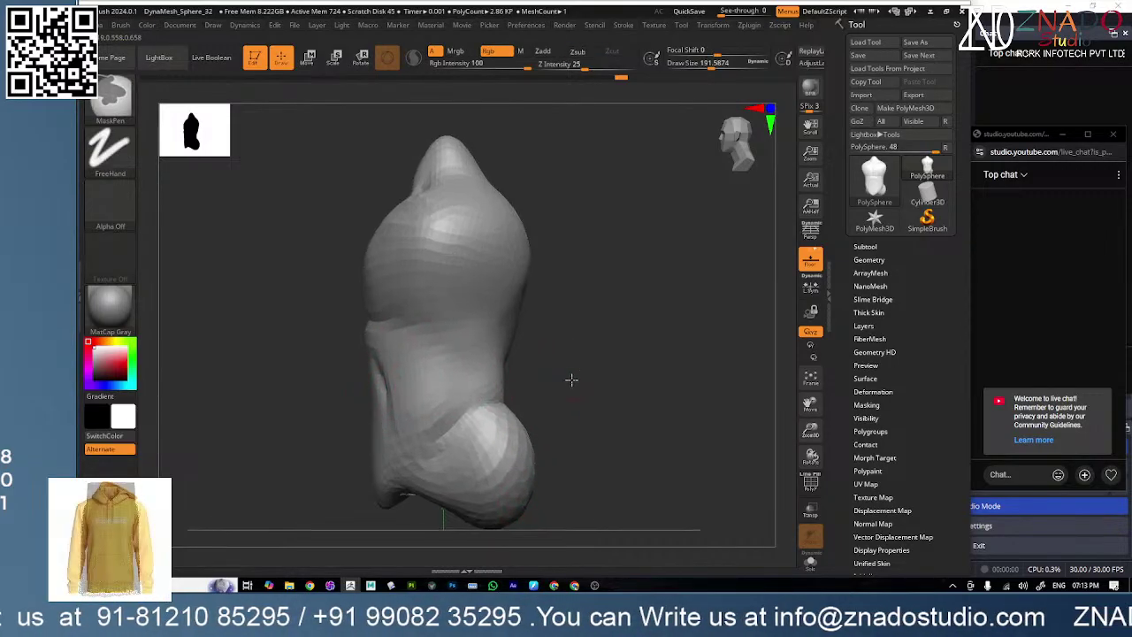
left_click(953, 588)
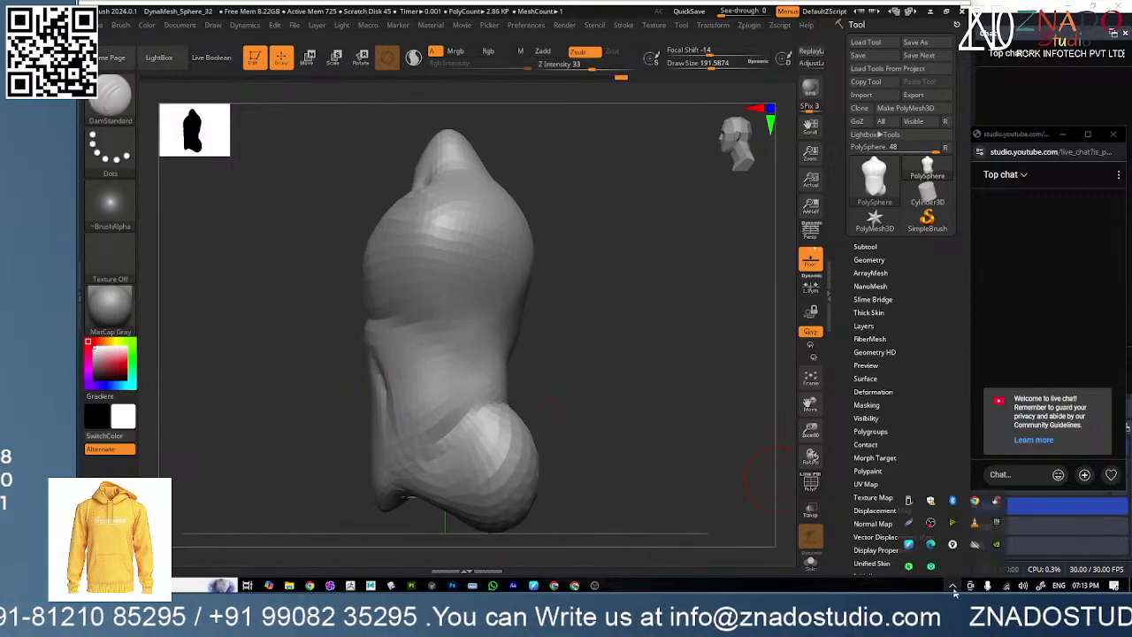
left_click(953, 545)
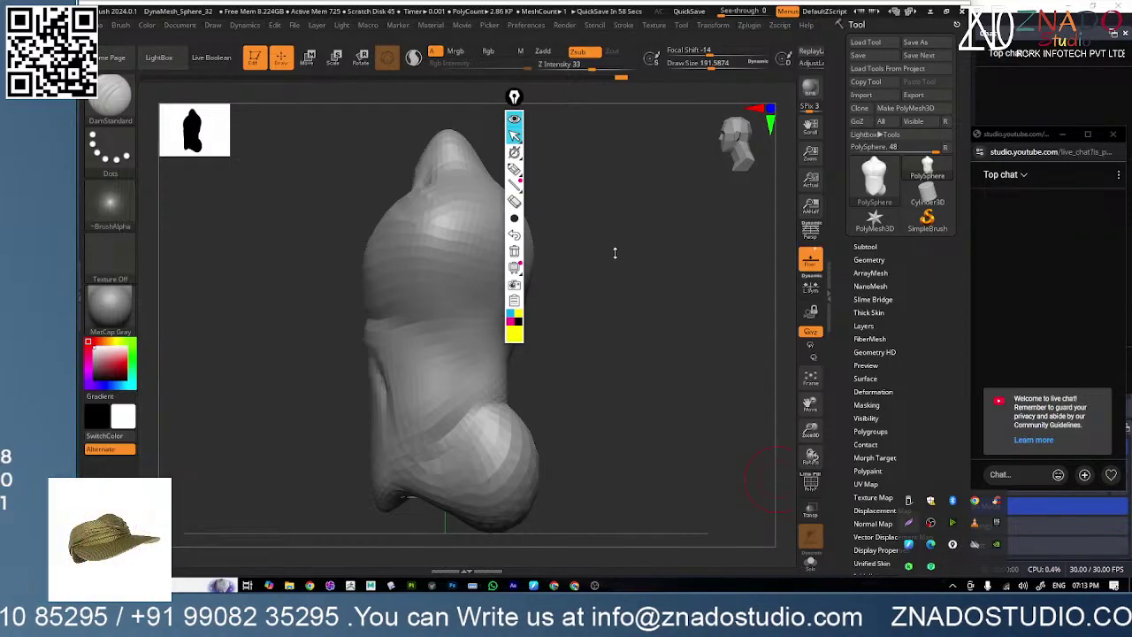
left_click(516, 171)
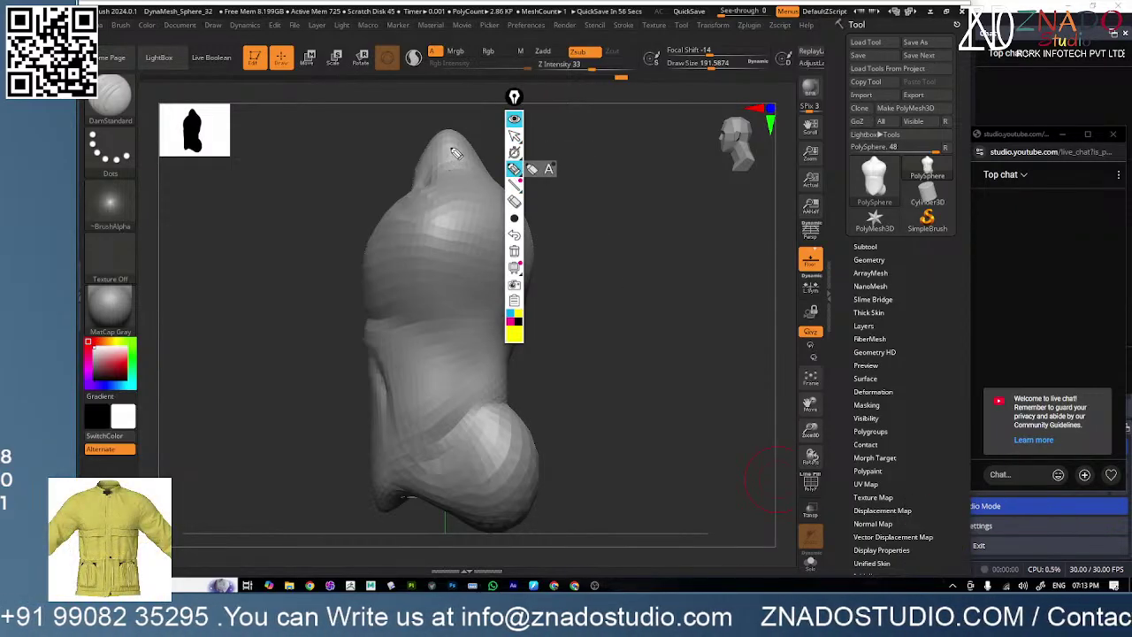
left_click_drag(453, 147, 419, 166)
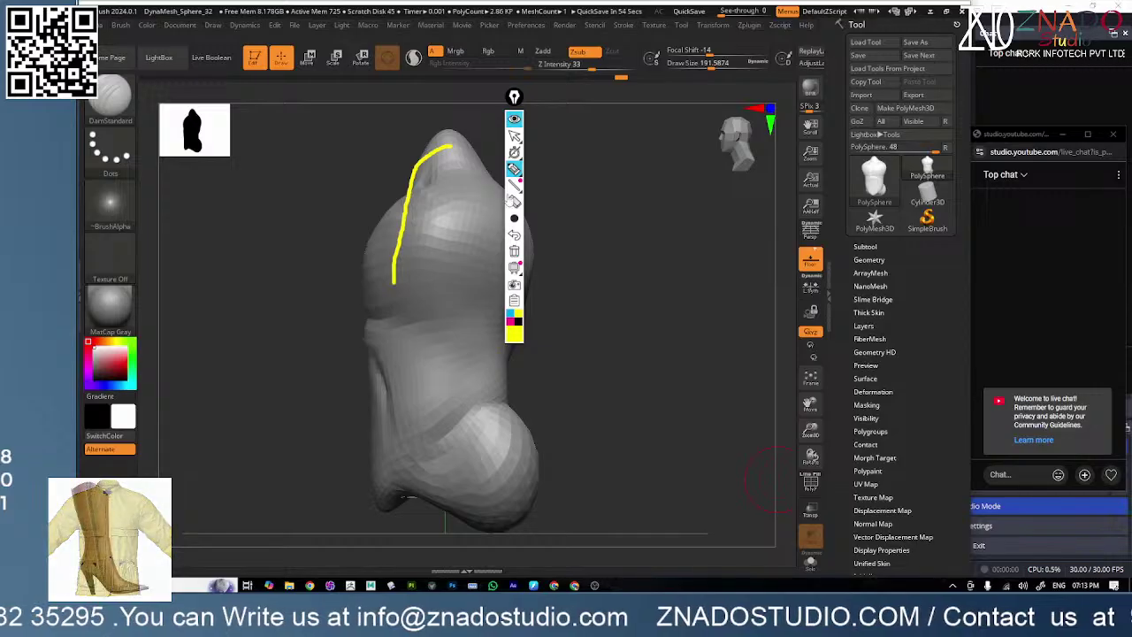
left_click(514, 235)
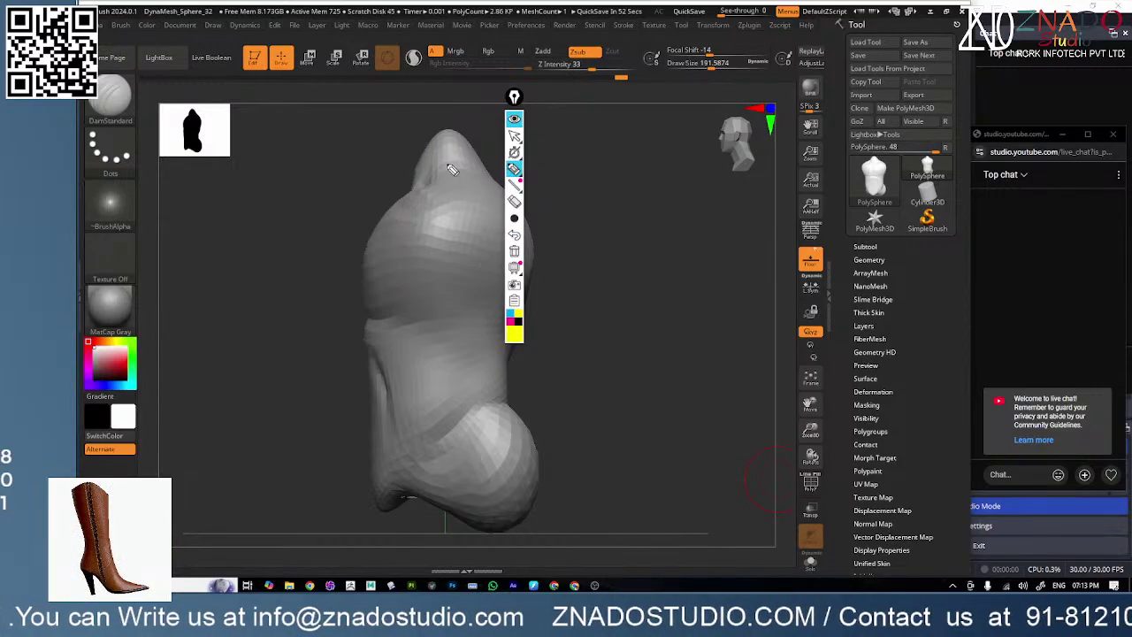
mouse_move(451, 169)
left_mouse_down()
mouse_move(374, 241)
mouse_move(422, 347)
mouse_move(502, 336)
left_mouse_up()
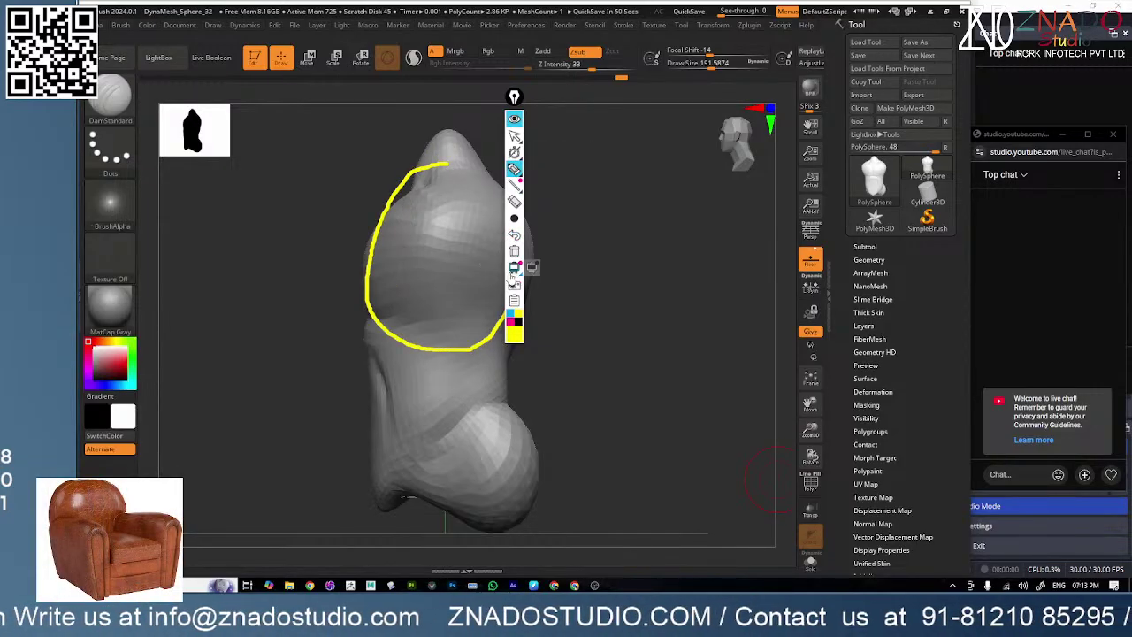
left_click(514, 251)
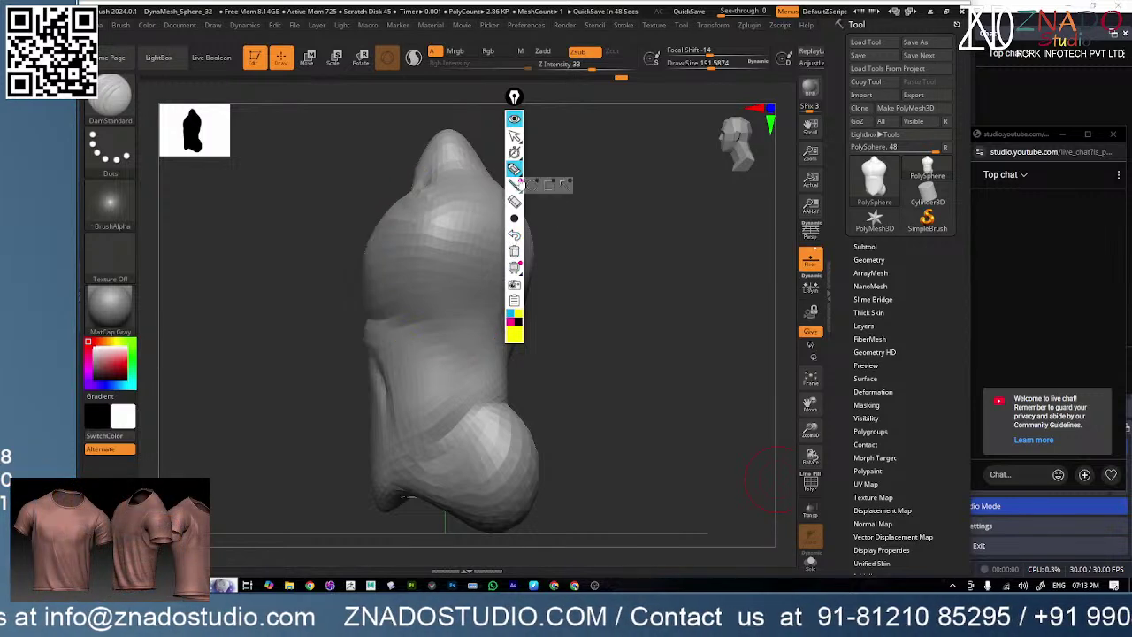
- Move the annotation toolbar clear of the torso and draw a yellow oval over the ribcage in side view
left_click(514, 168)
left_click_drag(513, 97, 694, 110)
mouse_move(459, 181)
left_mouse_down()
mouse_move(434, 328)
mouse_move(429, 215)
left_mouse_up()
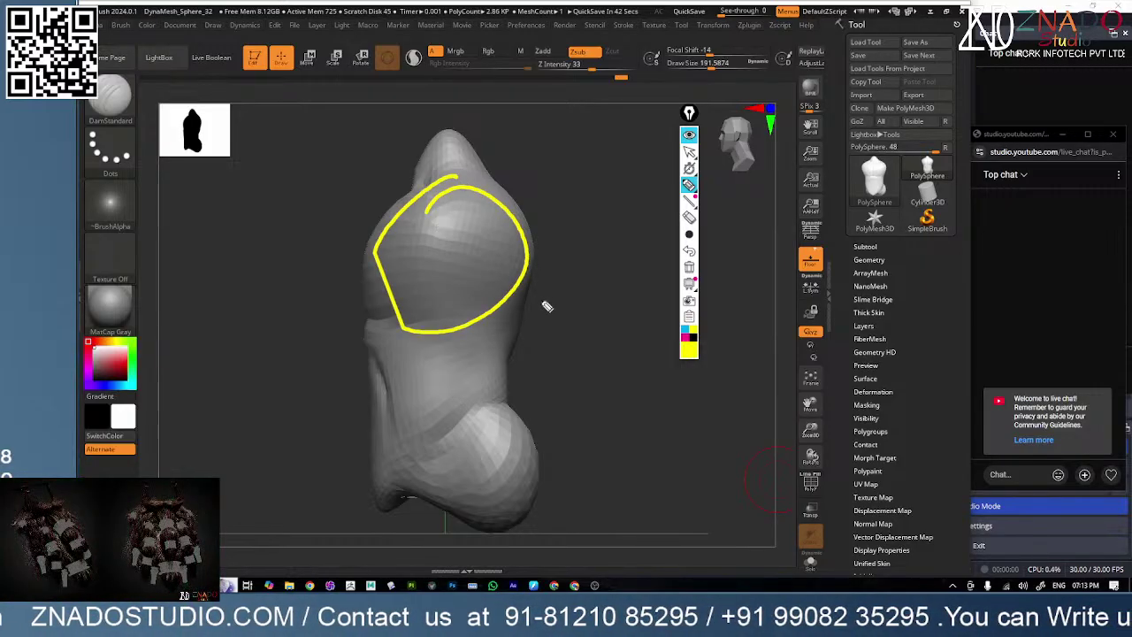
mouse_move(460, 173)
left_mouse_down()
mouse_move(402, 225)
mouse_move(529, 265)
mouse_move(407, 203)
left_mouse_up()
- Draw a tilted yellow oval over the pelvis, overlapping the ribcage oval, and scribble the buttock volume behind it
mouse_move(376, 358)
left_mouse_down()
mouse_move(373, 420)
mouse_move(434, 353)
mouse_move(357, 371)
left_mouse_up()
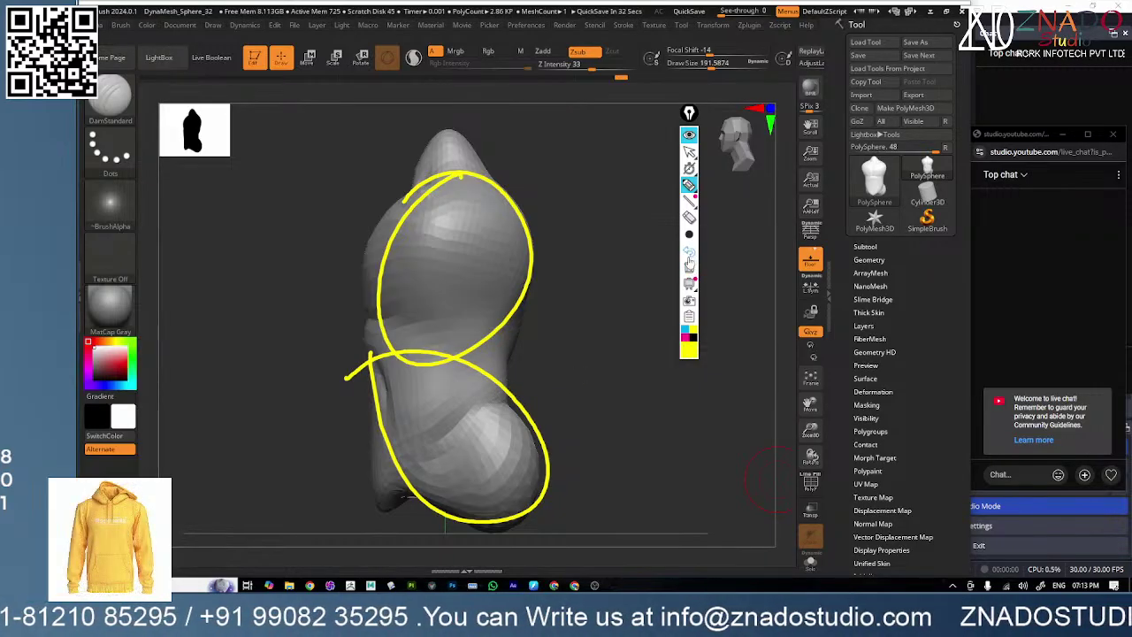
left_click(689, 250)
mouse_move(385, 343)
left_mouse_down()
mouse_move(389, 427)
mouse_move(408, 347)
mouse_move(373, 322)
mouse_move(424, 482)
mouse_move(389, 334)
mouse_move(364, 352)
left_mouse_up()
key("ctrl+z")
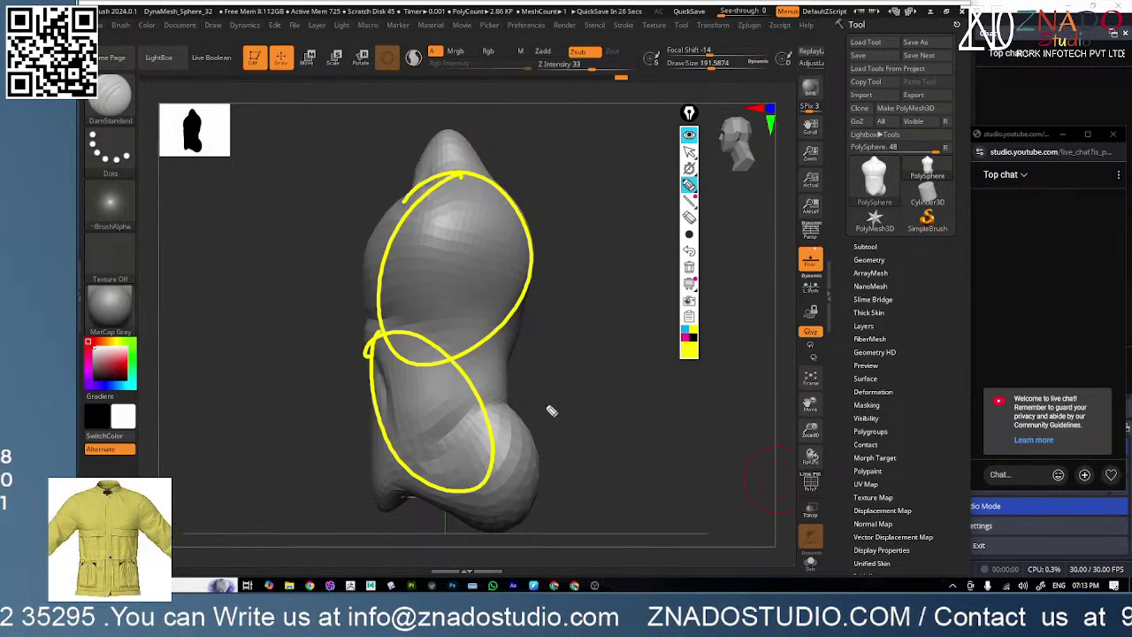
key("ctrl+z")
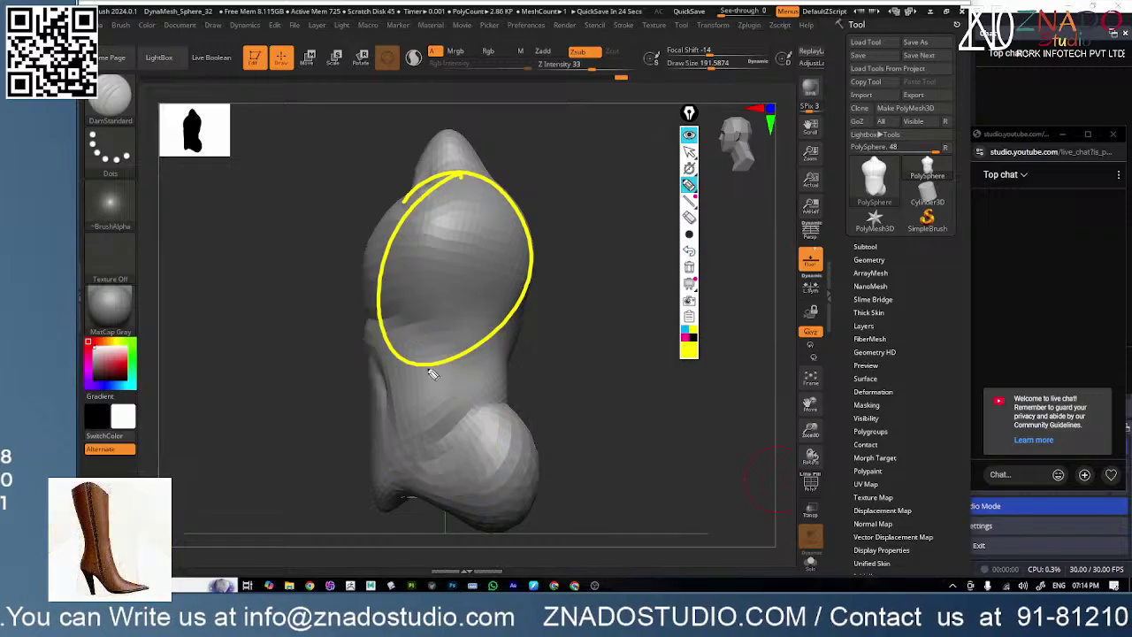
left_click_drag(451, 369, 371, 415)
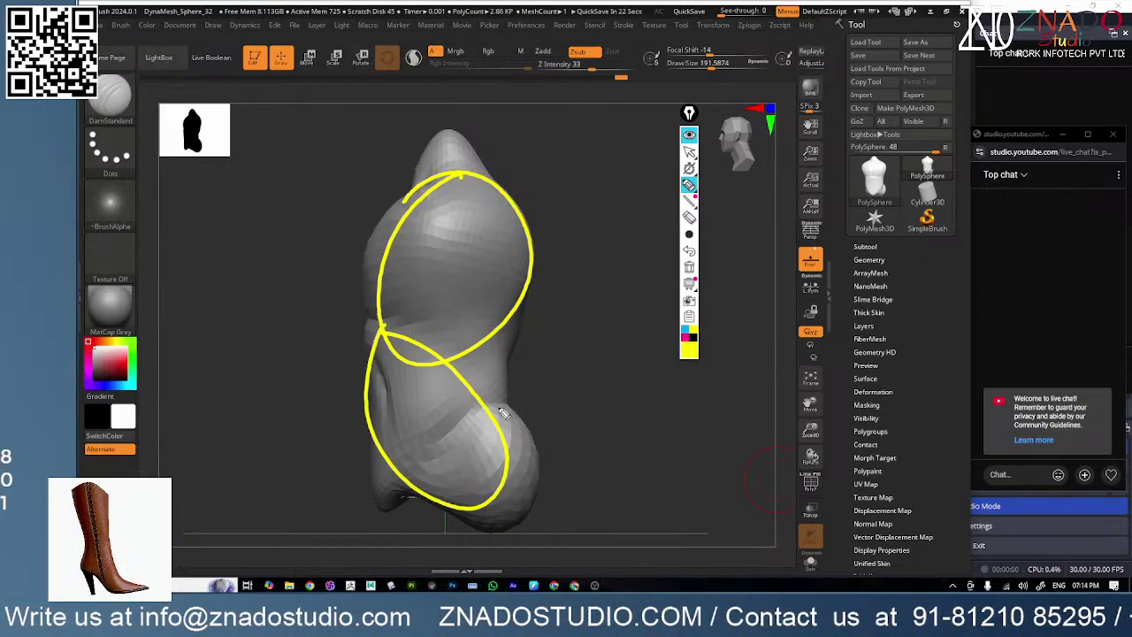
left_click_drag(502, 412, 507, 533)
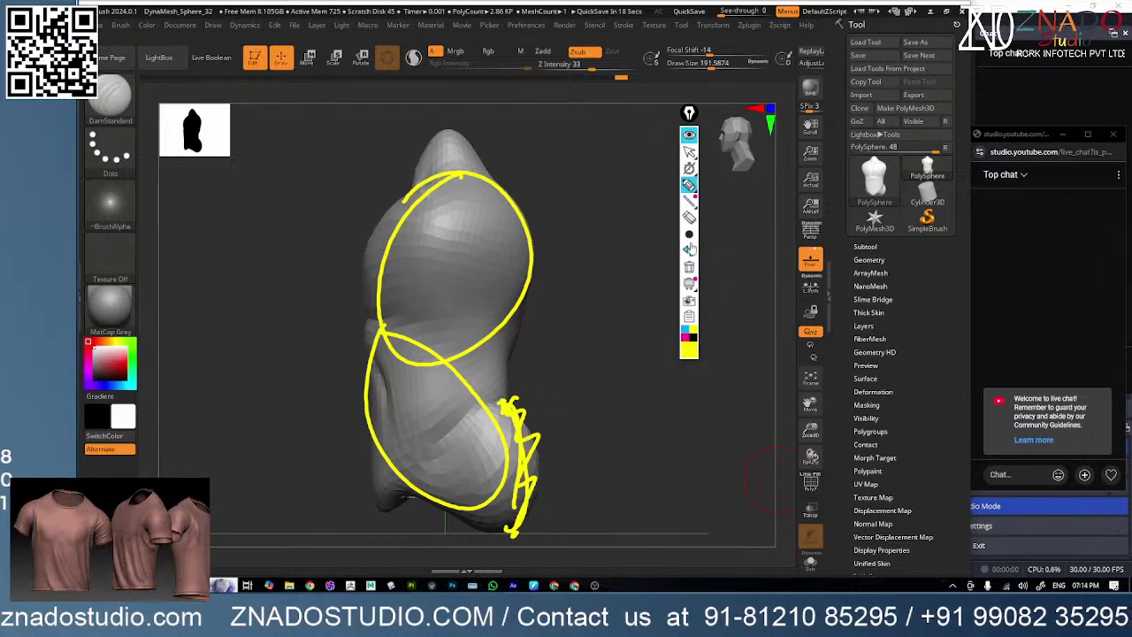
- Remove the yellow annotation strokes from the screen and collapse the annotation toolbar
left_click(690, 255)
left_click(690, 255)
left_click(689, 254)
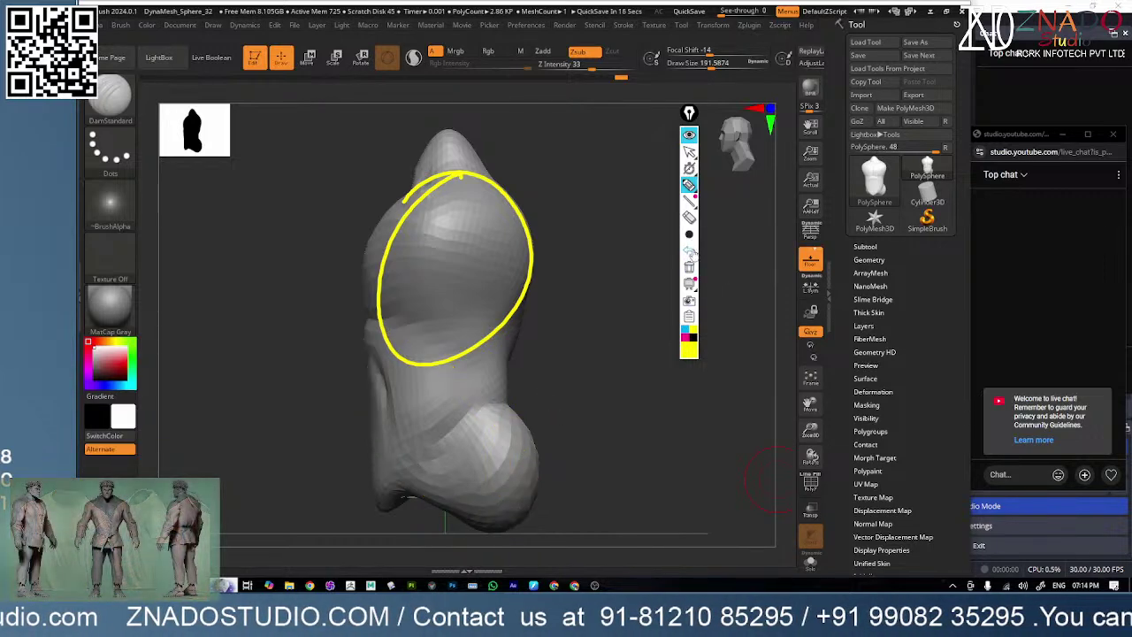
left_click(690, 255)
mouse_move(690, 241)
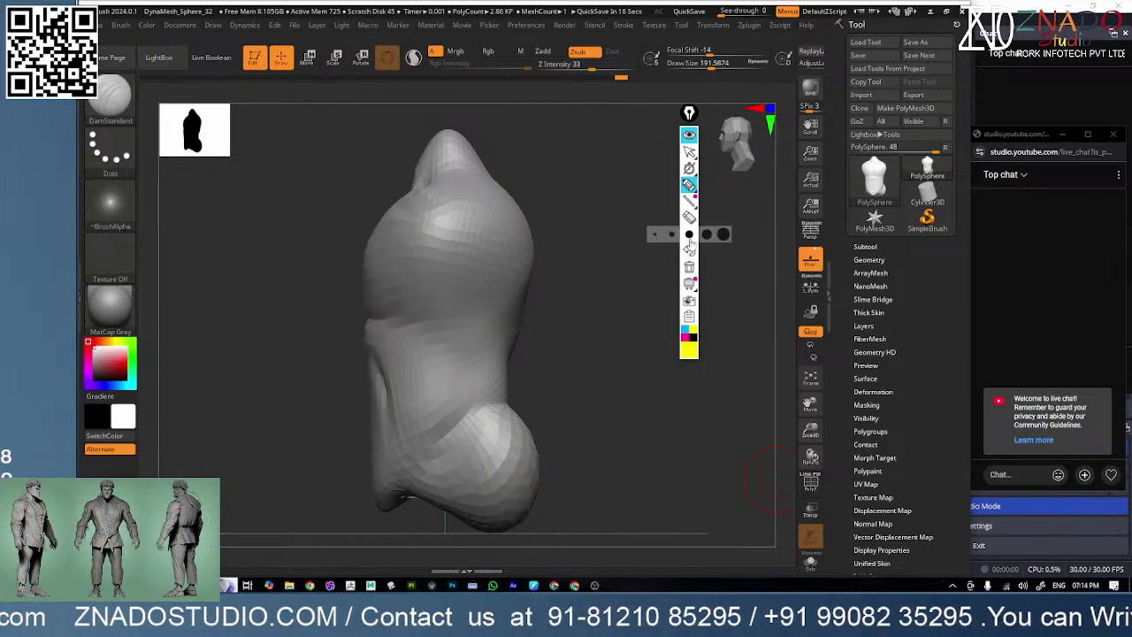
left_click(599, 378)
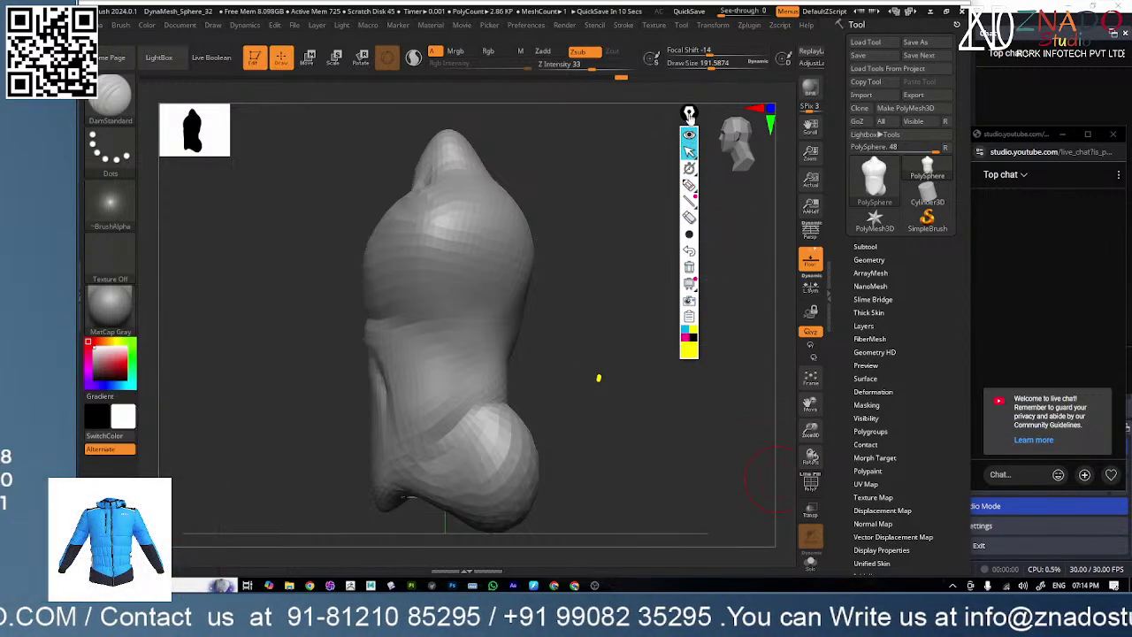
left_click(689, 133)
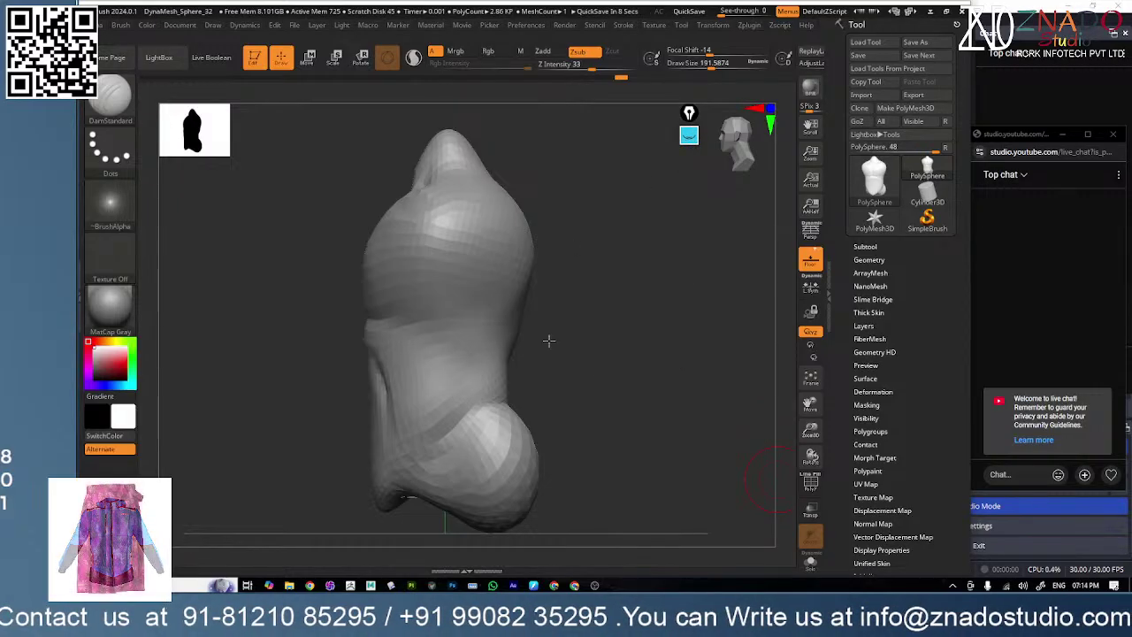
- Reshape the buttocks, pushing their underside up and in, with Move Topological at draw sizes of about 372 and 286
left_click_drag(549, 342, 545, 366)
key("b")
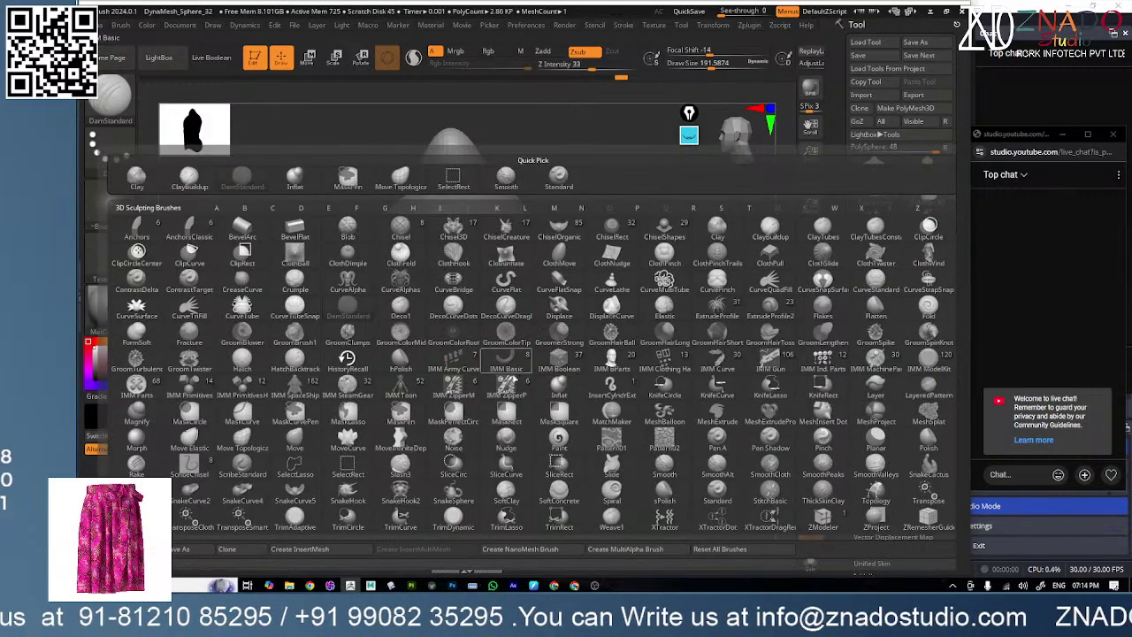
key("s")
key("m")
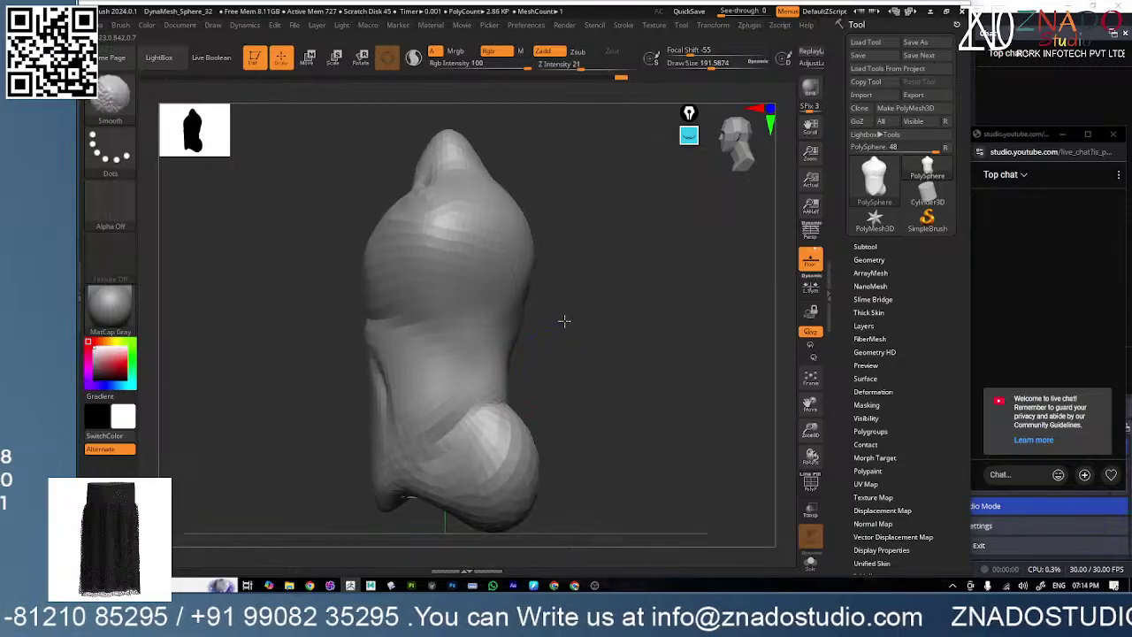
key("space")
left_click_drag(578, 323, 594, 323)
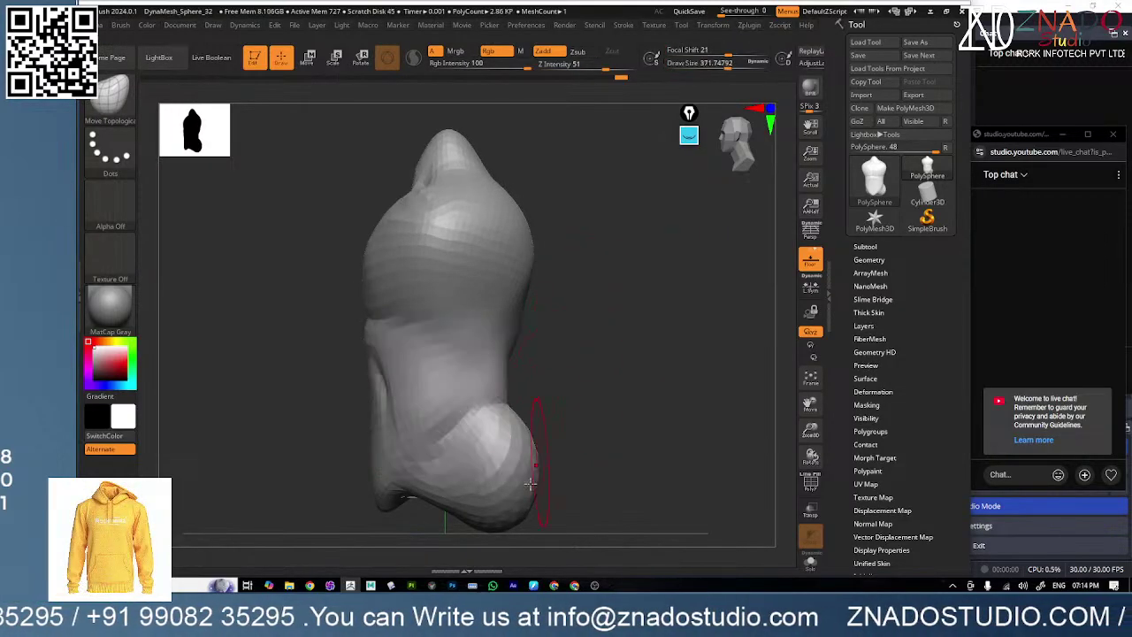
left_click_drag(506, 529, 518, 503)
mouse_move(556, 446)
left_mouse_down()
mouse_move(531, 444)
mouse_move(558, 430)
left_mouse_up()
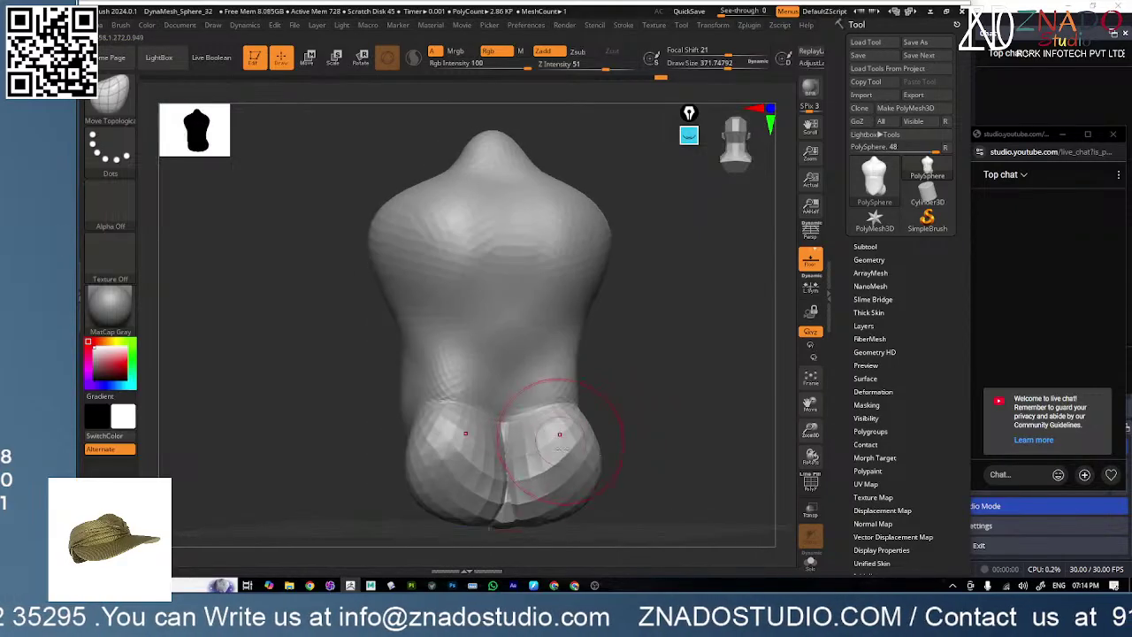
mouse_move(566, 531)
left_mouse_down()
mouse_move(563, 495)
mouse_move(646, 413)
left_mouse_up()
left_click_drag(651, 454, 639, 380, "alt")
key("space")
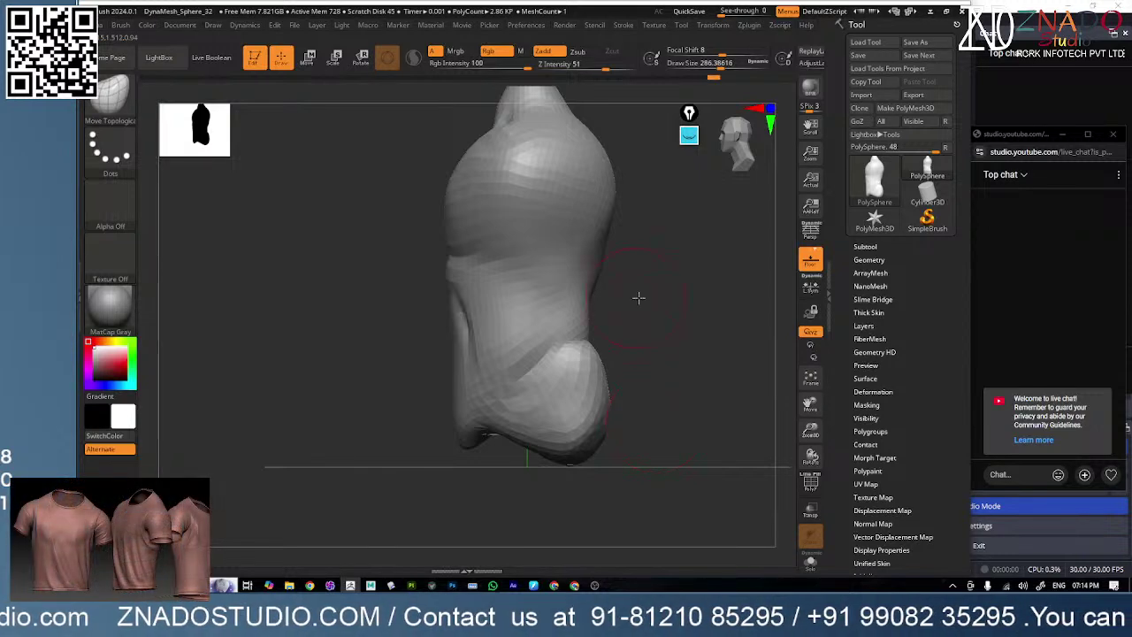
left_click_drag(638, 298, 563, 298)
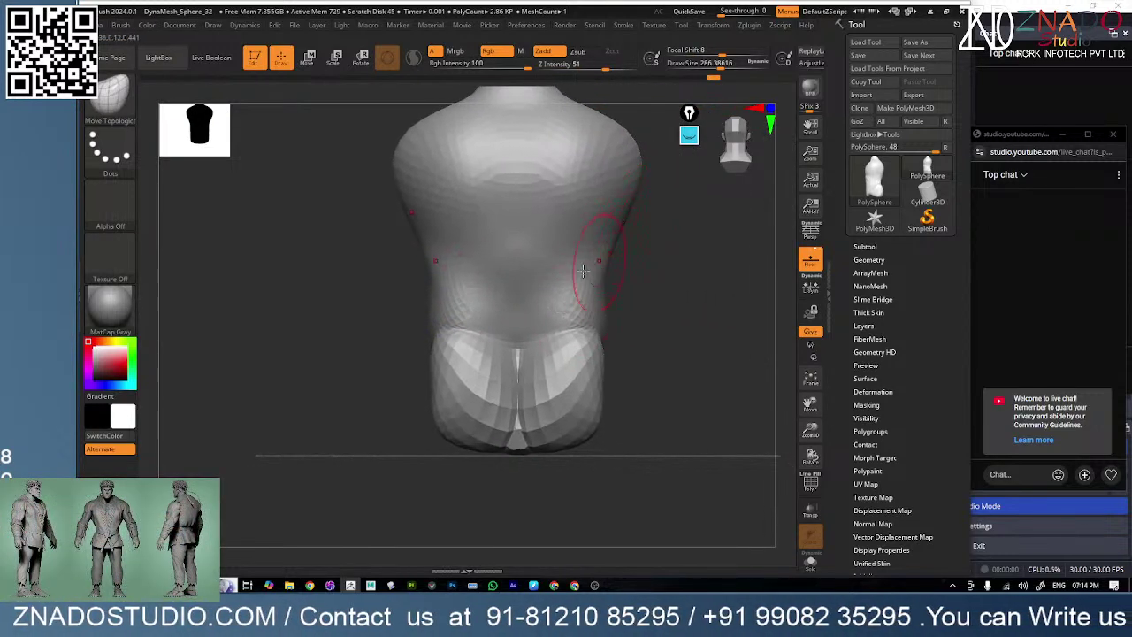
- Build up muscle volume on both sides of the middle and lower back with ClayBuildup at a draw size of about 212
key("b")
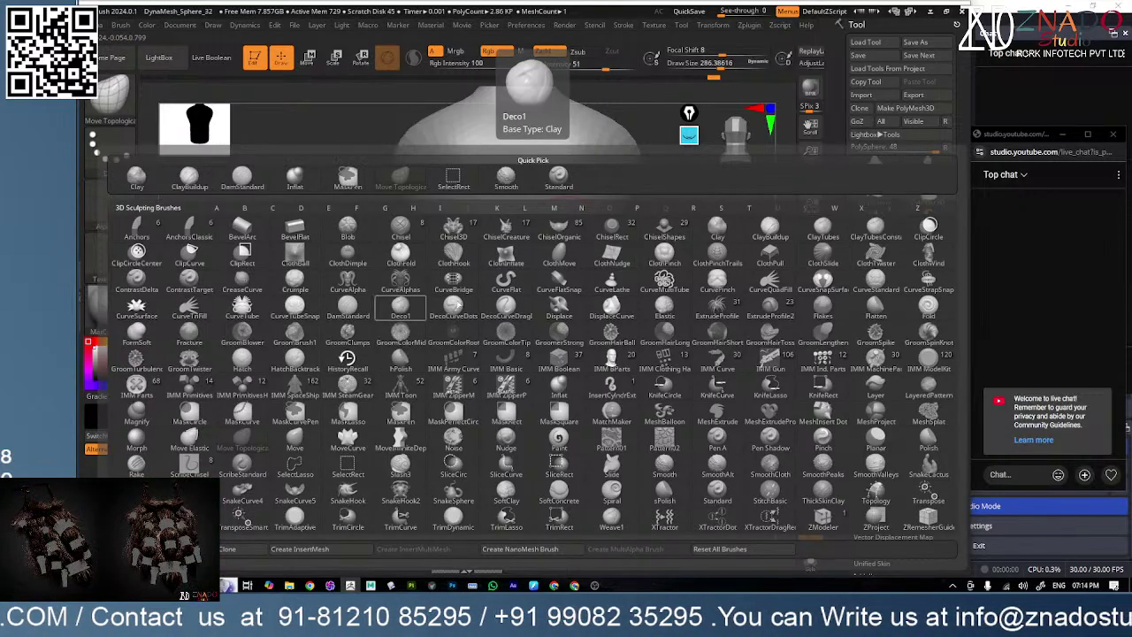
left_click(769, 229)
right_click(607, 265)
mouse_move(612, 258)
left_mouse_down()
mouse_move(584, 266)
mouse_move(576, 300)
mouse_move(574, 247)
mouse_move(633, 283)
mouse_move(566, 279)
mouse_move(598, 239)
mouse_move(643, 273)
mouse_move(599, 240)
mouse_move(614, 237)
mouse_move(646, 274)
mouse_move(588, 257)
mouse_move(631, 296)
mouse_move(633, 320)
left_mouse_up()
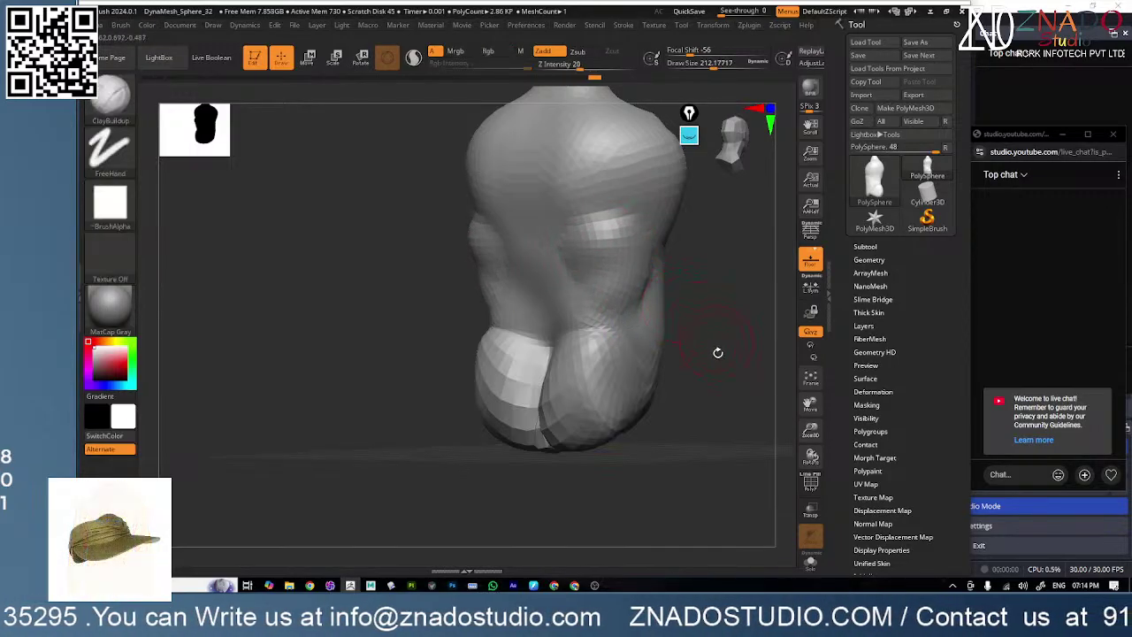
- Build up the hip volume beside and above the buttocks with ClayBuildup at a draw size of about 212
left_click_drag(717, 351, 567, 380, "shift")
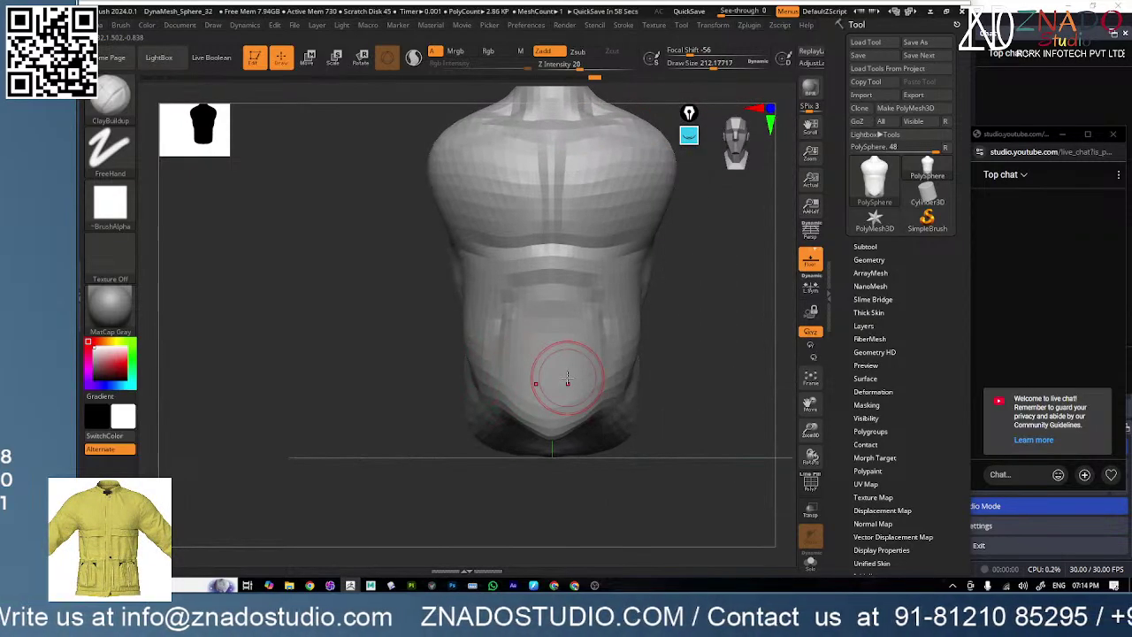
mouse_move(567, 380)
left_mouse_down()
mouse_move(671, 244)
mouse_move(629, 251)
mouse_move(687, 298)
mouse_move(677, 249)
mouse_move(662, 244)
mouse_move(675, 290)
mouse_move(658, 299)
left_mouse_up()
right_click_drag(672, 316, 615, 320)
right_click_drag(716, 347, 601, 290)
left_click_drag(622, 278, 610, 226, "shift")
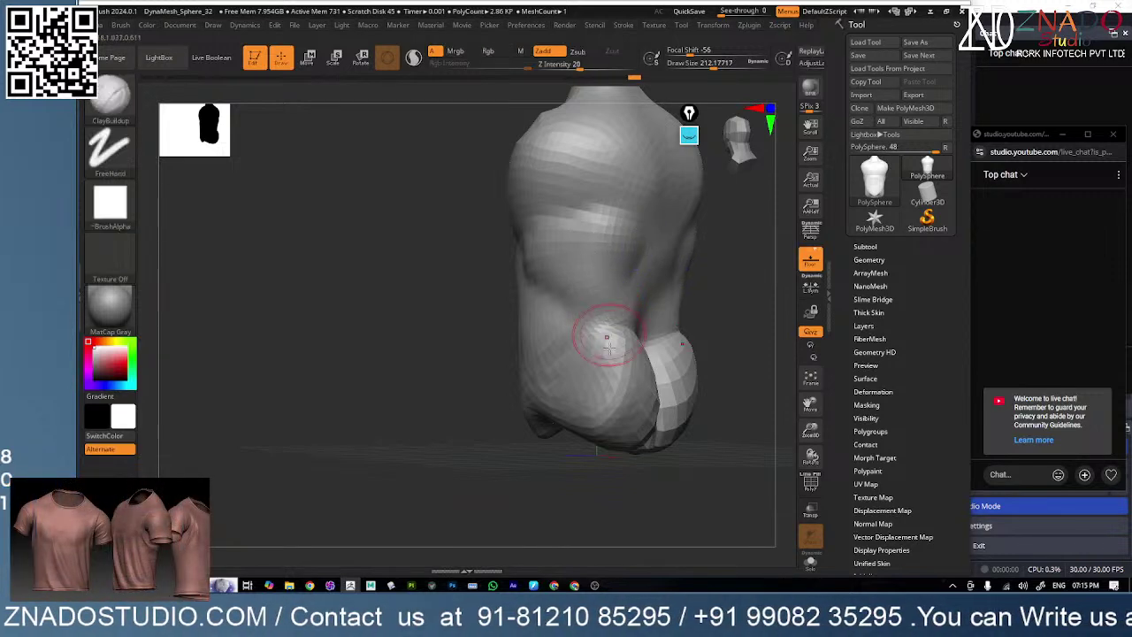
left_click_drag(607, 333, 619, 400)
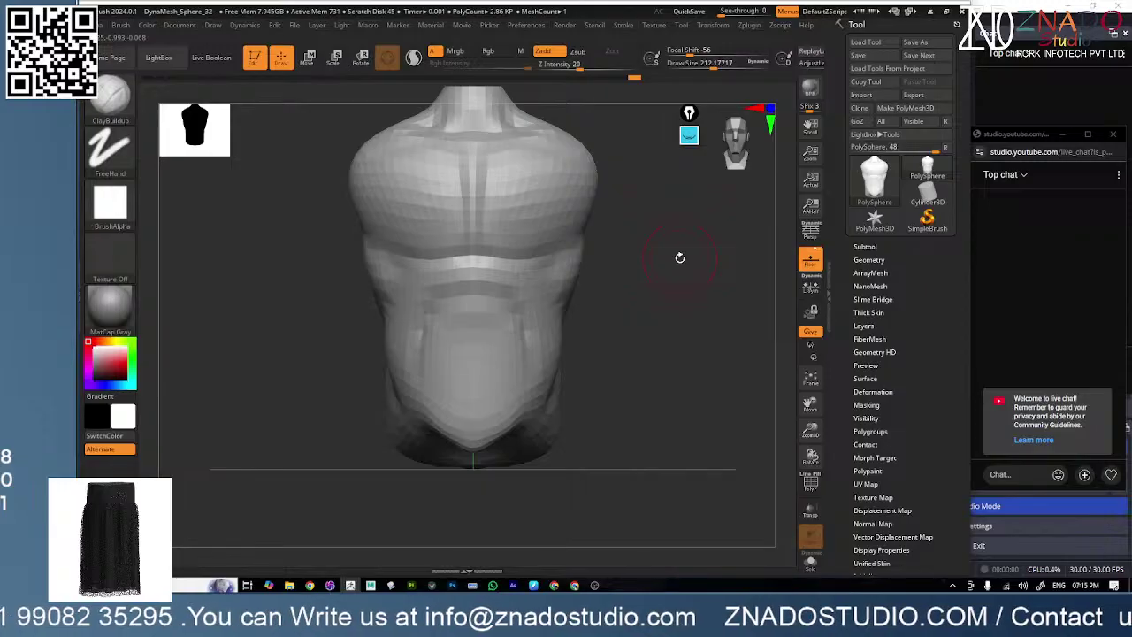
- Expand the annotation toolbar, try a yellow upper-arm outline from the shoulder, and undo the annotation strokes
left_click(688, 134)
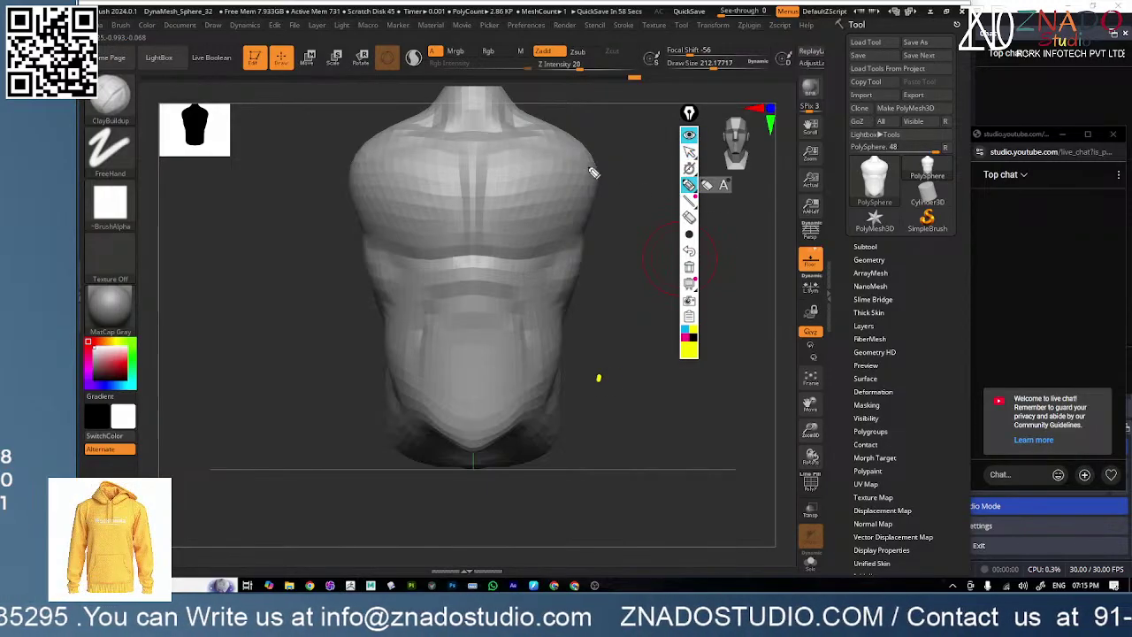
mouse_move(583, 152)
left_mouse_down()
mouse_move(652, 183)
mouse_move(652, 237)
left_mouse_up()
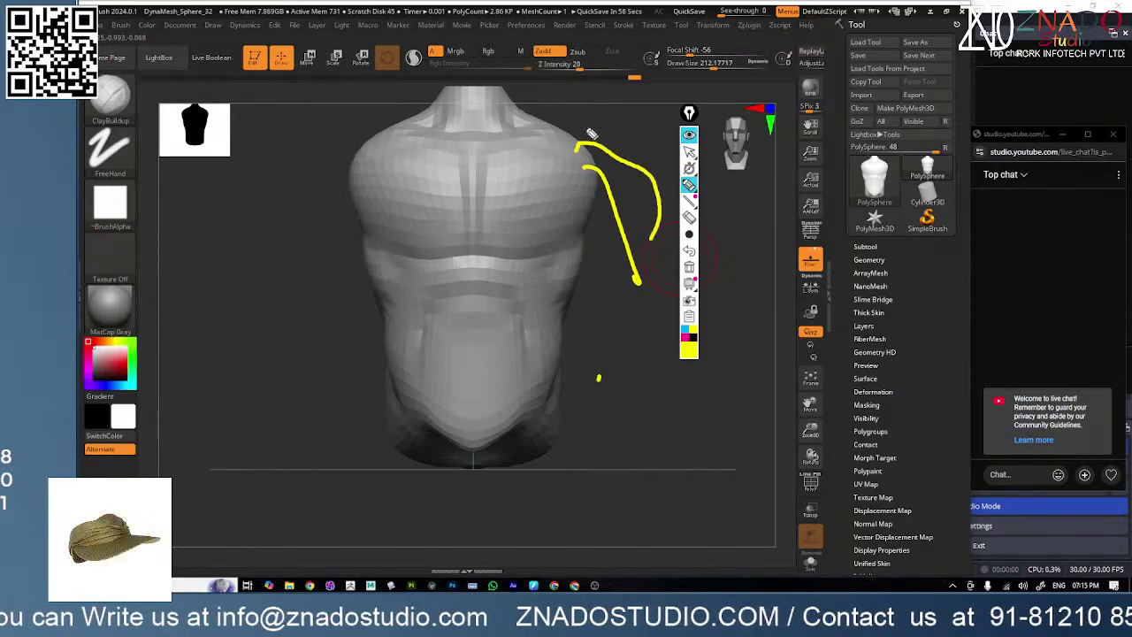
left_click(689, 253)
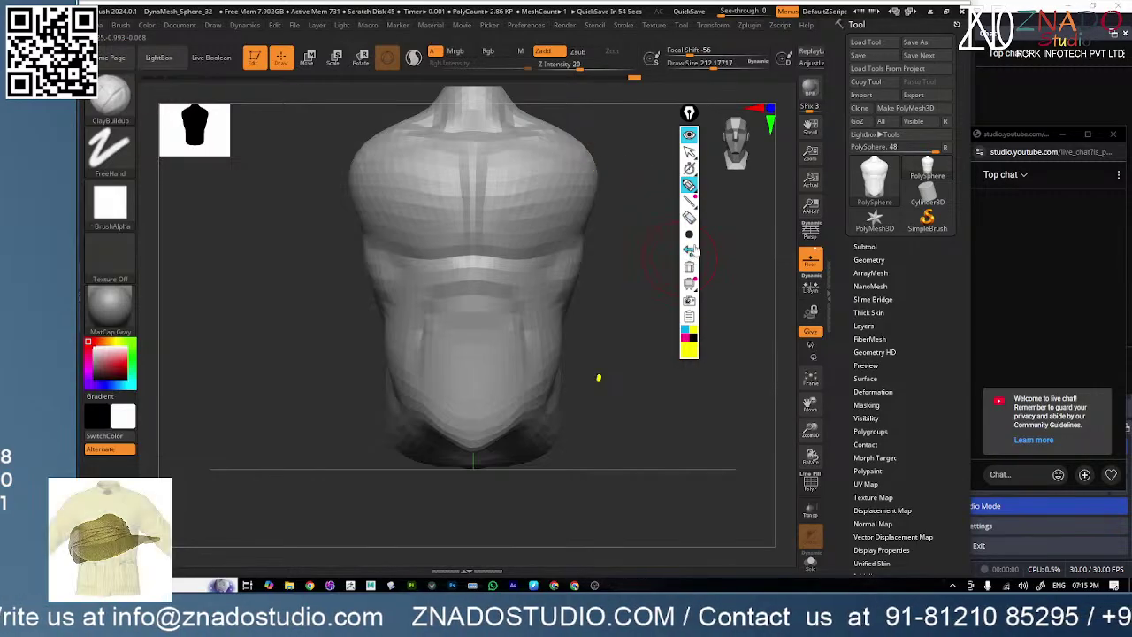
left_click(688, 252)
- Move the annotation toolbar off the canvas and draw a wide yellow arm outline curving out and down from the shoulder
left_click_drag(689, 113, 841, 117)
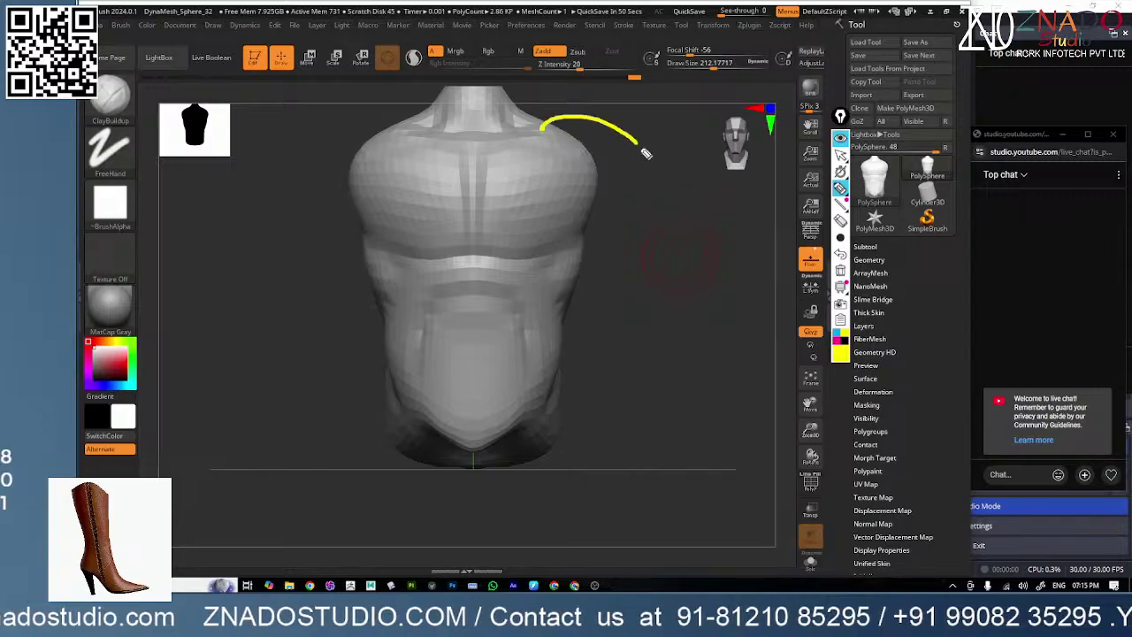
mouse_move(591, 199)
left_mouse_down()
mouse_move(607, 239)
mouse_move(661, 268)
left_mouse_up()
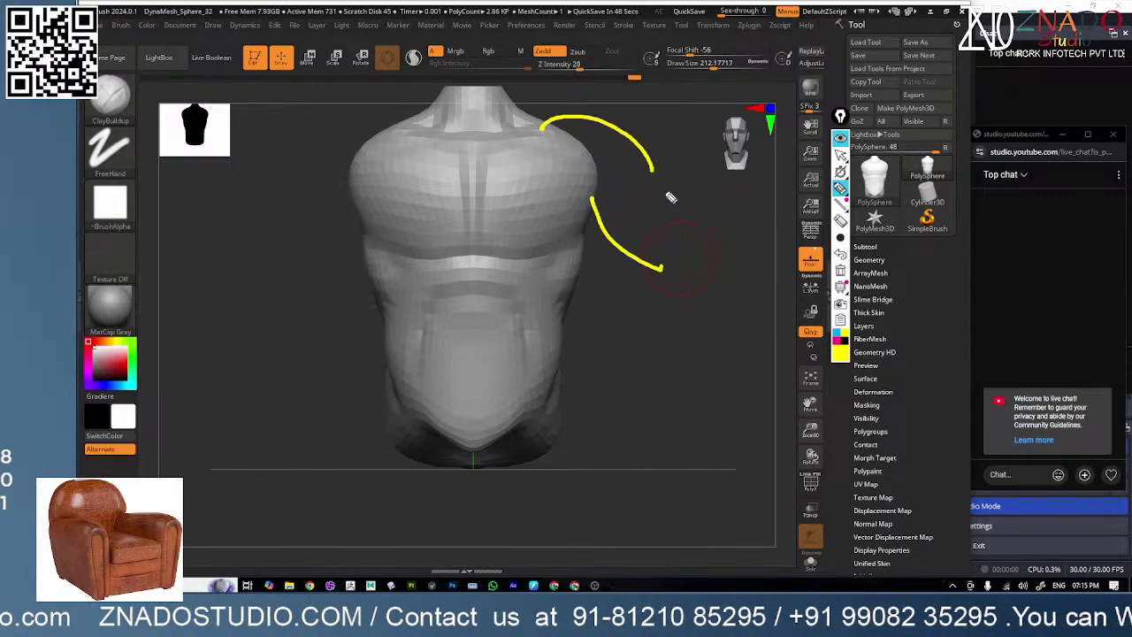
left_click_drag(672, 190, 677, 402)
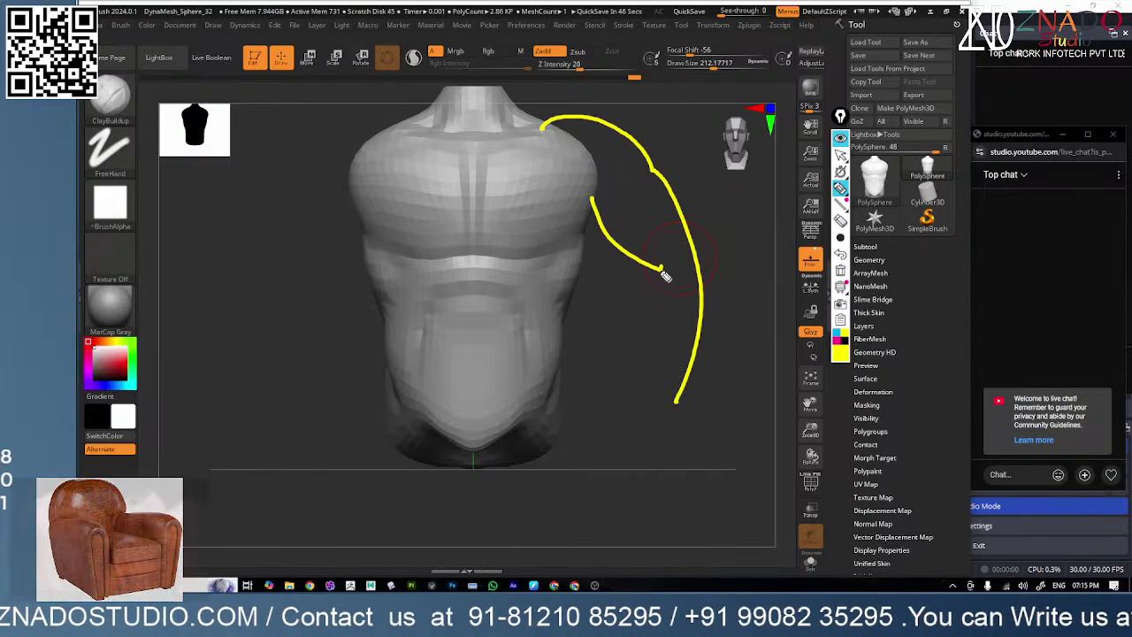
mouse_move(661, 269)
left_mouse_down()
mouse_move(645, 366)
mouse_move(621, 412)
left_mouse_up()
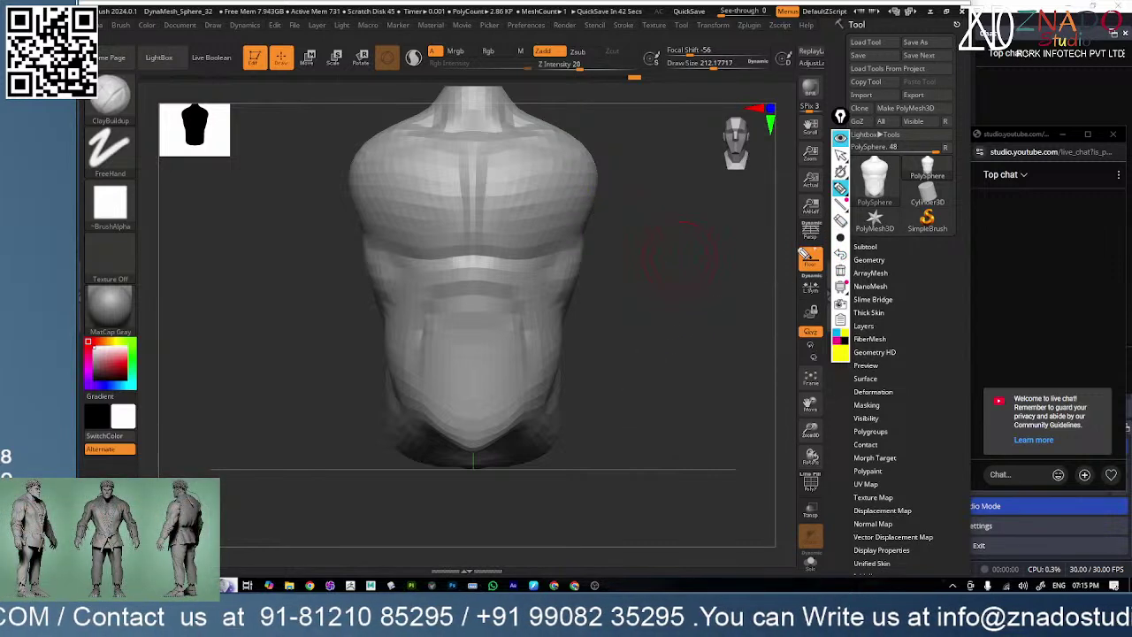
- Sketch a straighter yellow arm outline slanting down from the shoulder, remove the strokes, and collapse the annotation toolbar
left_click_drag(652, 301, 665, 316)
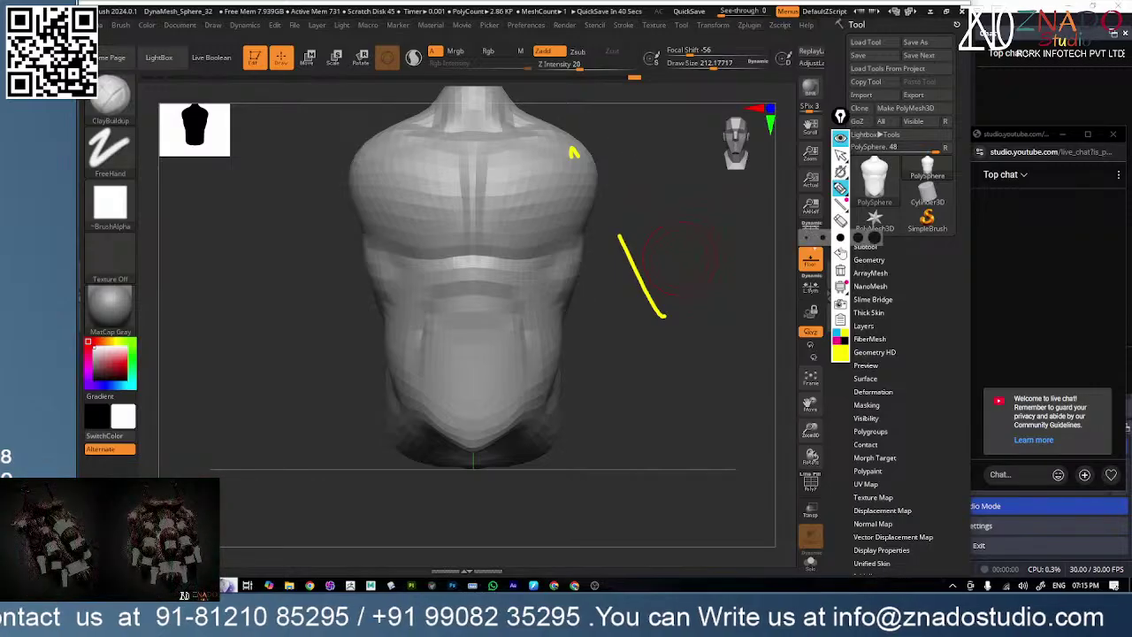
left_click_drag(615, 246, 653, 325)
left_click_drag(595, 146, 703, 305)
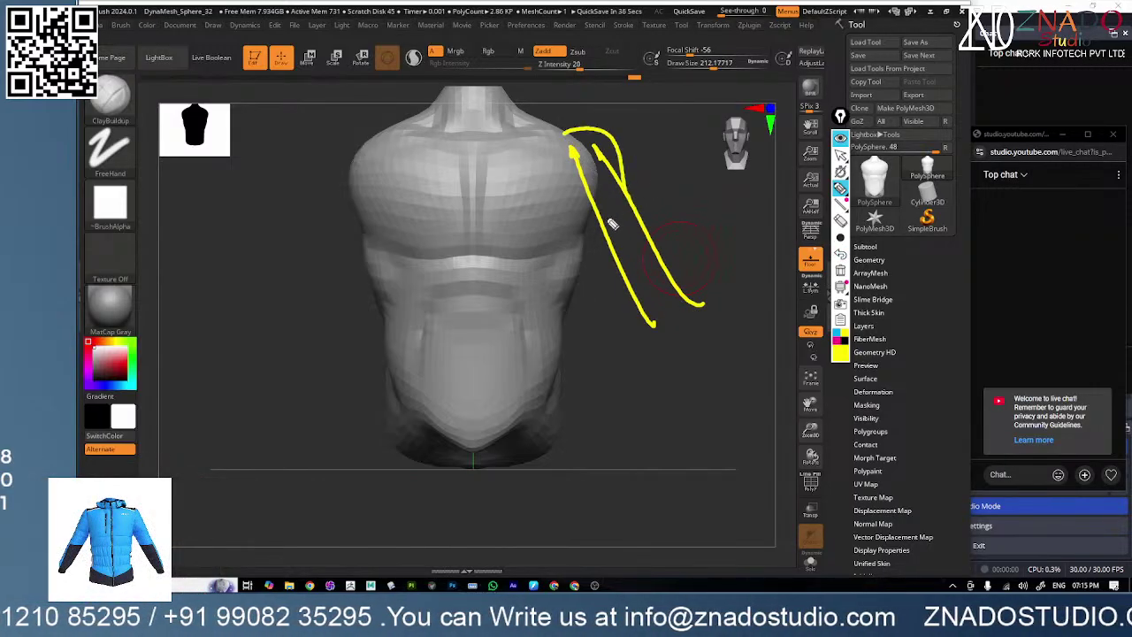
mouse_move(576, 177)
left_mouse_down()
mouse_move(599, 223)
mouse_move(652, 242)
mouse_move(681, 367)
left_mouse_up()
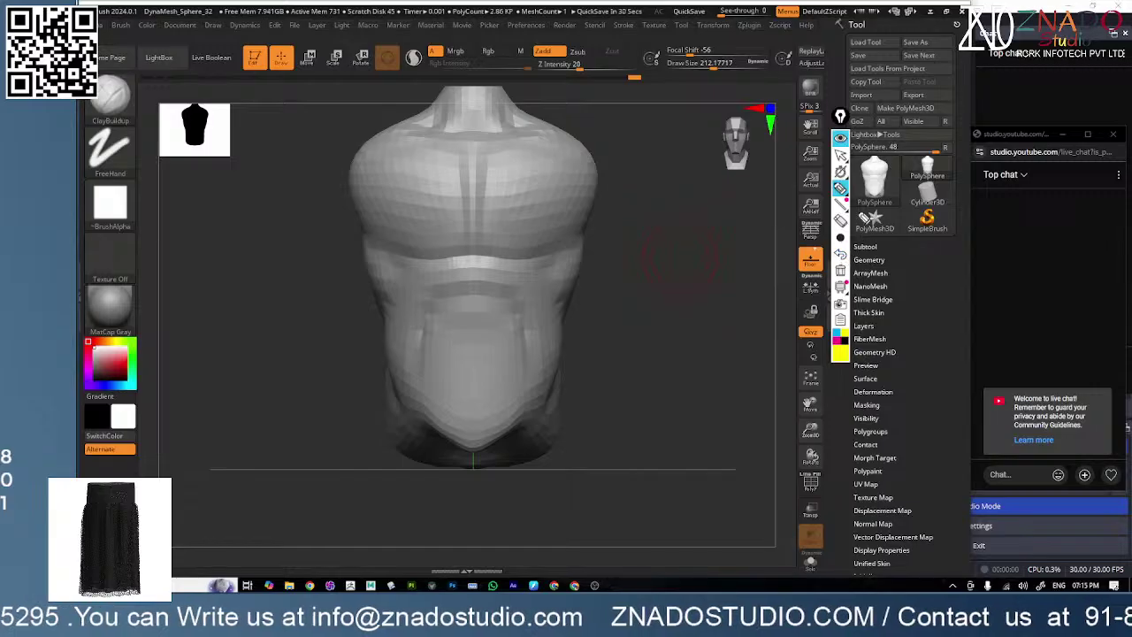
left_click(842, 141)
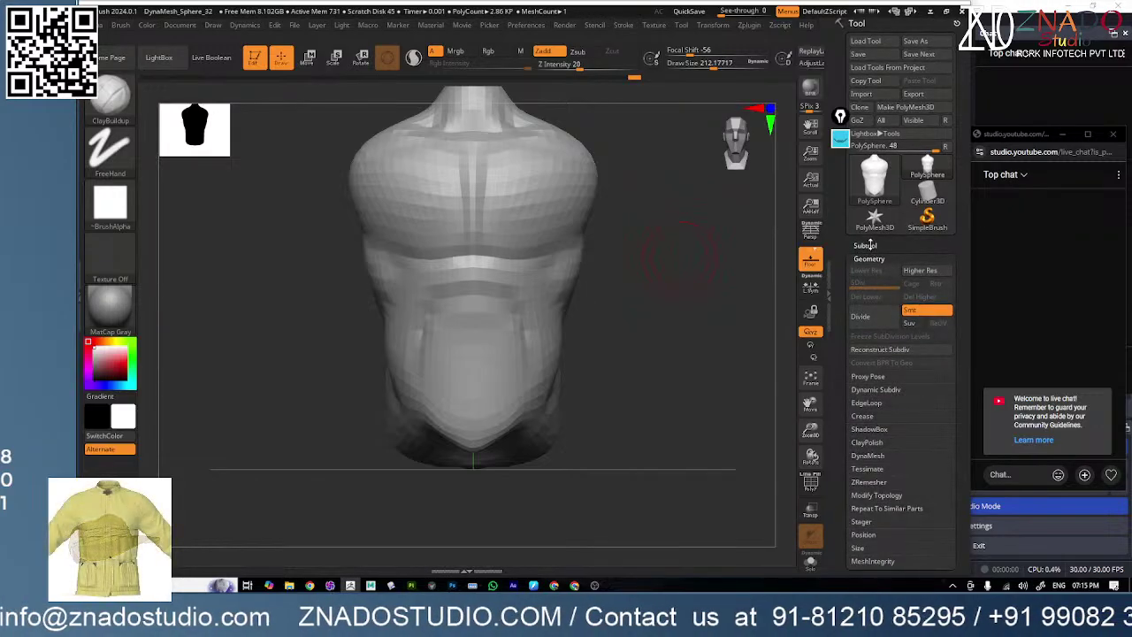
- Append a Cylinder3D subtool to the torso and delete it again
left_click(867, 248)
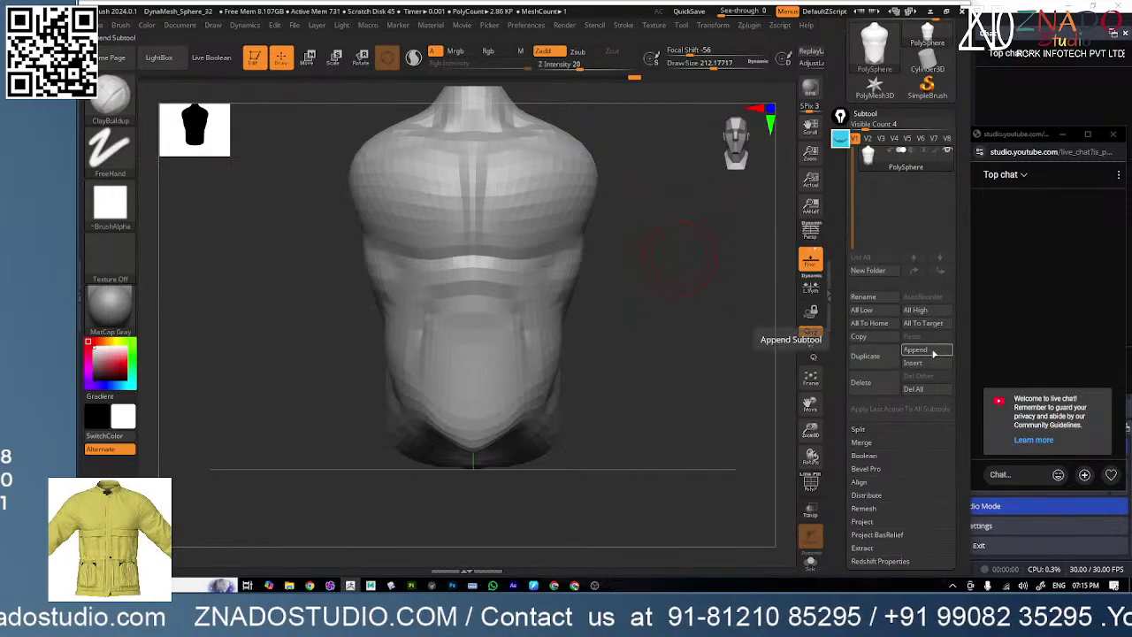
left_click(916, 350)
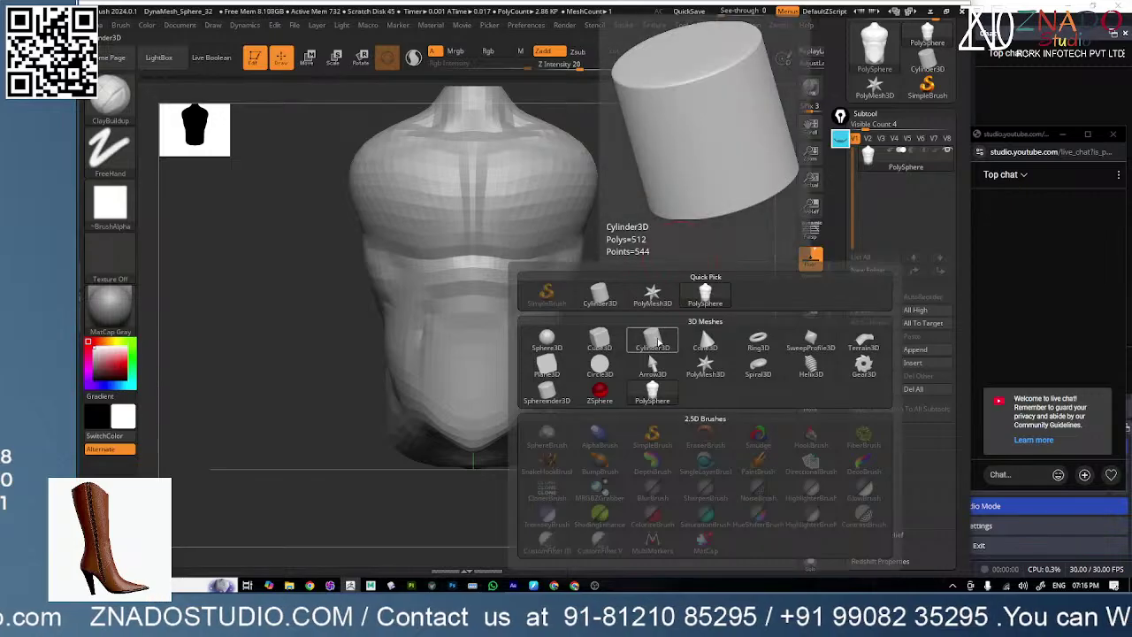
left_click(654, 341)
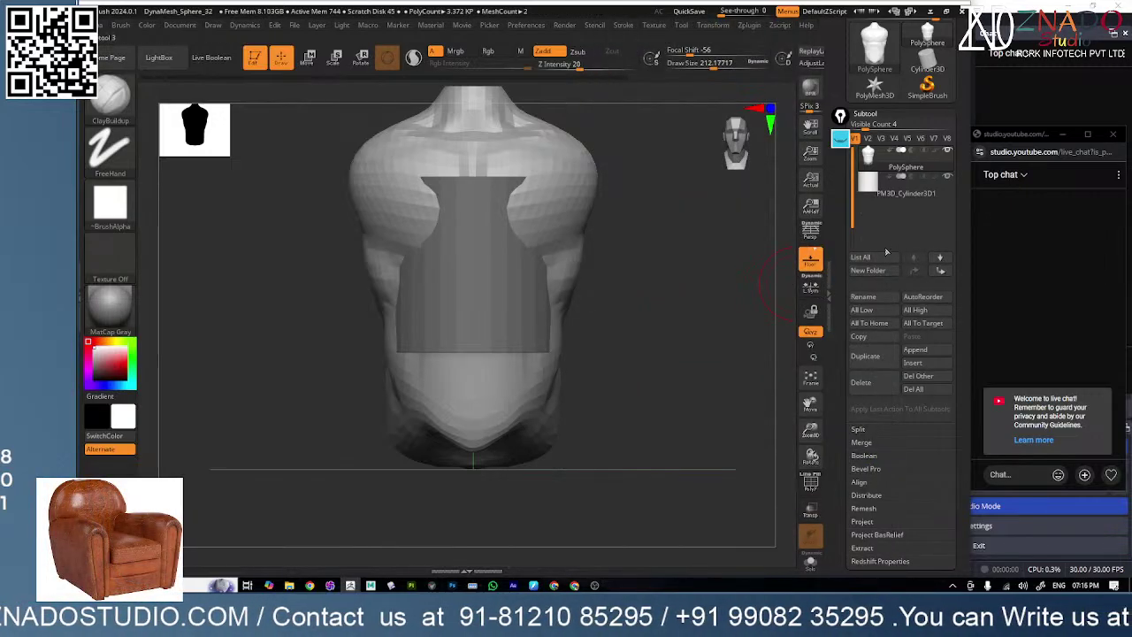
left_click(884, 202)
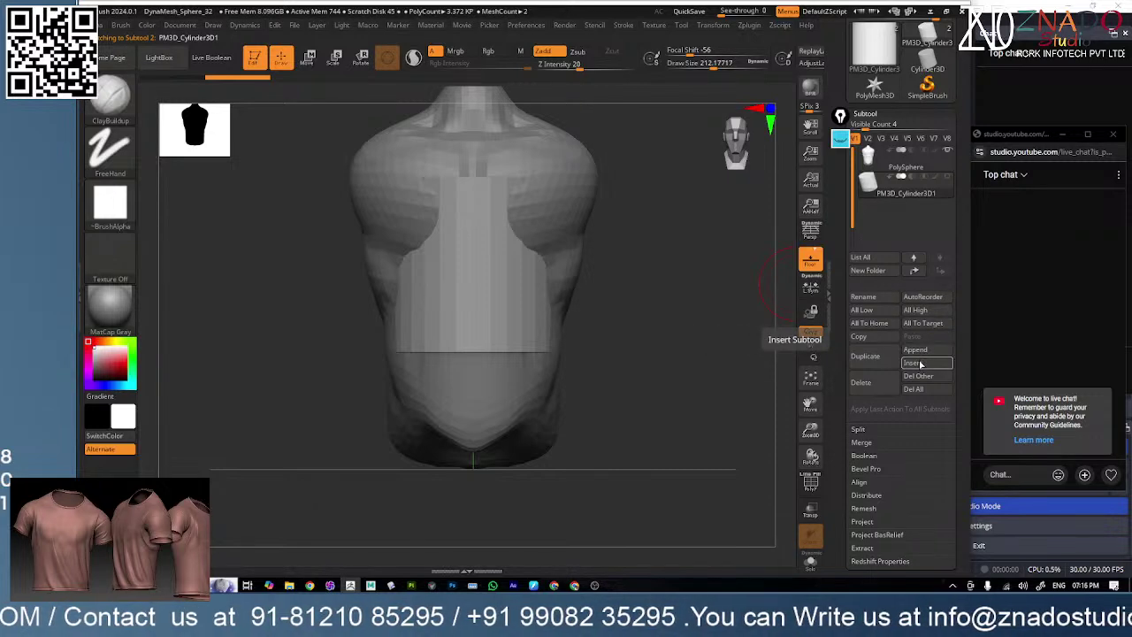
left_click(860, 381)
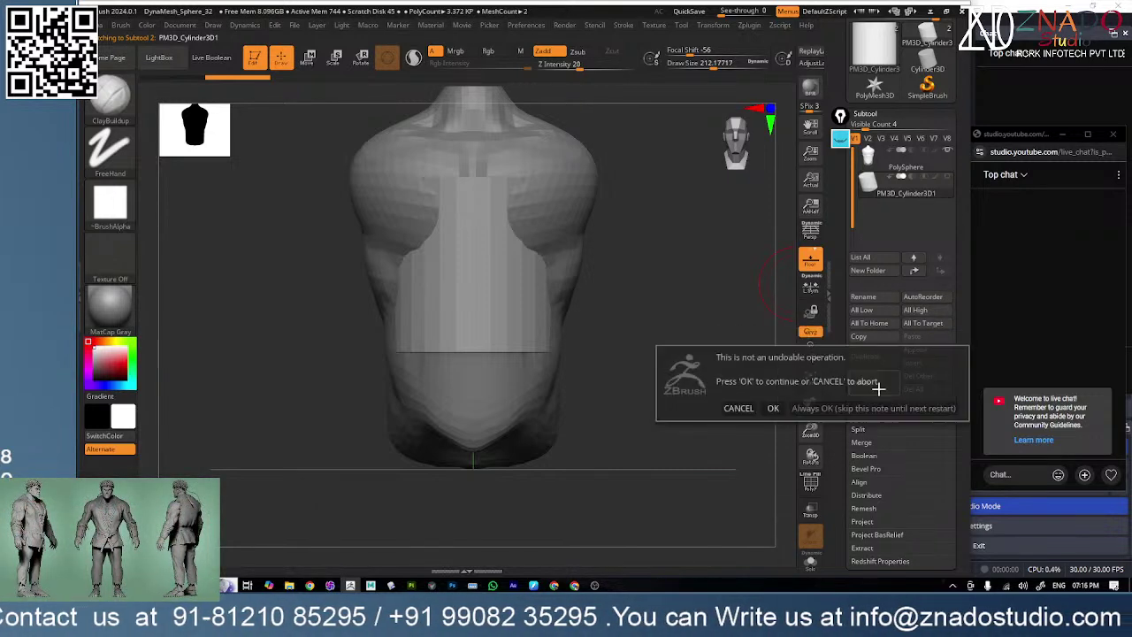
left_click(771, 408)
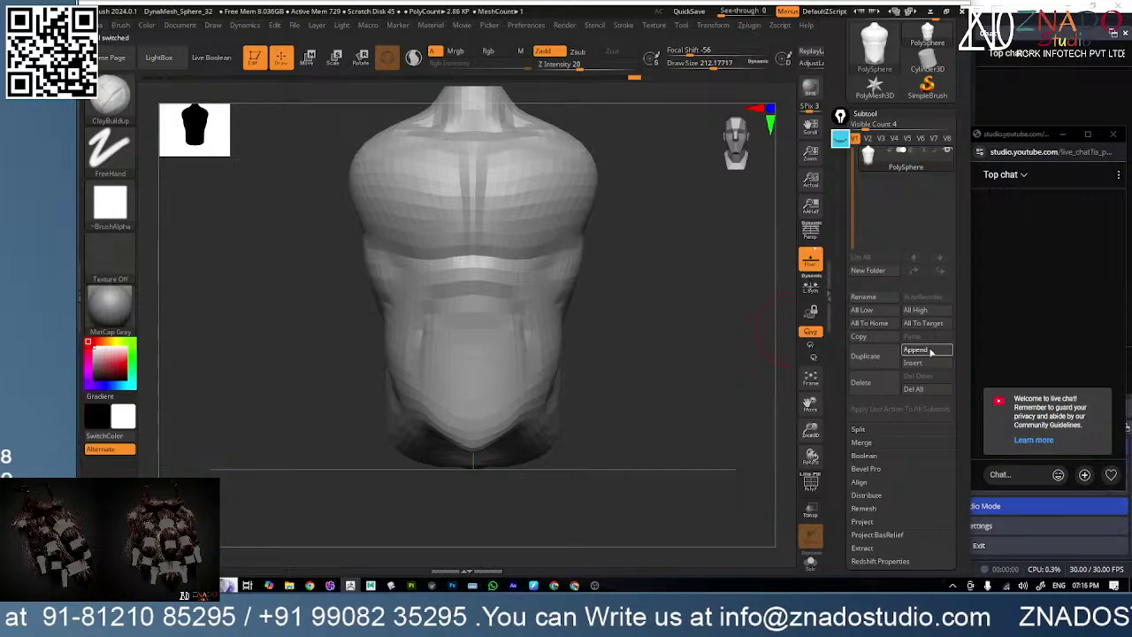
- Append a Sphere3D subtool, then move and scale it into a ball at the outer end of one shoulder
left_click(916, 350)
left_click(547, 341)
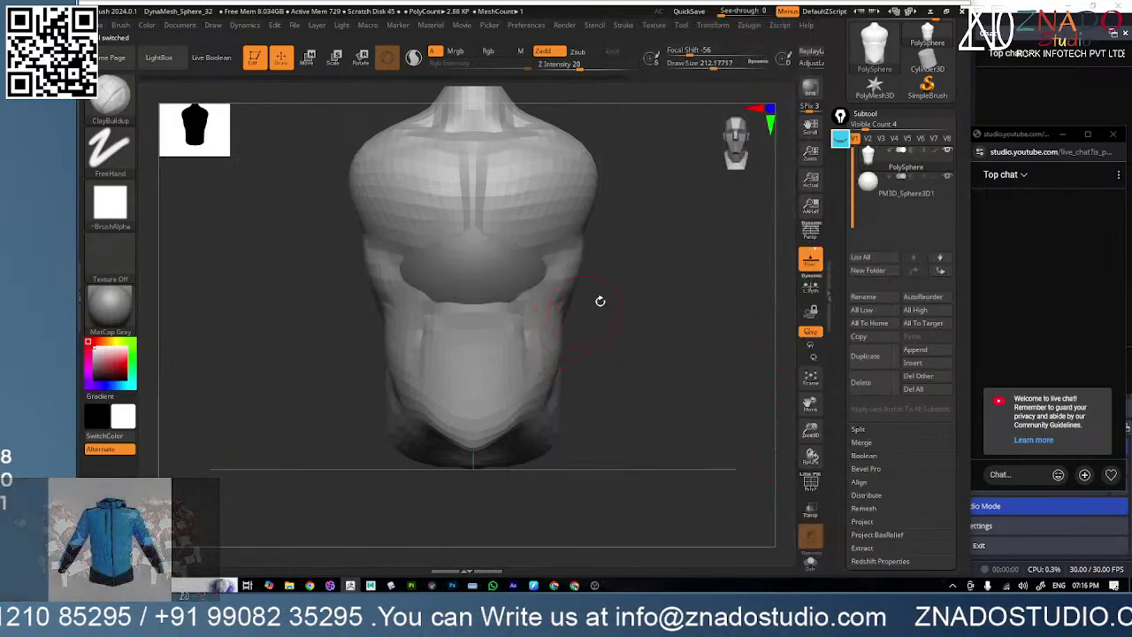
key("w")
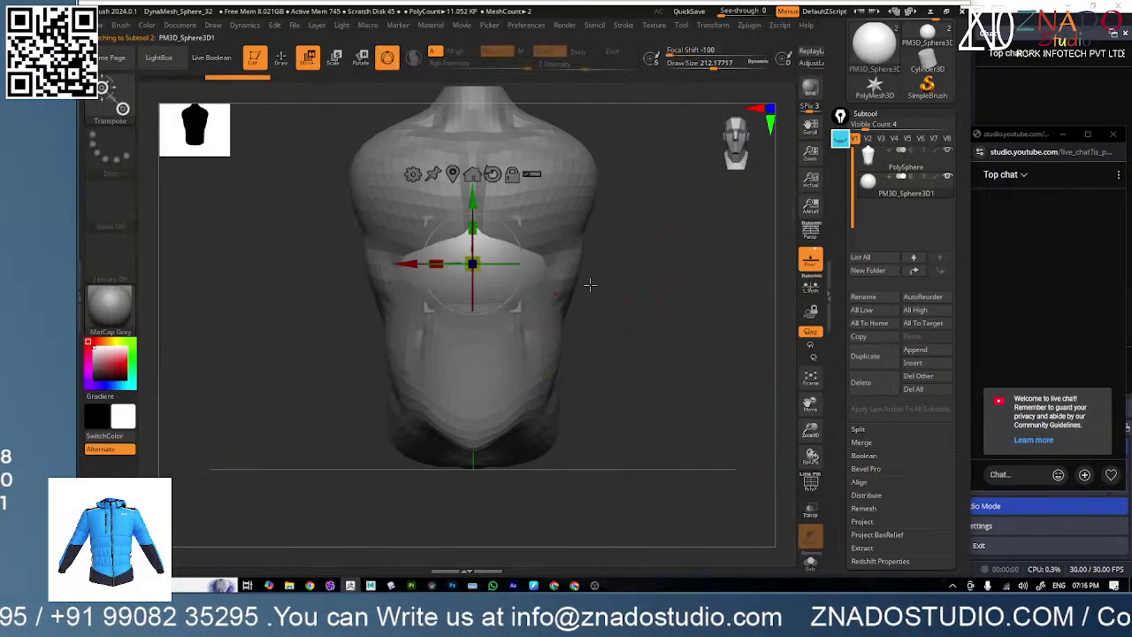
left_click_drag(472, 260, 660, 263)
left_click_drag(661, 199, 660, 119)
mouse_move(595, 183)
left_mouse_down()
mouse_move(546, 183)
mouse_move(604, 191)
mouse_move(594, 204)
left_mouse_up()
left_click_drag(612, 118, 612, 99)
left_click_drag(540, 166, 509, 165)
left_click_drag(667, 180, 606, 185)
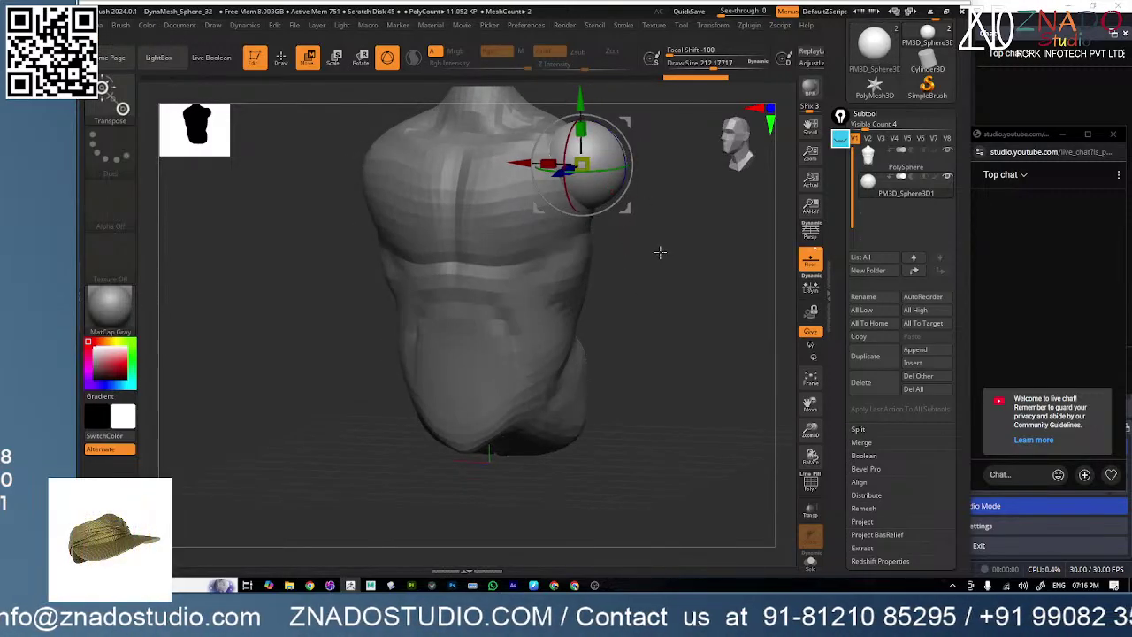
- Duplicate the shoulder sphere and move, stretch and tilt the copy into an upper-arm ellipsoid slanting down from the shoulder
left_click_drag(660, 253, 683, 232, "shift")
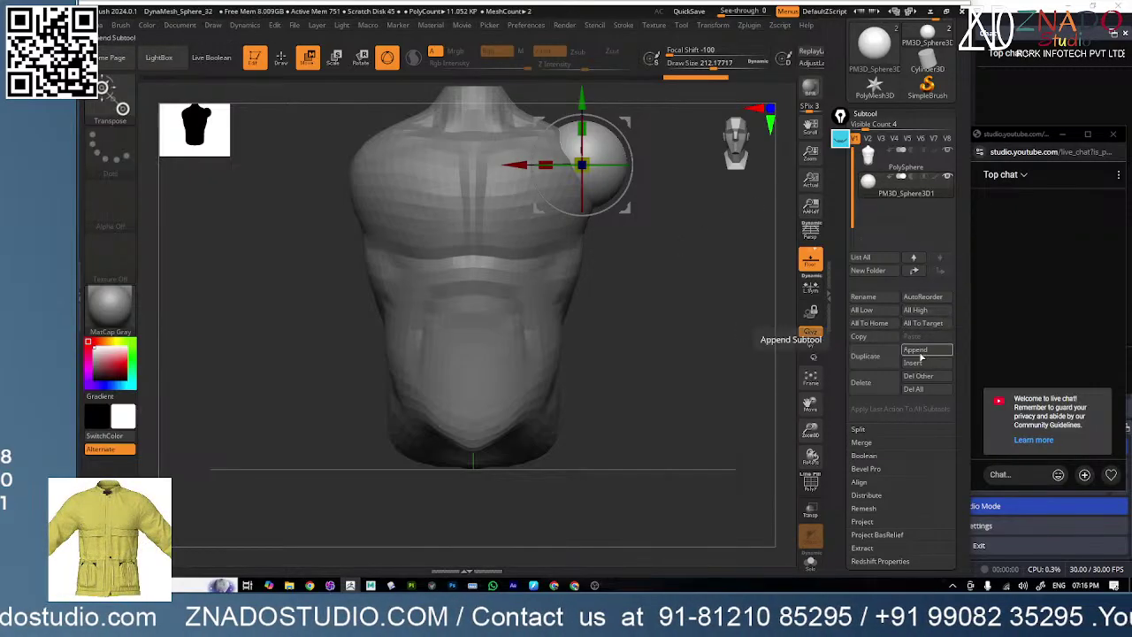
left_click(870, 355)
left_click_drag(521, 166, 573, 211)
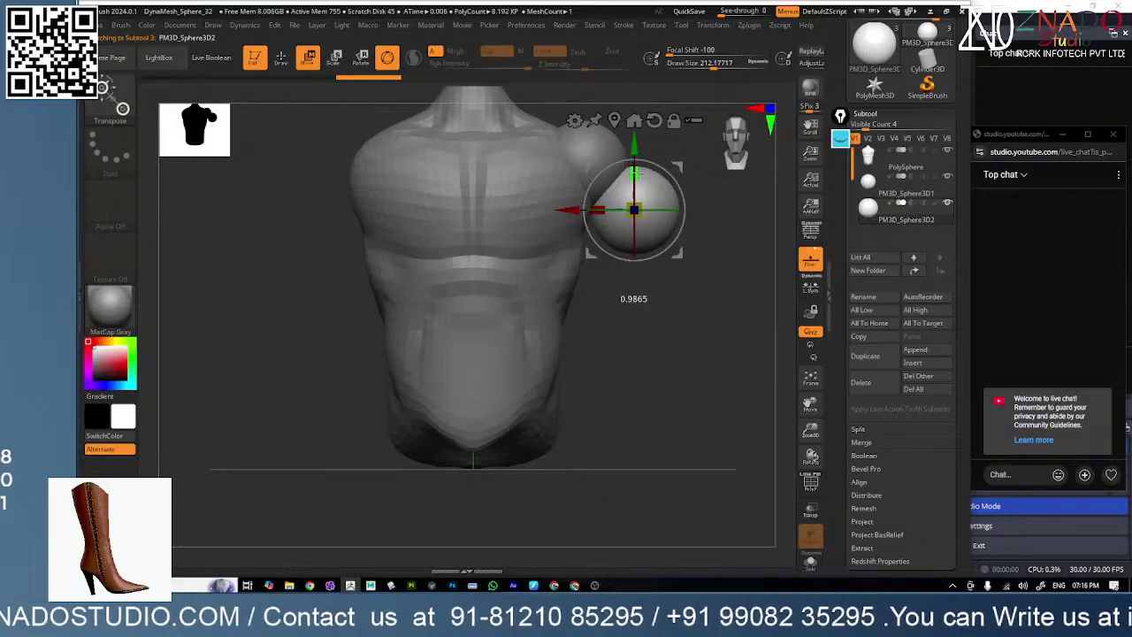
mouse_move(636, 173)
left_mouse_down()
mouse_move(636, 142)
mouse_move(634, 171)
mouse_move(652, 187)
left_mouse_up()
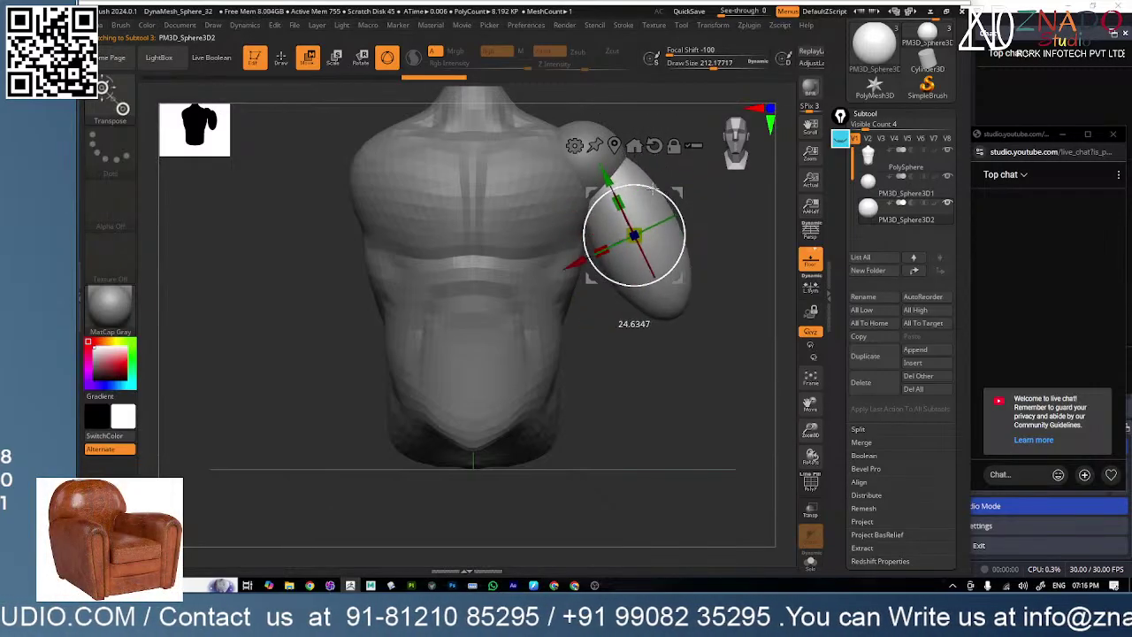
left_click_drag(576, 266, 570, 268)
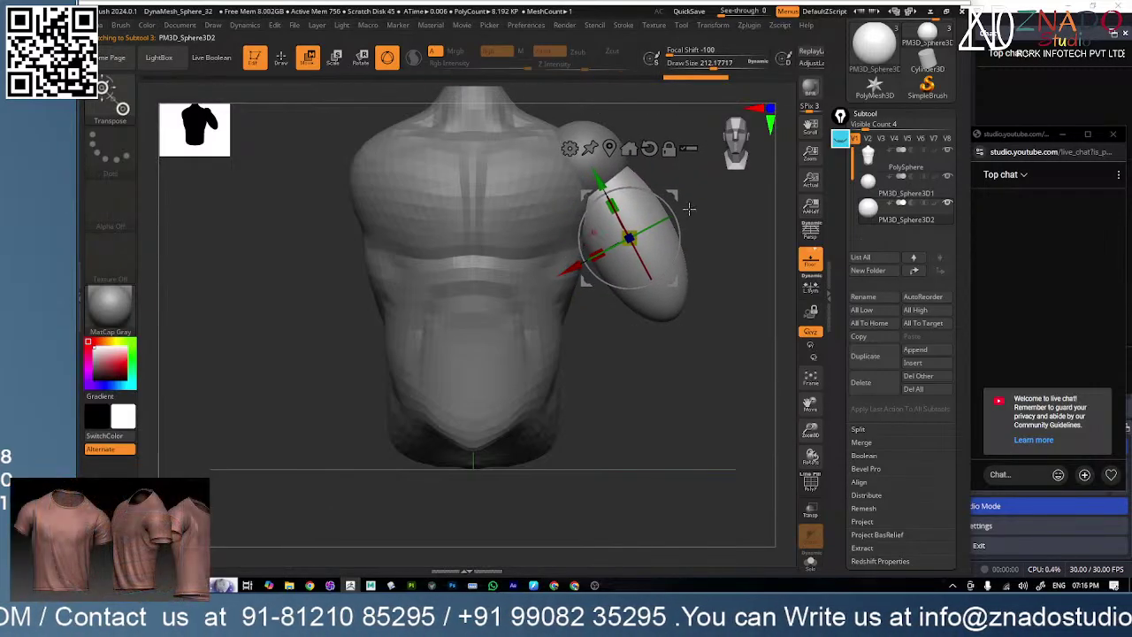
left_click_drag(633, 232, 598, 183)
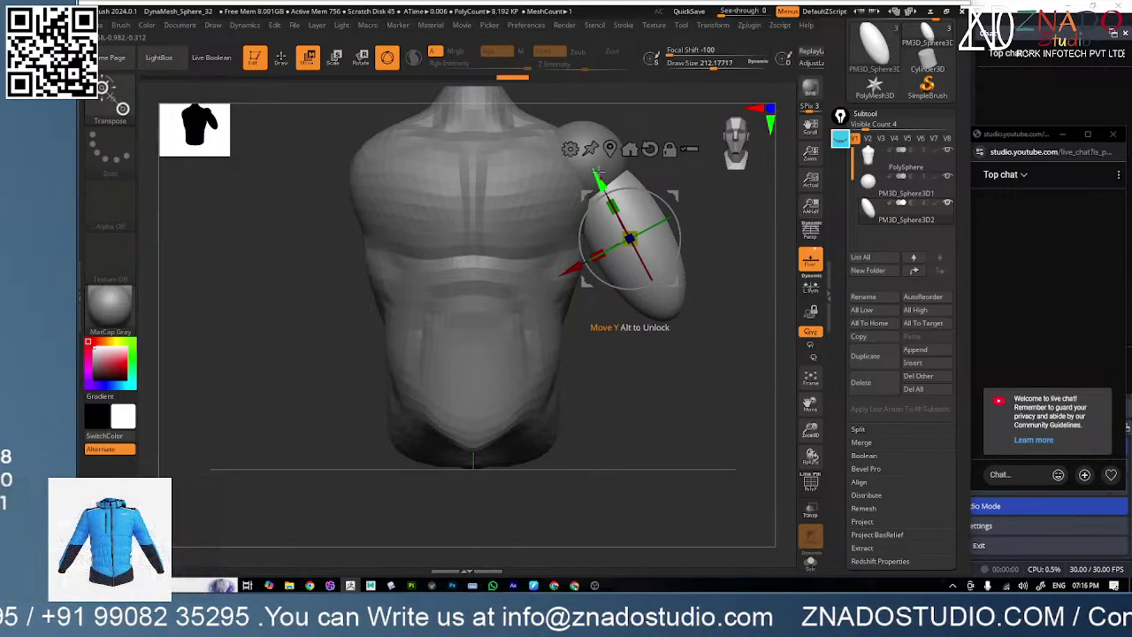
- Duplicate the upper-arm ellipsoid and place the copy nearly upright below it as the forearm, then return to Draw mode
left_click(877, 188)
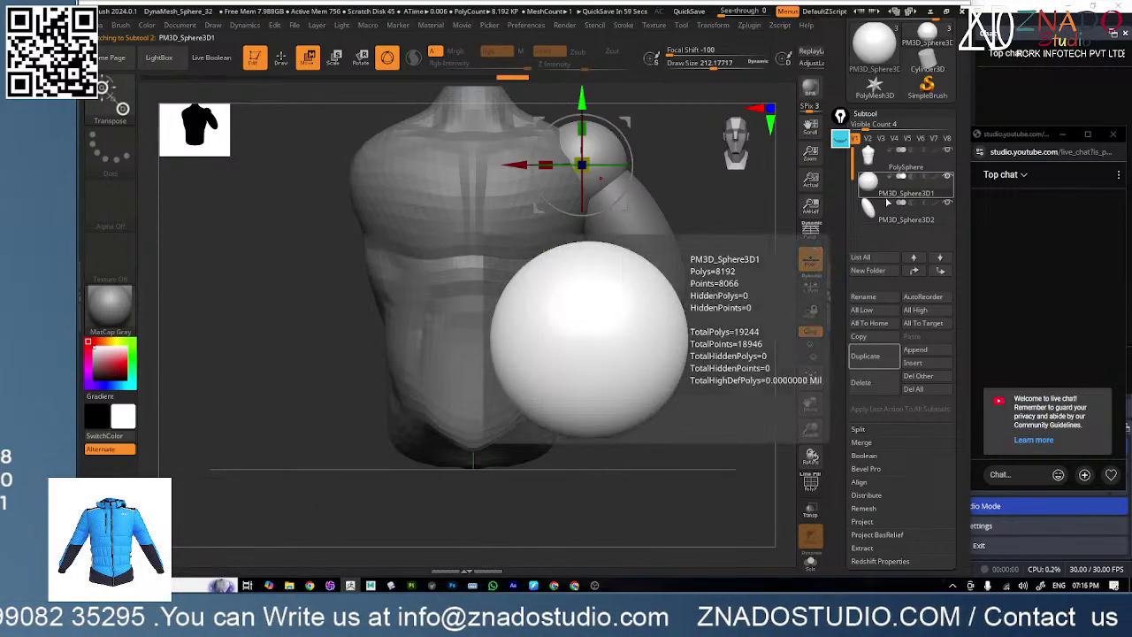
left_click(882, 208)
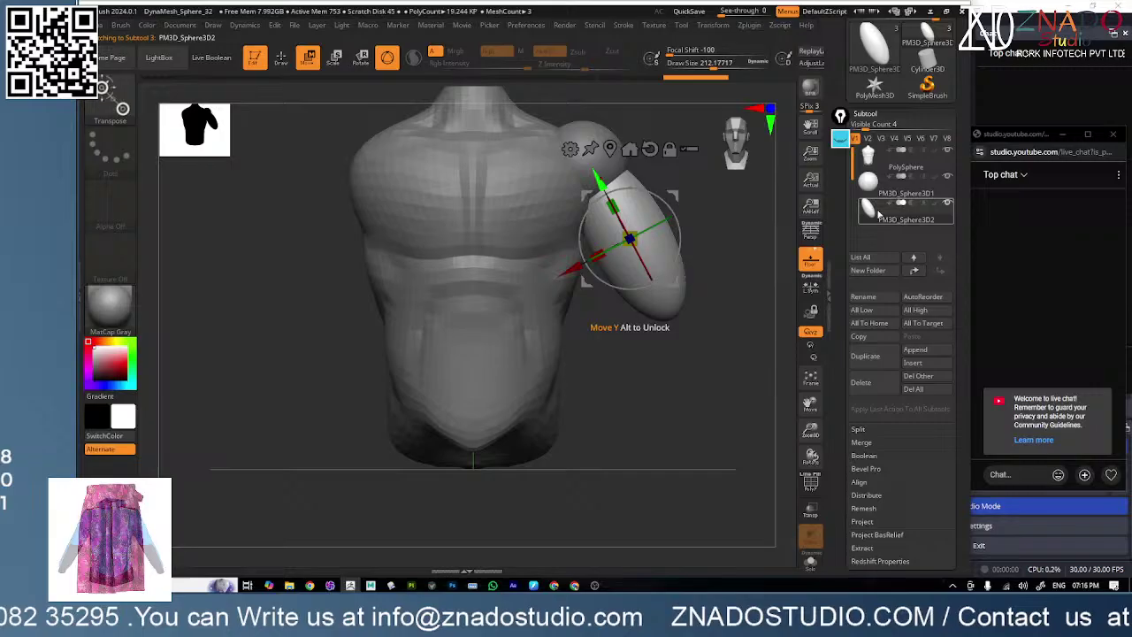
left_click(877, 357)
left_click_drag(601, 180, 722, 356)
left_click_drag(703, 305, 702, 331)
left_click_drag(635, 397, 615, 398)
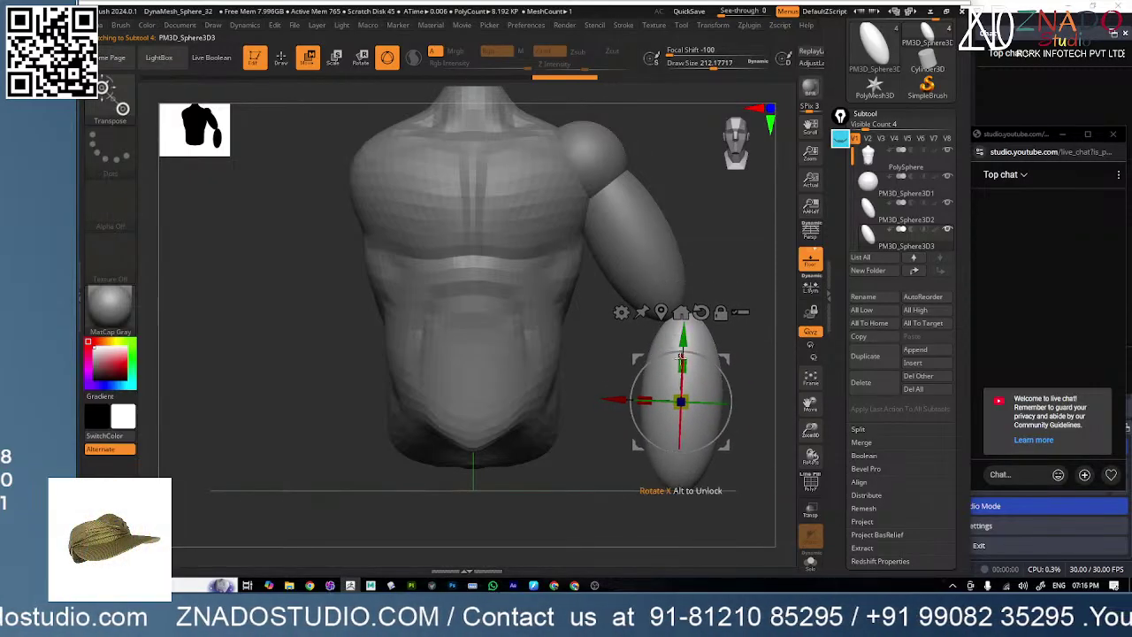
left_click_drag(682, 360, 683, 342)
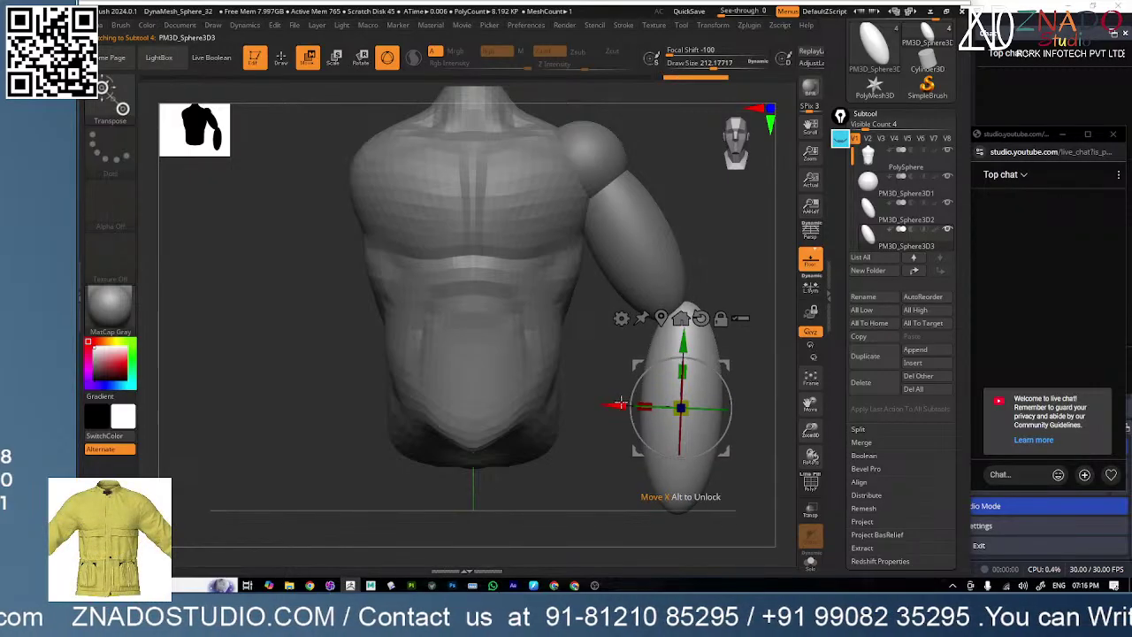
left_click_drag(620, 404, 613, 405)
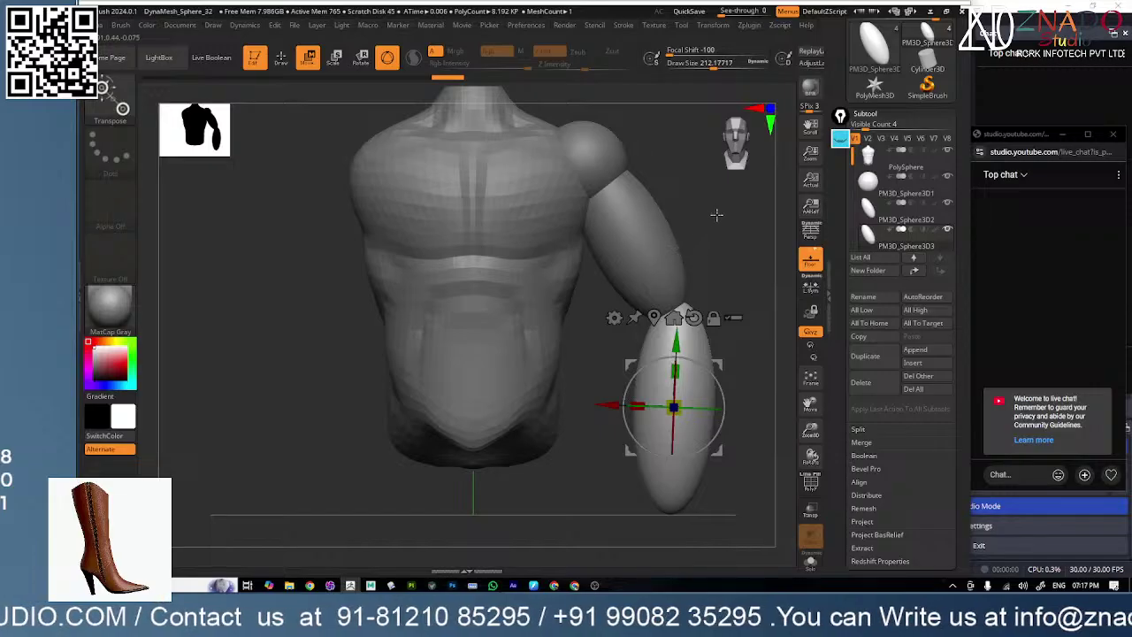
left_click_drag(717, 214, 621, 228)
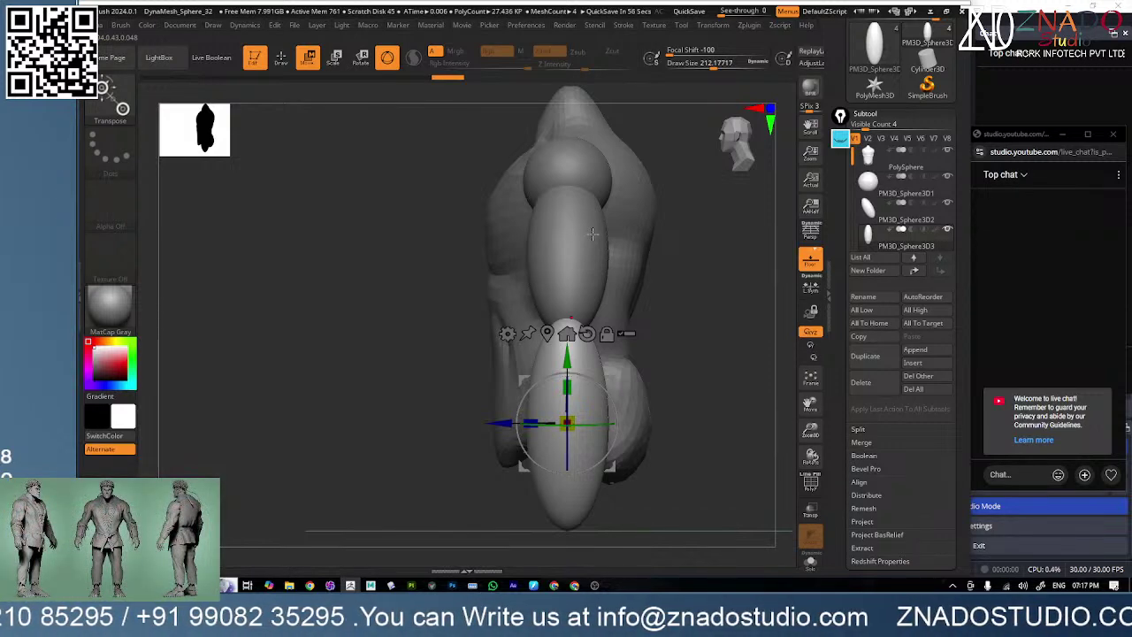
key("q")
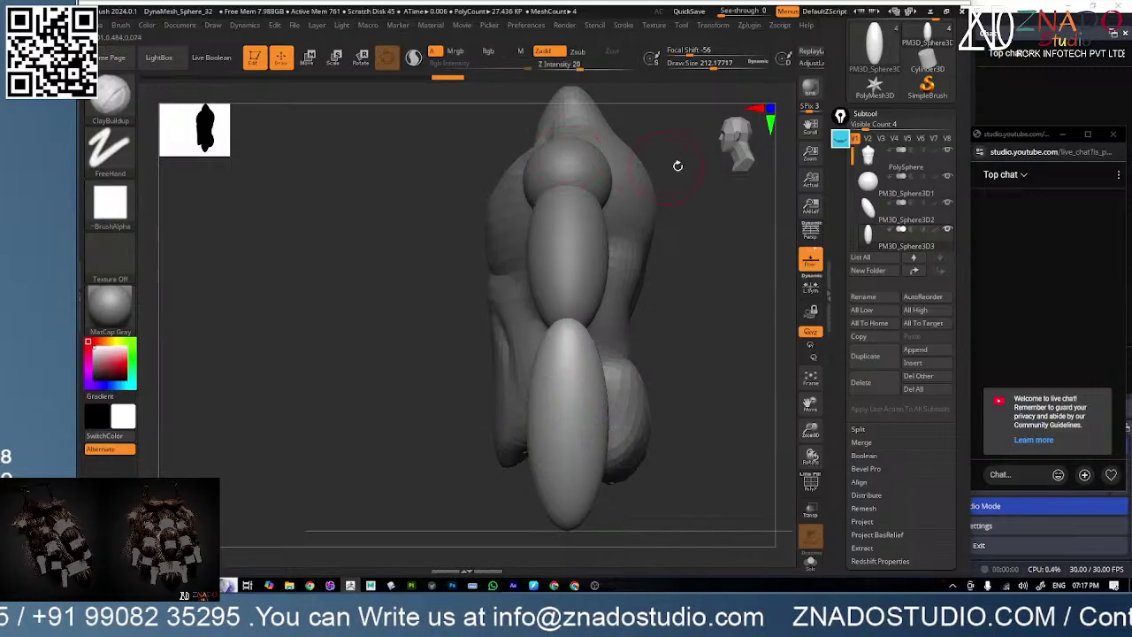
- Move the shoulder ball toward the torso's back, then tilt the upper-arm ellipsoid about 20° and shift it back beneath the ball
left_click(591, 168, "alt")
key("w")
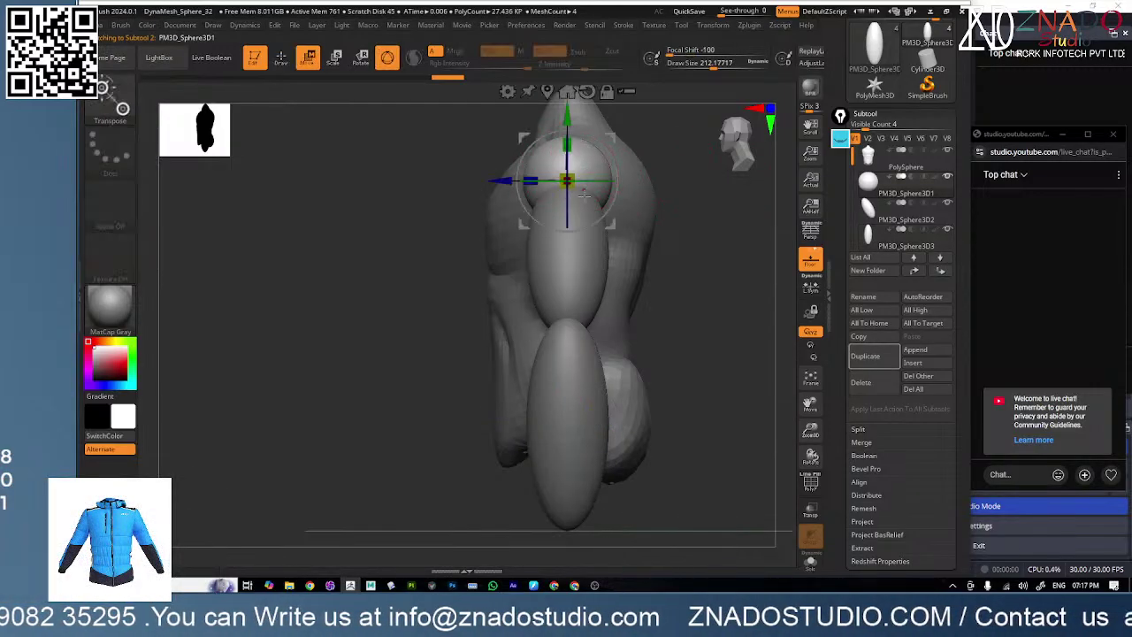
left_click_drag(494, 183, 528, 177)
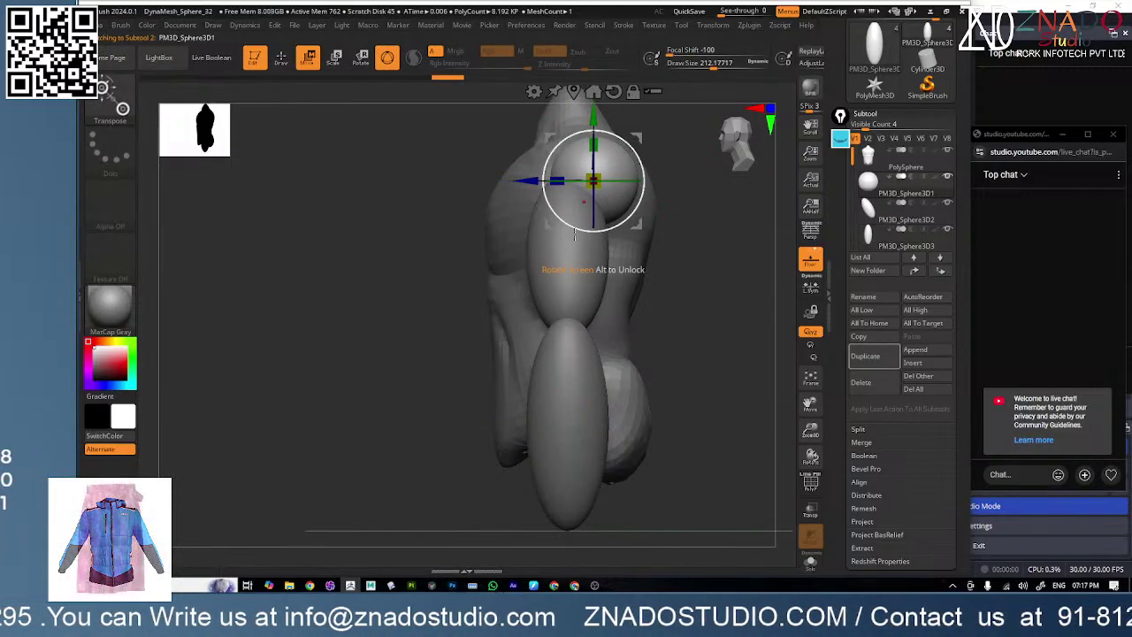
left_click(579, 253, "alt")
left_click_drag(606, 223, 610, 239)
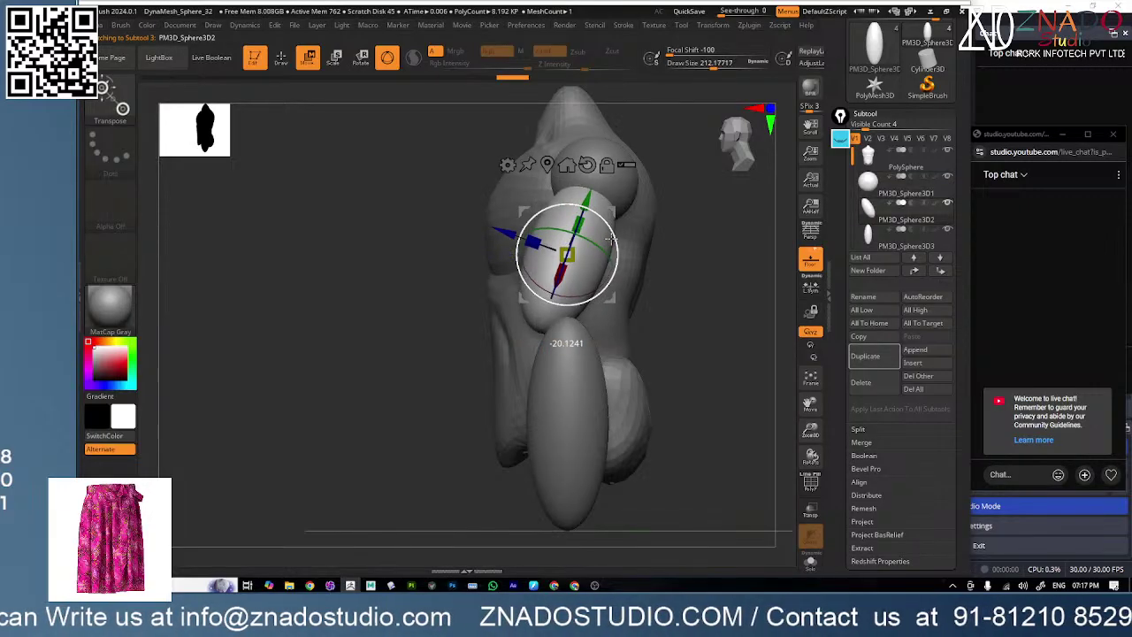
left_click_drag(500, 235, 525, 238)
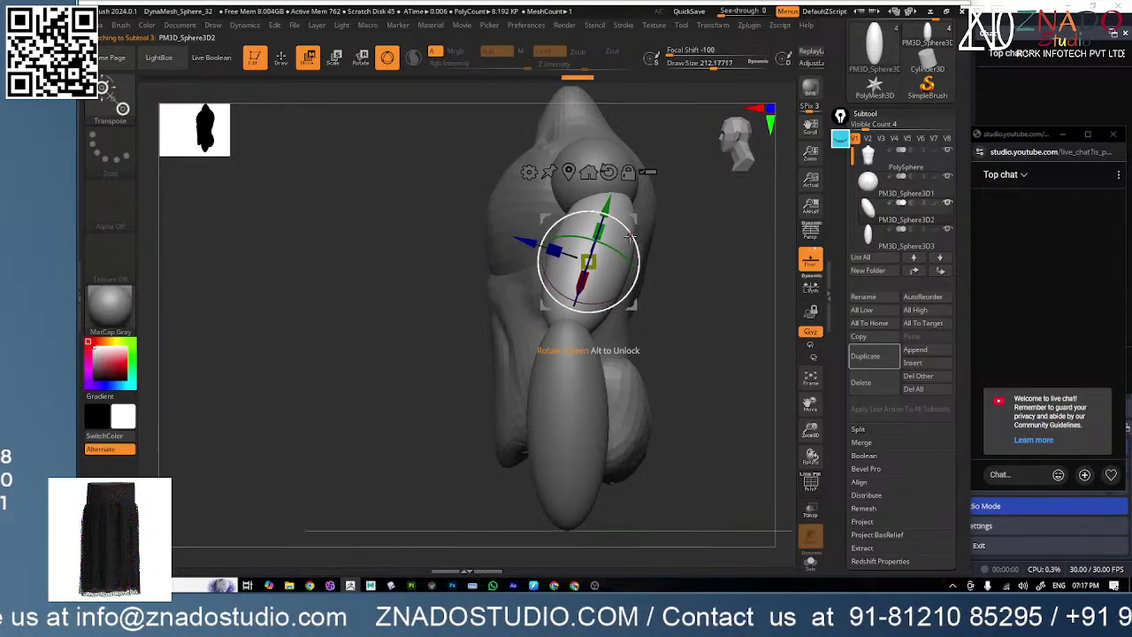
key("q")
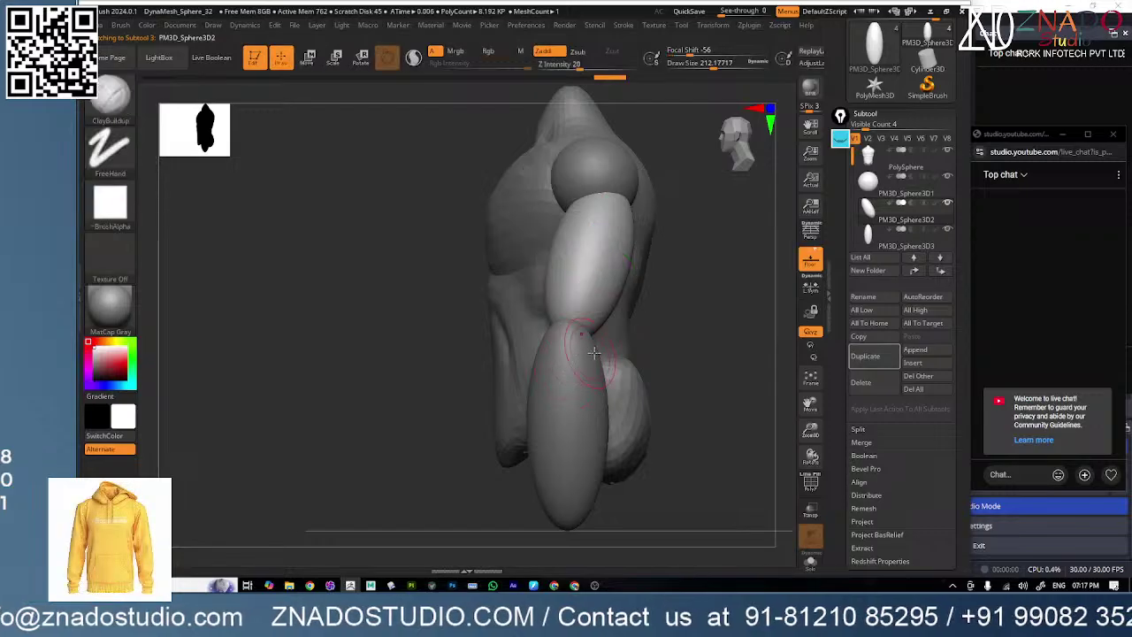
- Tilt the forearm ellipsoid so its lower end points forward, move it forward under the upper arm, and stretch it lengthwise
left_click(578, 366, "alt")
key("w")
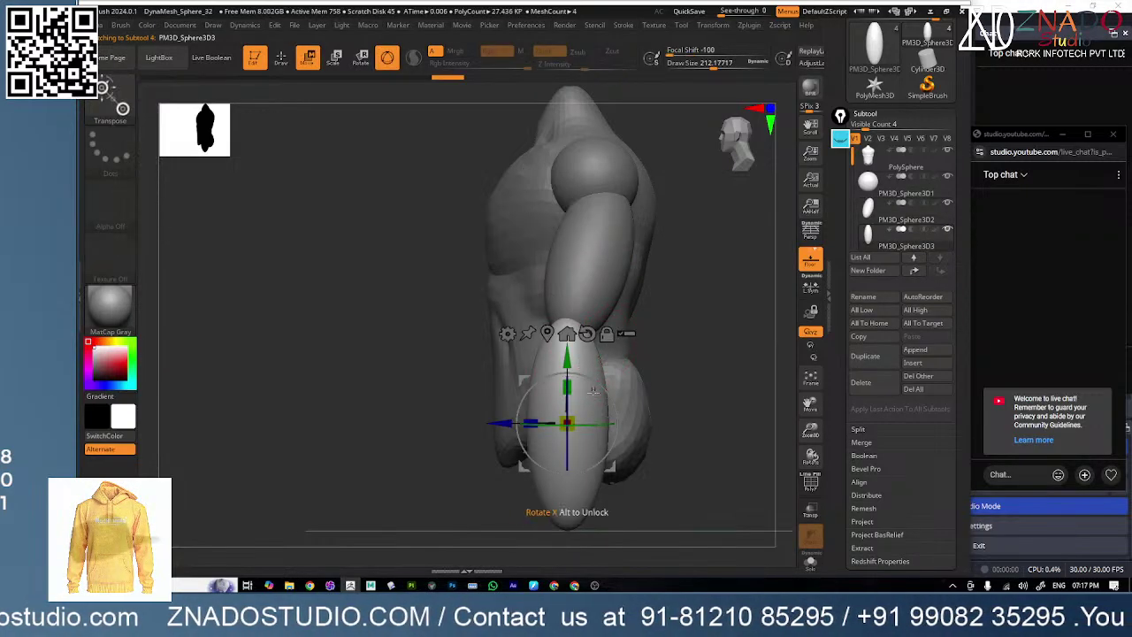
left_click_drag(601, 386, 612, 406)
left_click_drag(503, 385, 476, 380)
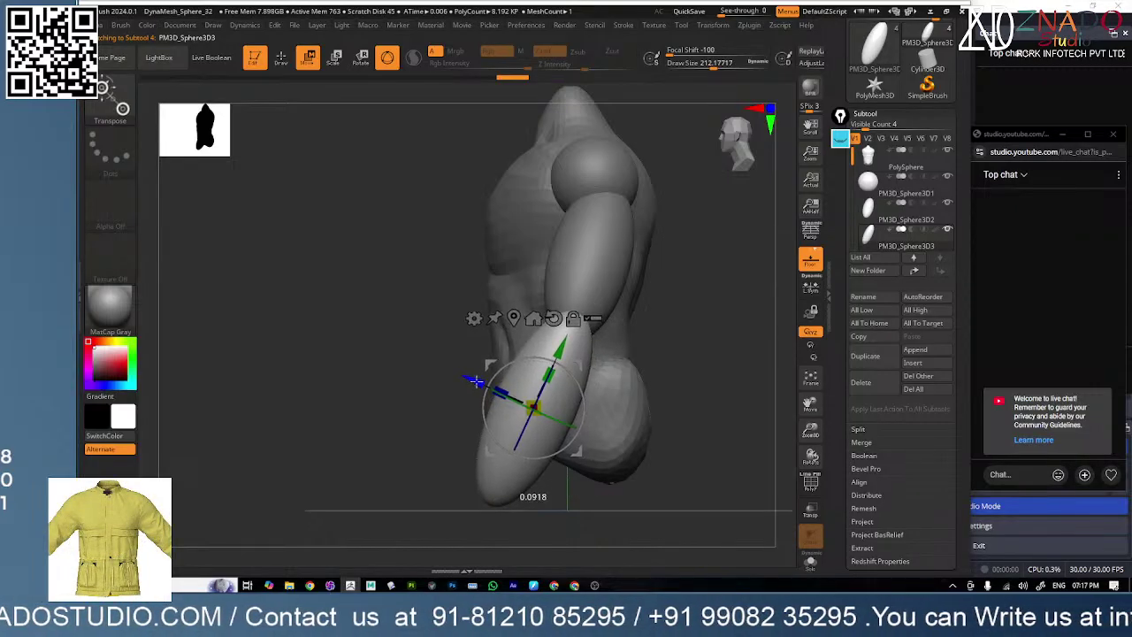
left_click_drag(638, 284, 643, 238)
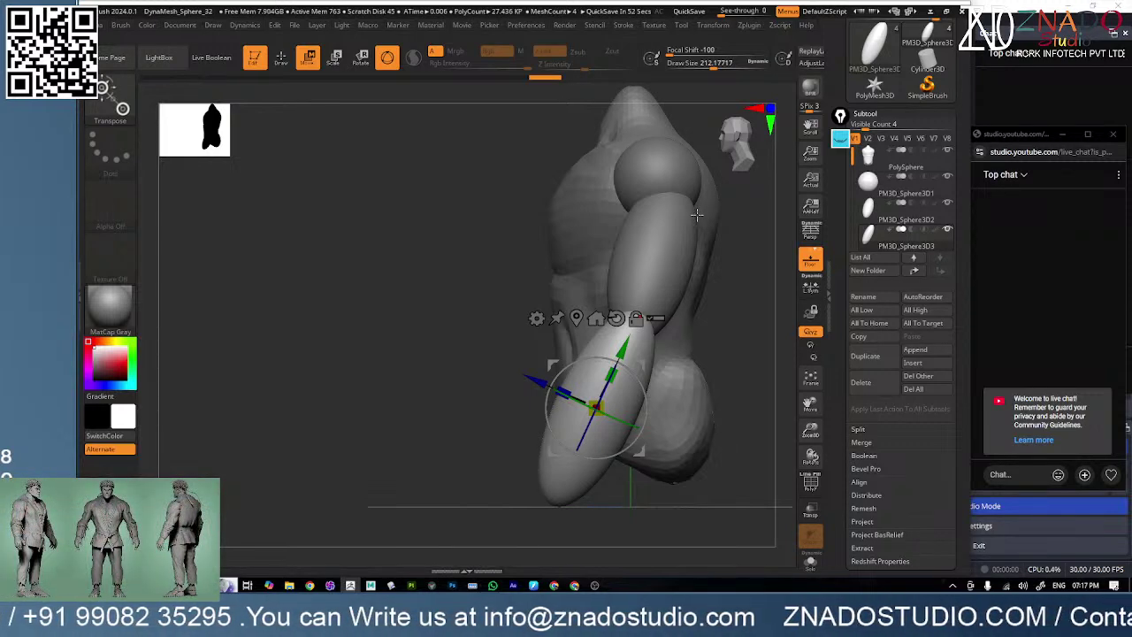
mouse_move(611, 375)
left_mouse_down()
mouse_move(617, 361)
mouse_move(604, 396)
mouse_move(609, 376)
left_mouse_up()
- Slide the upper-arm ellipsoid down along its length to overlap the forearm, and undo the last adjustment
left_click(661, 256, "alt")
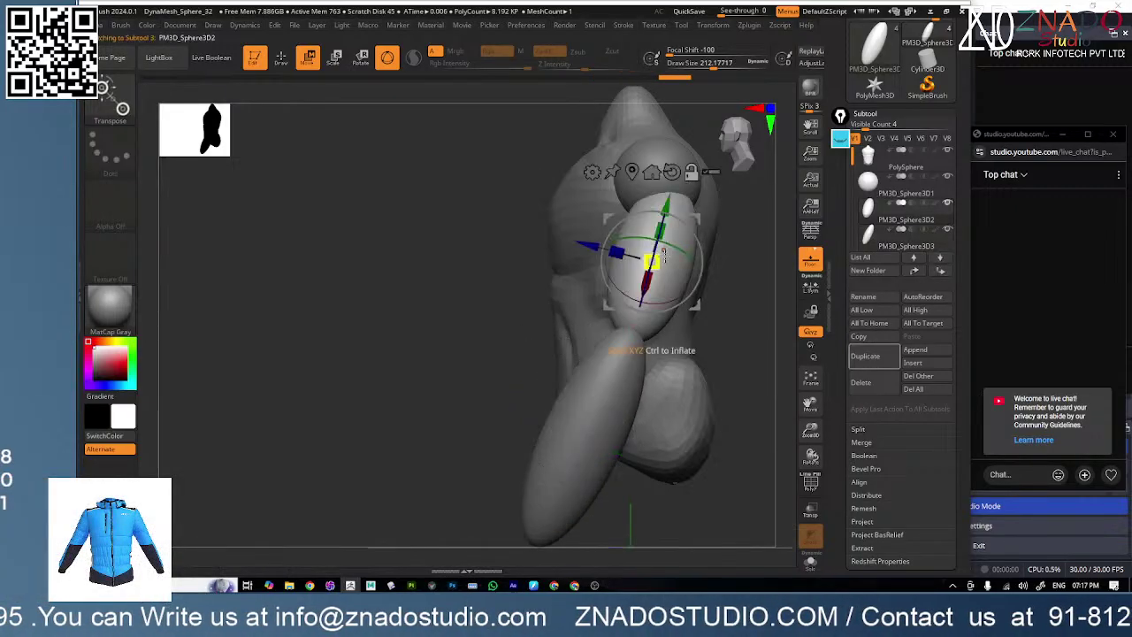
left_click_drag(667, 218, 656, 243)
key("ctrl+z")
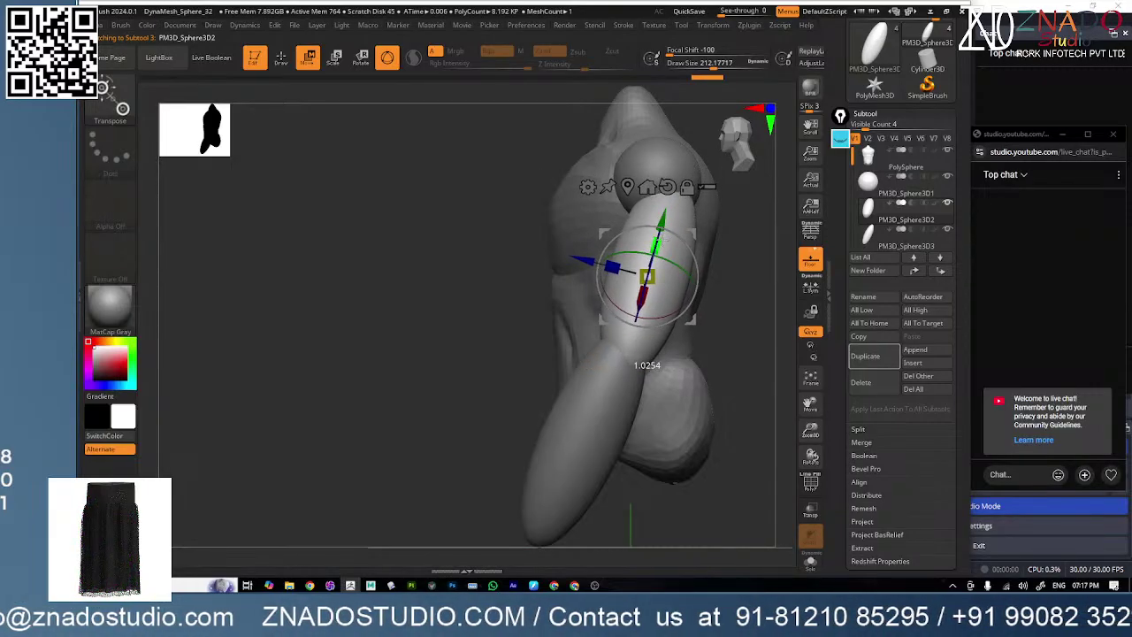
- From the front, move the upper-arm ellipsoid up toward the shoulder ball and raise the forearm to meet its lower end
right_click_drag(668, 282, 624, 305)
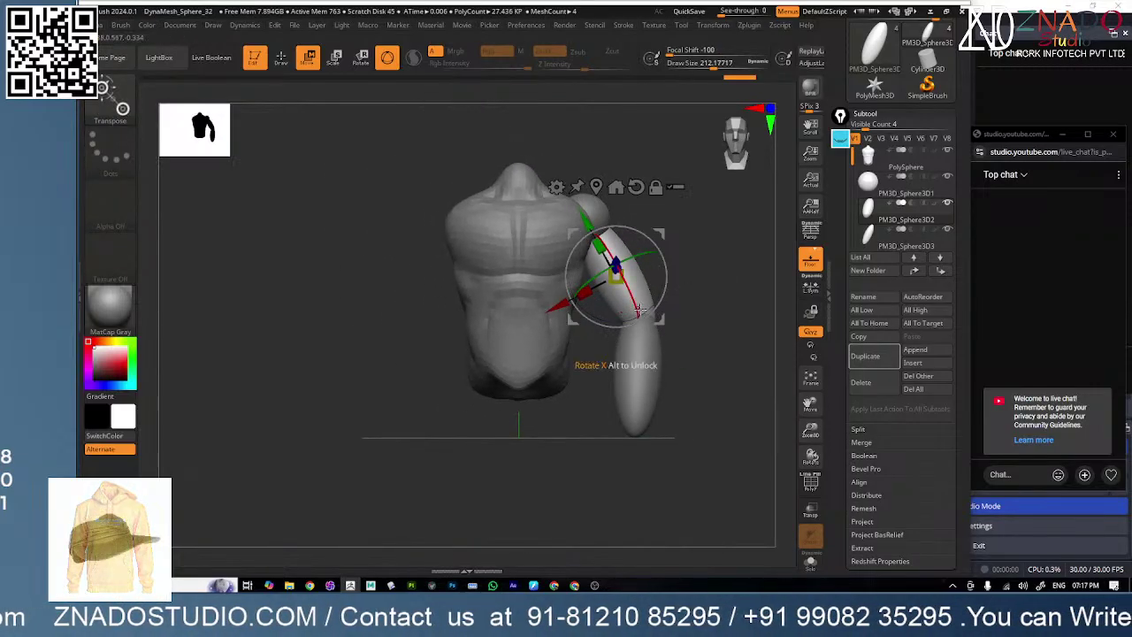
left_click(651, 351)
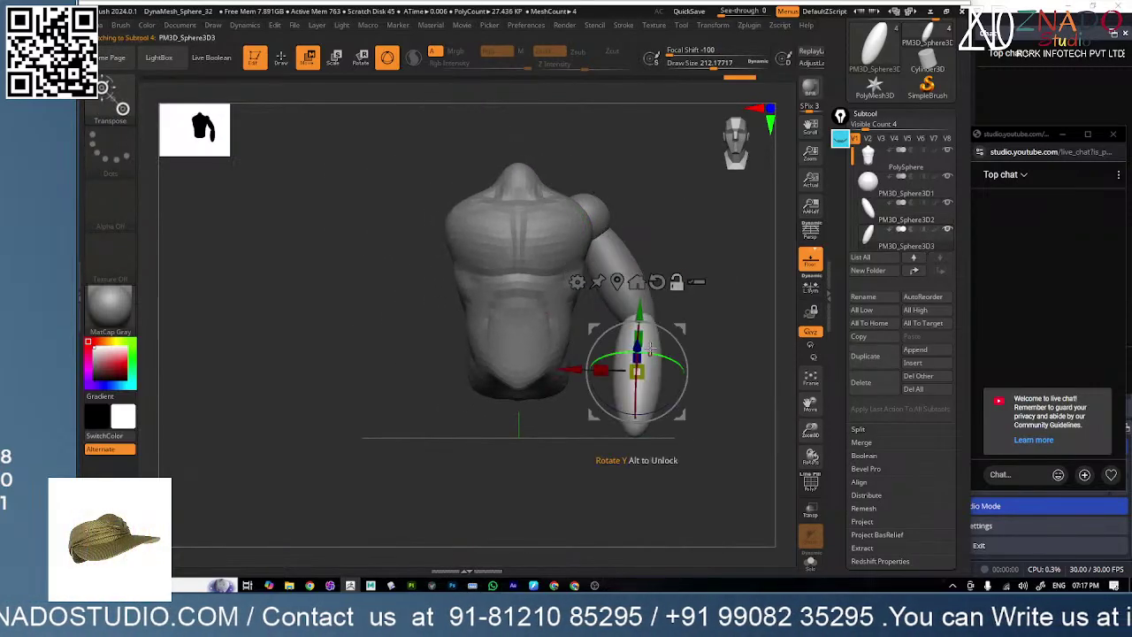
left_click(625, 258)
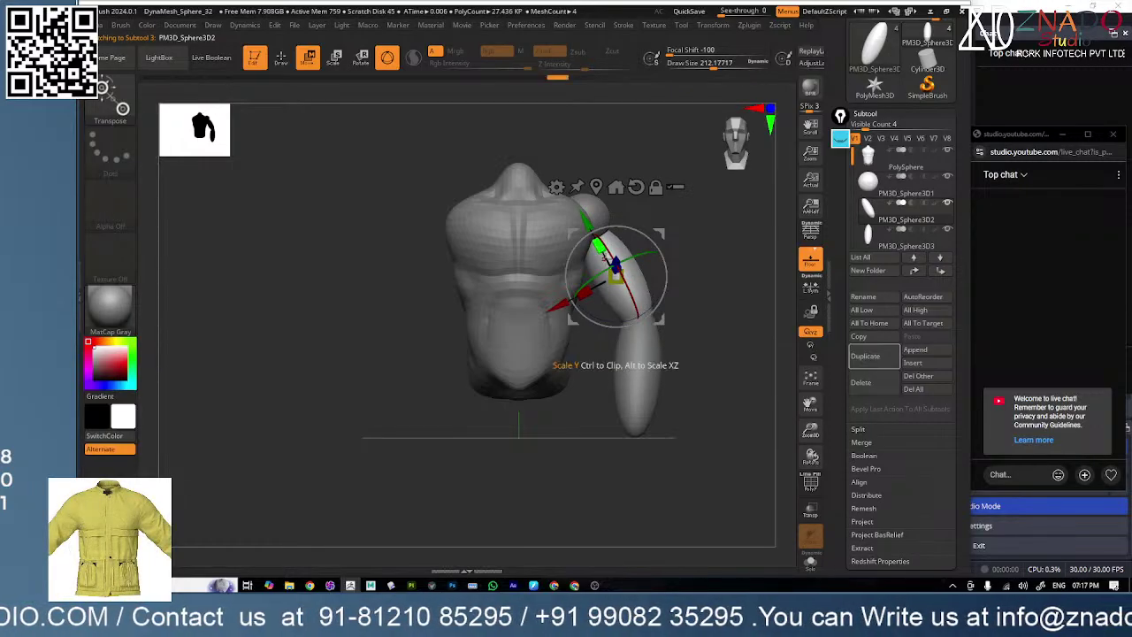
left_click_drag(556, 306, 551, 310)
left_click_drag(581, 224, 575, 214)
left_click_drag(549, 298, 563, 292)
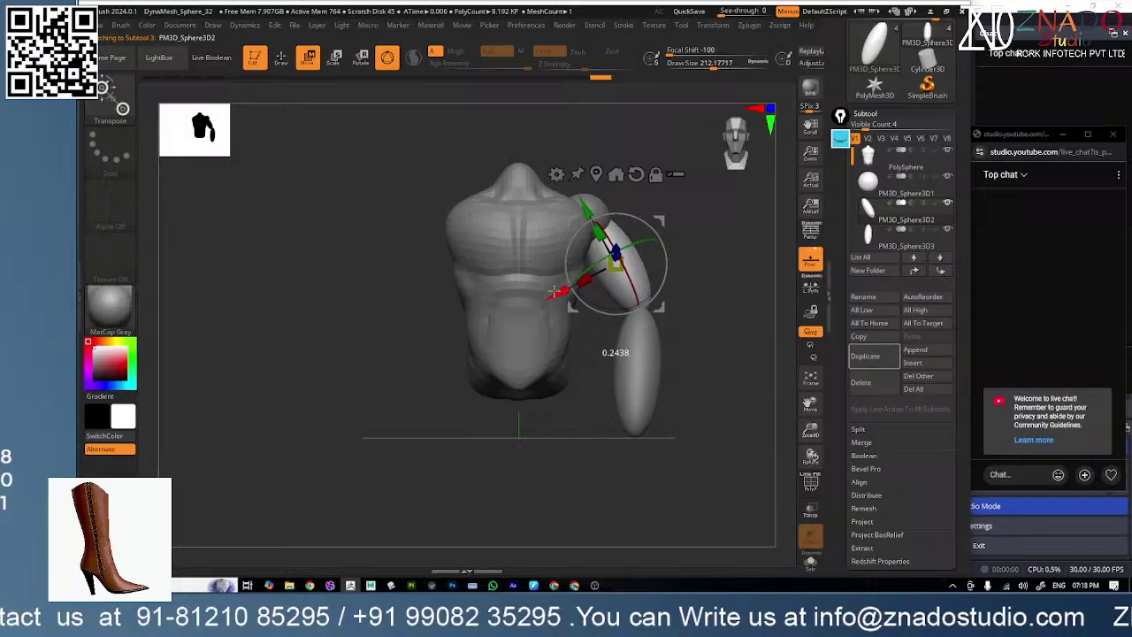
left_click(638, 348, "alt")
left_click_drag(636, 350, 637, 337)
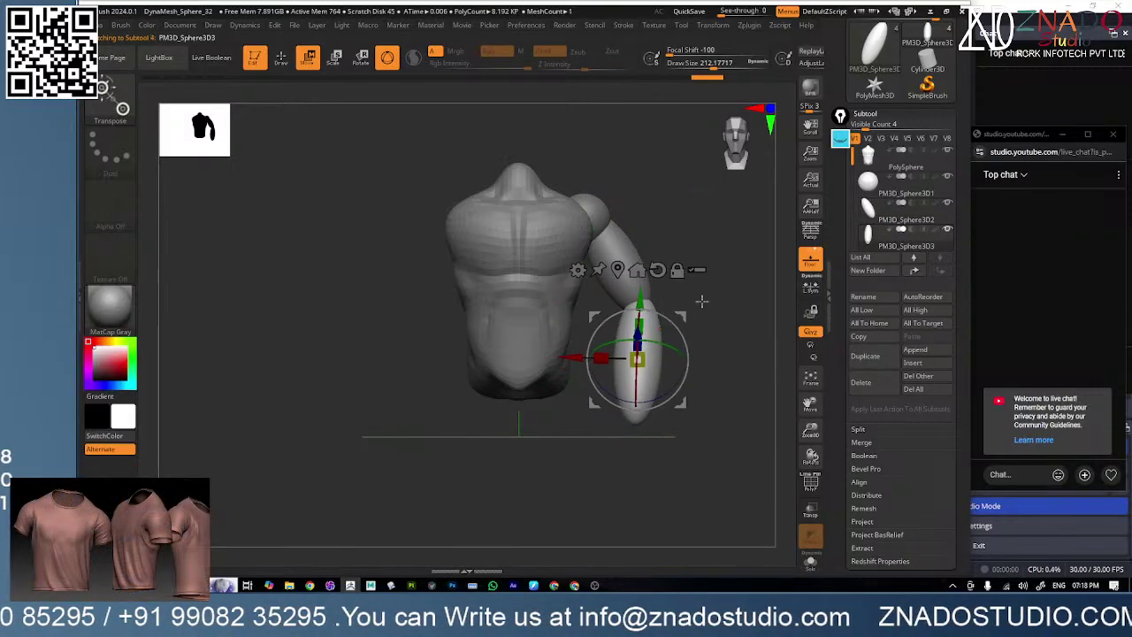
mouse_move(699, 293)
left_mouse_down()
mouse_move(650, 272)
mouse_move(698, 274)
left_mouse_up()
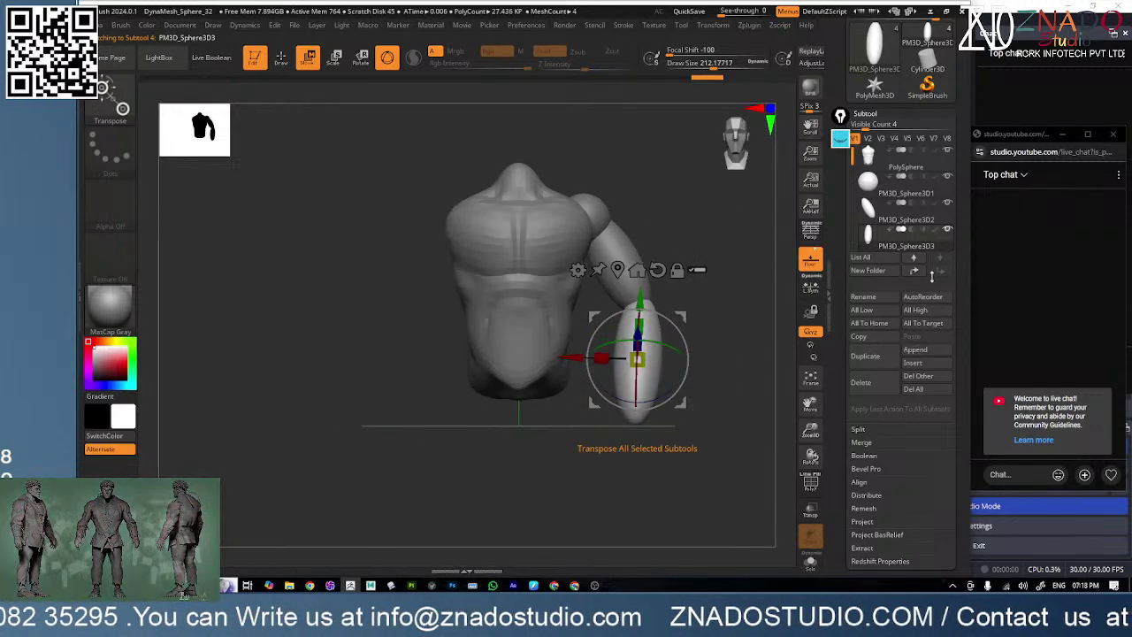
left_click_drag(837, 347, 837, 278)
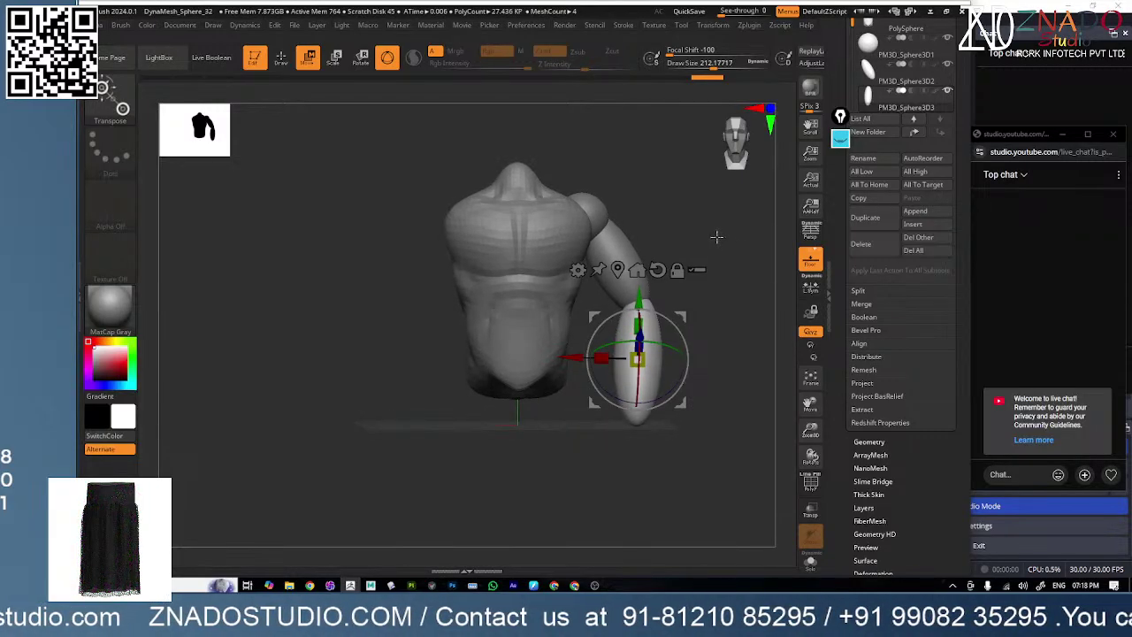
left_click(538, 27)
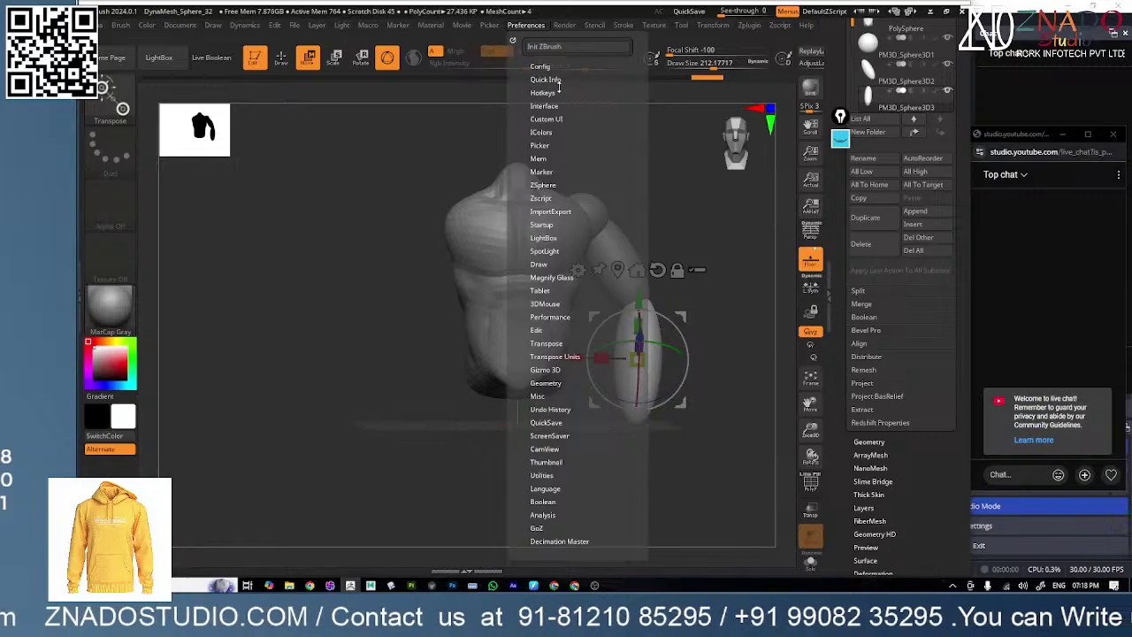
left_click(564, 91)
left_click(535, 116)
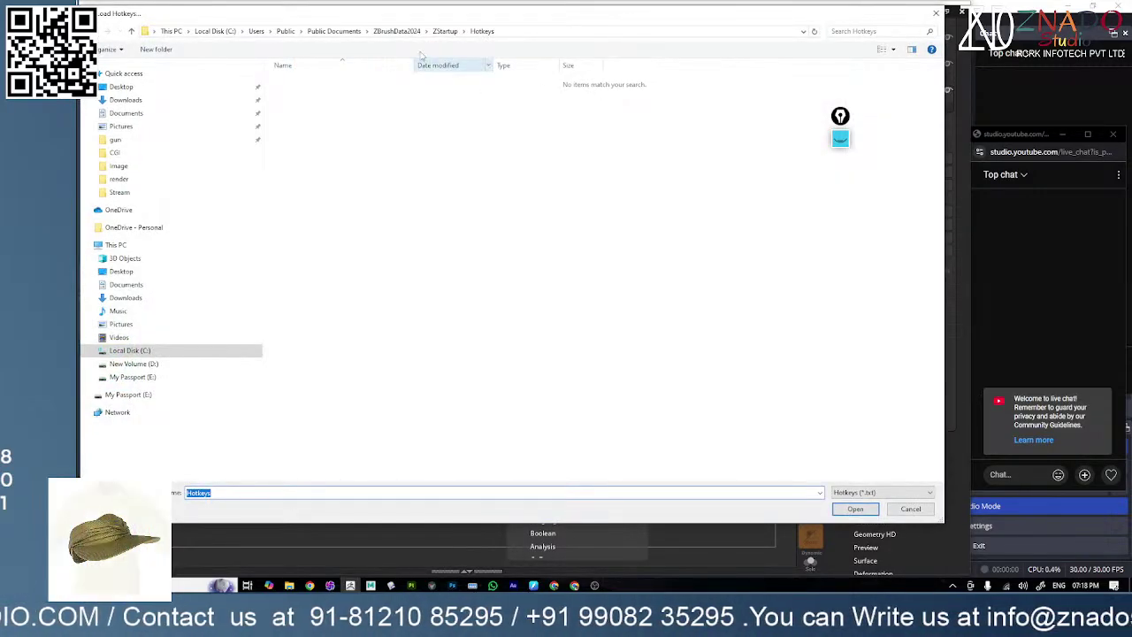
left_click(445, 31)
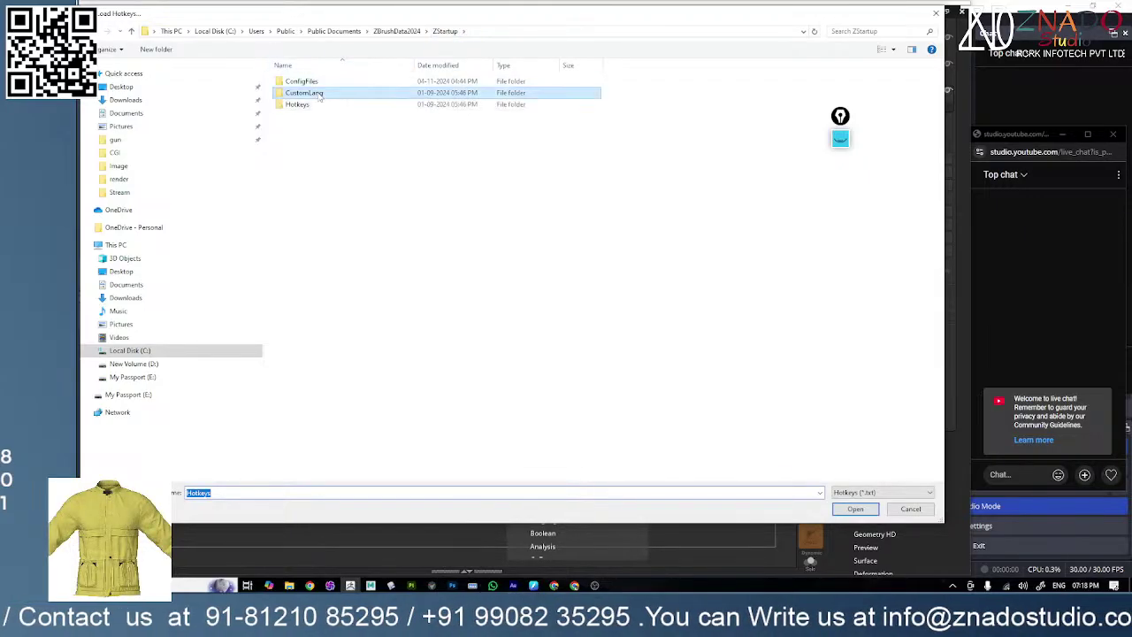
double_click(303, 92)
left_click(444, 31)
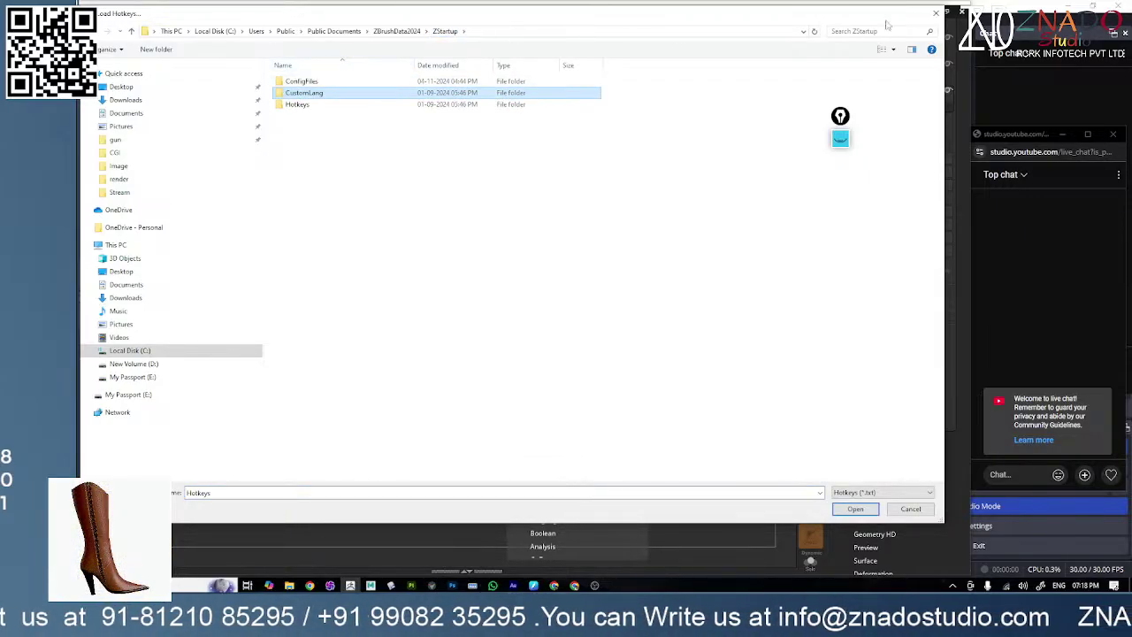
left_click(934, 15)
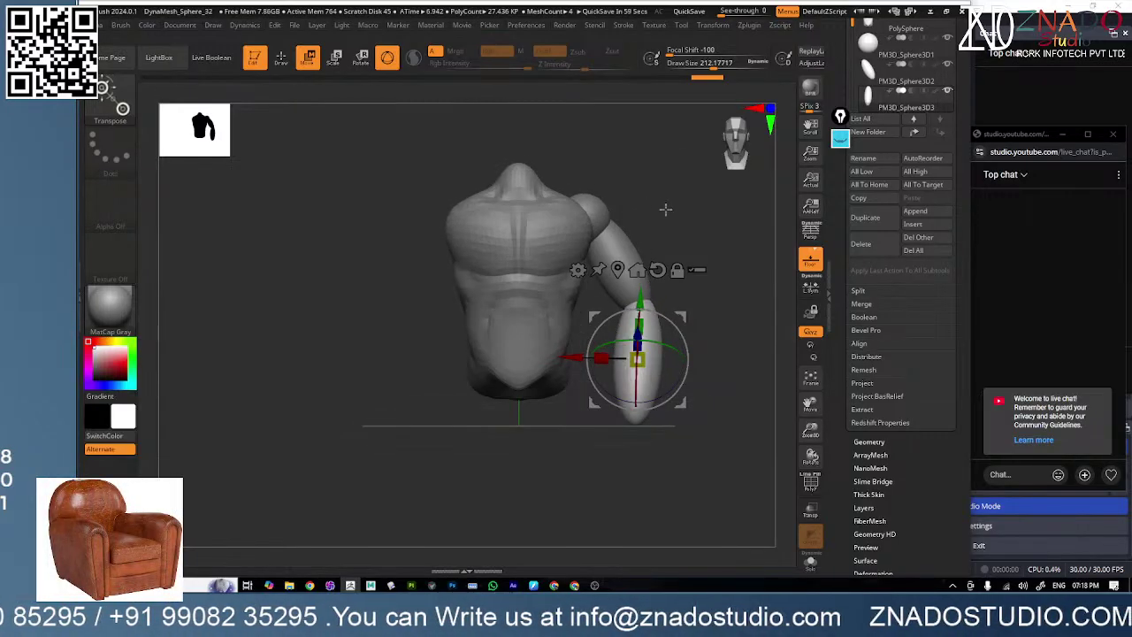
- Mirror the forearm subtool to the other side of the torso with Mirror And Weld
scroll(845, 265, "down", 3)
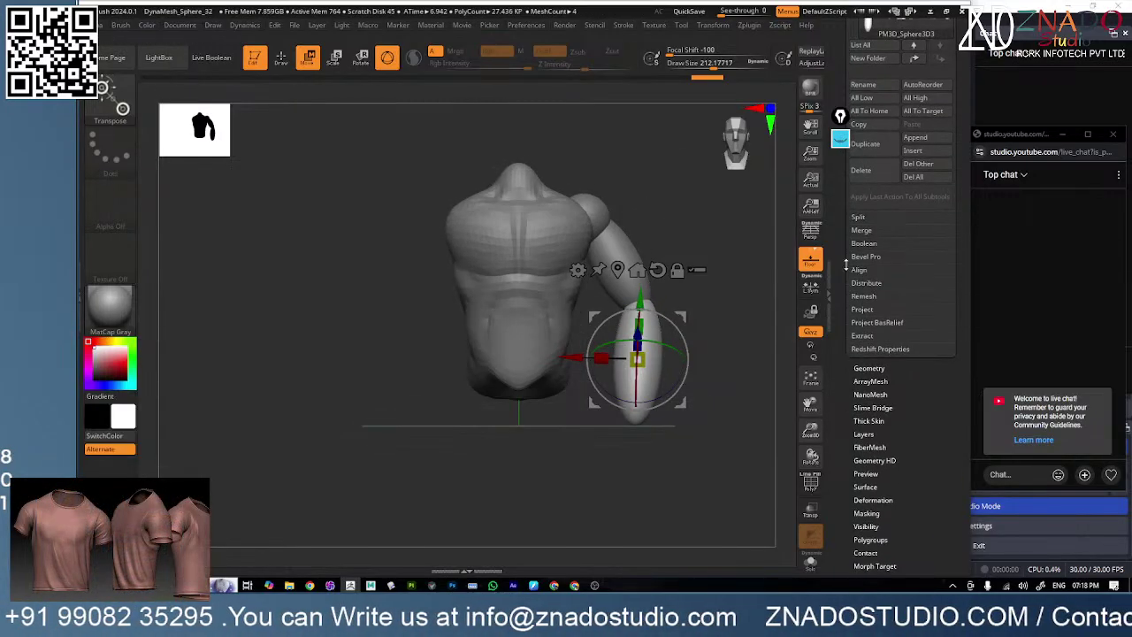
left_click_drag(846, 373, 874, 299)
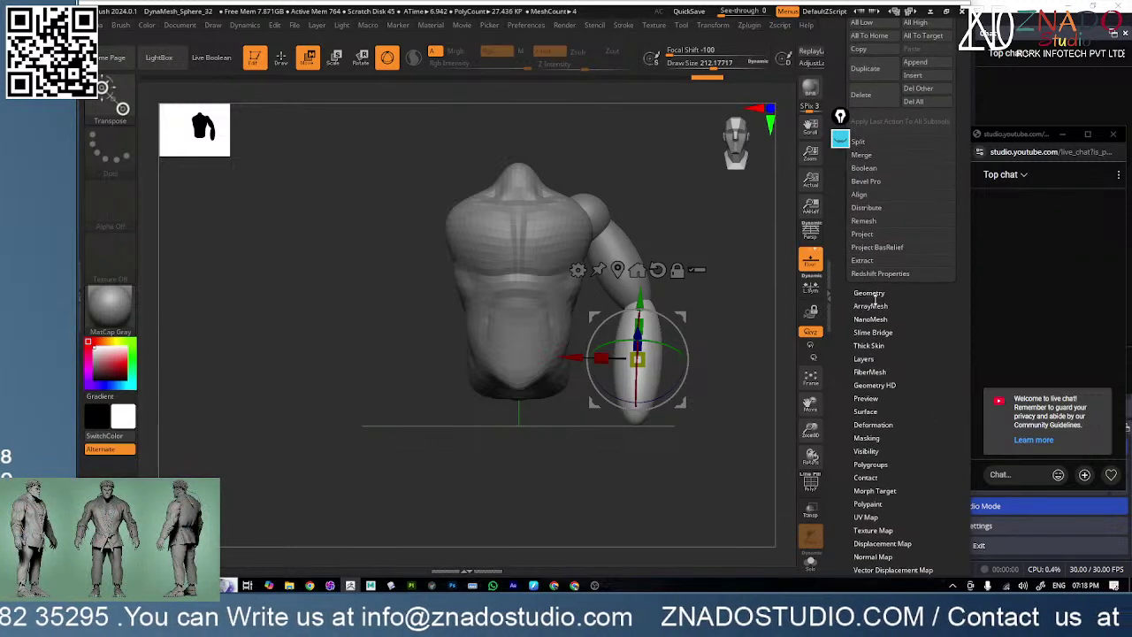
left_click(874, 293)
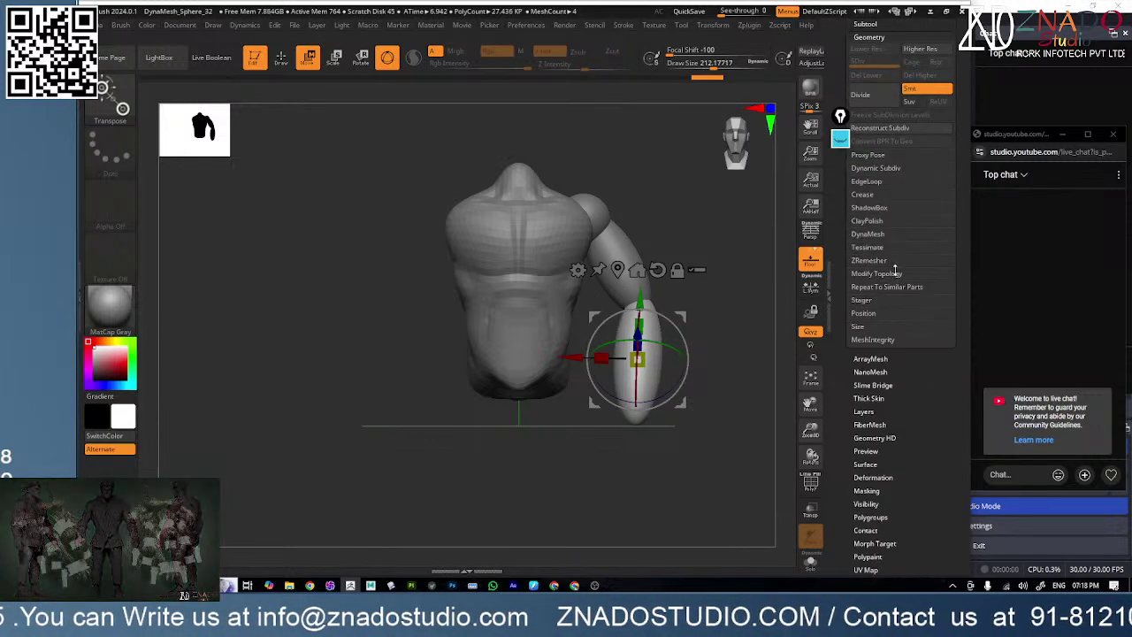
left_click(899, 277)
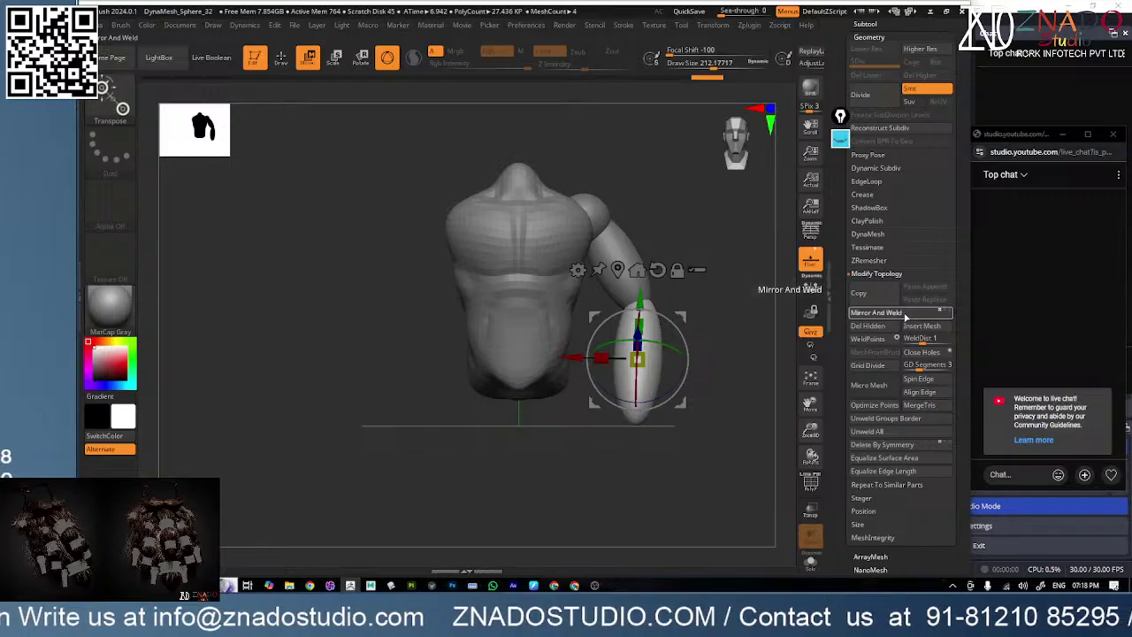
left_click(903, 315)
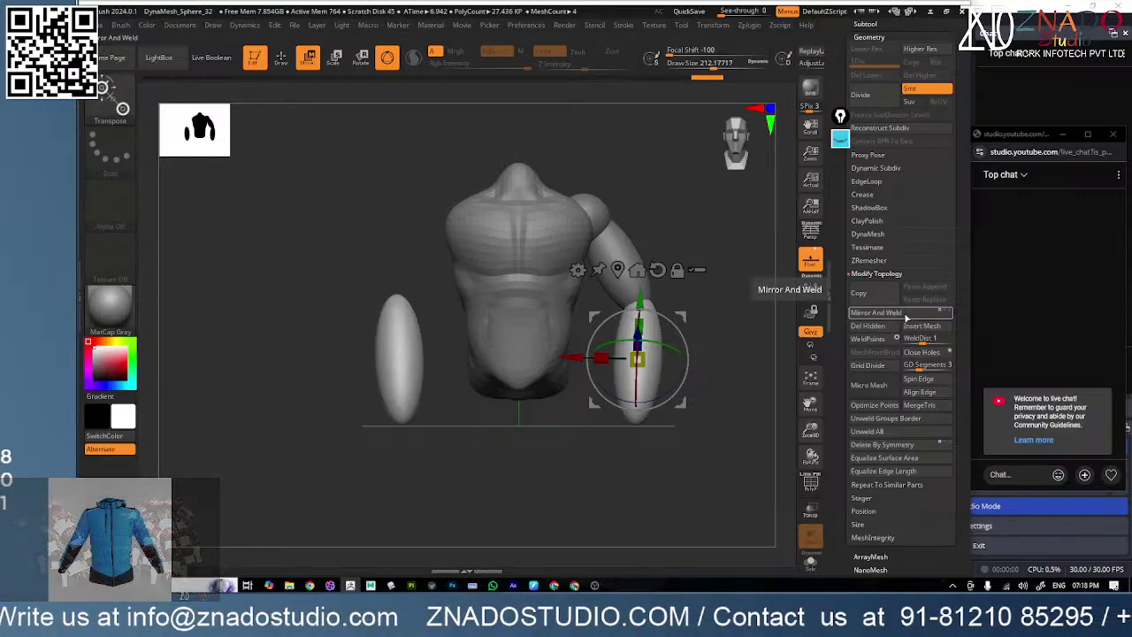
- Mirror the upper-arm and shoulder-ball subtools across the torso with Mirror And Weld
left_click(621, 240, "alt")
left_click(890, 315)
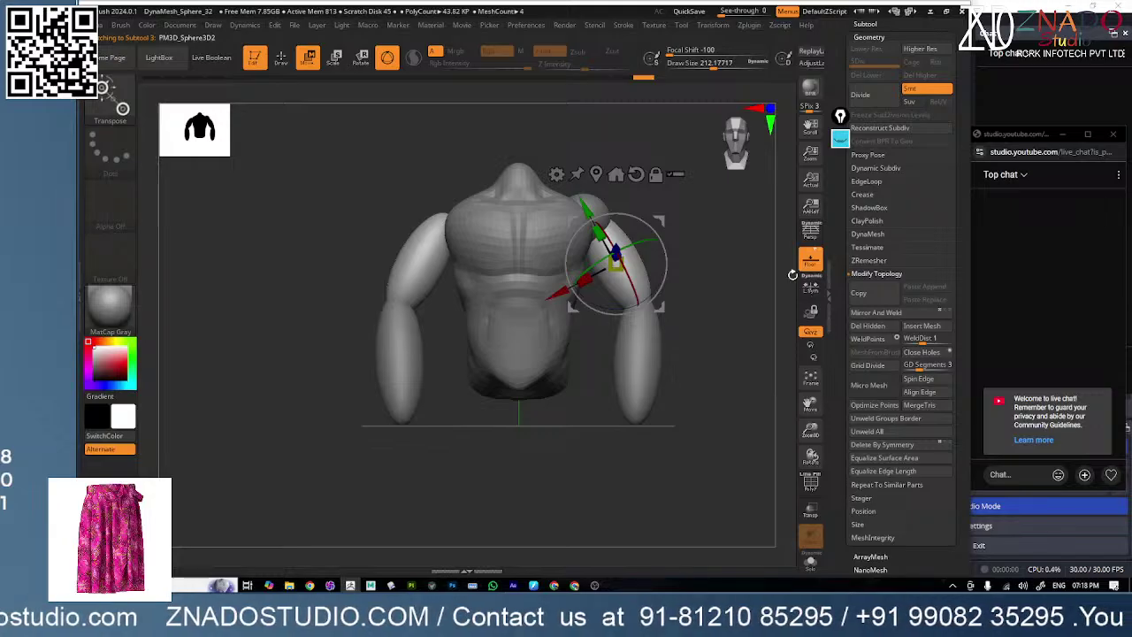
left_click(598, 207, "alt")
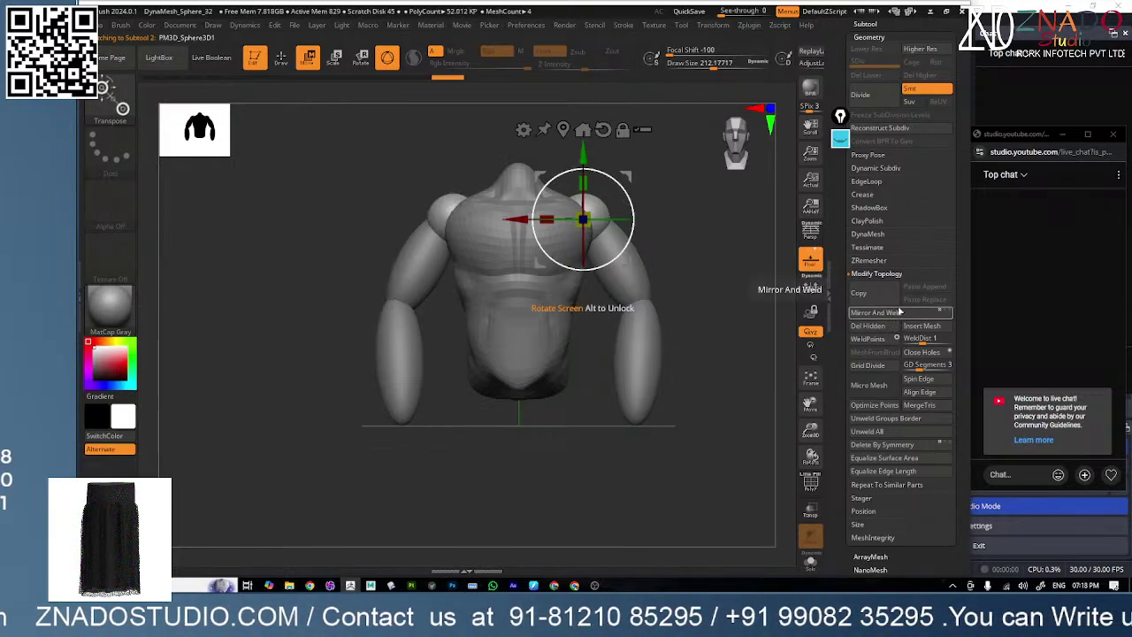
left_click_drag(713, 280, 675, 281)
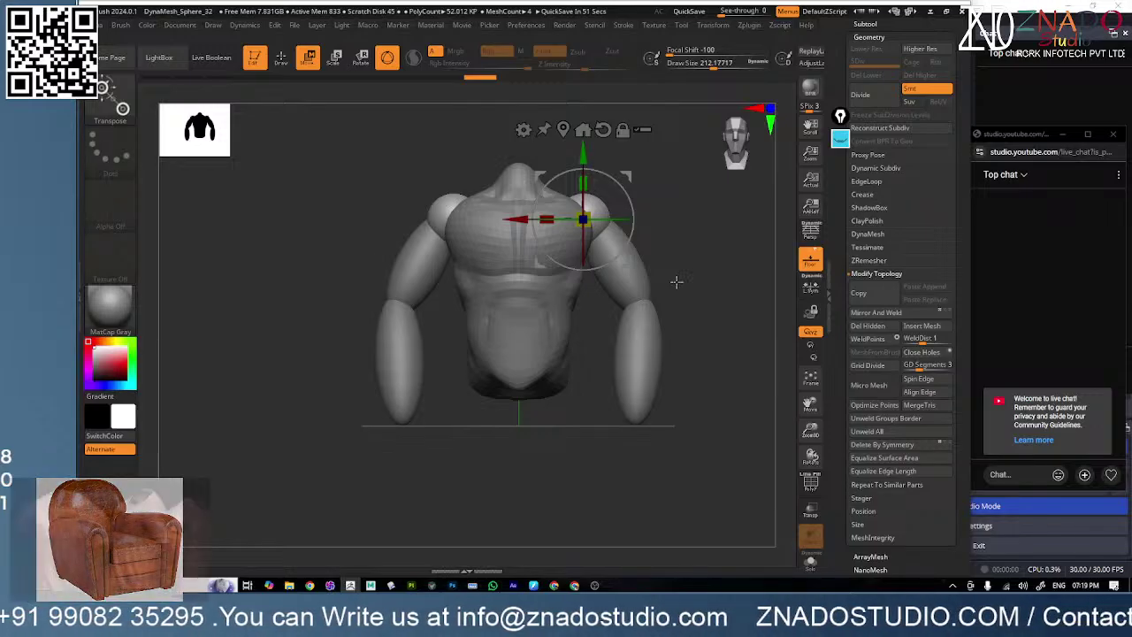
left_click(1041, 238)
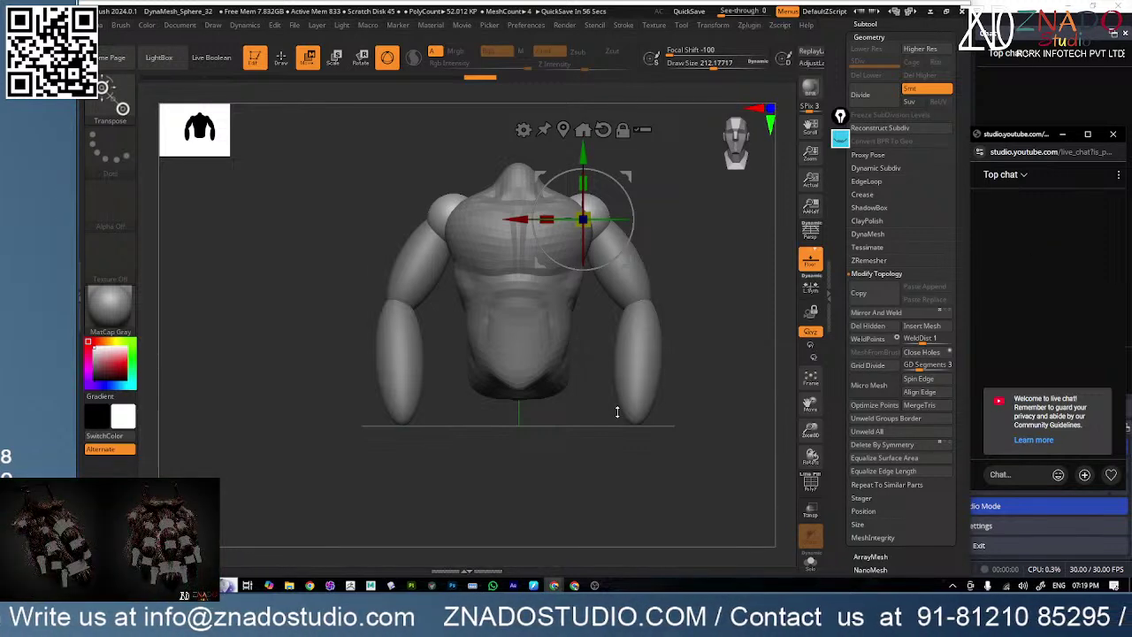
left_click_drag(542, 430, 514, 432)
left_click_drag(468, 432, 511, 434)
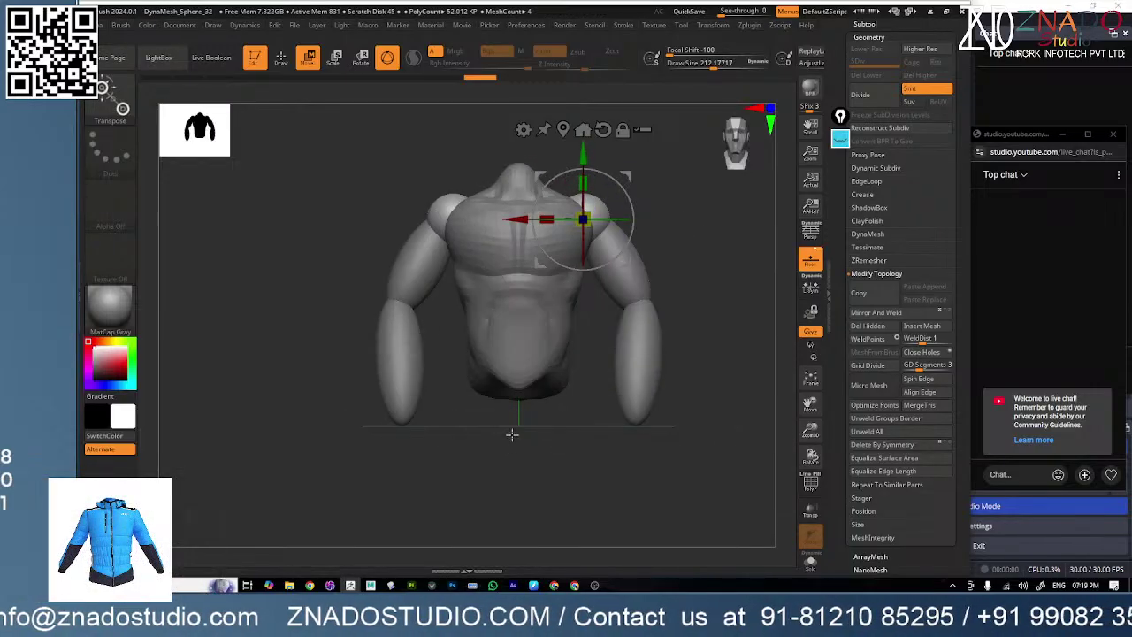
- Try rotating the mirrored upper-arm subtool about its Y axis and undo the attempt
left_click(616, 293)
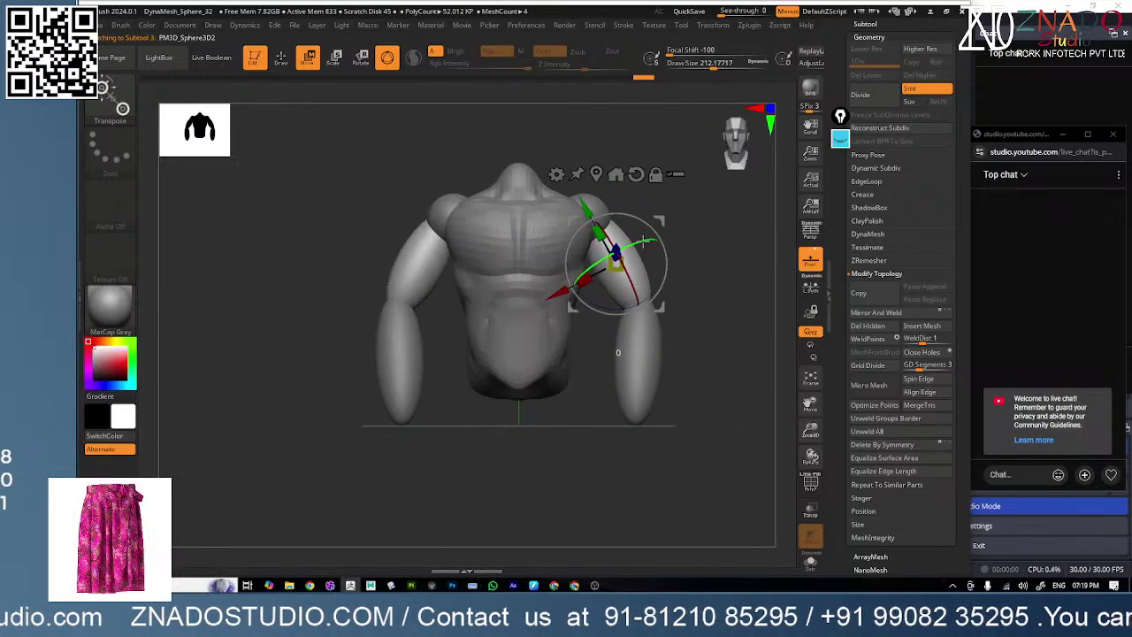
mouse_move(643, 243)
left_mouse_down()
mouse_move(646, 228)
mouse_move(637, 236)
left_mouse_up()
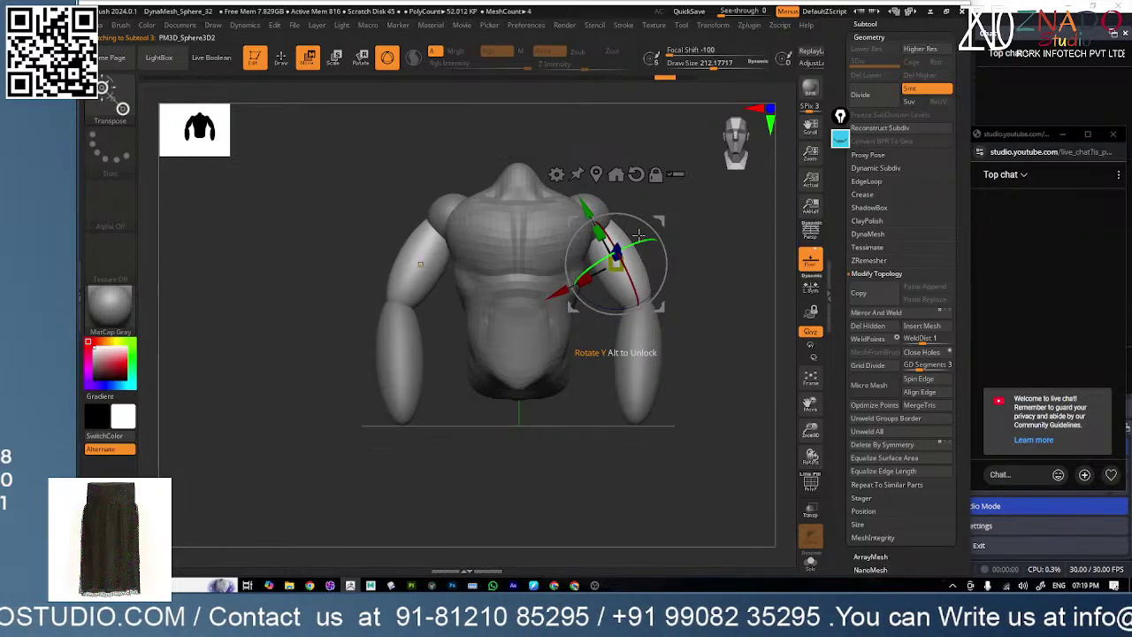
key("ctrl+z")
key("ctrl+z")
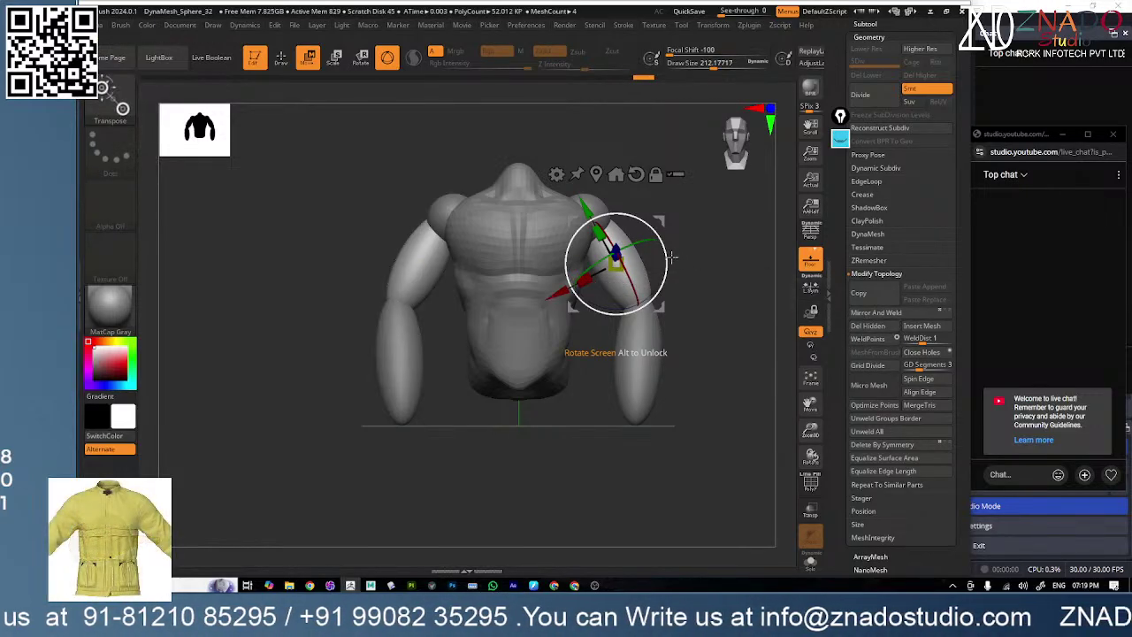
- Rotate the upper-arm subtool slightly in front view and nudge it down and inward beneath the shoulder ball
left_click_drag(669, 256, 666, 263)
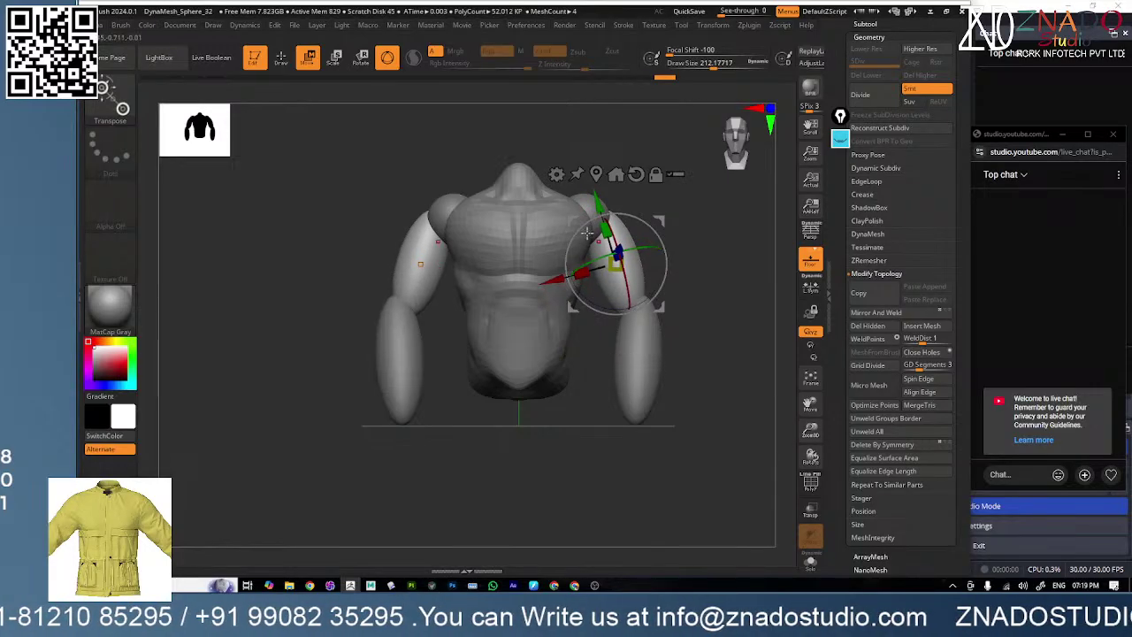
left_click_drag(599, 204, 601, 213)
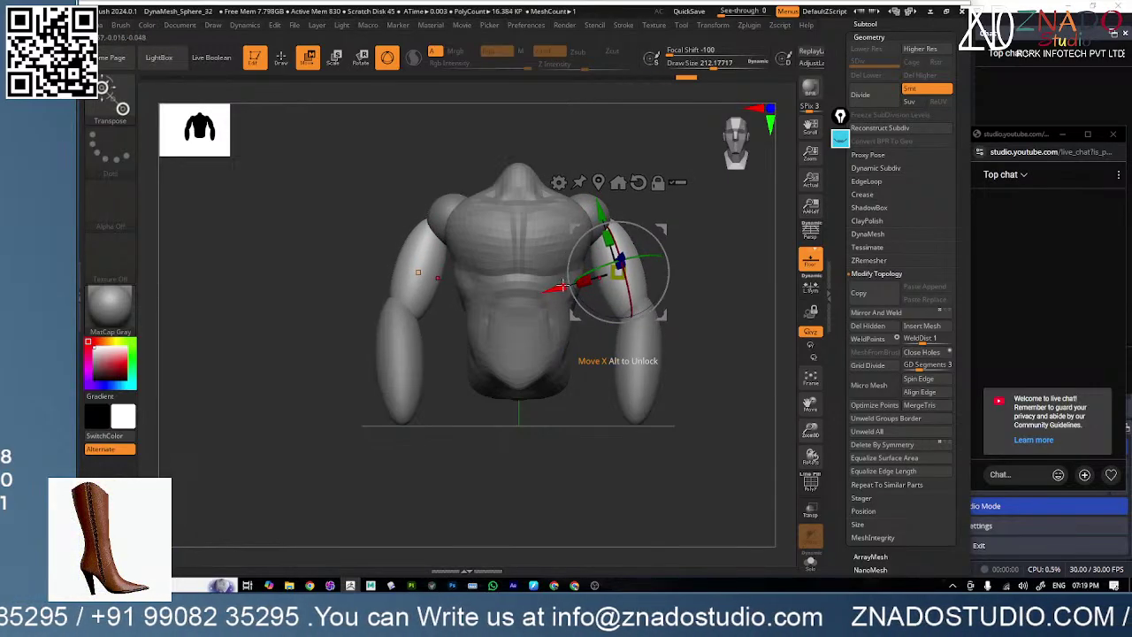
left_click_drag(563, 285, 556, 287)
- Move the mirrored forearms inward and adjust their height and depth so they meet the lower ends of the upper arms
left_click(639, 388, "alt")
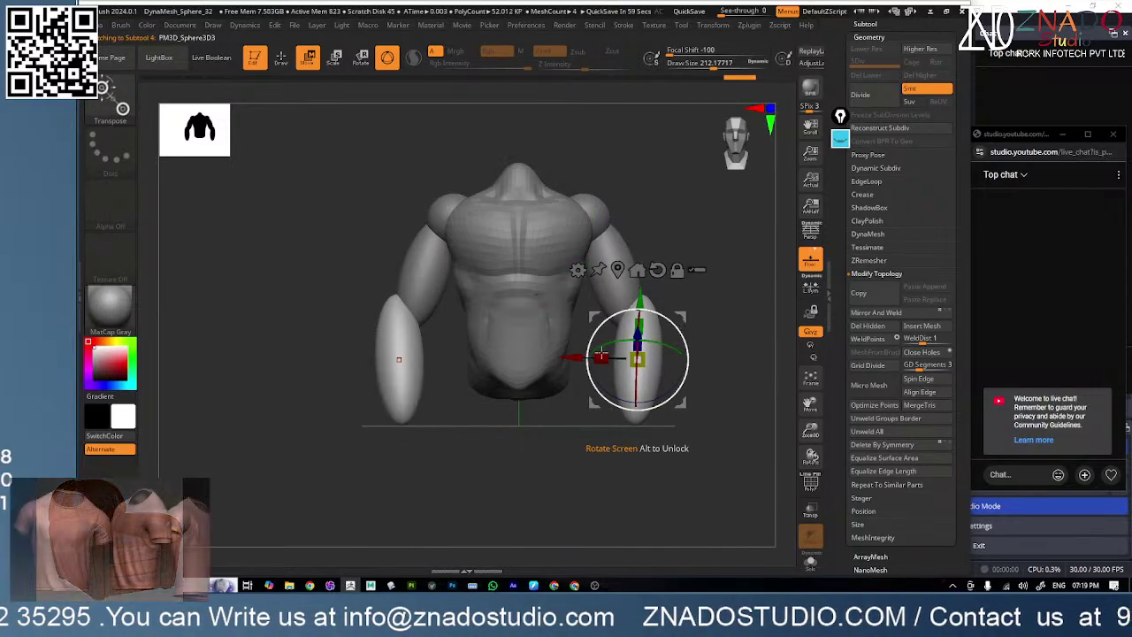
left_click_drag(594, 357, 569, 356)
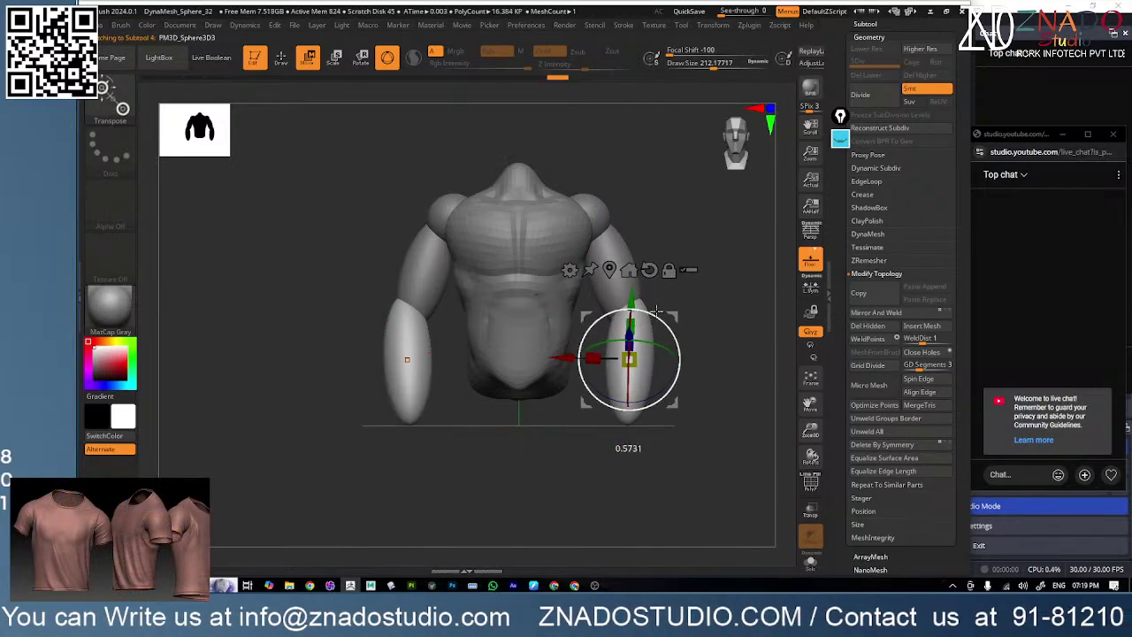
left_click_drag(629, 308, 629, 337)
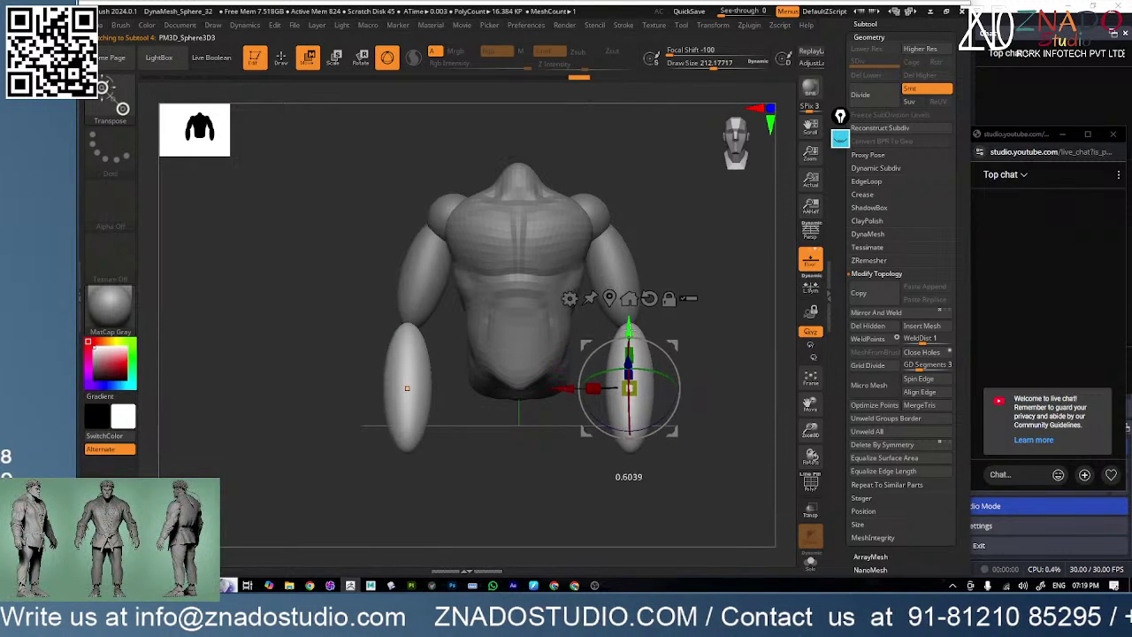
left_click_drag(738, 384, 709, 232)
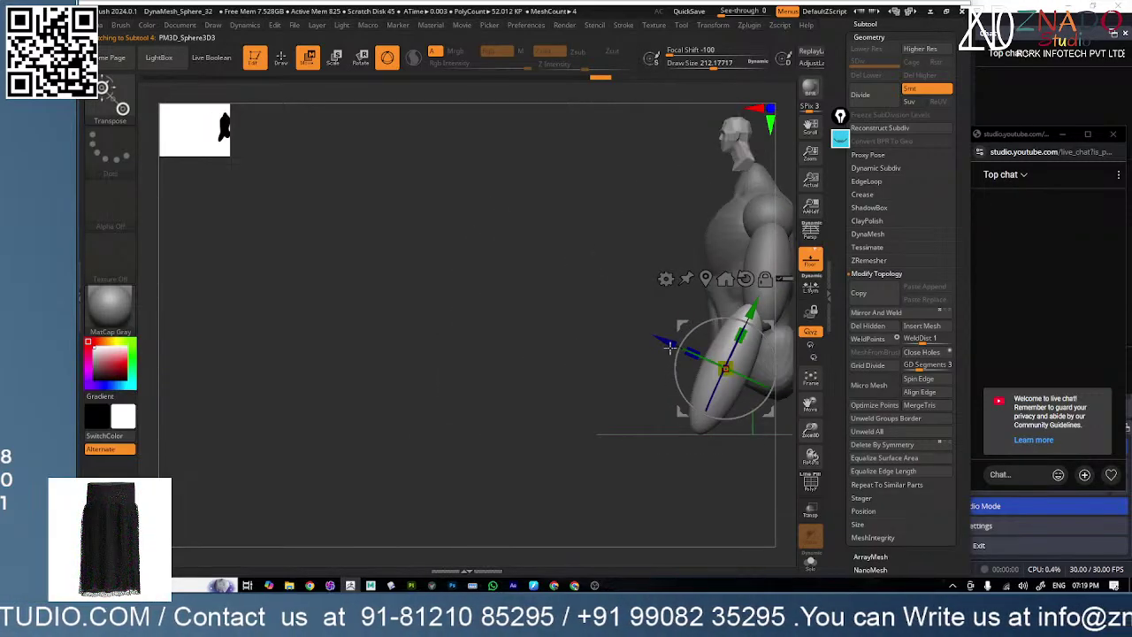
left_click_drag(712, 416, 725, 433)
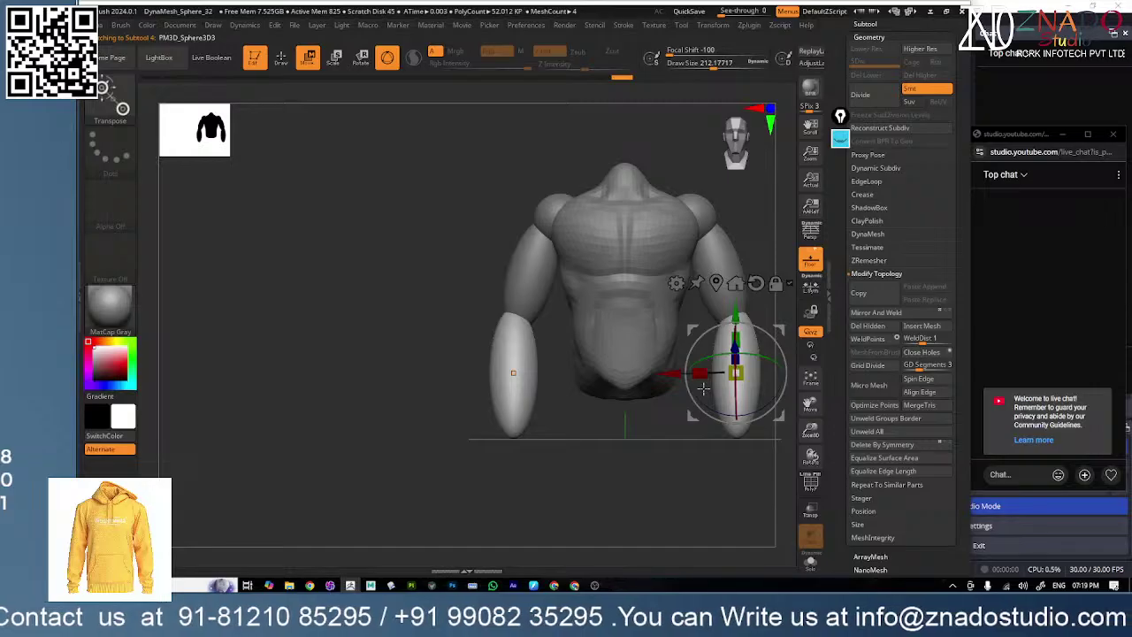
key("q")
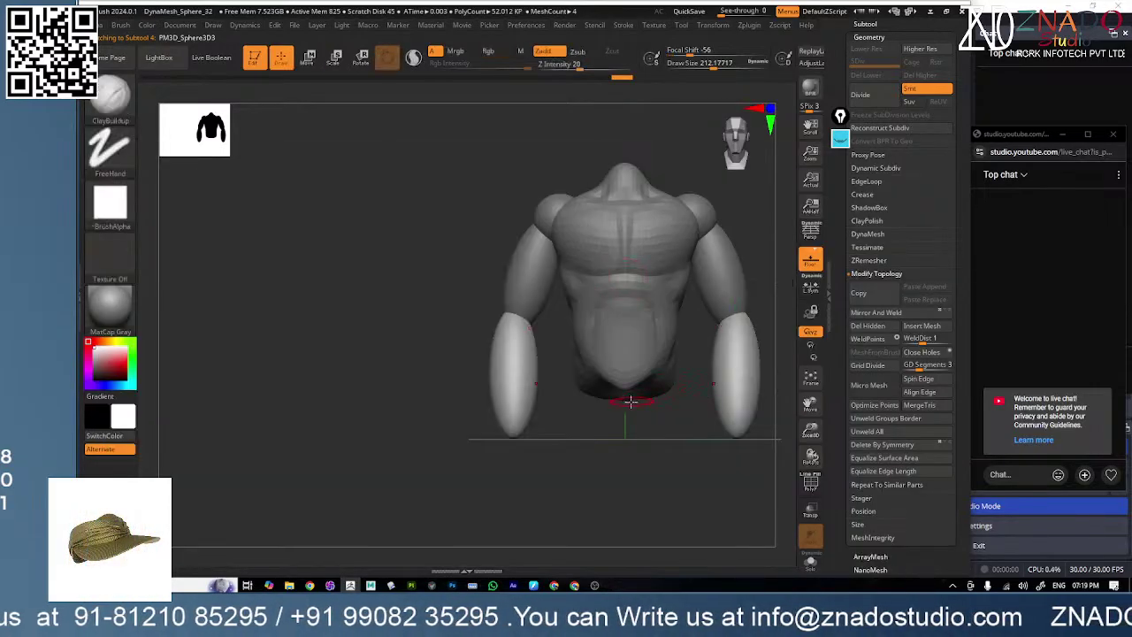
- Select the forearm subtool and duplicate it as the base for the thighs
left_click_drag(645, 428, 505, 316, "alt")
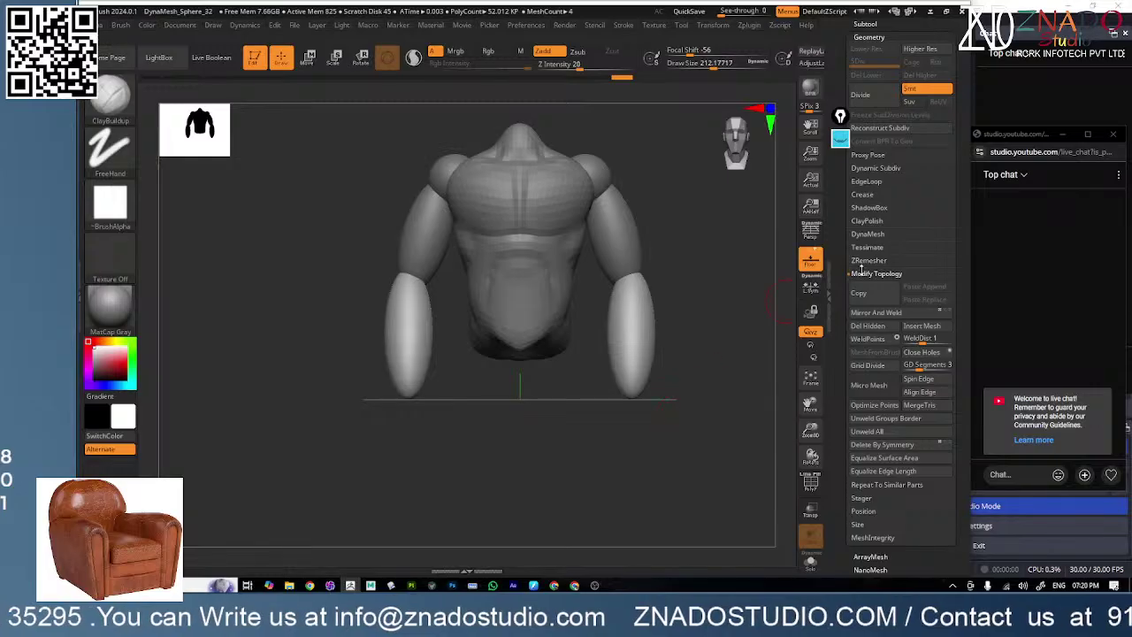
left_click(604, 171, "alt")
left_click(626, 227, "alt")
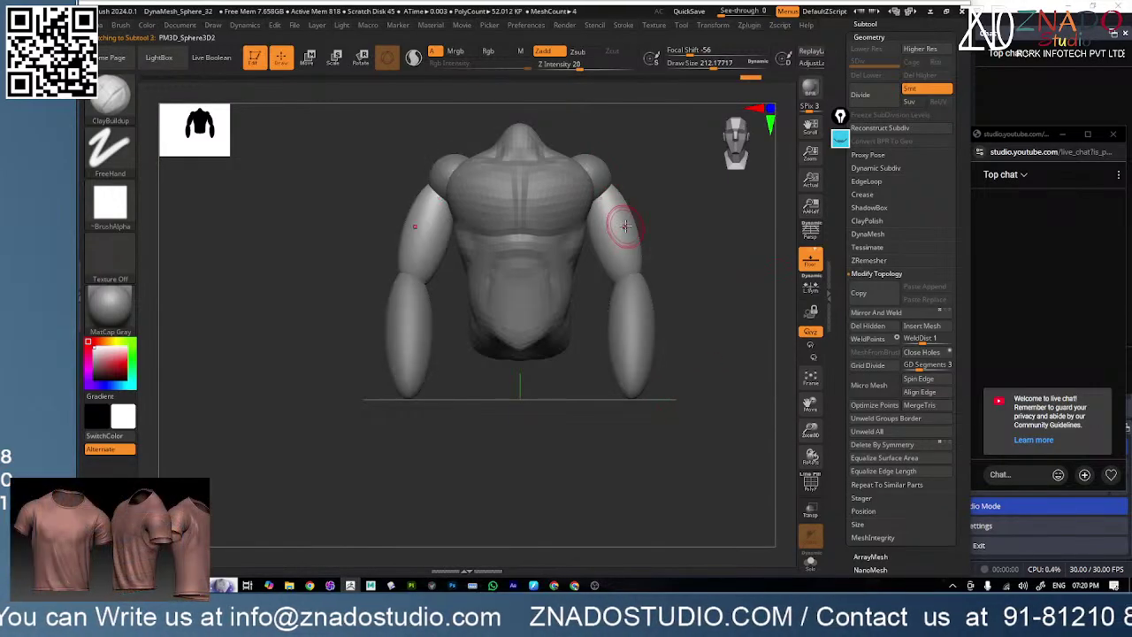
left_click(635, 325, "alt")
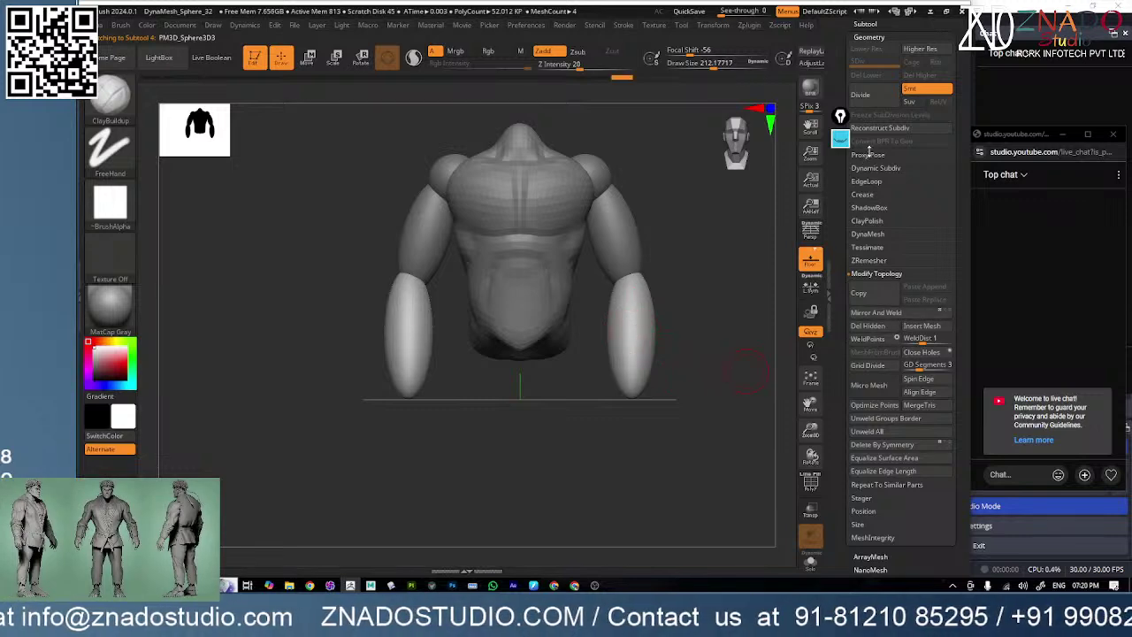
scroll(880, 168, "up", 3)
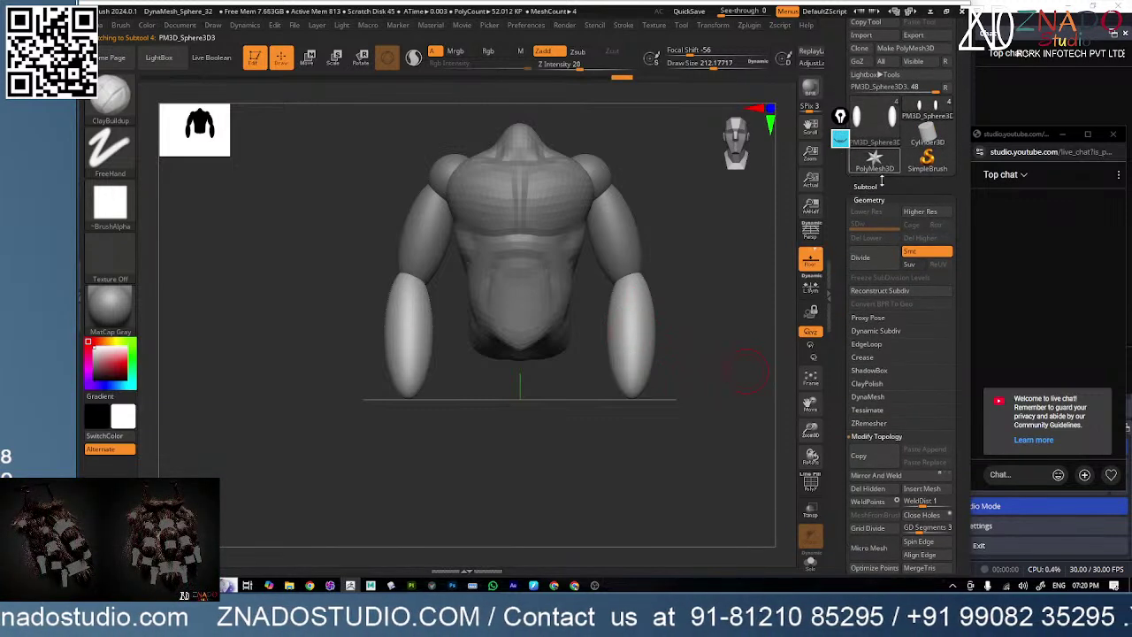
left_click(885, 186)
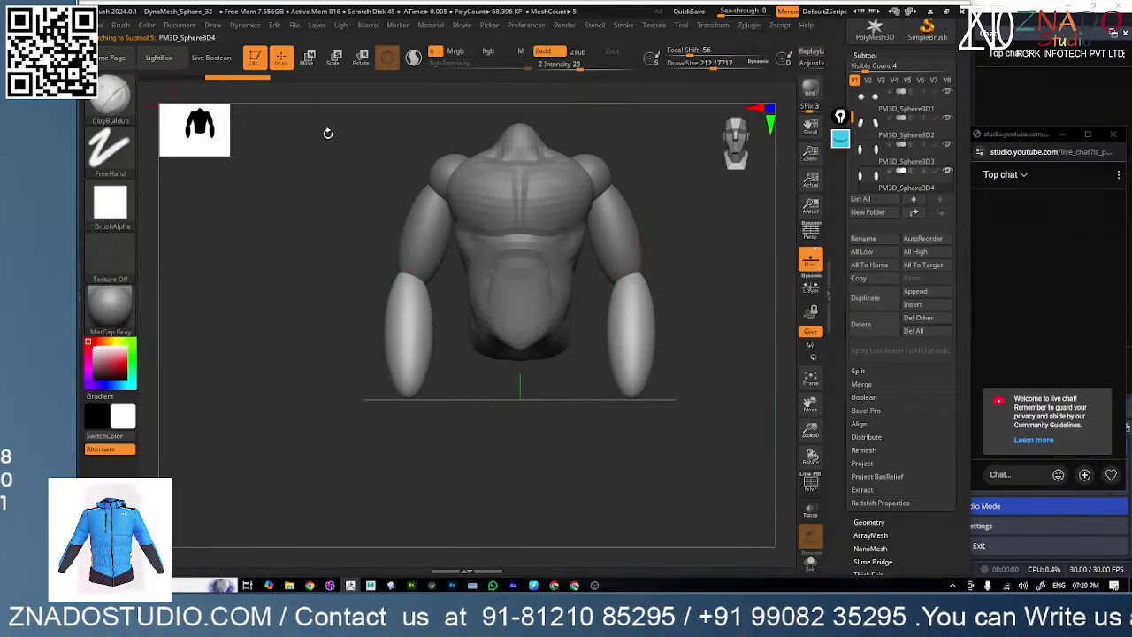
- Straighten and slightly enlarge the duplicated ellipsoids, and position them beneath the pelvis as a pair of thighs
key("w")
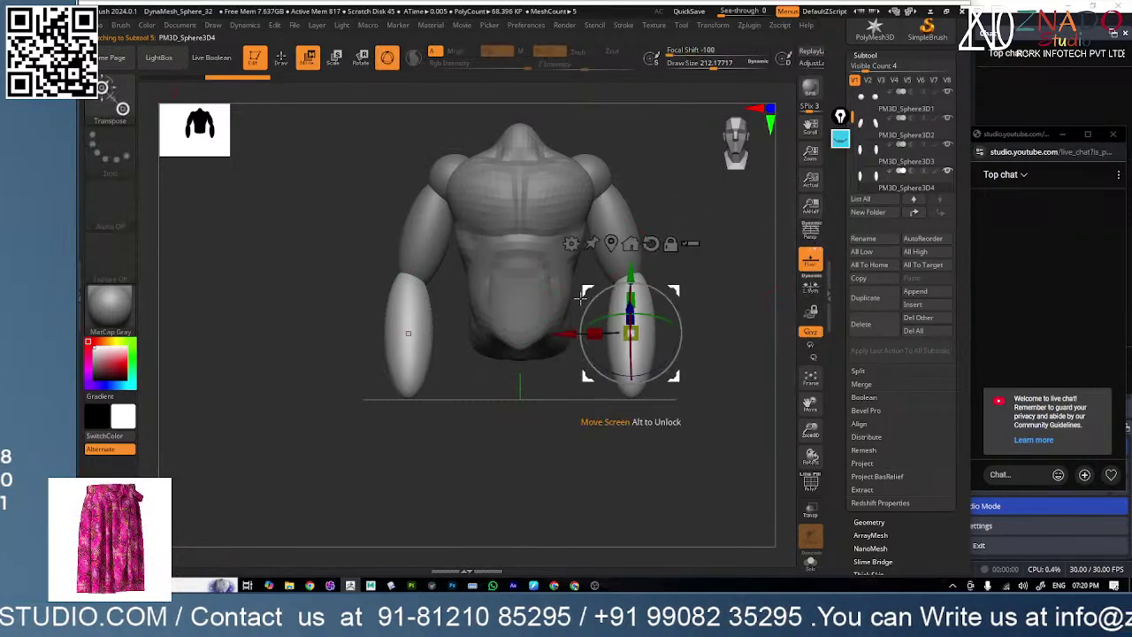
left_click_drag(621, 281, 586, 275)
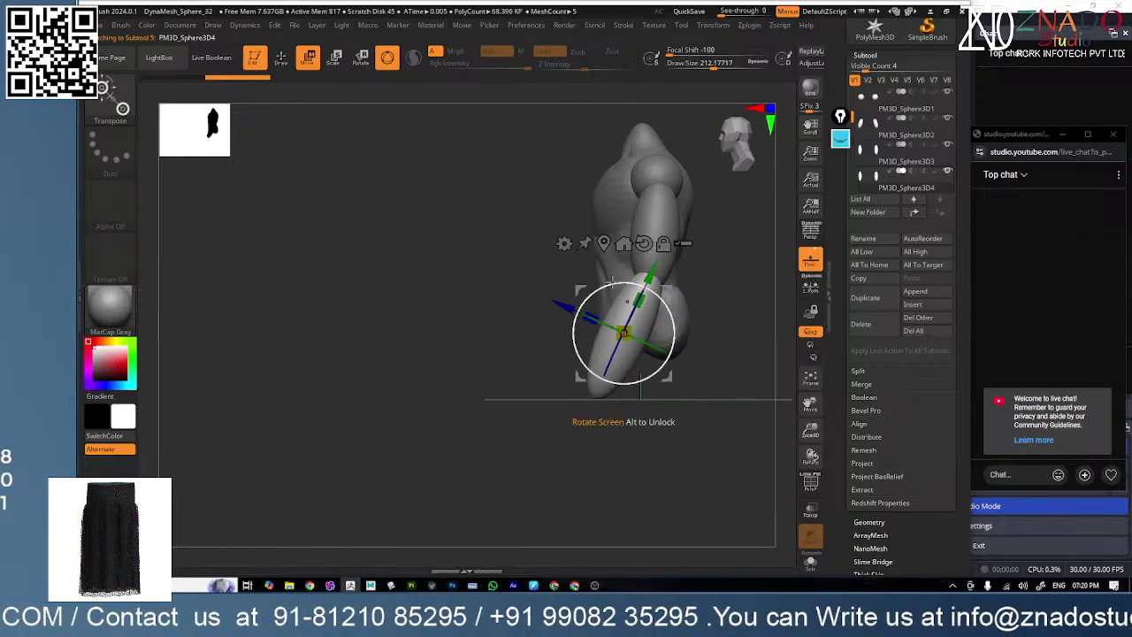
left_click_drag(658, 302, 624, 328)
left_click_drag(505, 396, 456, 393)
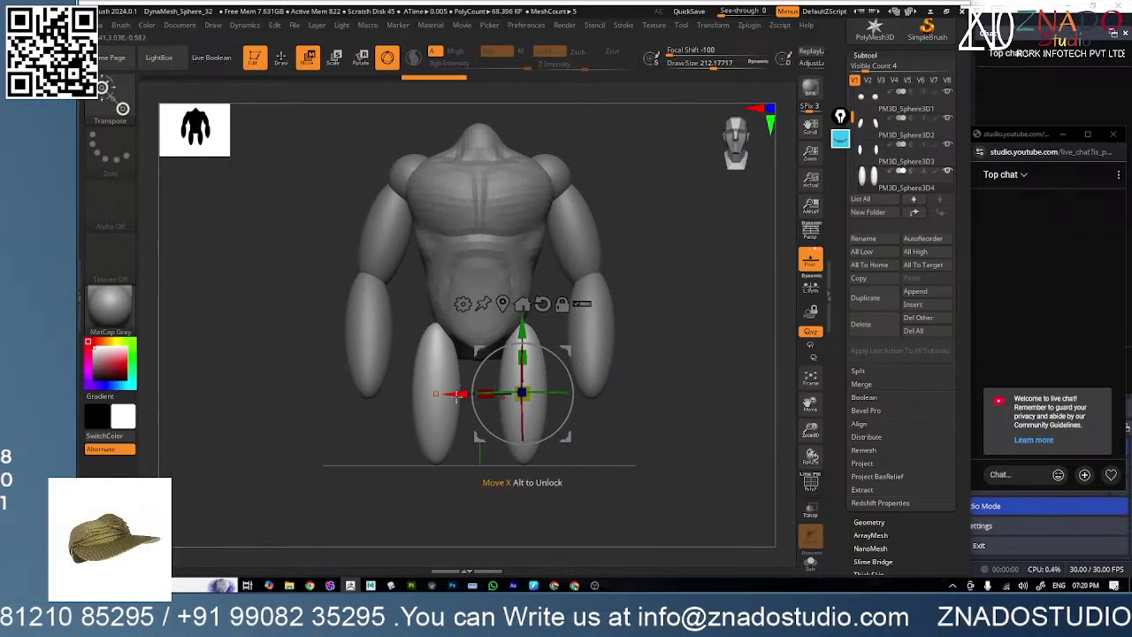
left_click_drag(633, 409, 634, 321, "alt")
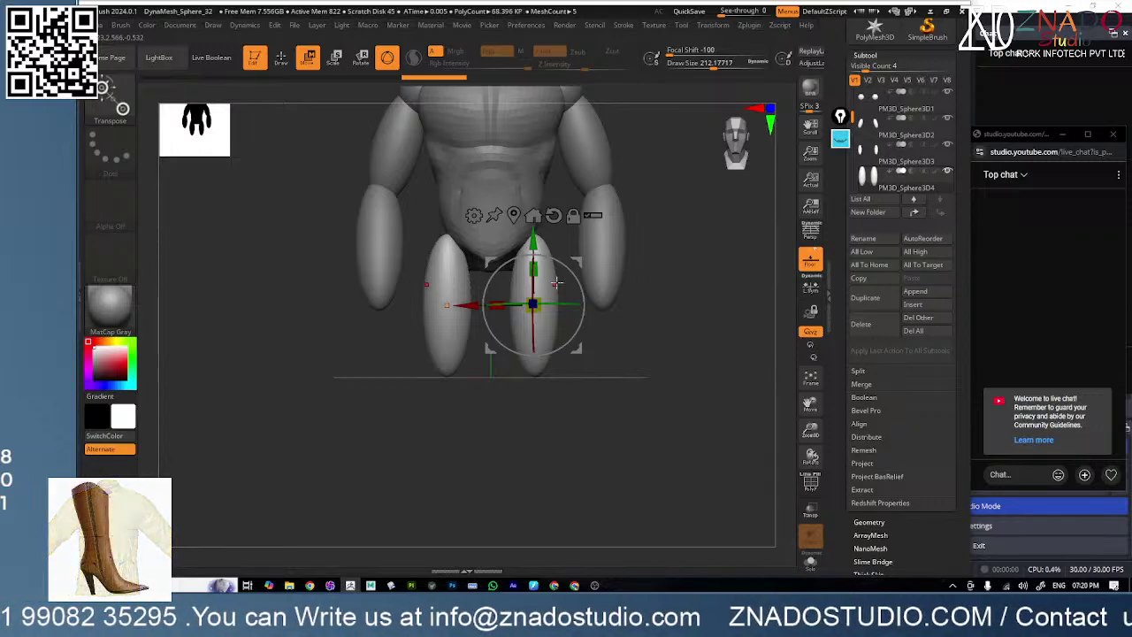
- Inflate the upper ends of both thighs using the Inflat brush with a draw size of about 299
key("b")
key("c")
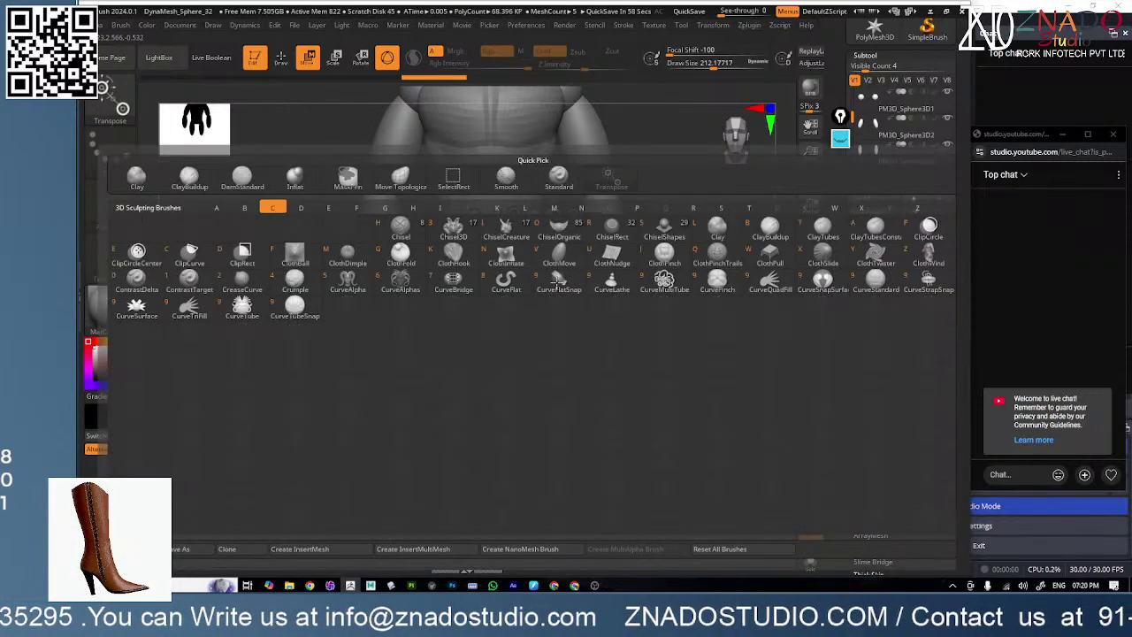
key("b")
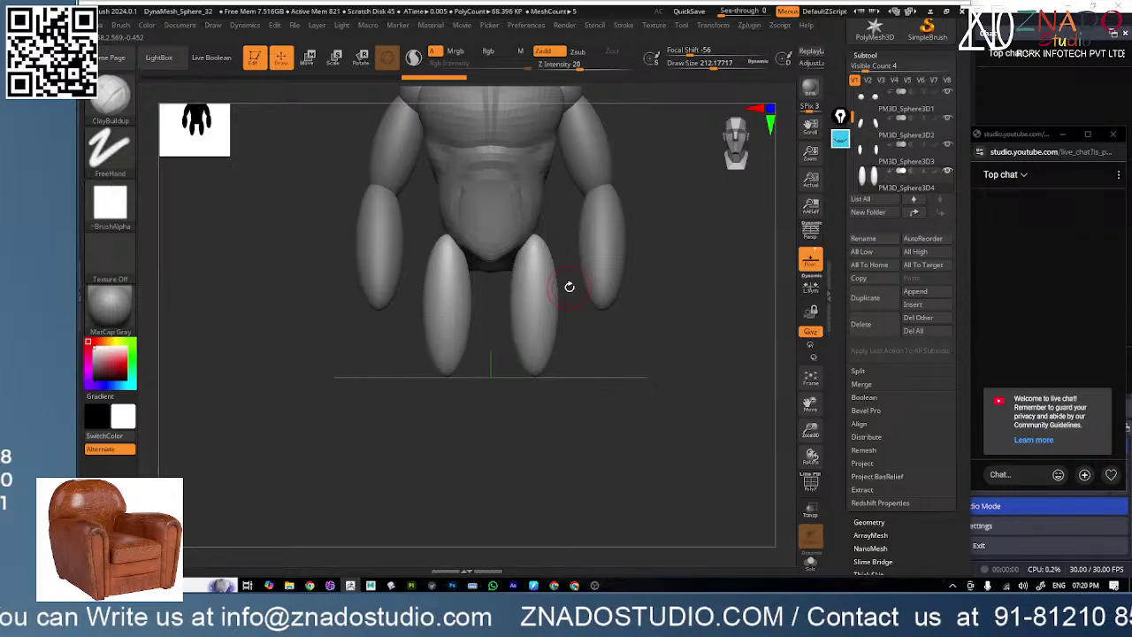
key("b")
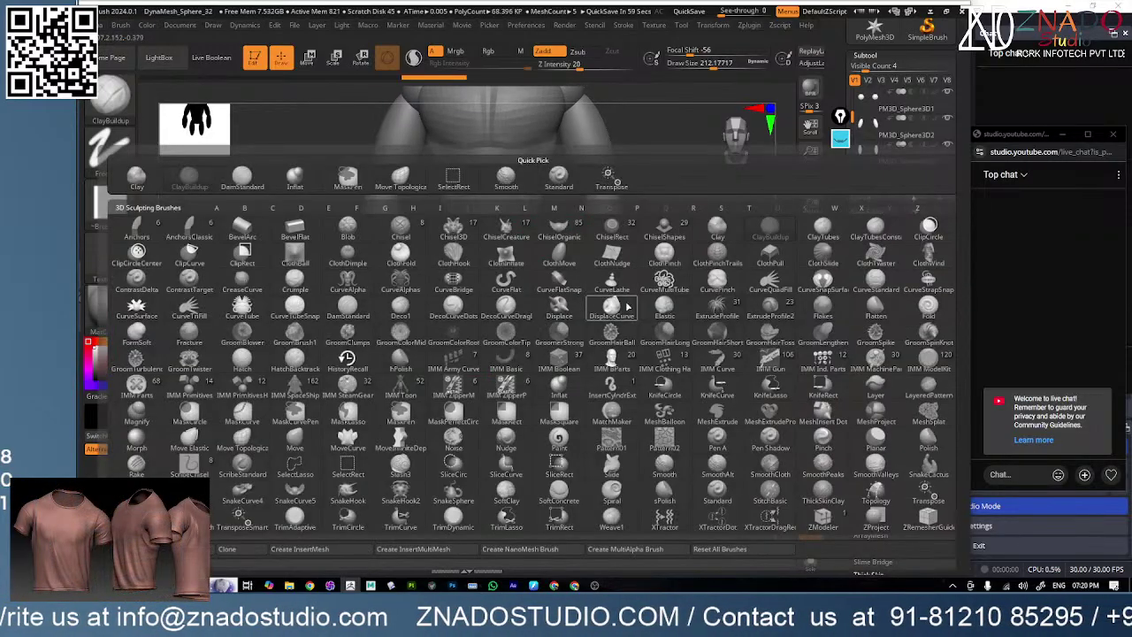
left_click(558, 389)
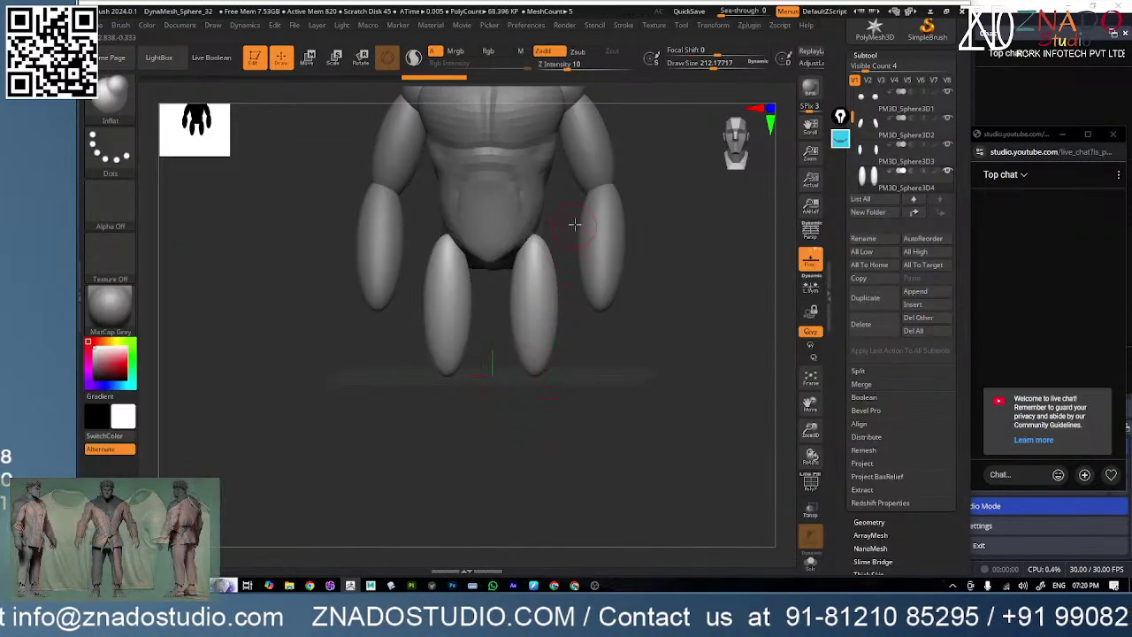
key("space")
left_click_drag(577, 227, 580, 227)
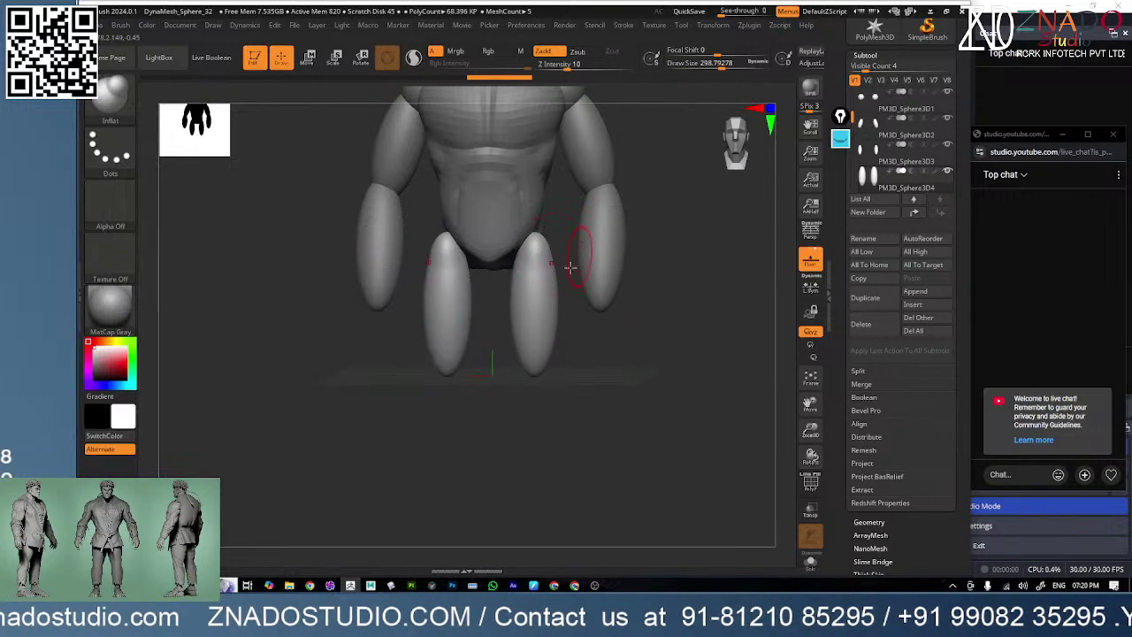
mouse_move(550, 270)
right_mouse_down()
mouse_move(545, 246)
mouse_move(564, 245)
right_mouse_up()
left_click_drag(553, 232, 561, 213)
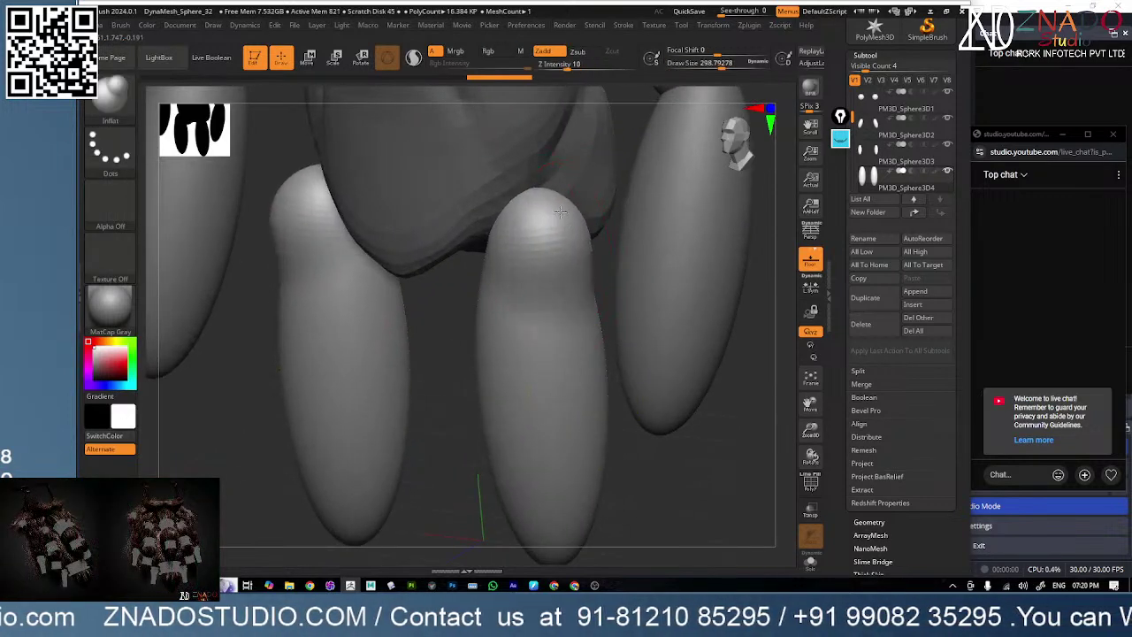
right_click_drag(559, 211, 599, 194)
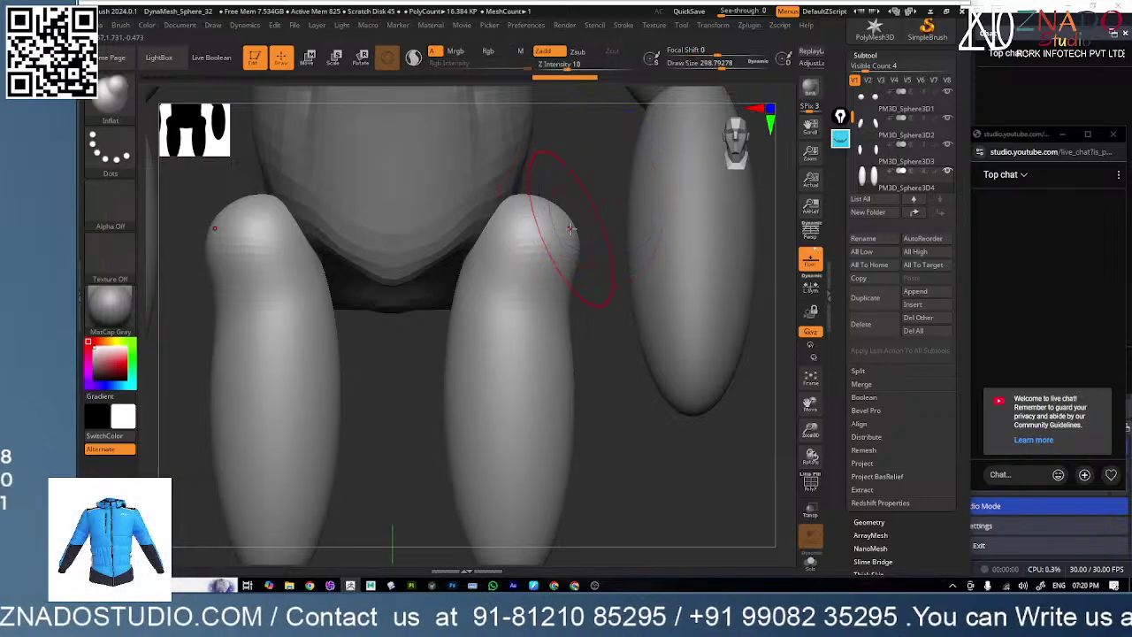
- With the Move Topological brush, pull the thigh tops up and outward over the hips and widen the inner thighs toward the crotch
key("b")
left_click(249, 442)
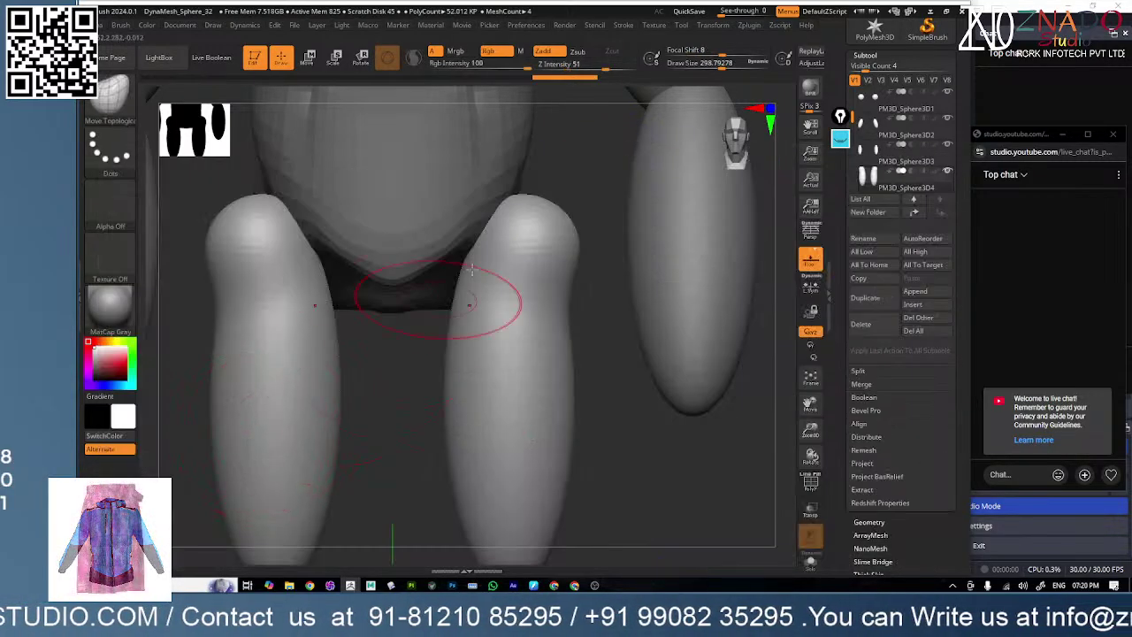
right_click_drag(542, 202, 552, 190)
left_click_drag(554, 190, 577, 144)
right_click_drag(577, 144, 596, 170)
mouse_move(490, 255)
left_mouse_down()
mouse_move(472, 247)
mouse_move(449, 258)
left_mouse_up()
left_click_drag(466, 310, 447, 320)
right_click_drag(541, 258, 530, 366)
- Hide the forearm subtool and pull the upper thigh backward over the buttock in side view, using a draw size of about 331
left_click(947, 144)
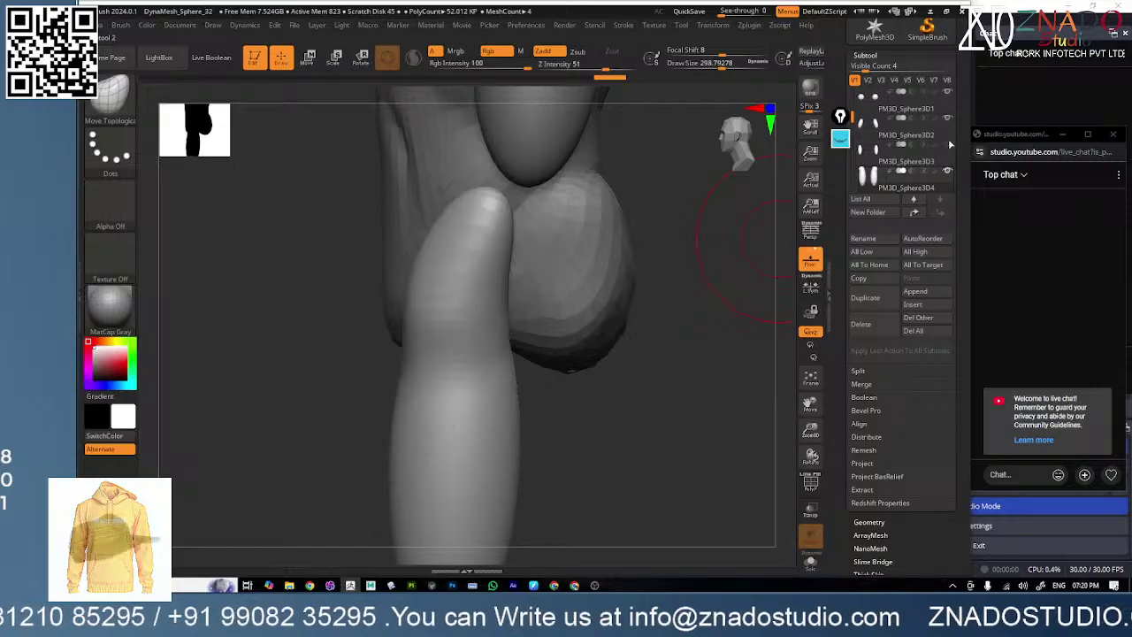
right_click_drag(538, 280, 550, 291)
right_click(541, 276)
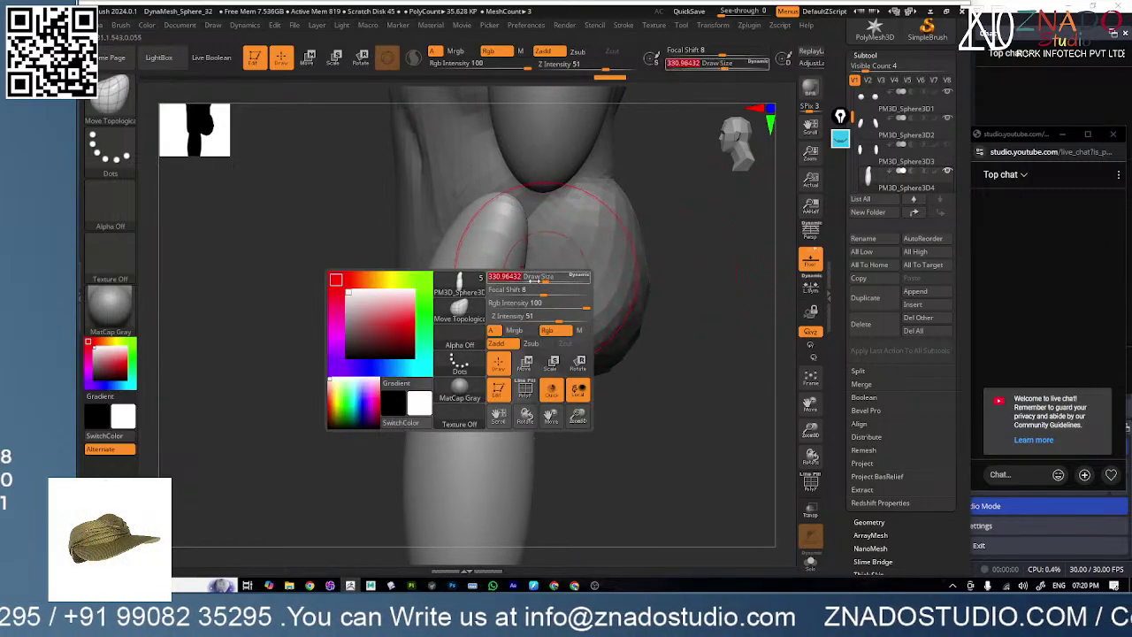
left_click_drag(524, 293, 628, 298)
mouse_move(535, 336)
left_mouse_down()
mouse_move(546, 366)
mouse_move(570, 375)
left_mouse_up()
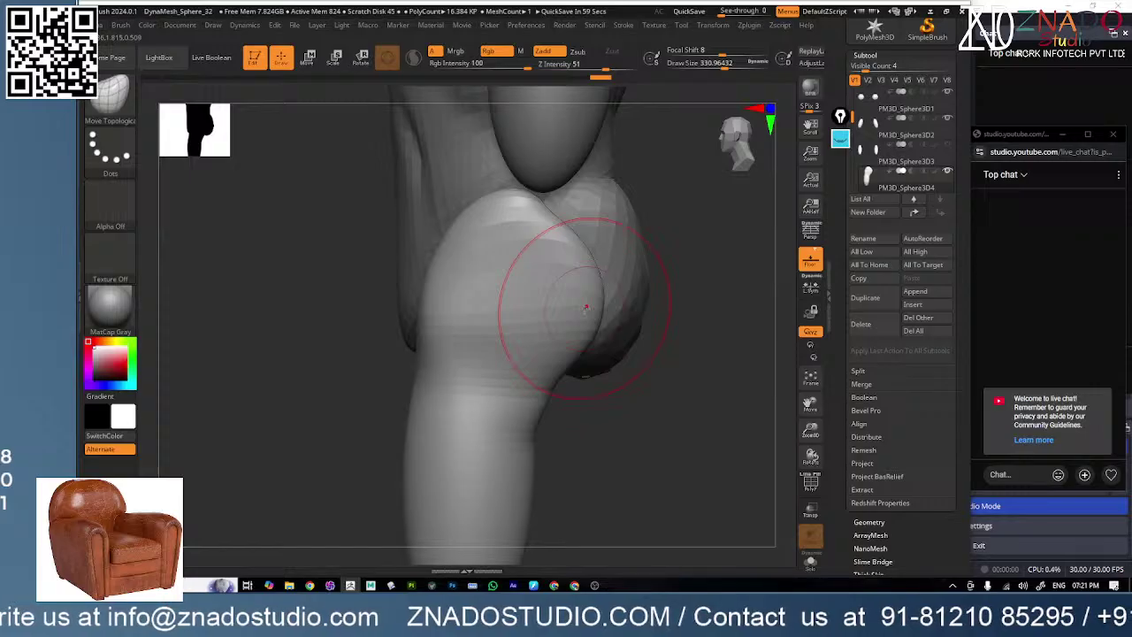
- Refine the upper thighs from the front and back so their tops taper and wrap around the pelvis
right_click_drag(641, 268, 697, 259)
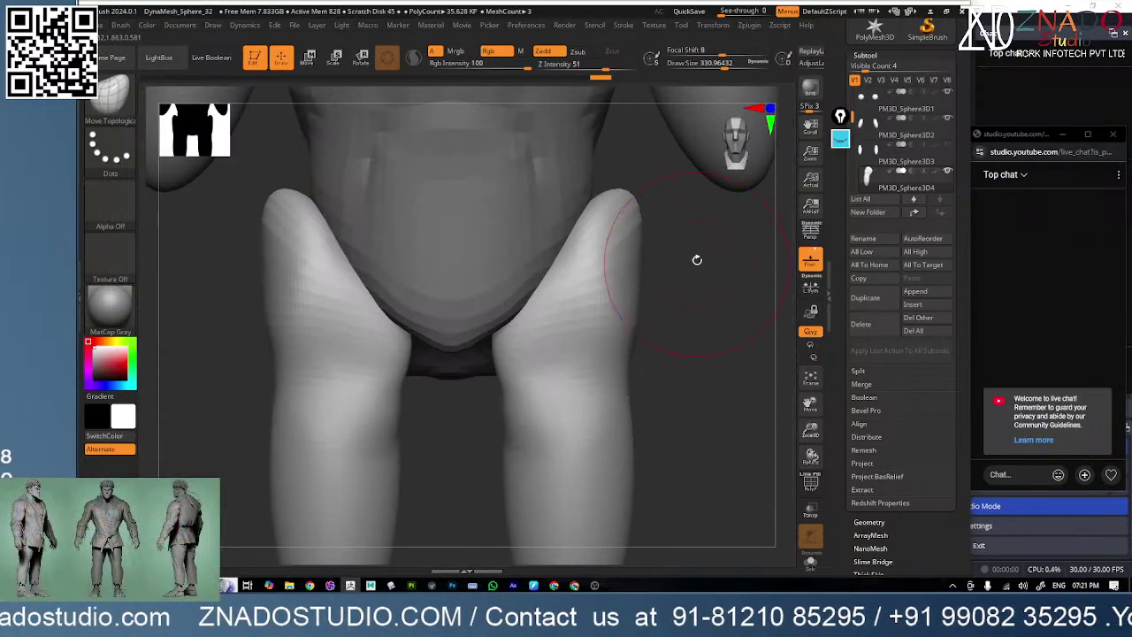
mouse_move(634, 194)
right_mouse_down()
mouse_move(590, 181)
mouse_move(616, 317)
mouse_move(569, 316)
mouse_move(663, 283)
right_mouse_up()
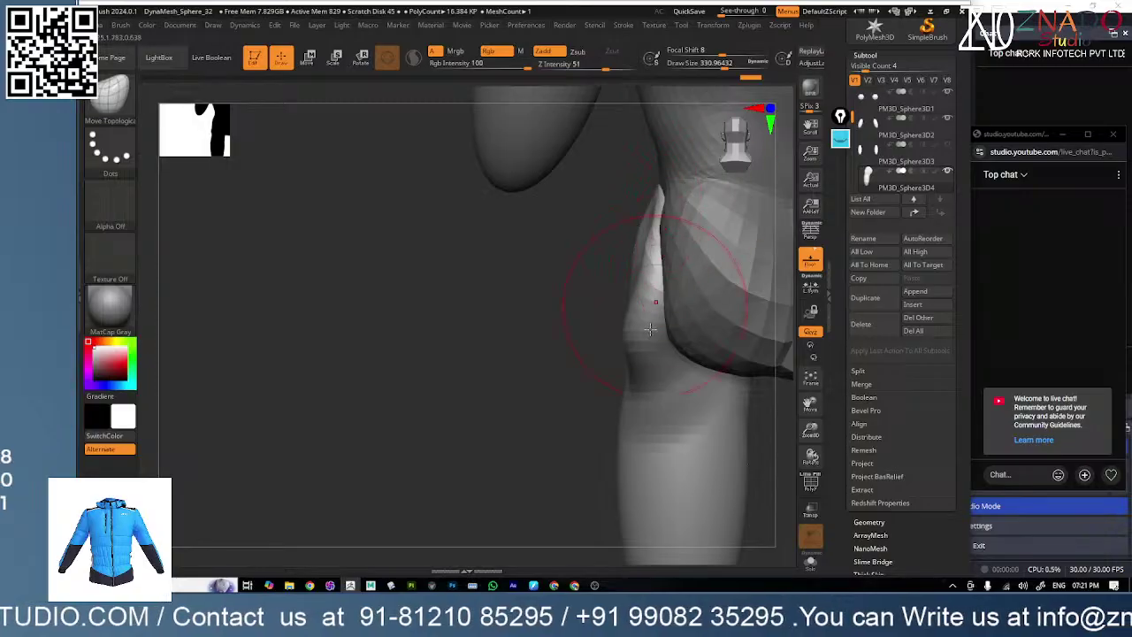
right_click_drag(650, 329, 661, 330)
right_click_drag(663, 268, 481, 409)
right_click_drag(614, 369, 679, 359, "shift")
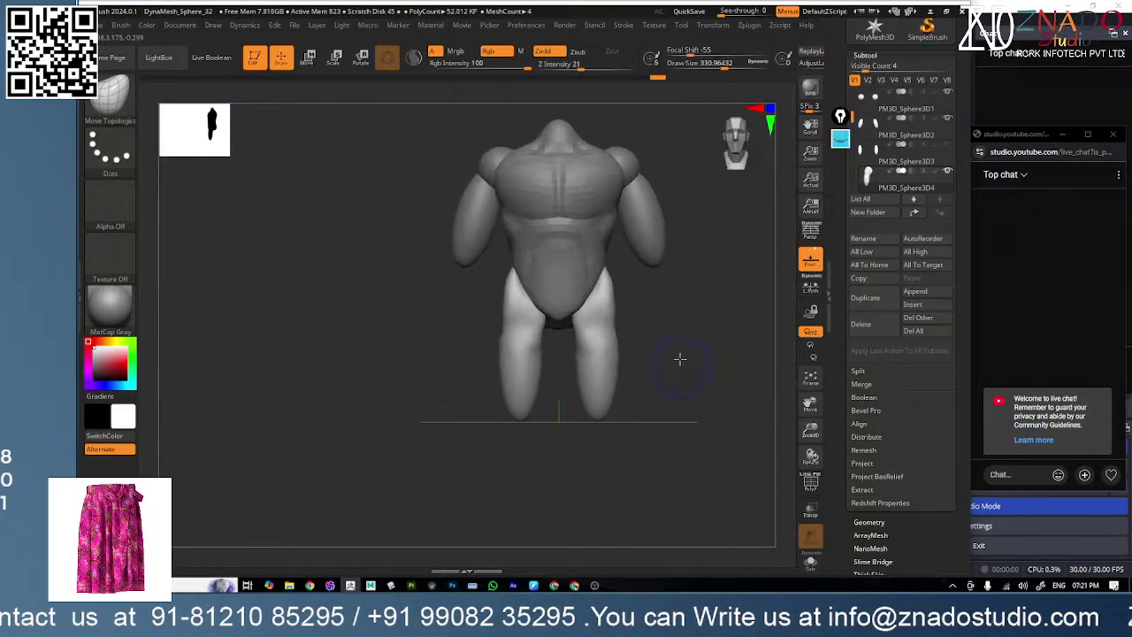
- Shape the outer hip and groin edges of the thighs from front, three-quarter and side views to blend them into the buttocks
right_click_drag(634, 306, 628, 419, "ctrl")
right_click_drag(656, 372, 623, 383)
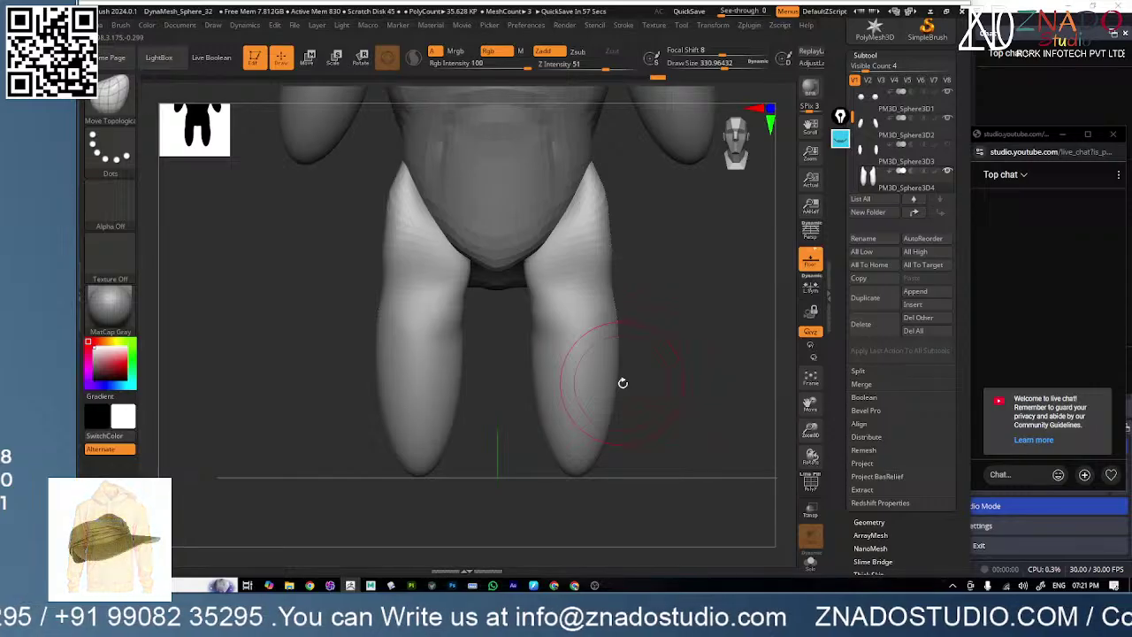
right_click_drag(622, 383, 548, 356)
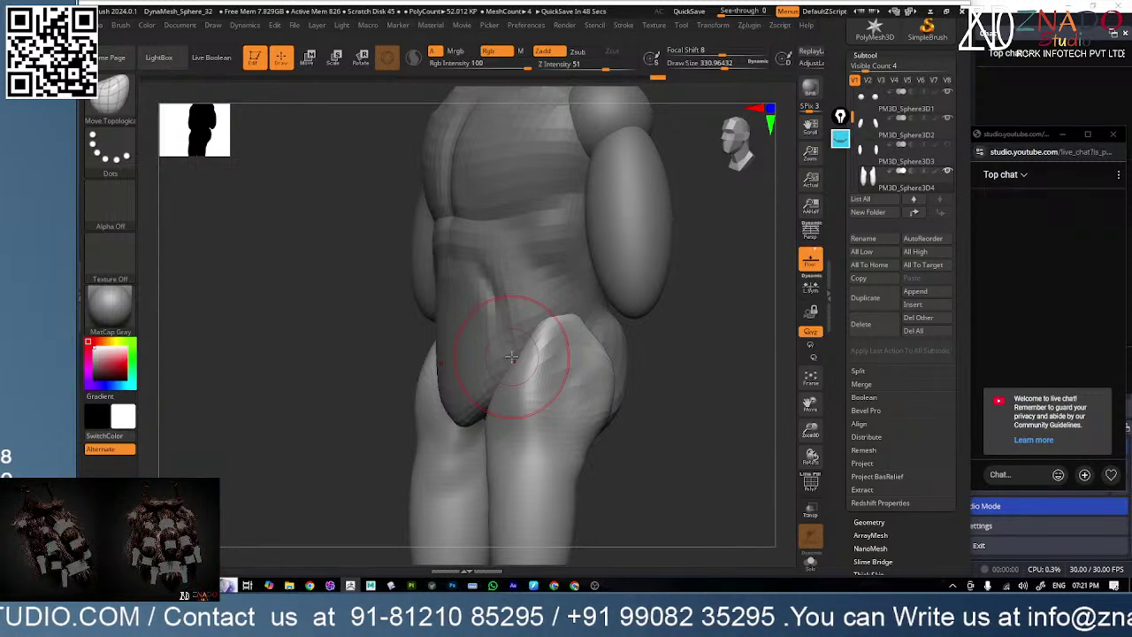
right_click_drag(511, 356, 654, 316)
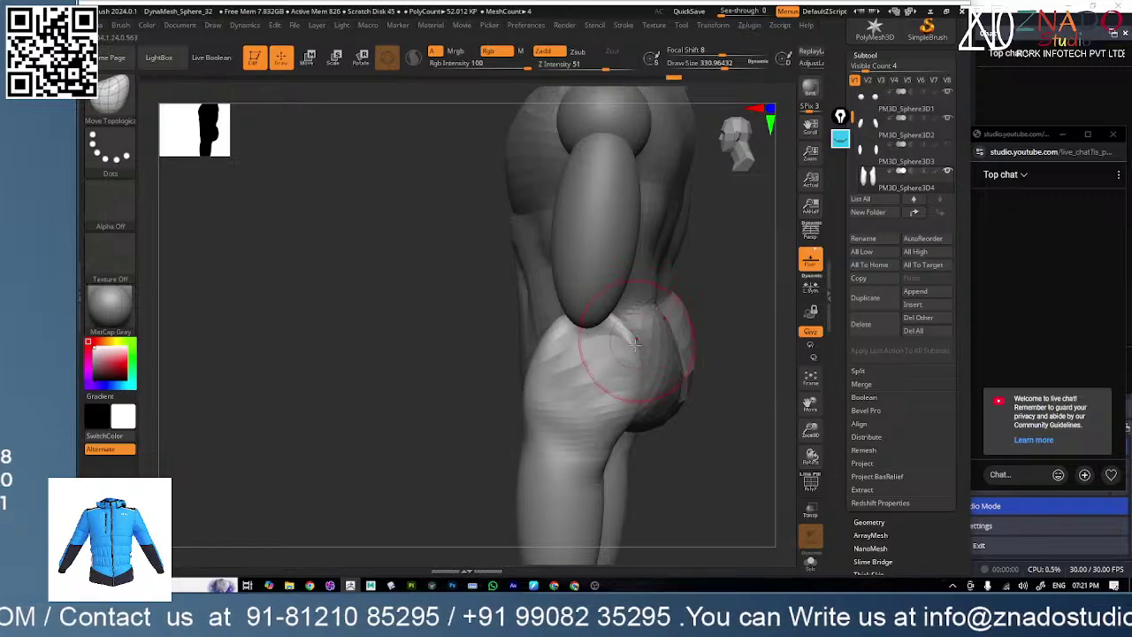
right_click_drag(624, 375, 725, 345)
mouse_move(680, 376)
right_mouse_down("ctrl")
mouse_move(554, 384)
mouse_move(593, 384)
right_mouse_up("ctrl")
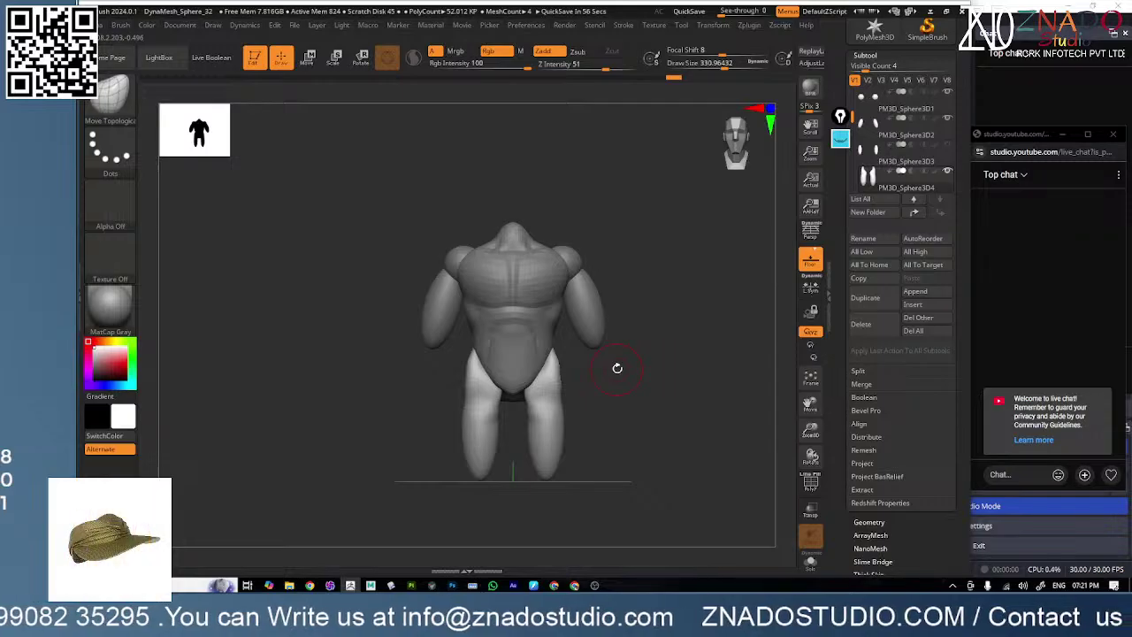
- Select the torso subtool and mask its upper body, leaving the lower pelvis and crotch unmasked with a softened mask edge
left_click(512, 352, "alt")
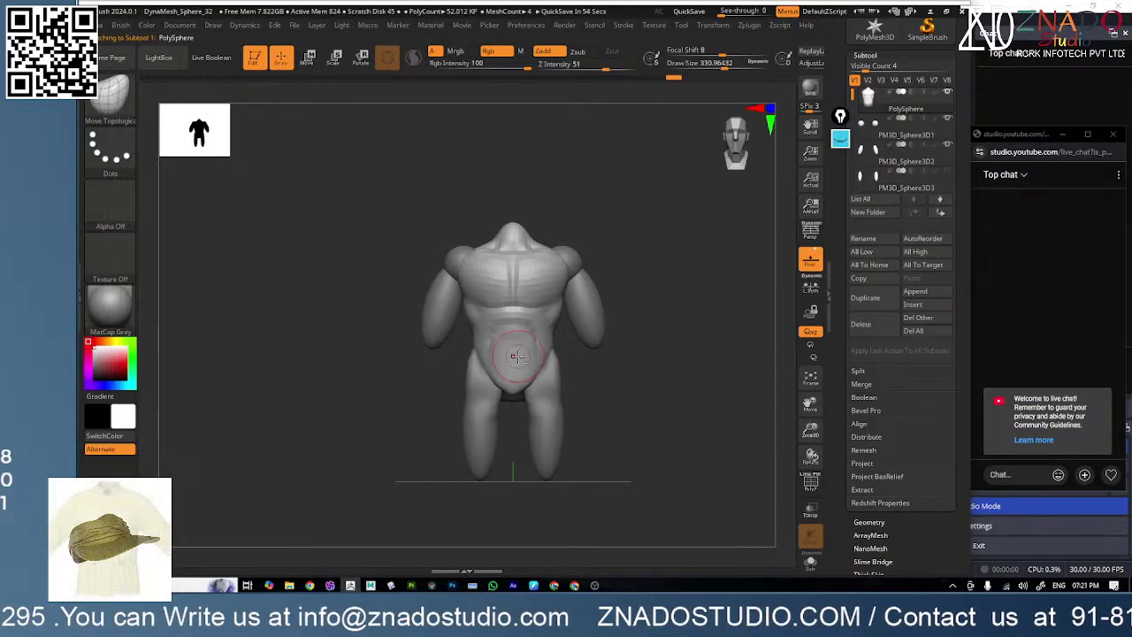
key("w")
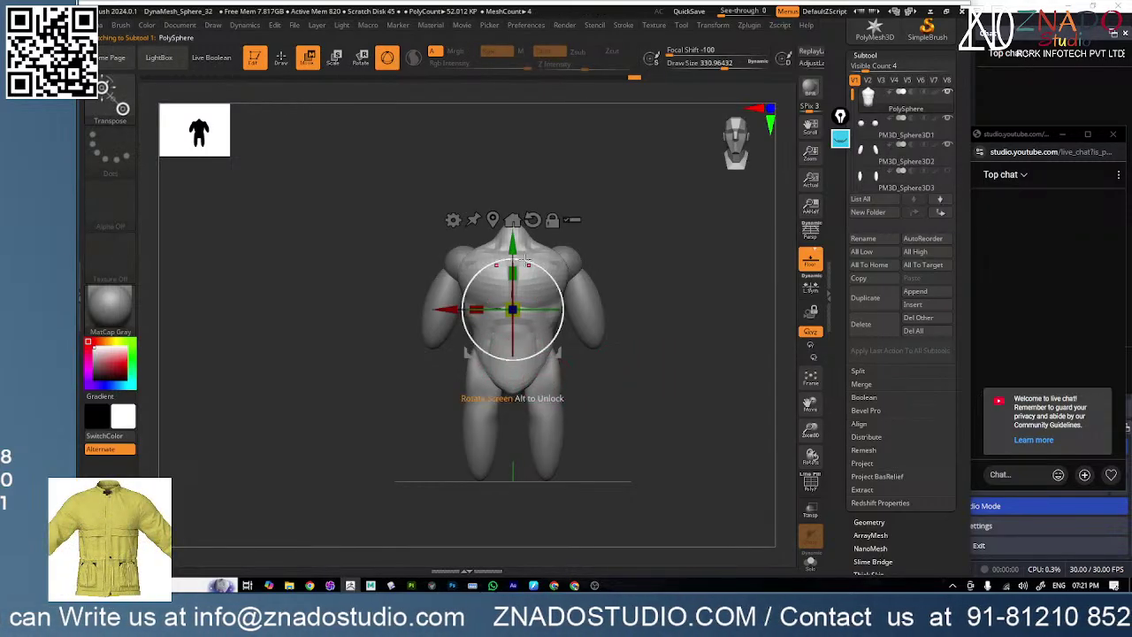
key("b")
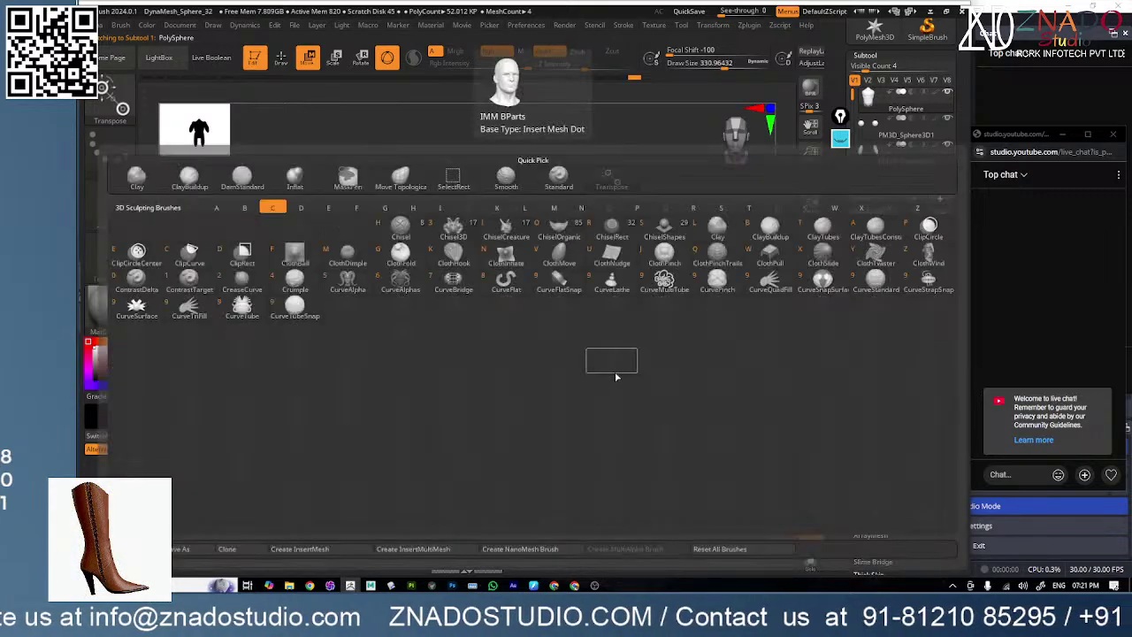
key("c")
key("b")
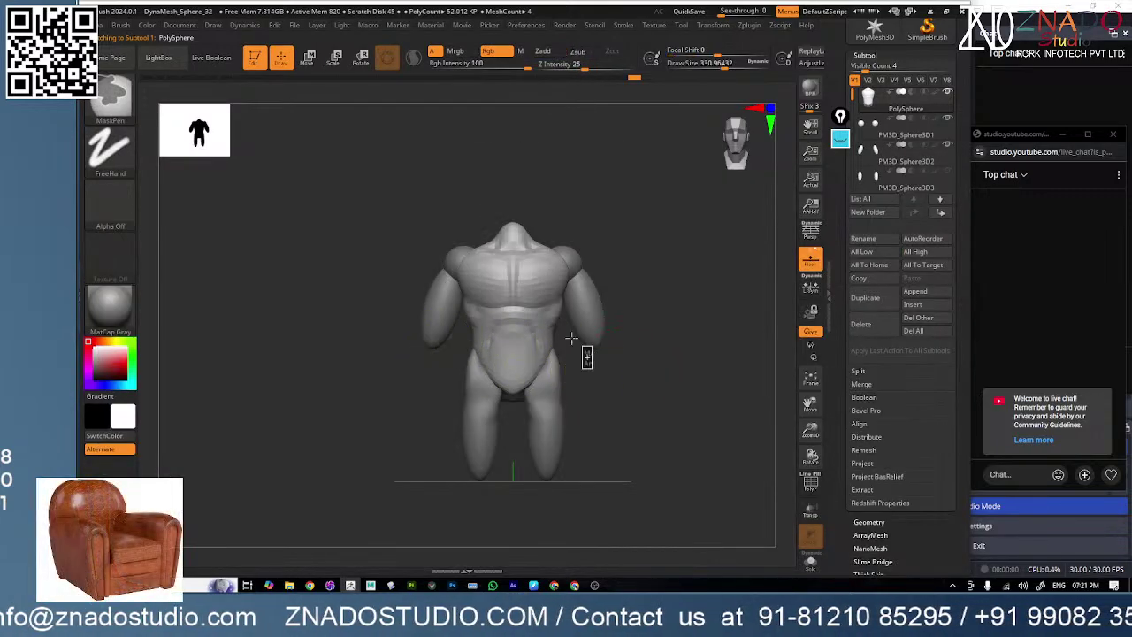
mouse_move(592, 369)
left_mouse_down("ctrl")
mouse_move(474, 509)
mouse_move(460, 506)
left_mouse_up("ctrl")
left_click_drag(616, 432, 401, 328, "ctrl")
left_click_drag(698, 387, 682, 400, "ctrl")
left_click_drag(625, 481, 391, 342, "ctrl")
left_click(515, 381, "ctrl")
left_click(530, 385, "ctrl")
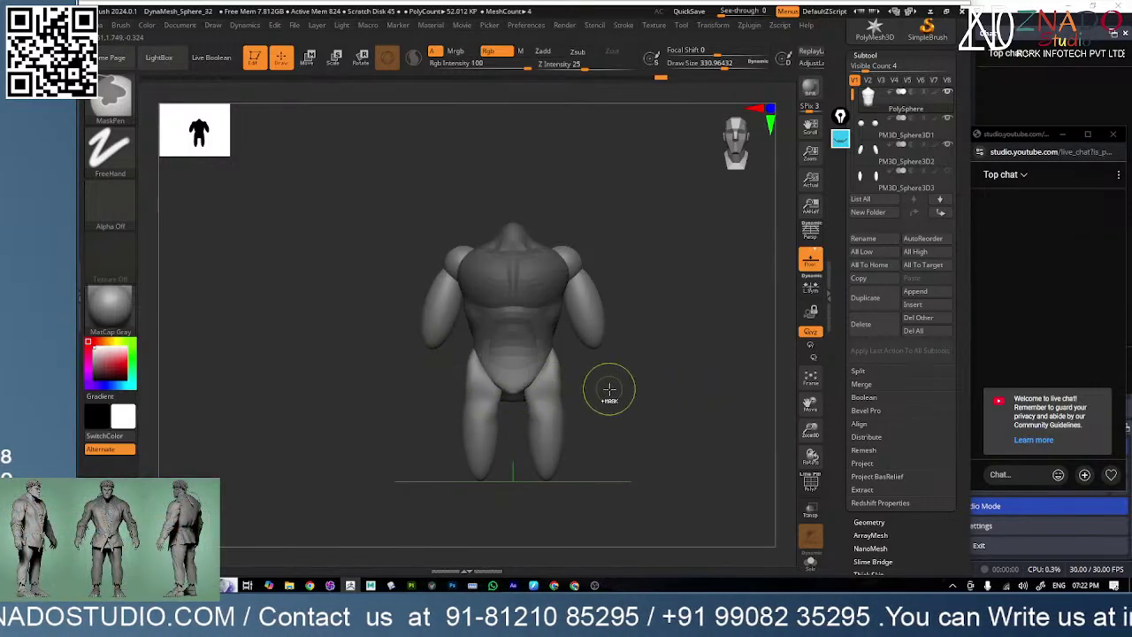
- Move the unmasked pelvis straight down between the thighs and clear the torso mask
key("w")
left_click_drag(513, 242, 516, 263)
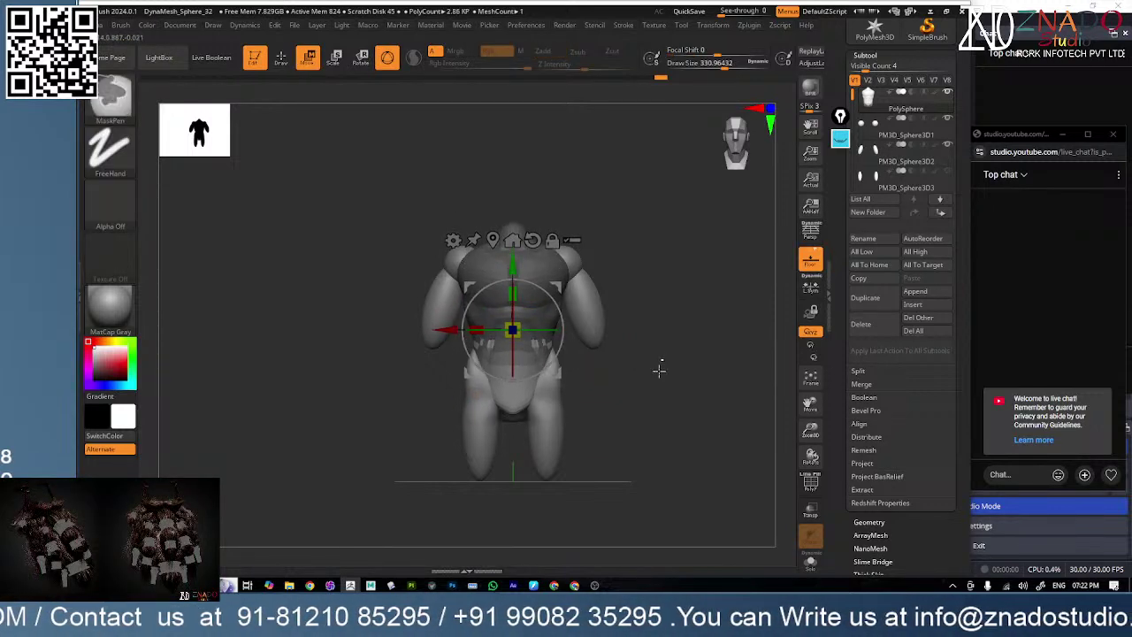
left_click_drag(660, 369, 636, 403, "ctrl")
left_click(550, 417, "alt")
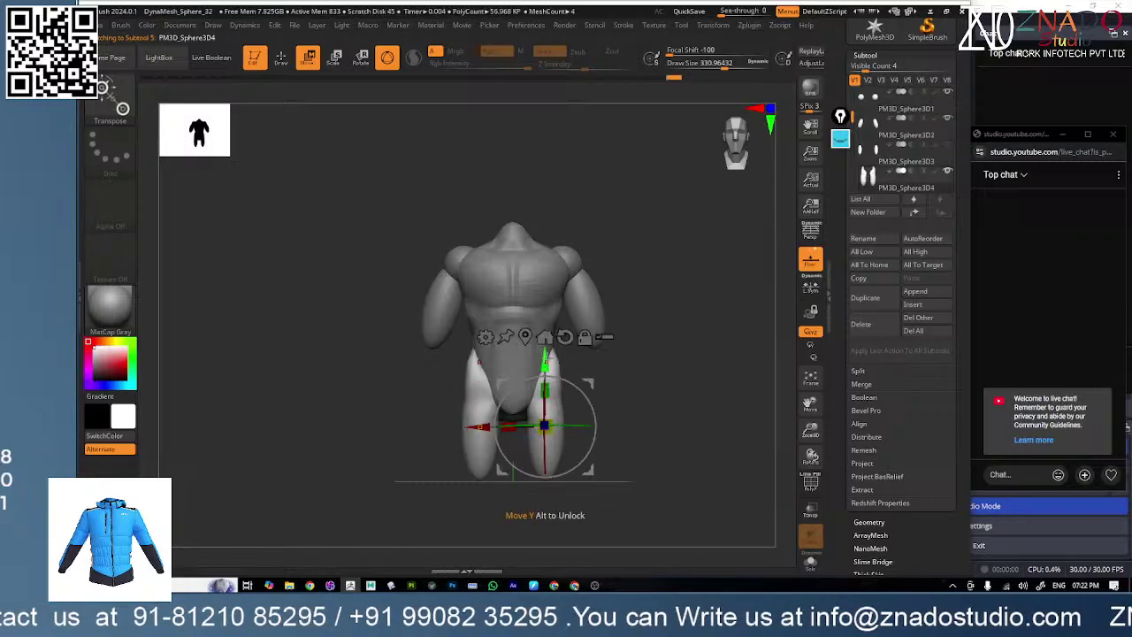
left_click_drag(545, 356, 649, 406)
key("b")
key("c")
key("b")
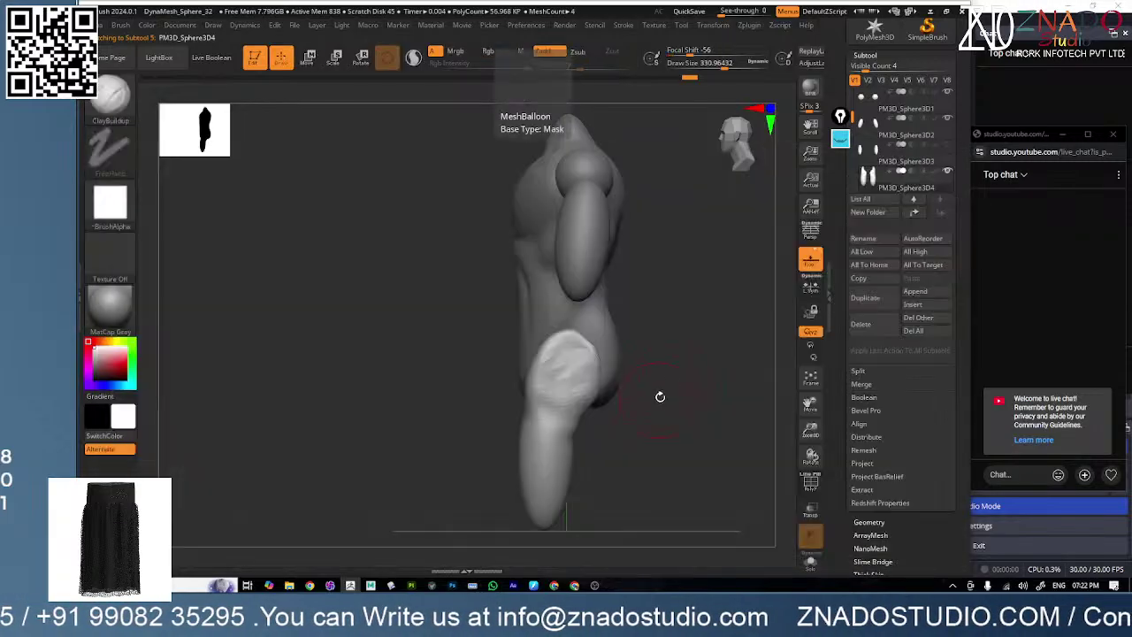
mouse_move(648, 315)
left_mouse_down()
mouse_move(633, 318)
mouse_move(662, 321)
mouse_move(637, 350)
mouse_move(597, 328)
left_mouse_up()
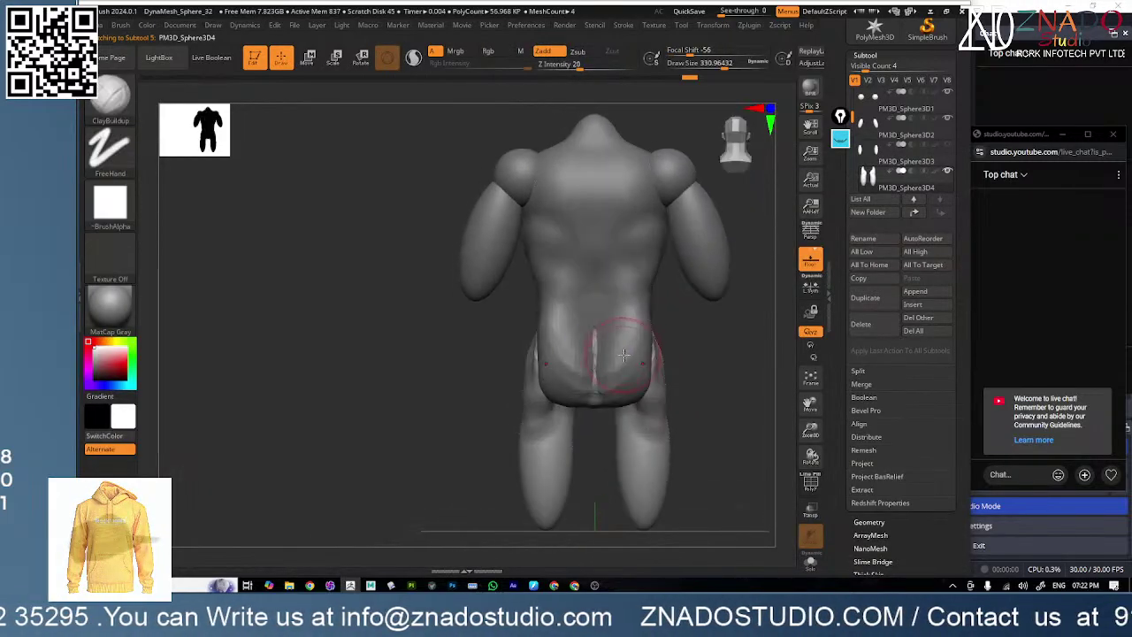
- Reshape the torso's waist and hip sides with the Move Topological brush at a draw size of about 559
left_click(629, 305, "alt")
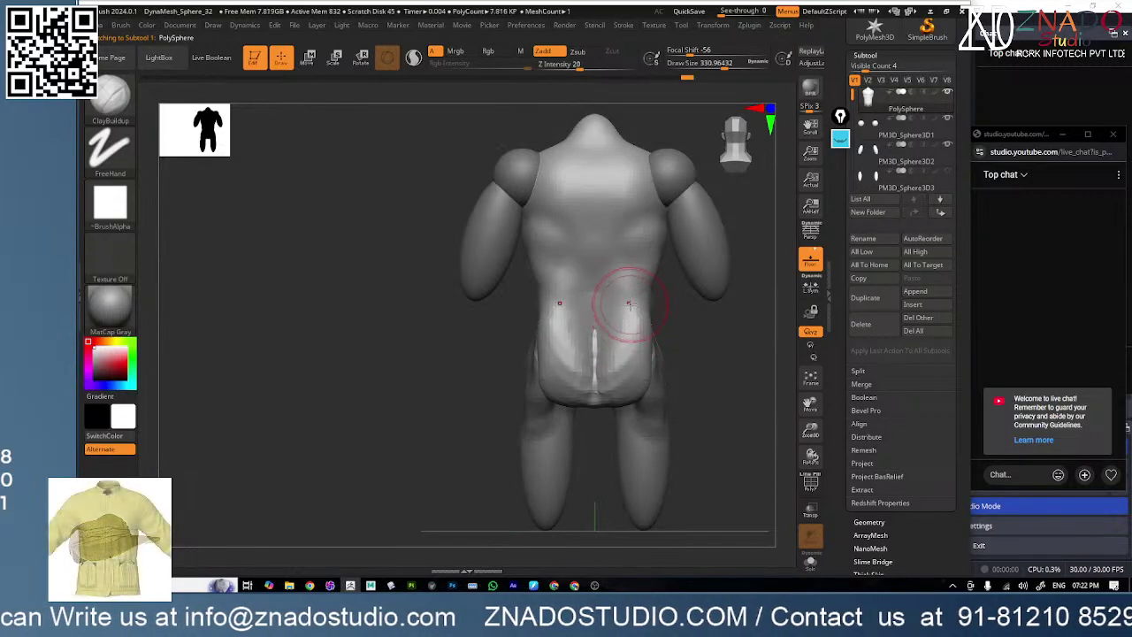
key("b")
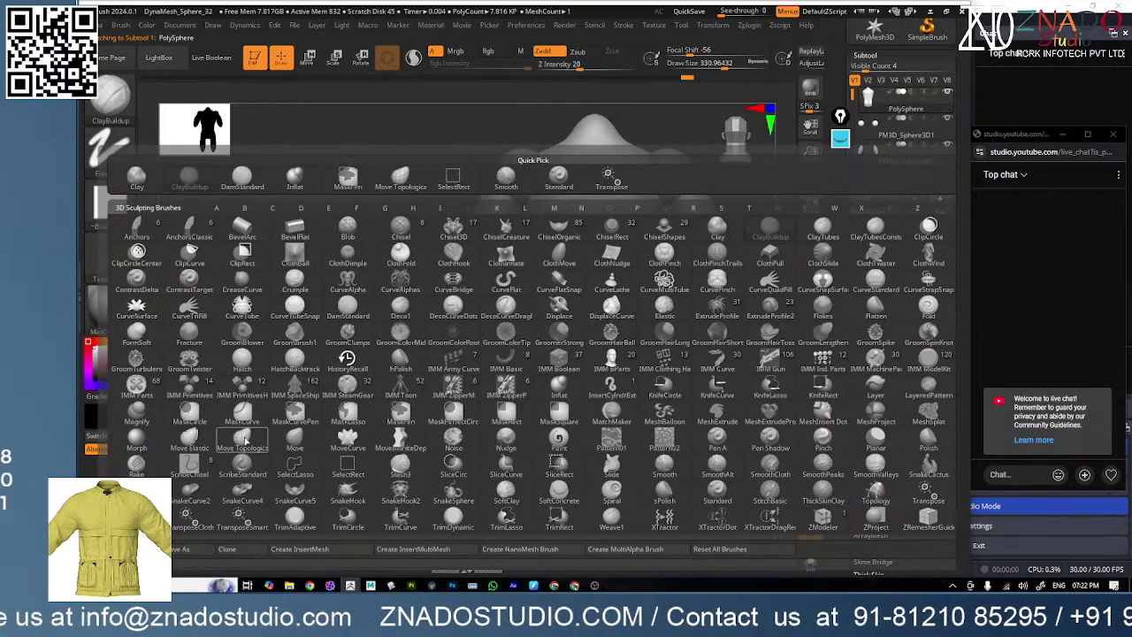
left_click(243, 440)
right_click(598, 288)
left_click(601, 291)
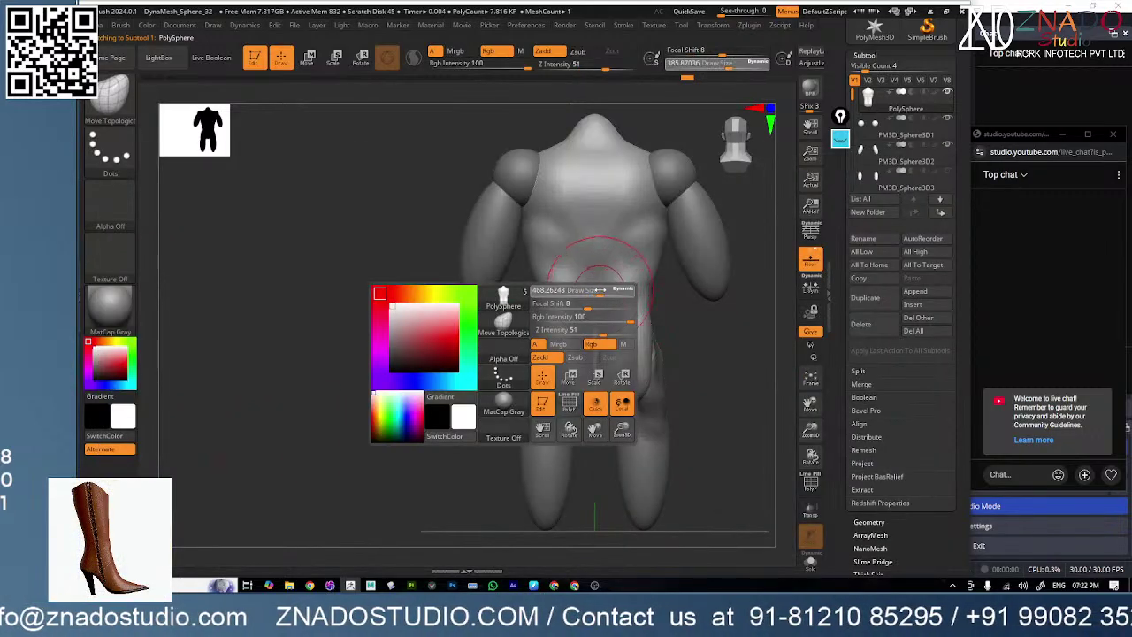
left_click_drag(650, 297, 635, 302)
mouse_move(575, 384)
right_mouse_down()
mouse_move(595, 396)
mouse_move(675, 310)
mouse_move(680, 343)
right_mouse_up()
left_click_drag(675, 371, 605, 370, "alt")
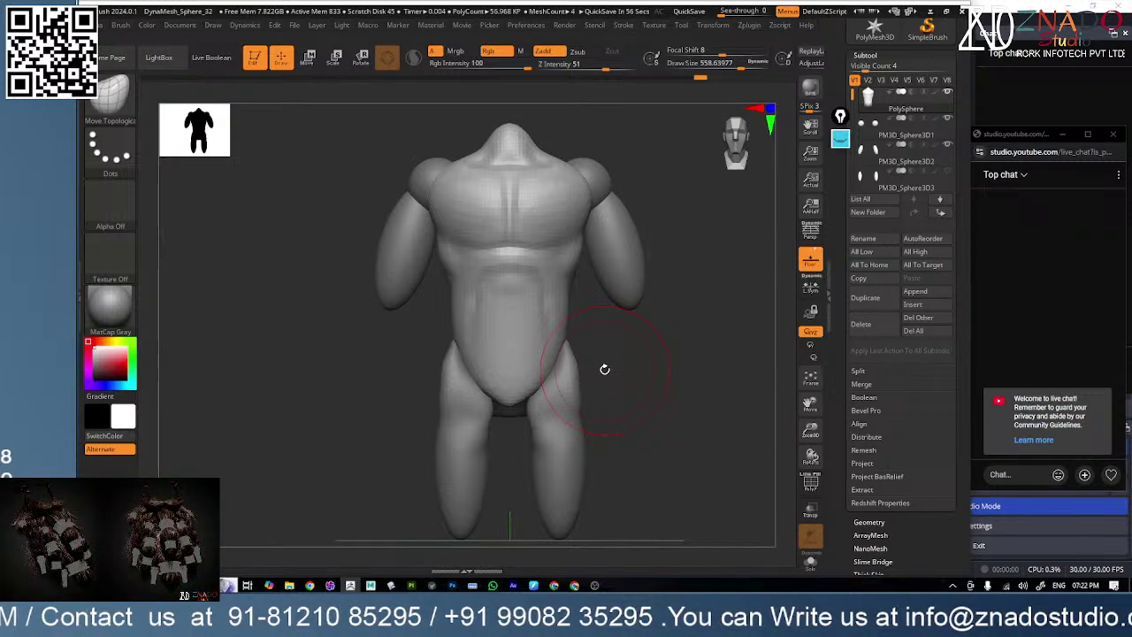
- Swell the top of the neck into a small head form using the Inflat brush at a draw size of about 311
left_click_drag(632, 388, 610, 495)
right_click_drag(548, 286, 488, 281, "ctrl")
right_click_drag(501, 218, 497, 276)
key("space")
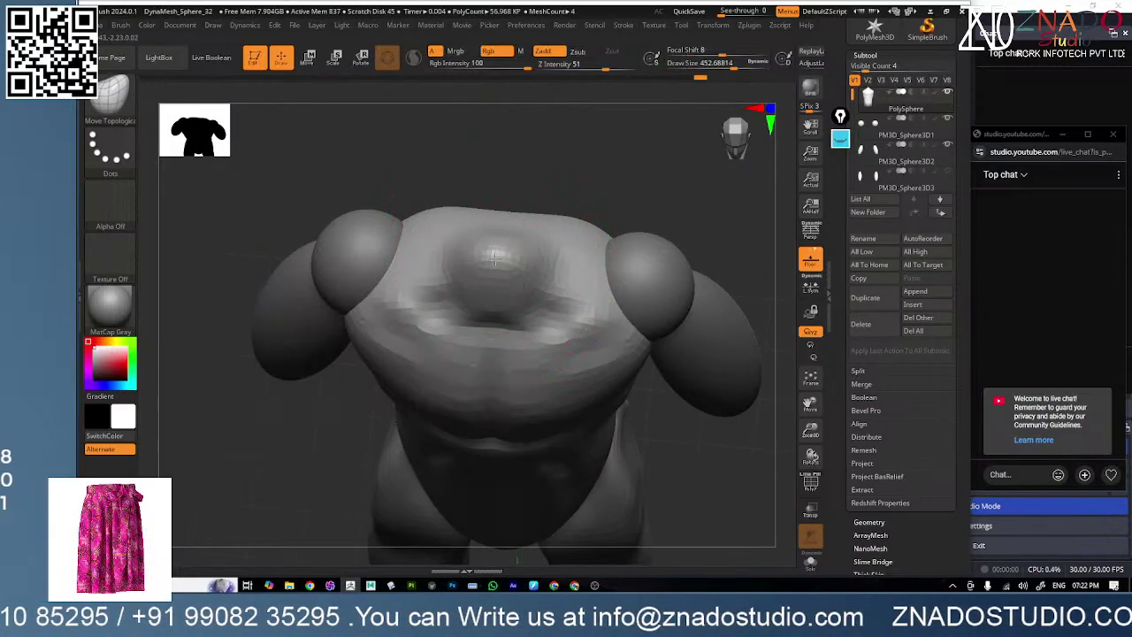
key("b")
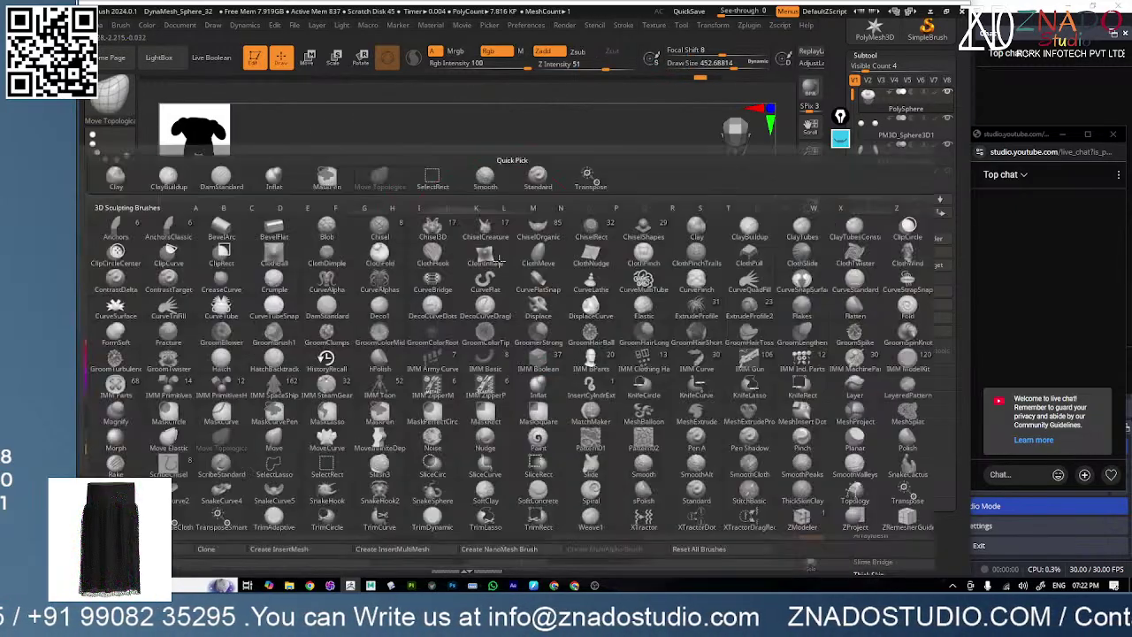
left_click(538, 389)
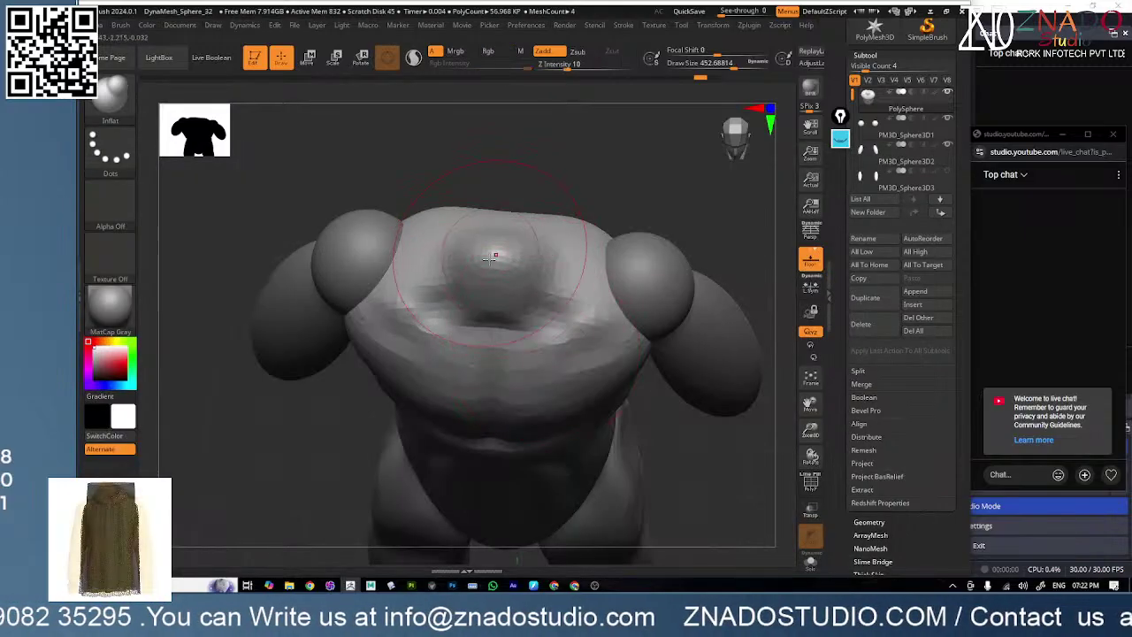
key("space")
left_click_drag(493, 250, 492, 252)
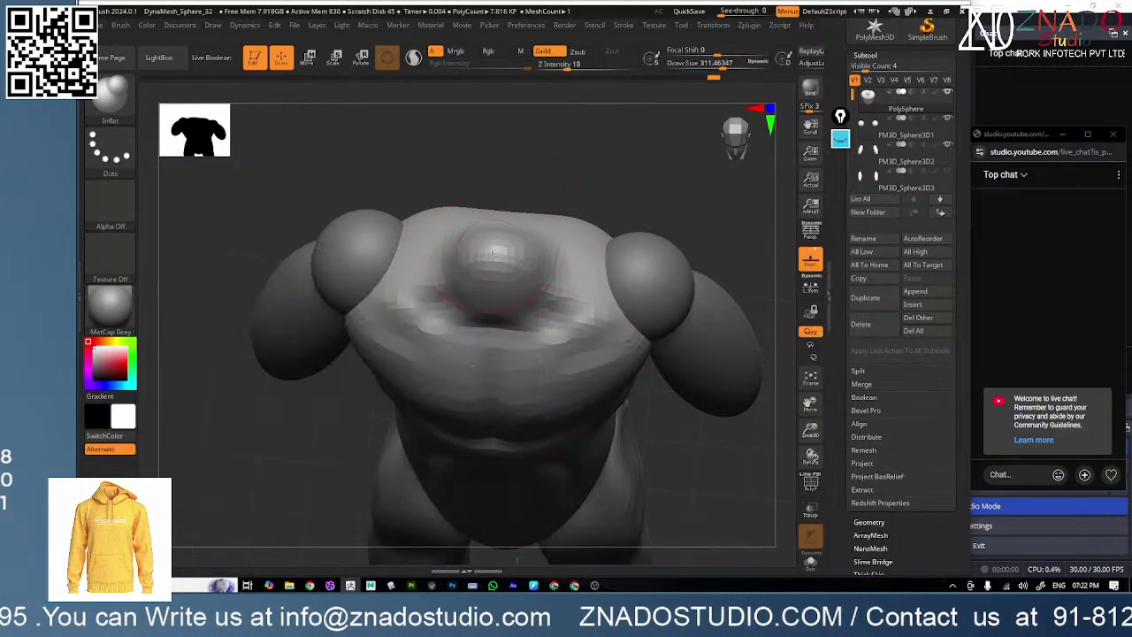
mouse_move(495, 278)
right_mouse_down()
mouse_move(492, 235)
mouse_move(525, 297)
mouse_move(552, 306)
right_mouse_up()
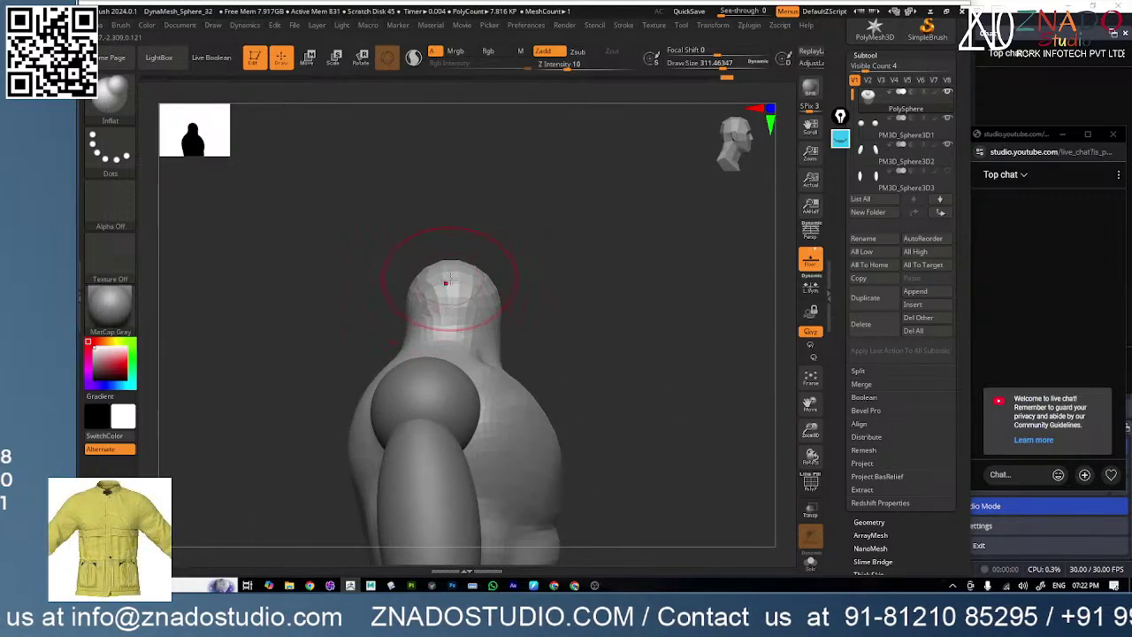
left_click_drag(456, 265, 498, 290)
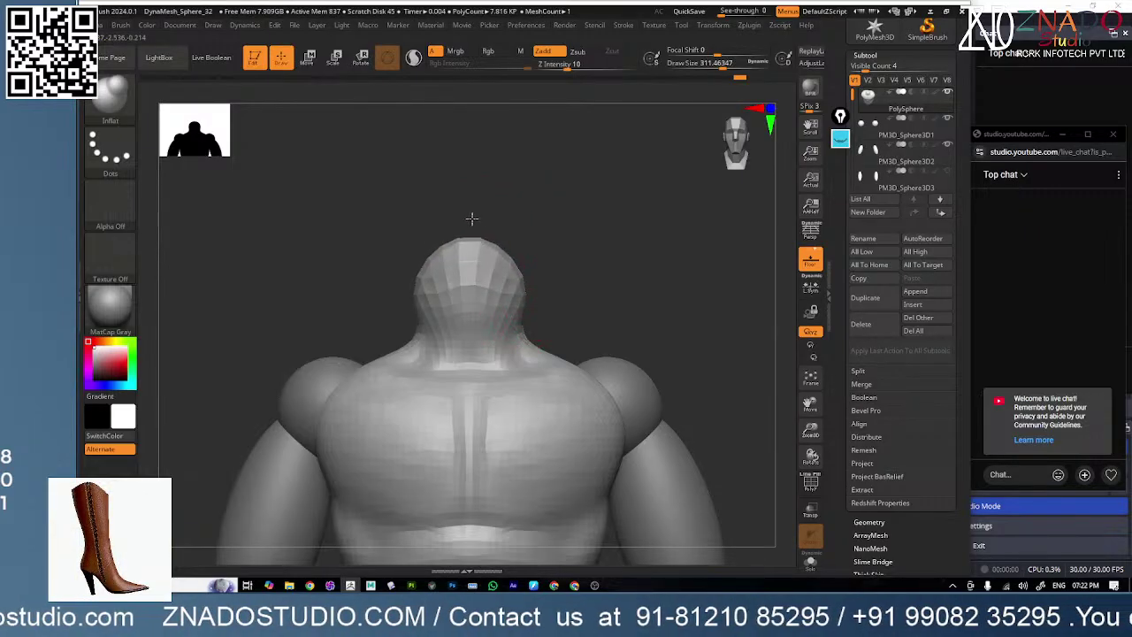
- Enlarge the head form on all sides with the Inflat brush at a draw size of about 400
left_click_drag(489, 266, 563, 248)
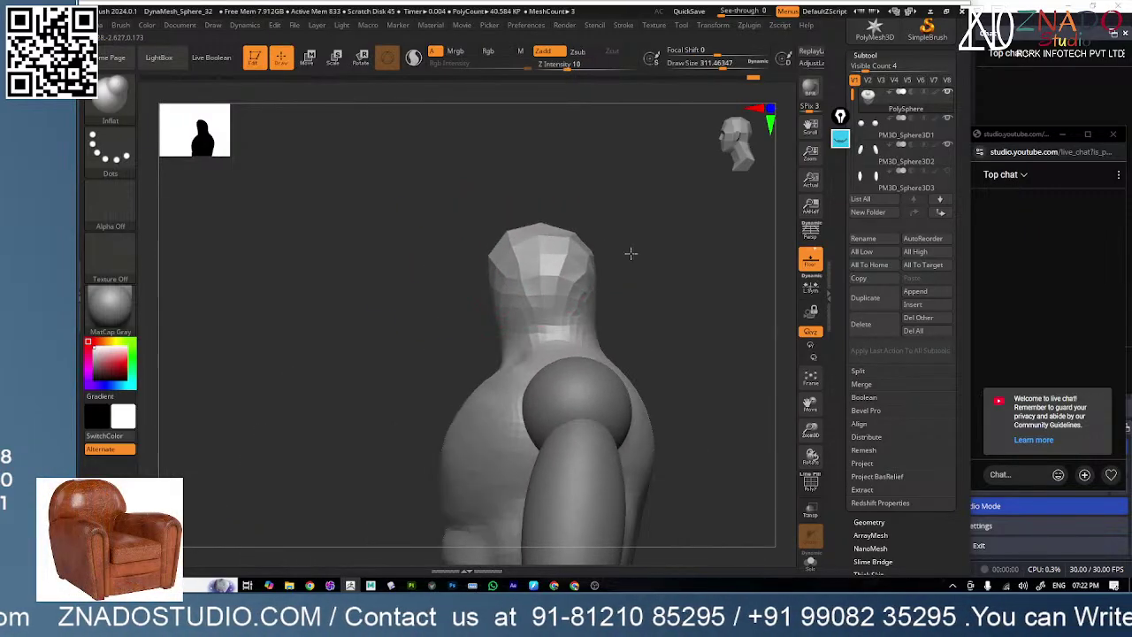
right_click_drag(542, 277, 564, 268)
key("space")
left_click_drag(563, 268, 574, 266)
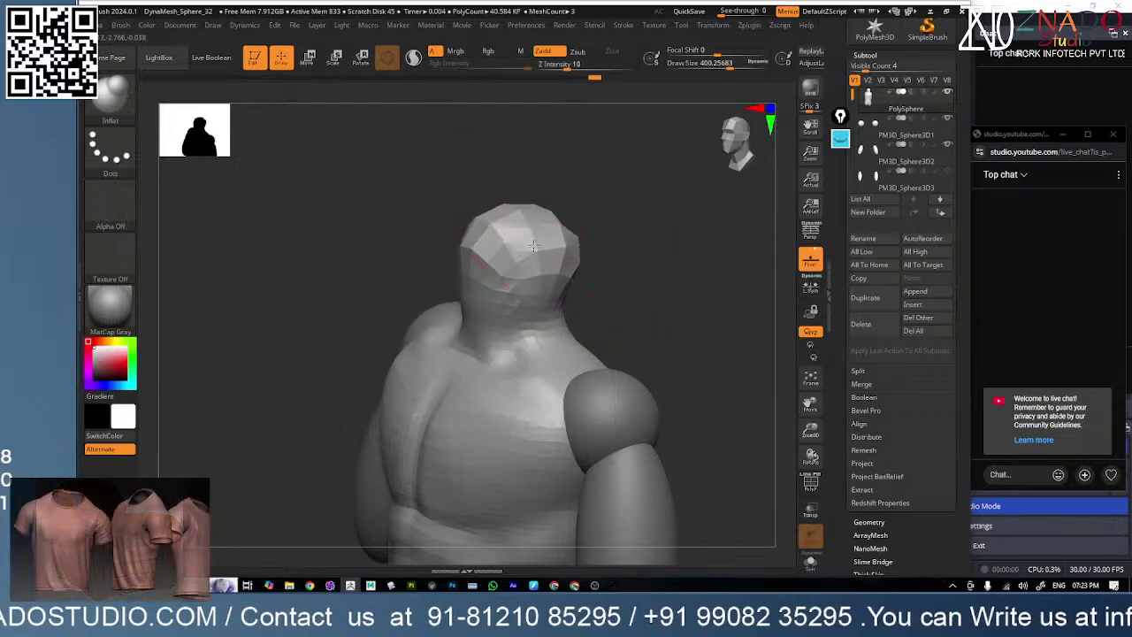
mouse_move(561, 222)
left_mouse_down()
mouse_move(513, 247)
mouse_move(596, 202)
mouse_move(627, 230)
mouse_move(530, 202)
mouse_move(538, 241)
left_mouse_up()
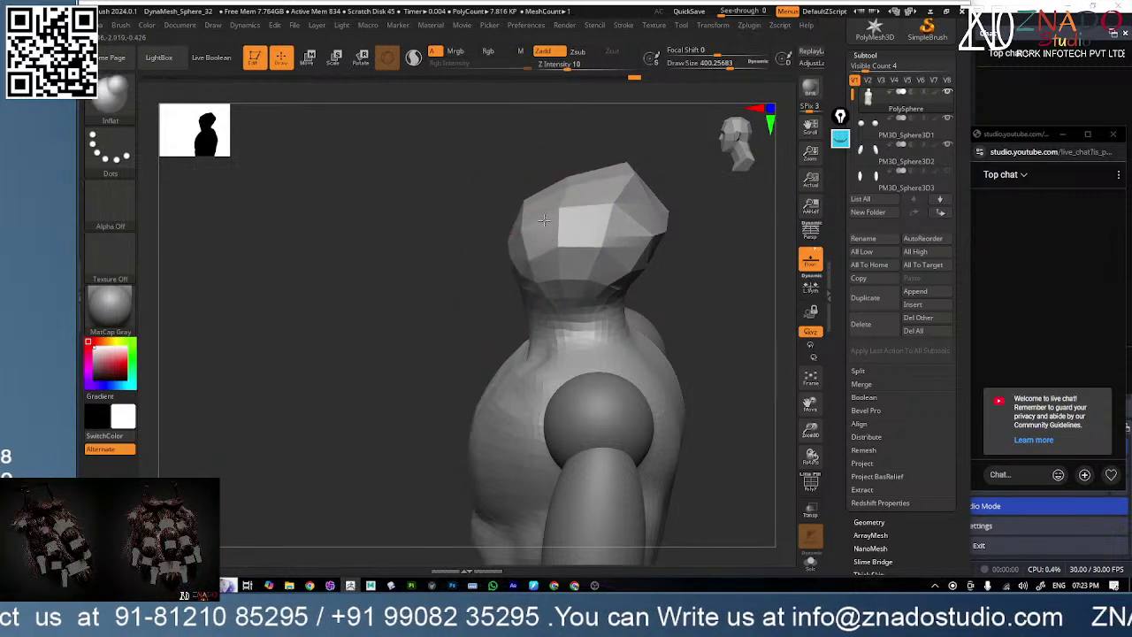
- Remesh the stretched head with DynaMesh, smooth its sides, inflate the crown into a dome and remesh again
right_click_drag(529, 233, 585, 217)
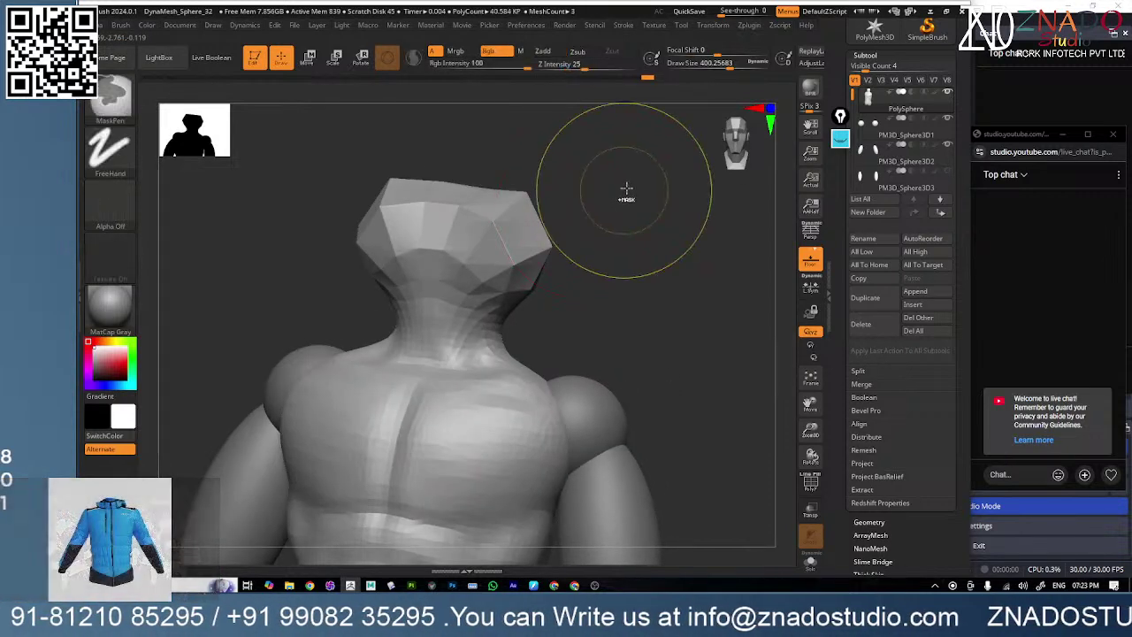
left_click_drag(627, 189, 626, 261, "ctrl")
right_click_drag(613, 275, 558, 256)
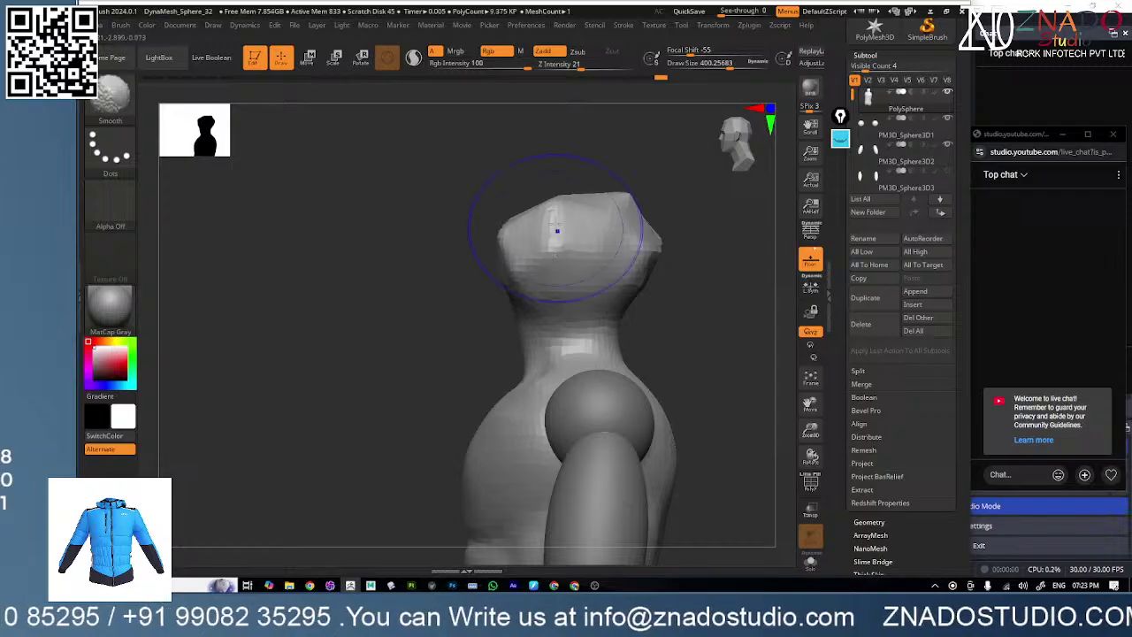
left_click_drag(550, 229, 534, 233)
right_click_drag(538, 237, 596, 241)
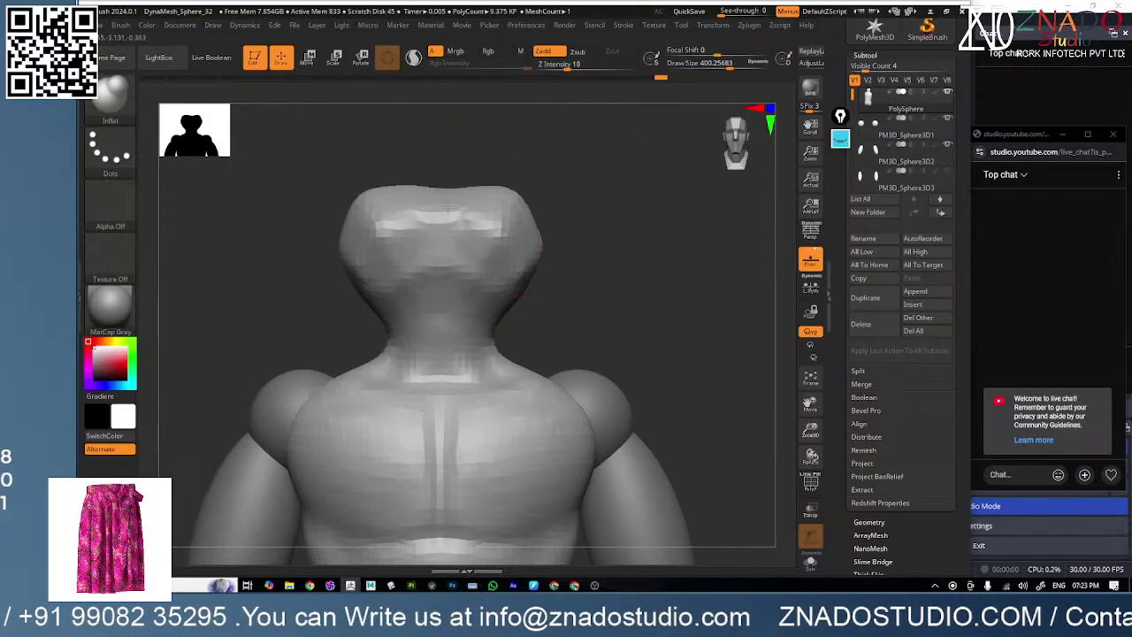
left_click_drag(447, 207, 444, 197)
left_click_drag(582, 214, 628, 283, "ctrl")
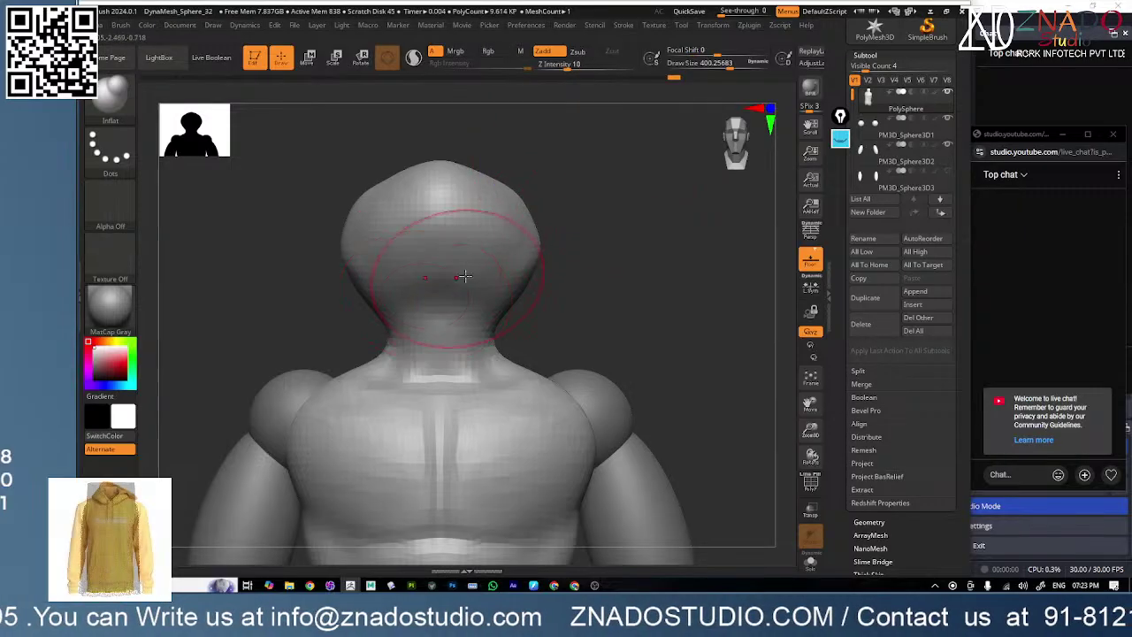
- Inflate the back of the head from behind and smooth the new volume
right_click_drag(545, 267, 432, 300)
left_click_drag(433, 301, 519, 183)
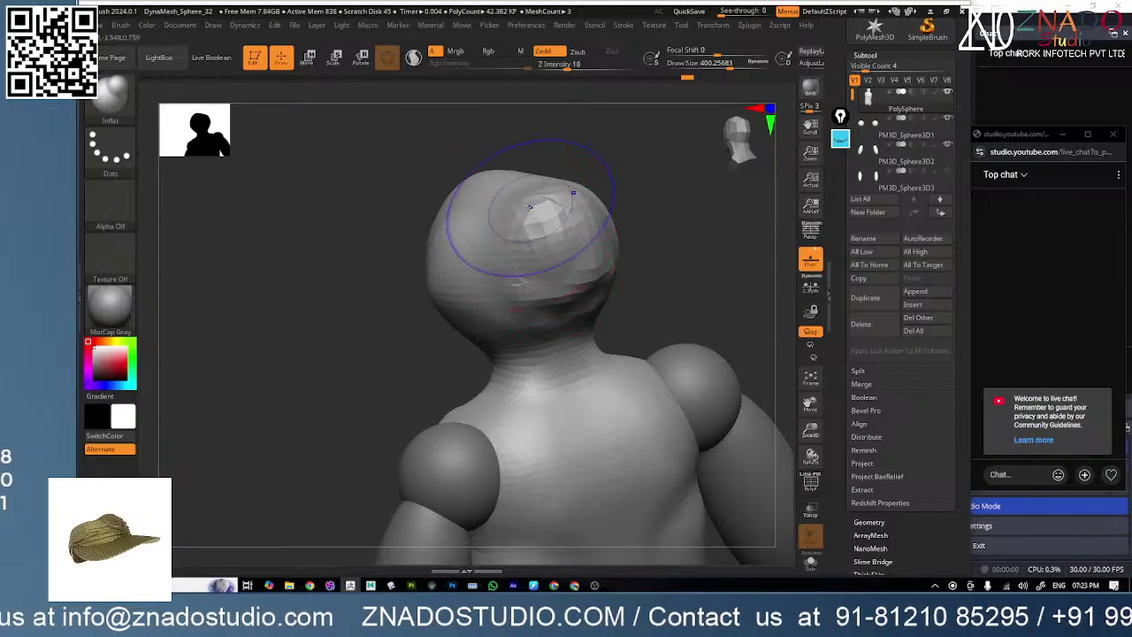
mouse_move(646, 232)
left_mouse_down("shift")
mouse_move(652, 253)
mouse_move(695, 253)
mouse_move(586, 295)
mouse_move(672, 245)
mouse_move(628, 235)
left_mouse_up("shift")
right_click_drag(629, 235, 633, 316, "ctrl")
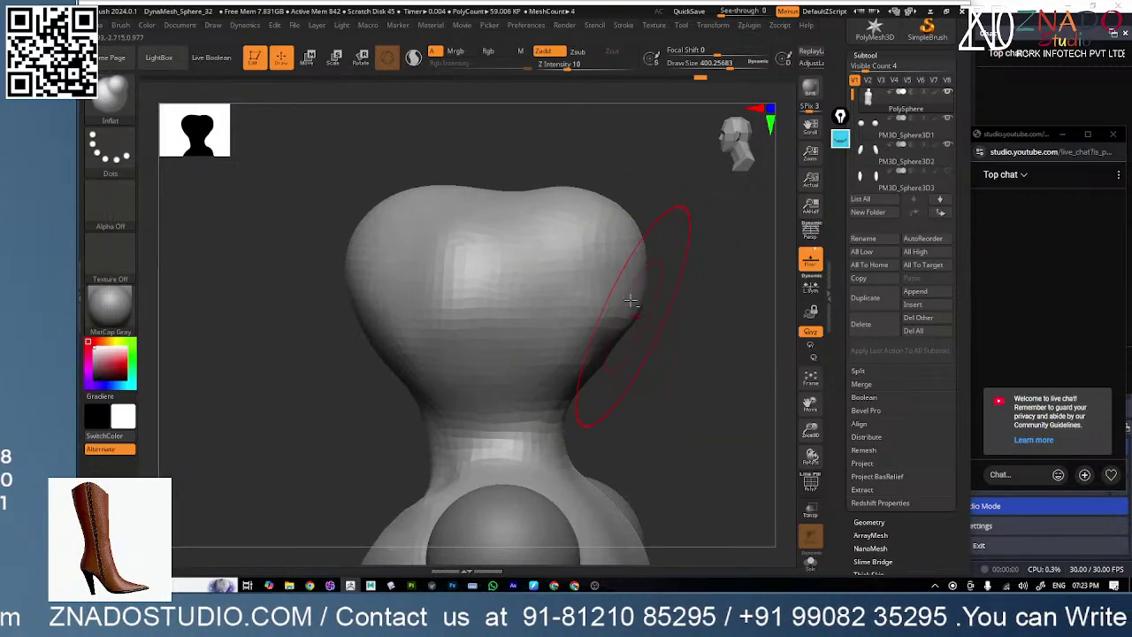
- Fill the dip across the crown with the Inflat brush and smooth the head into a rounded skull shape
key("shift")
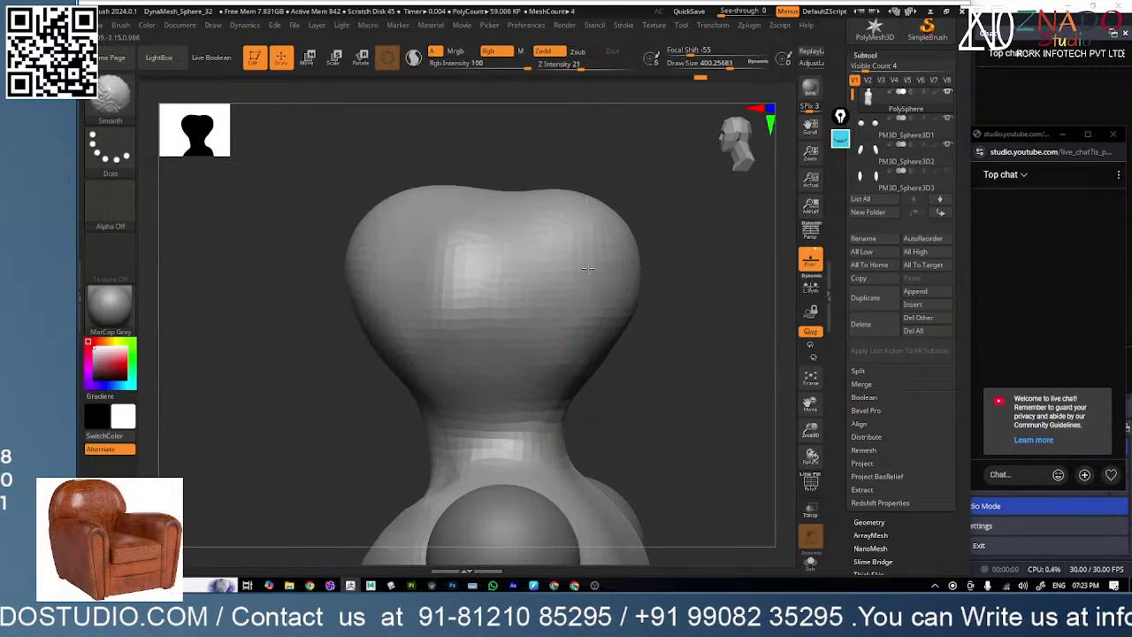
right_click_drag(558, 202, 503, 240)
mouse_move(500, 182)
left_mouse_down()
mouse_move(510, 157)
mouse_move(458, 185)
mouse_move(460, 225)
mouse_move(529, 197)
mouse_move(520, 227)
left_mouse_up()
key("shift")
left_click_drag(445, 315, 450, 246, "shift")
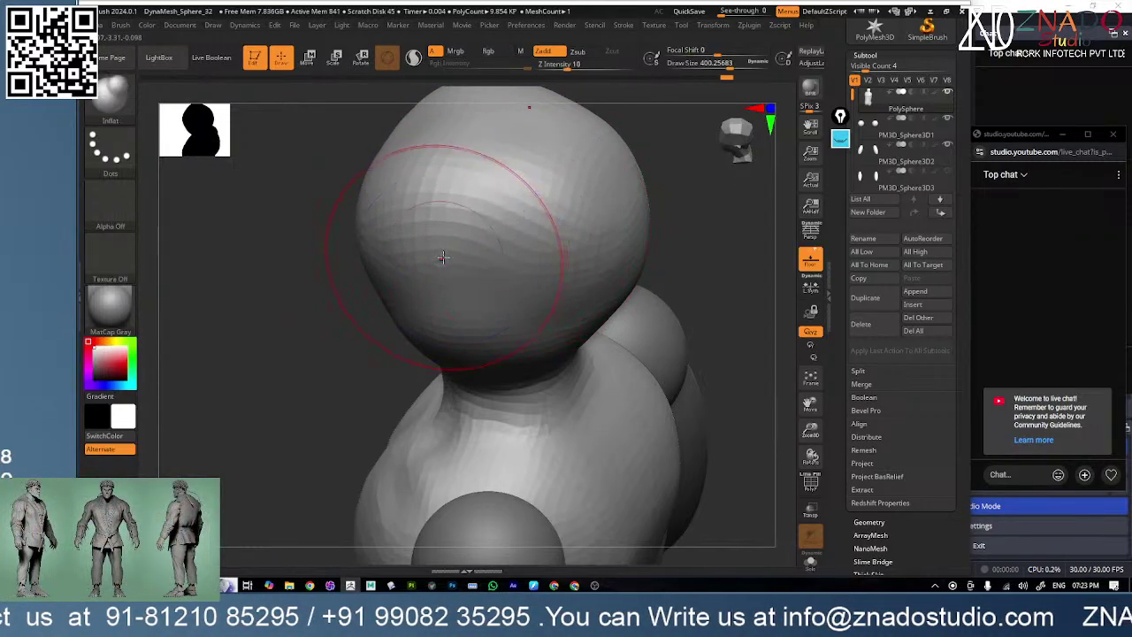
right_click_drag(443, 259, 468, 172)
left_click_drag(427, 280, 471, 266, "shift")
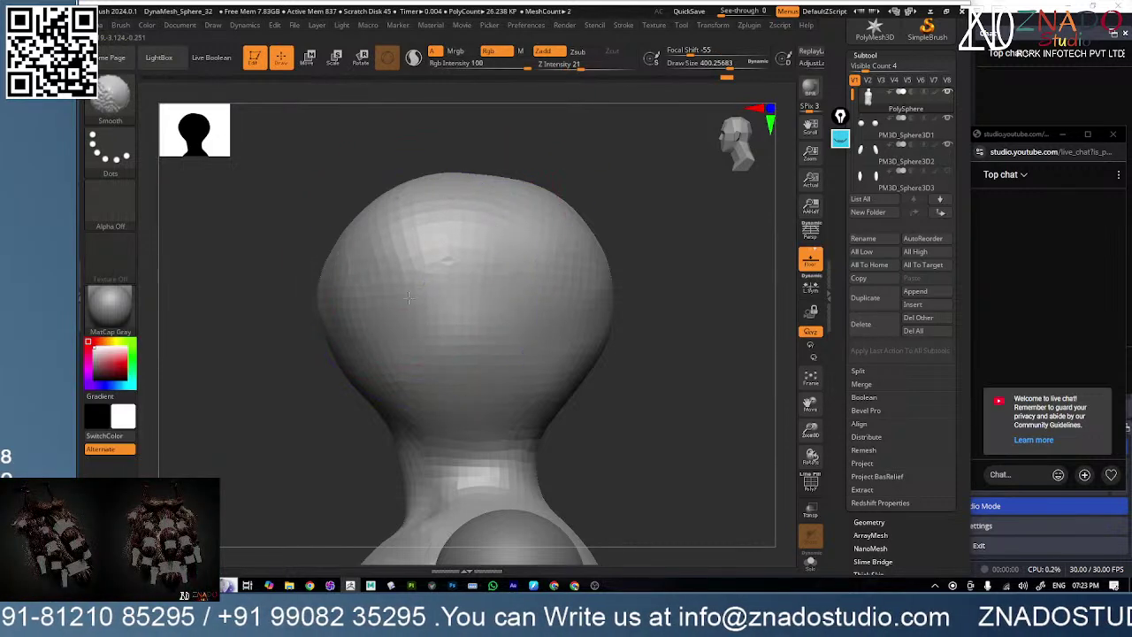
mouse_move(364, 297)
right_mouse_down()
mouse_move(412, 306)
mouse_move(494, 283)
right_mouse_up()
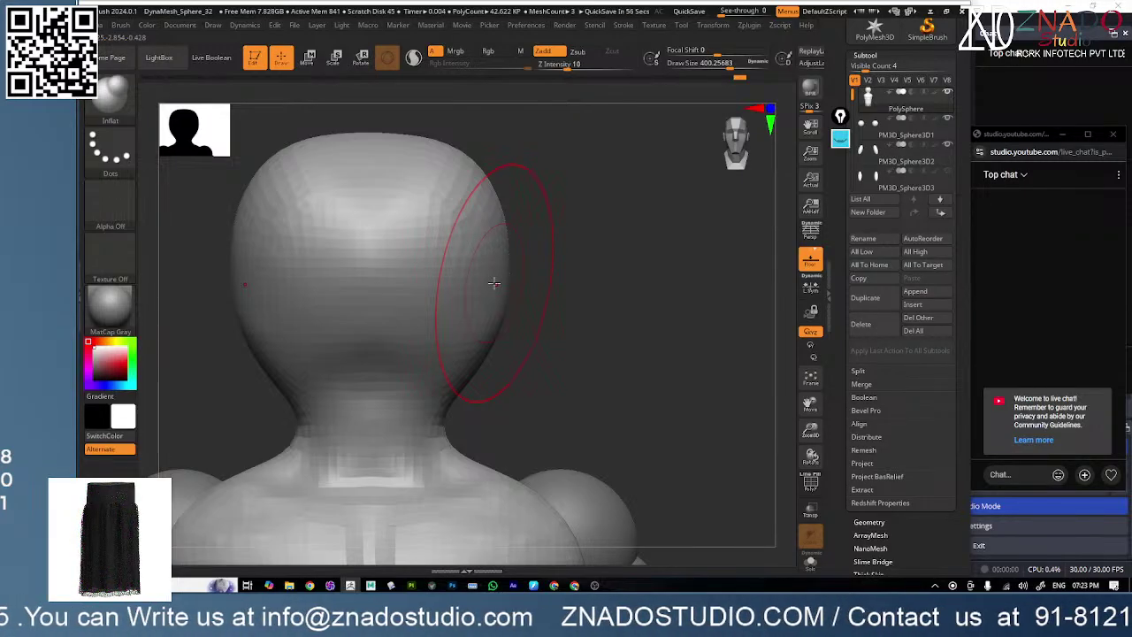
- Flatten both sides of the head with the hPolish brush at a draw size of about 400
key("b")
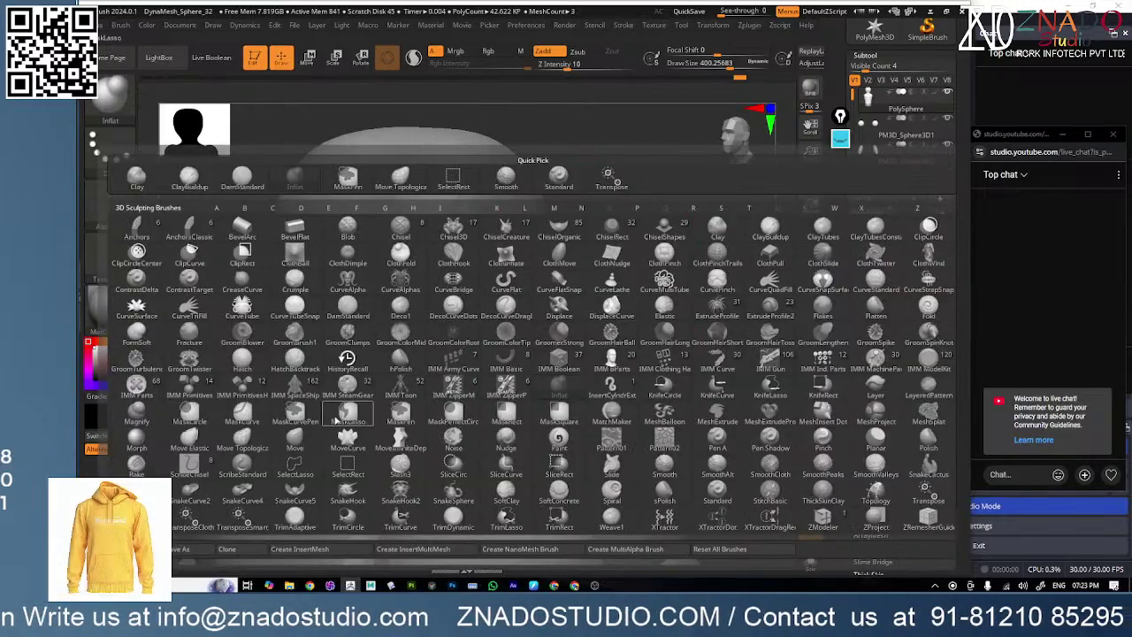
left_click(403, 365)
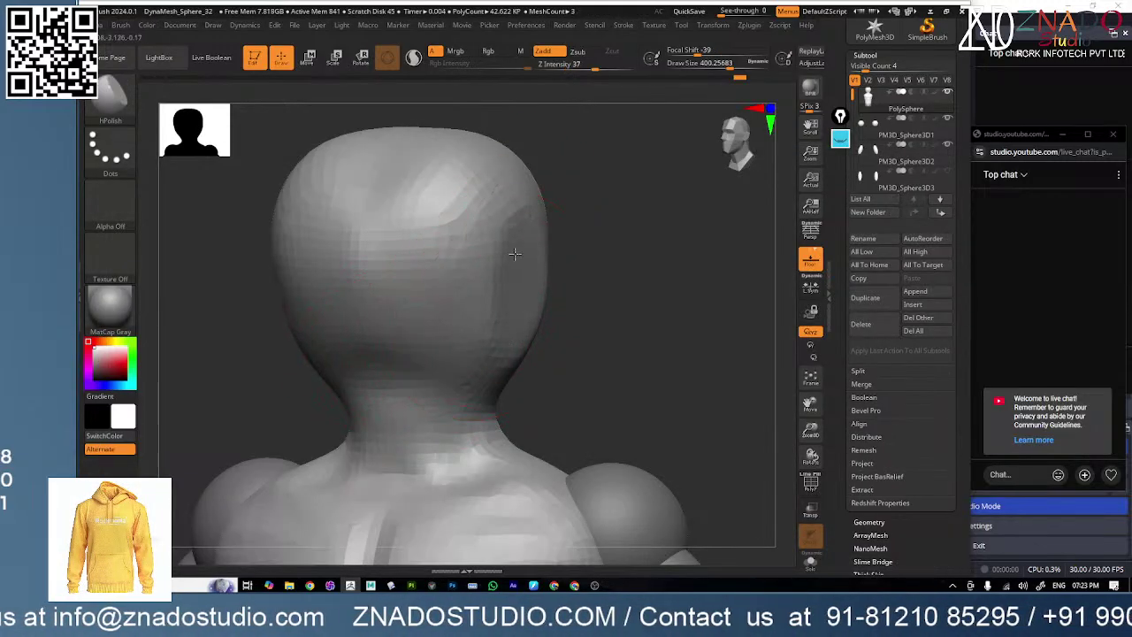
mouse_move(514, 253)
left_mouse_down()
mouse_move(510, 328)
mouse_move(497, 256)
left_mouse_up()
mouse_move(581, 255)
left_mouse_down()
mouse_move(505, 257)
mouse_move(612, 241)
left_mouse_up()
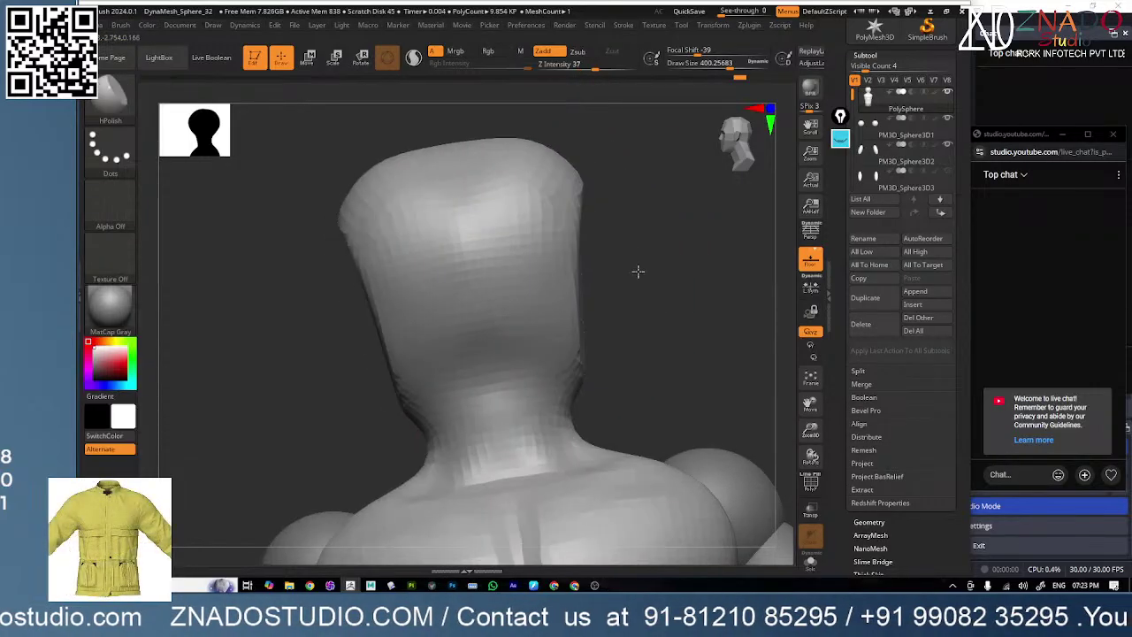
- Pull the face and chin forward with the Move Topological brush and smooth the flattened side of the head at a draw size of about 525
left_click_drag(637, 270, 652, 255)
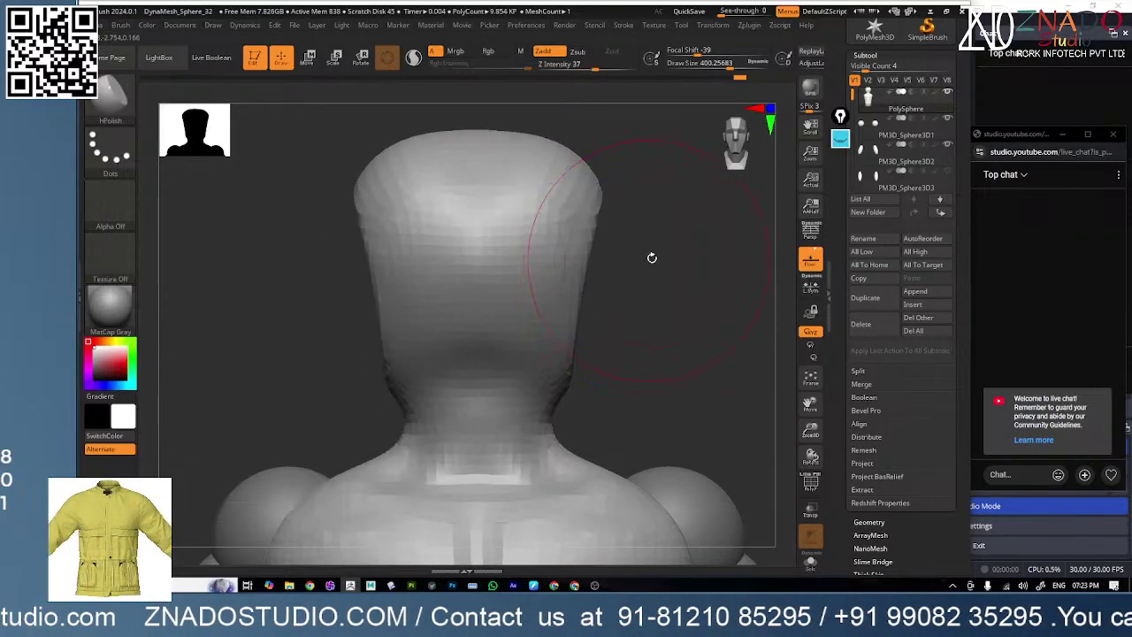
mouse_move(596, 268)
right_mouse_down()
mouse_move(578, 278)
mouse_move(586, 265)
right_mouse_up()
key("b")
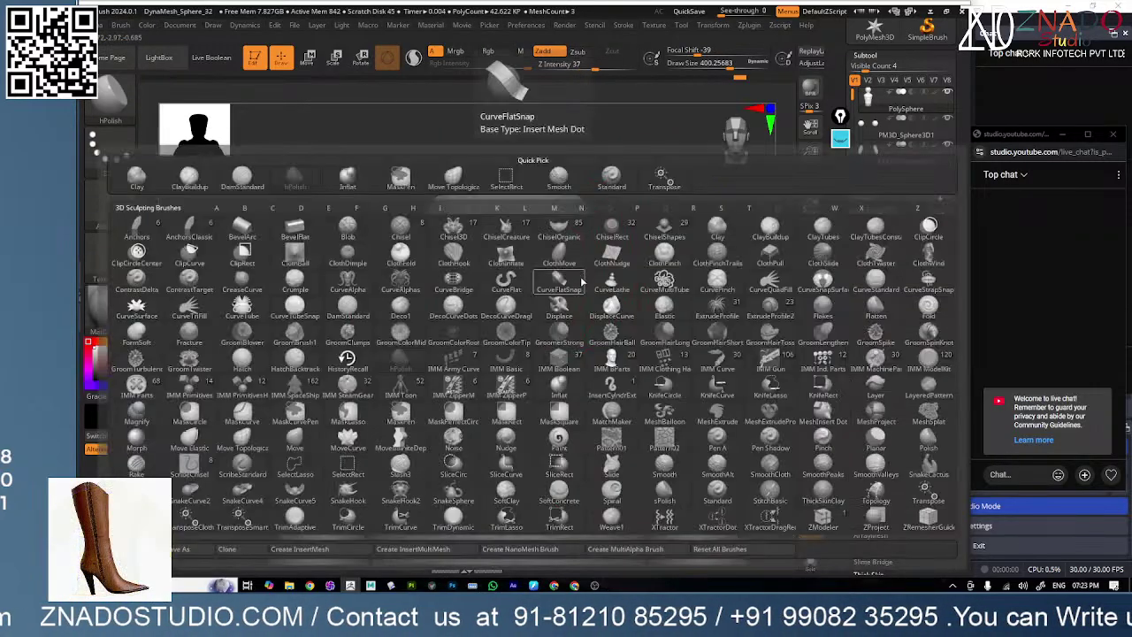
left_click(242, 442)
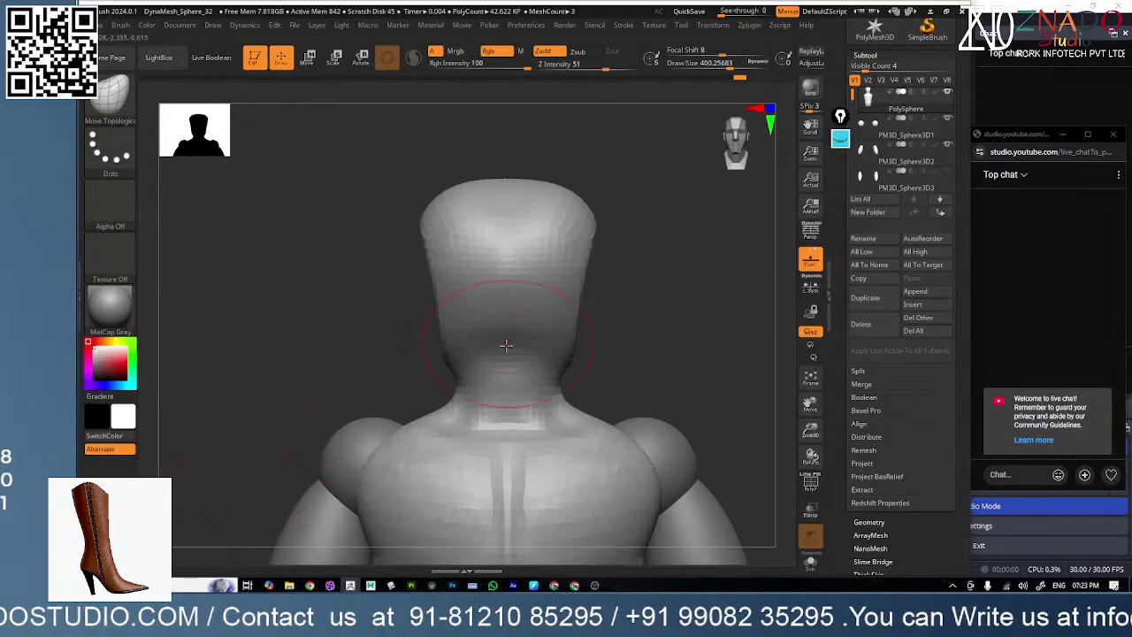
key("space")
mouse_move(522, 312)
left_mouse_down()
mouse_move(509, 312)
mouse_move(505, 356)
mouse_move(517, 323)
mouse_move(510, 331)
left_mouse_up()
key("space")
right_click_drag(510, 331, 489, 330, "shift")
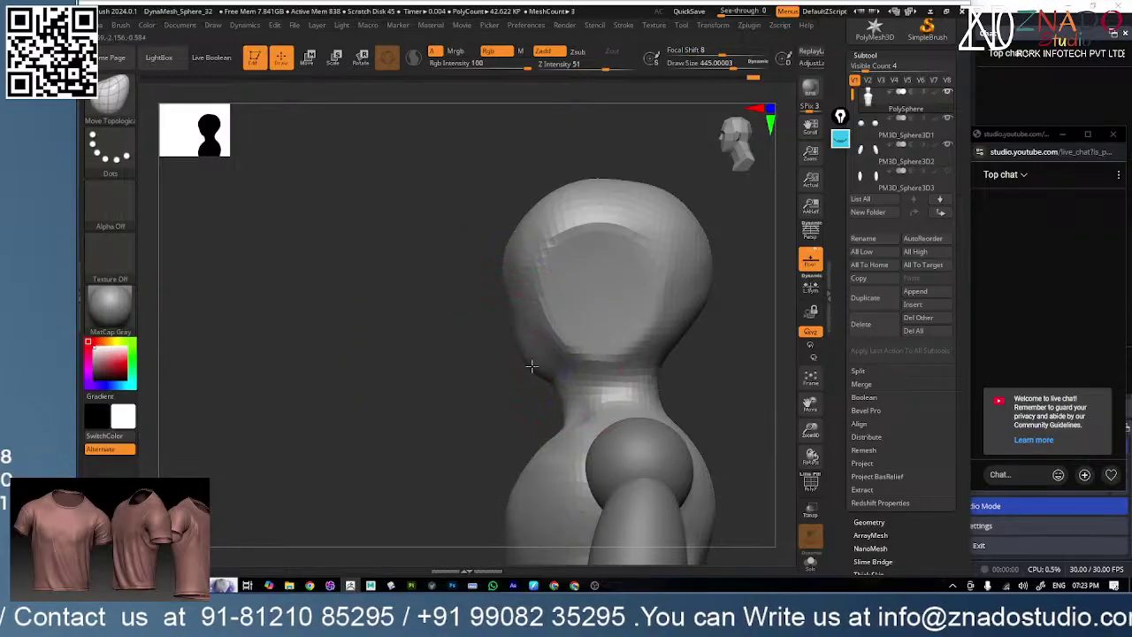
key("space")
left_click_drag(603, 282, 626, 283)
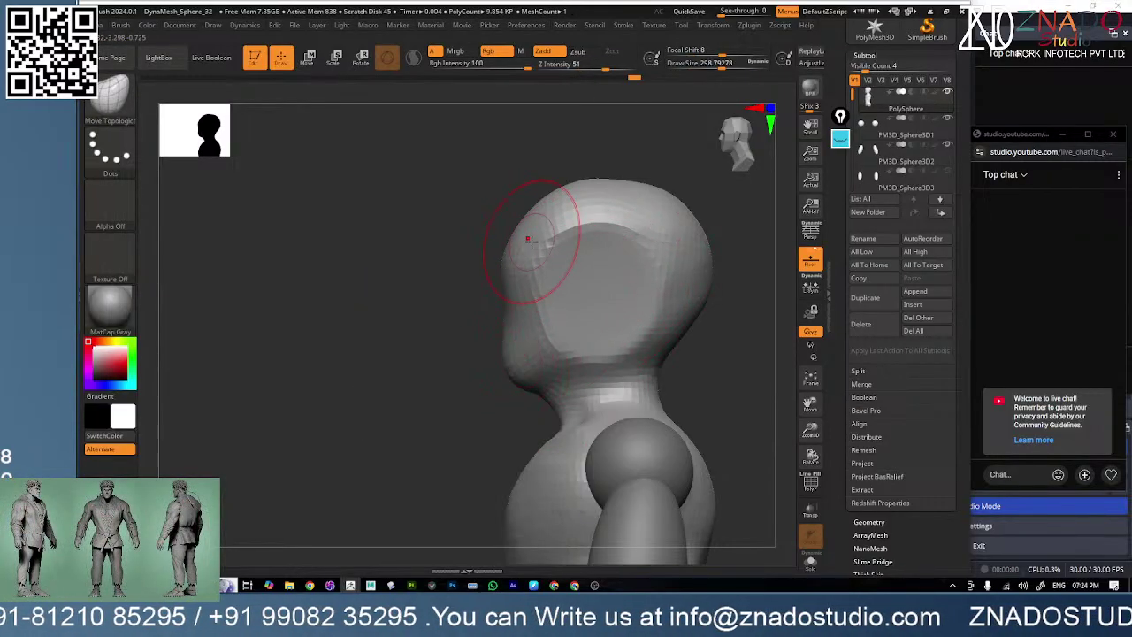
mouse_move(710, 300)
left_mouse_down()
mouse_move(560, 267)
mouse_move(545, 306)
mouse_move(604, 266)
left_mouse_up()
key("space")
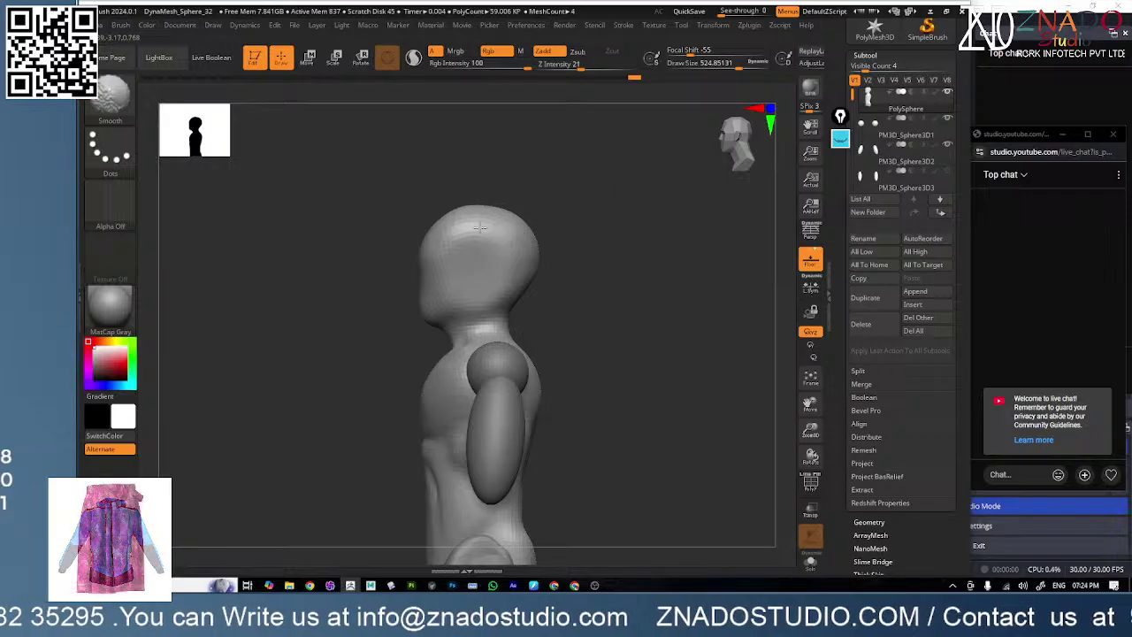
- Mask the head, invert the mask, move the head slightly upward to lengthen the neck, and clear the mask
left_click_drag(592, 188, 388, 328, "ctrl")
left_click(605, 266, "ctrl")
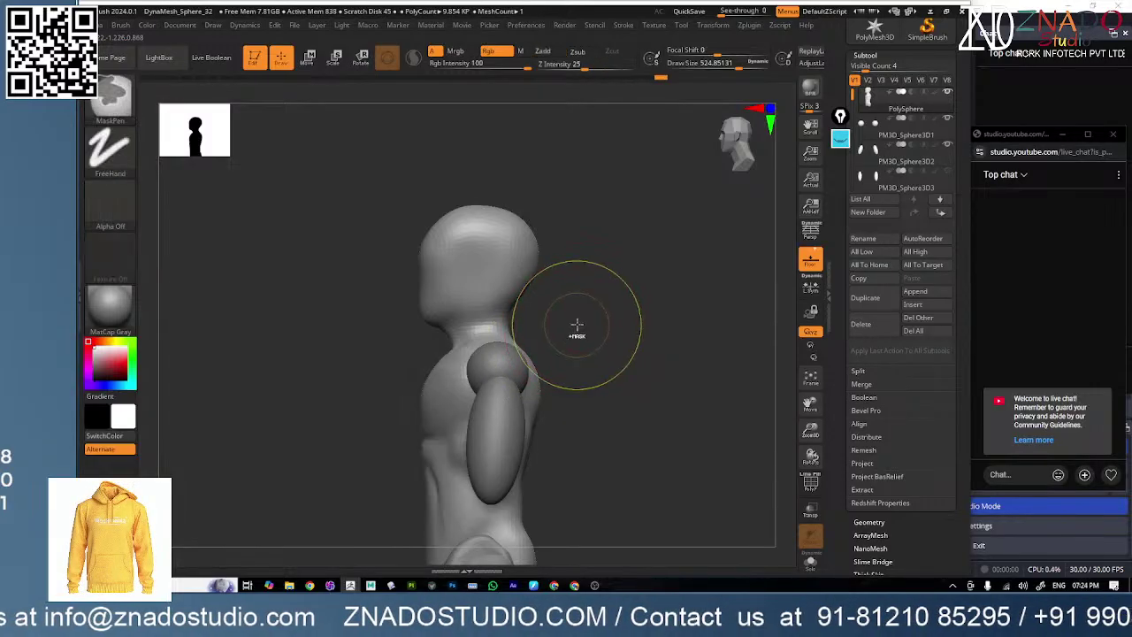
key("w")
left_click_drag(478, 403, 478, 395)
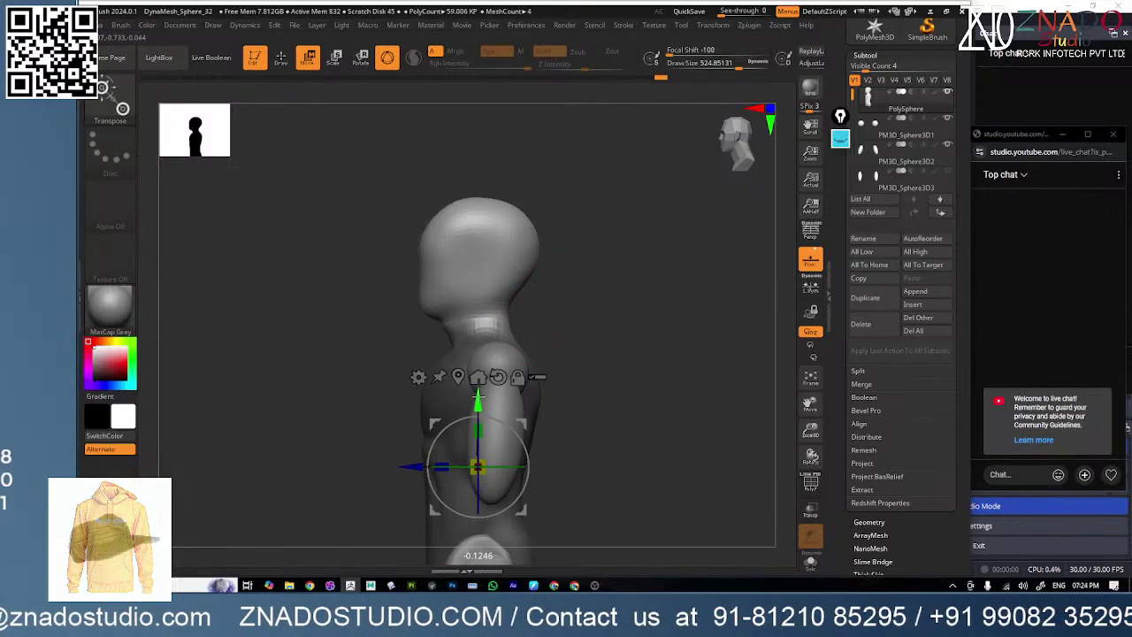
left_click_drag(560, 293, 577, 311, "ctrl")
- Push the back of the skull inward in side view with the Move Topological brush at a draw size of about 492
key("b")
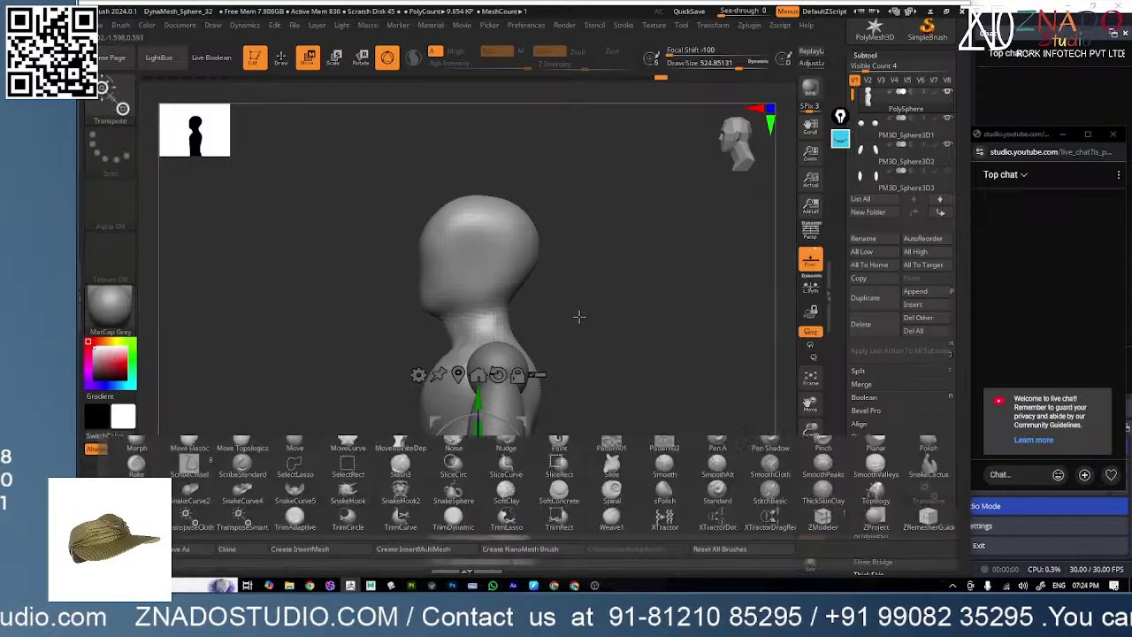
key("m")
key("t")
key("space")
mouse_move(580, 237)
left_mouse_down()
mouse_move(522, 251)
mouse_move(572, 237)
left_mouse_up()
key("space")
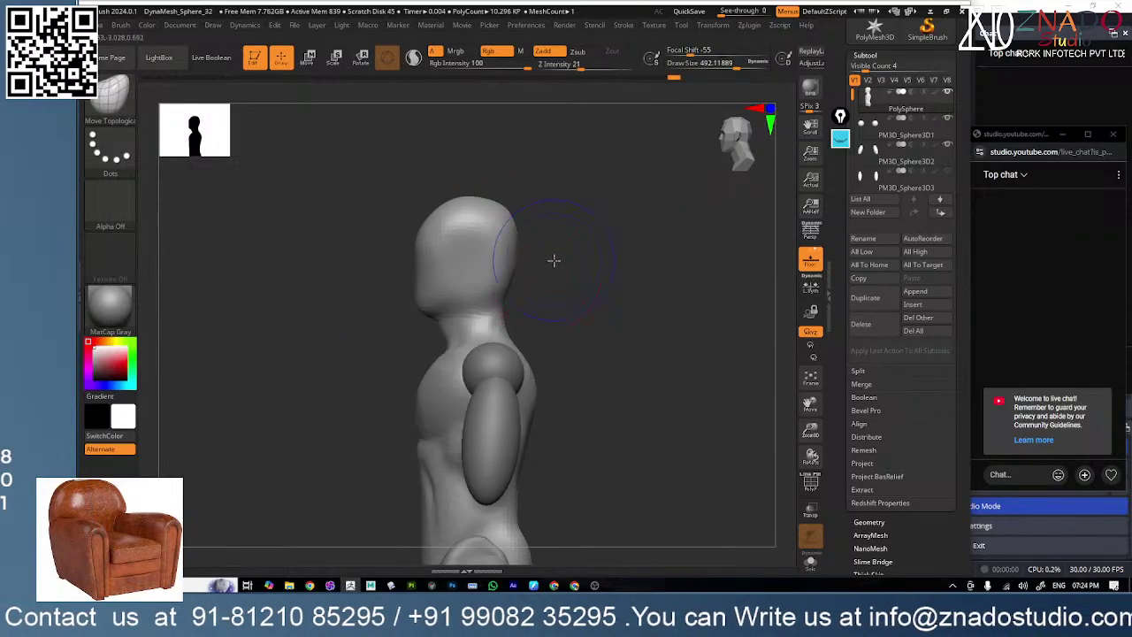
- Turn the figure to its front view and open the quick brush settings for the Move Topological brush
mouse_move(578, 315)
left_mouse_down()
mouse_move(581, 300)
mouse_move(630, 270)
left_mouse_up()
key("space")
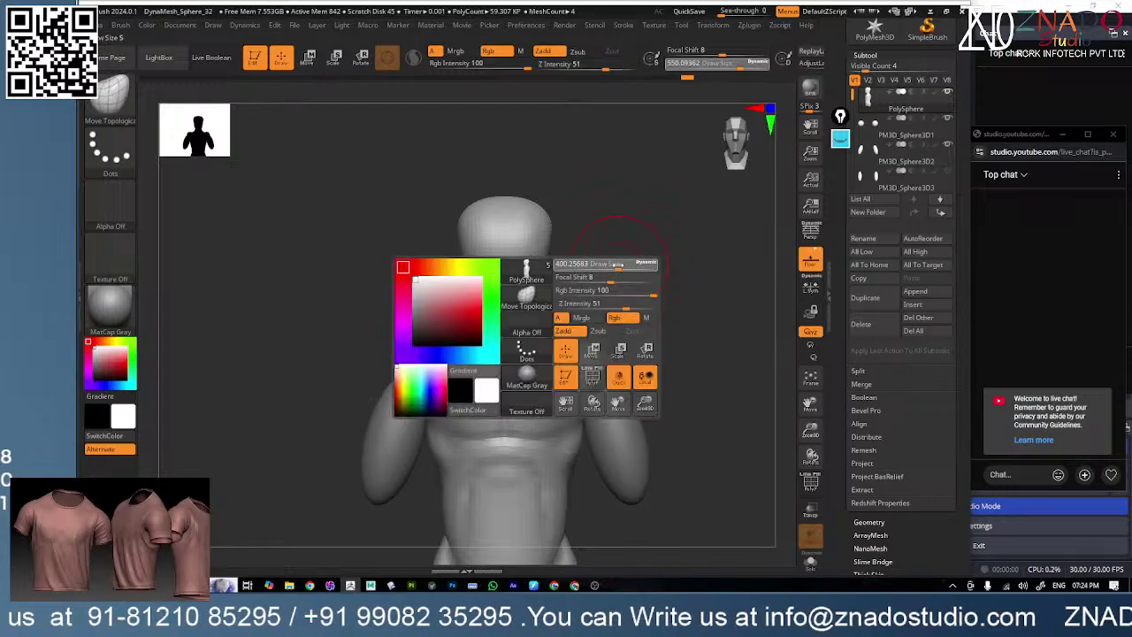
- Reshape the head's outline with the Move Topological brush at a draw size of about 386
right_click_drag(676, 259, 523, 290, "ctrl")
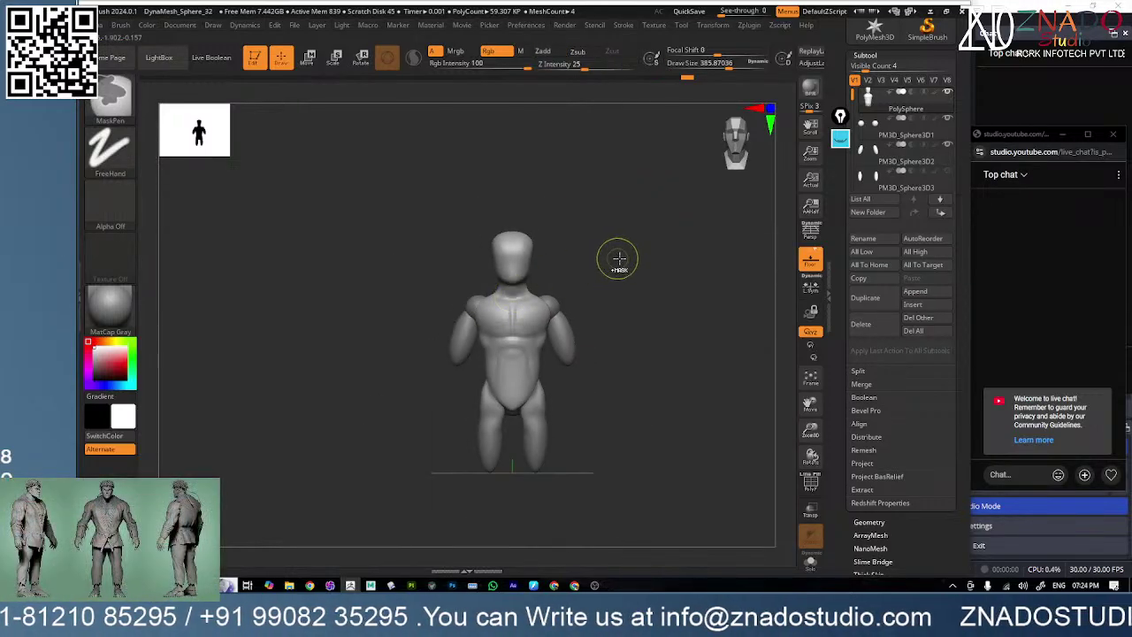
mouse_move(619, 260)
right_mouse_down("ctrl")
mouse_move(601, 253)
mouse_move(645, 246)
right_mouse_up("ctrl")
key("b")
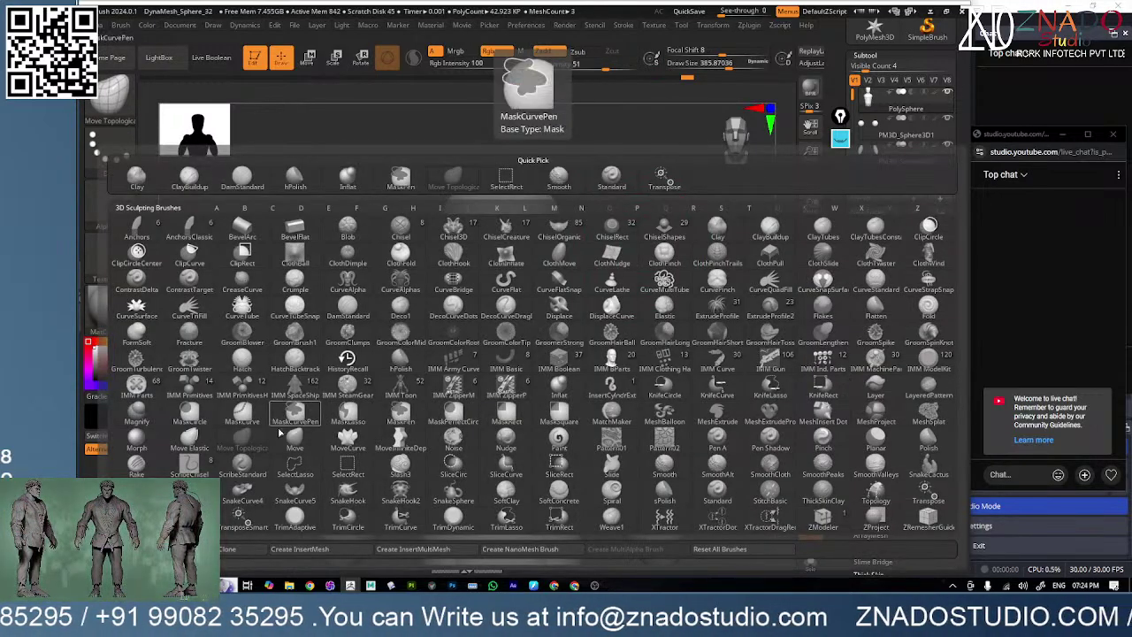
left_click(685, 180)
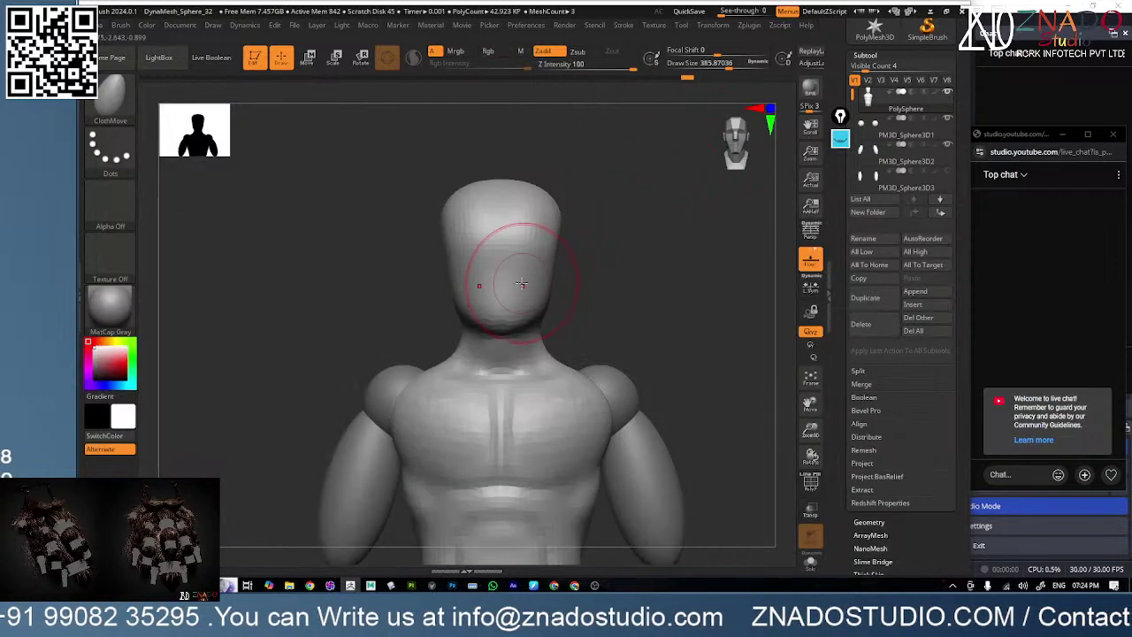
key("b")
left_click(390, 328)
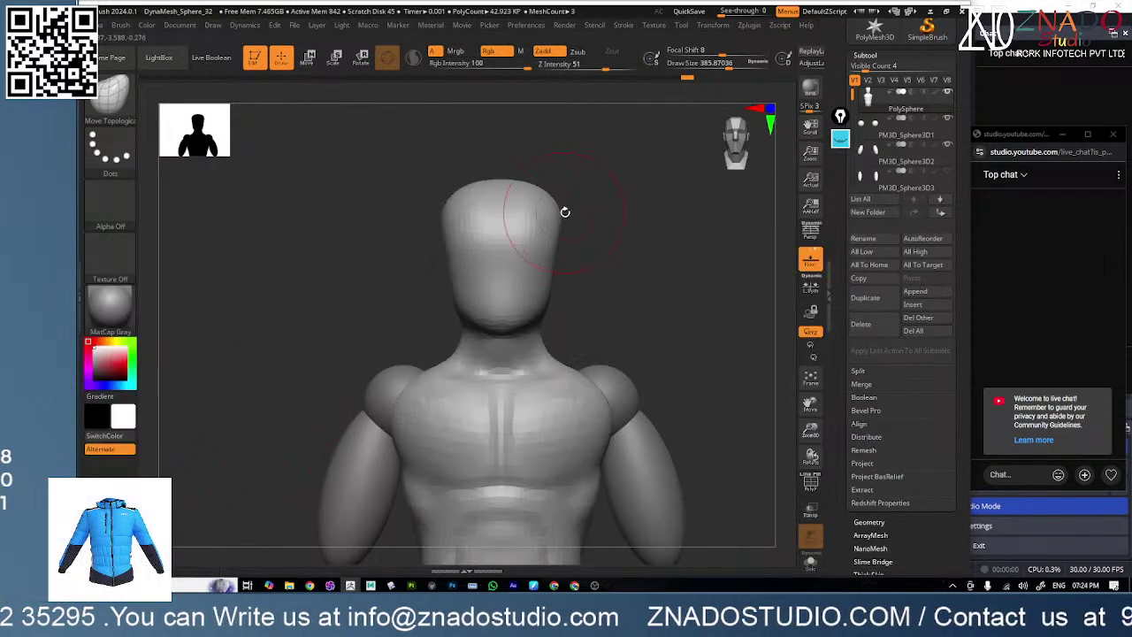
left_click_drag(564, 212, 689, 237)
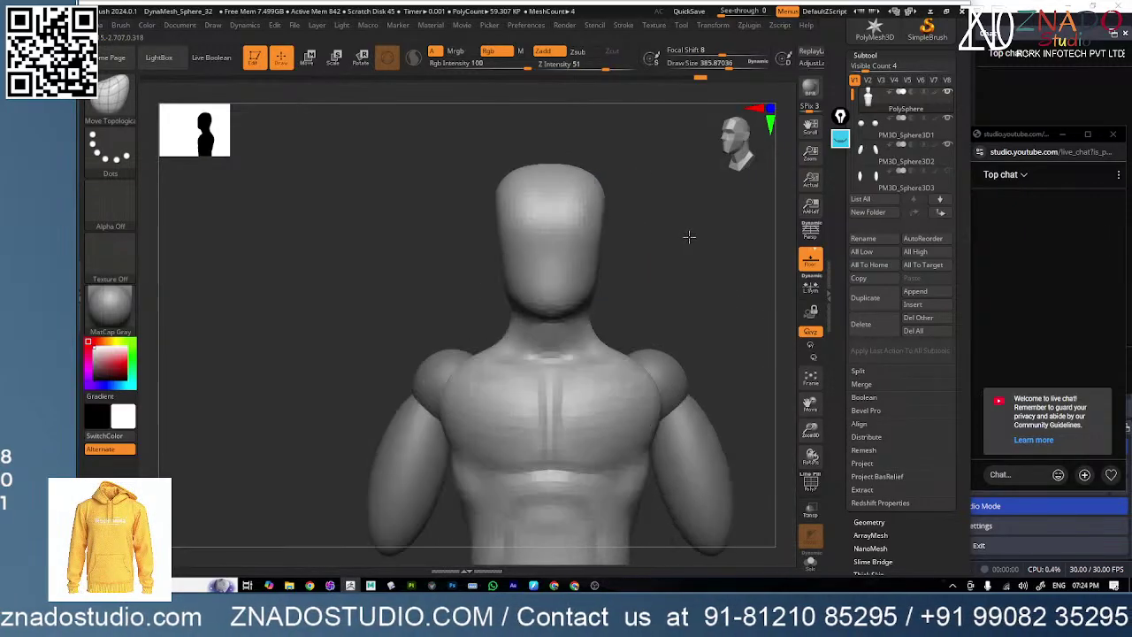
- Add volume to the head with the Inflat brush, smooth its surface, and check the figure from the front, back and side
key("b")
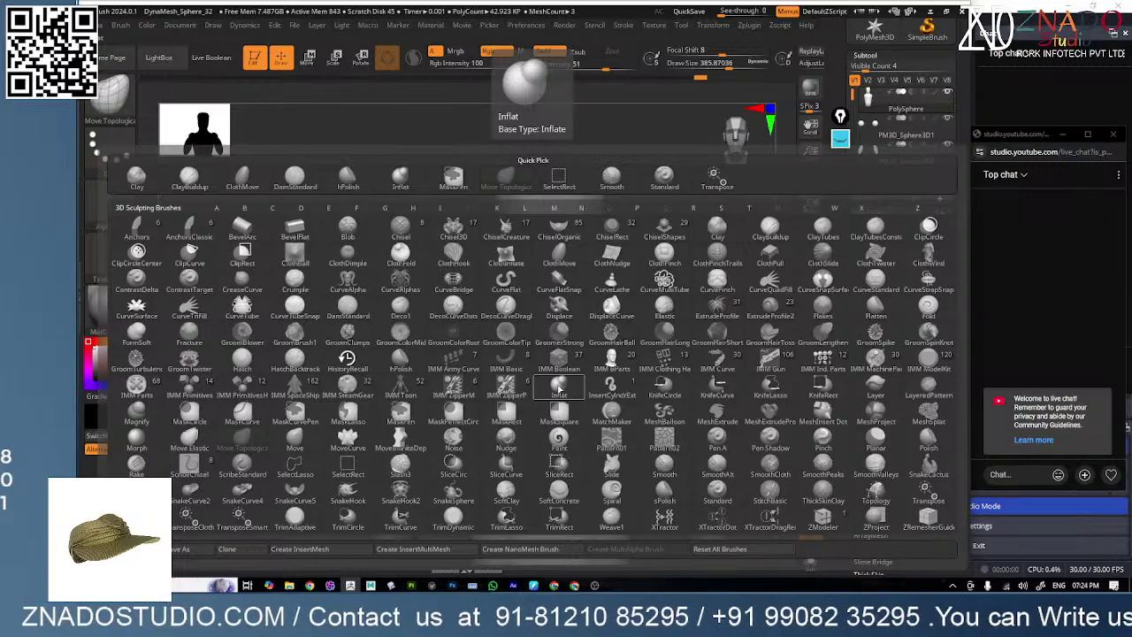
left_click(559, 387)
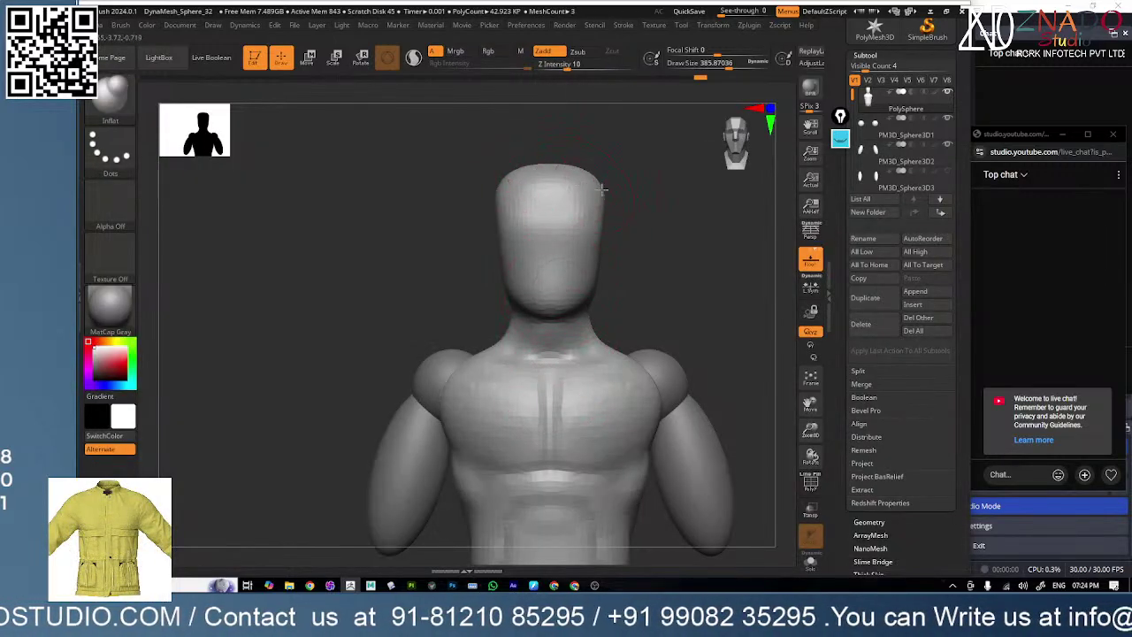
left_click_drag(601, 188, 596, 190)
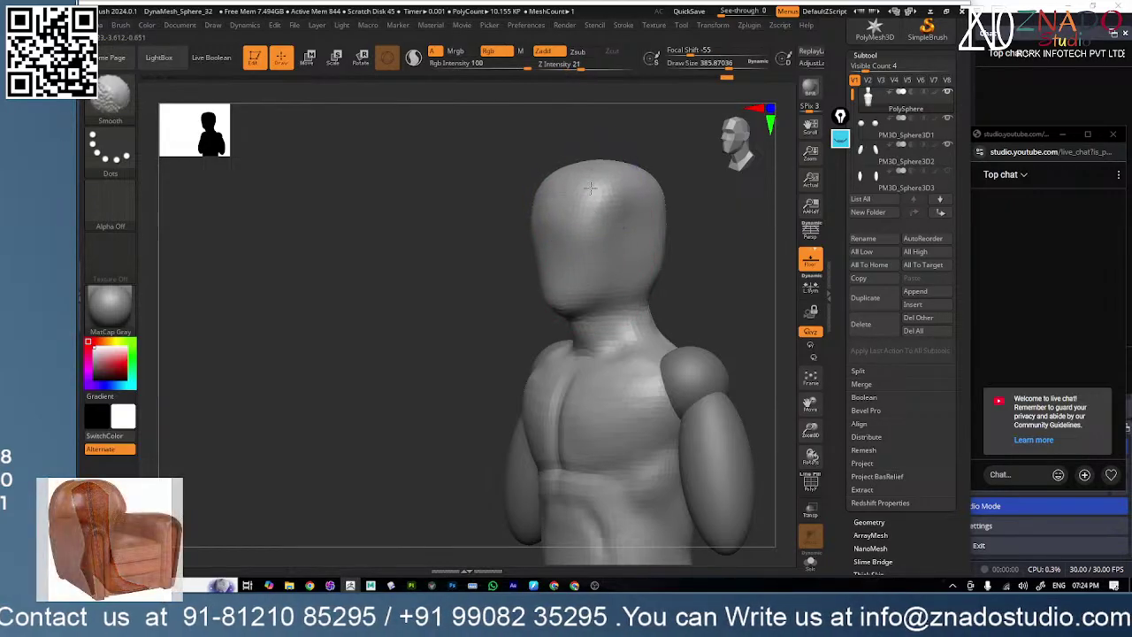
left_click_drag(747, 231, 663, 222)
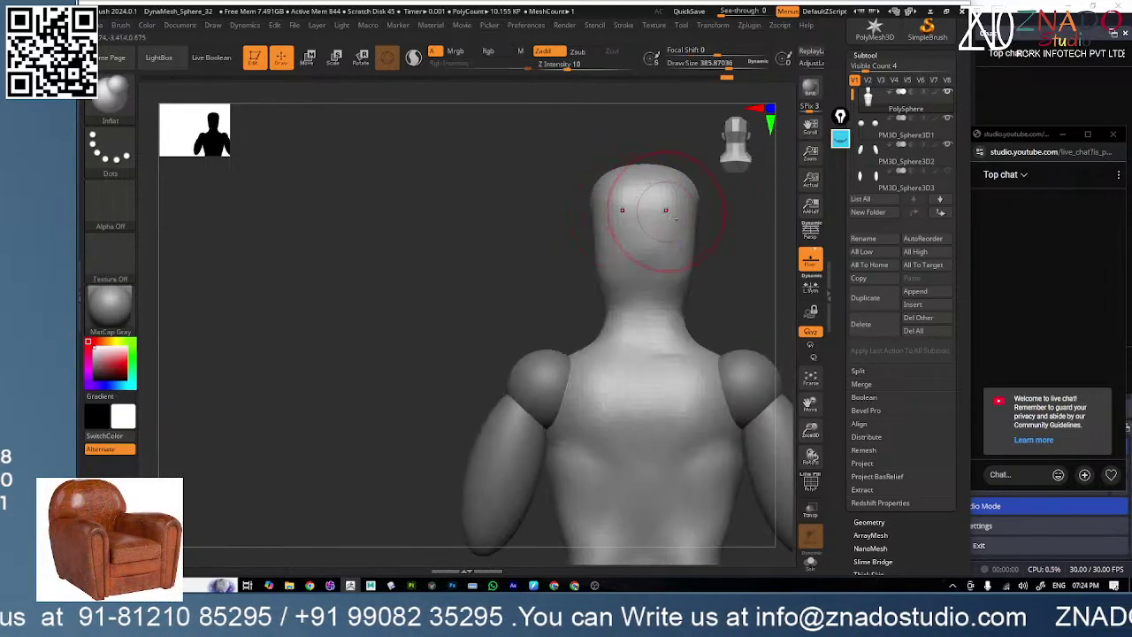
mouse_move(590, 212)
left_mouse_down("alt")
mouse_move(584, 240)
mouse_move(675, 240)
mouse_move(686, 224)
left_mouse_up("alt")
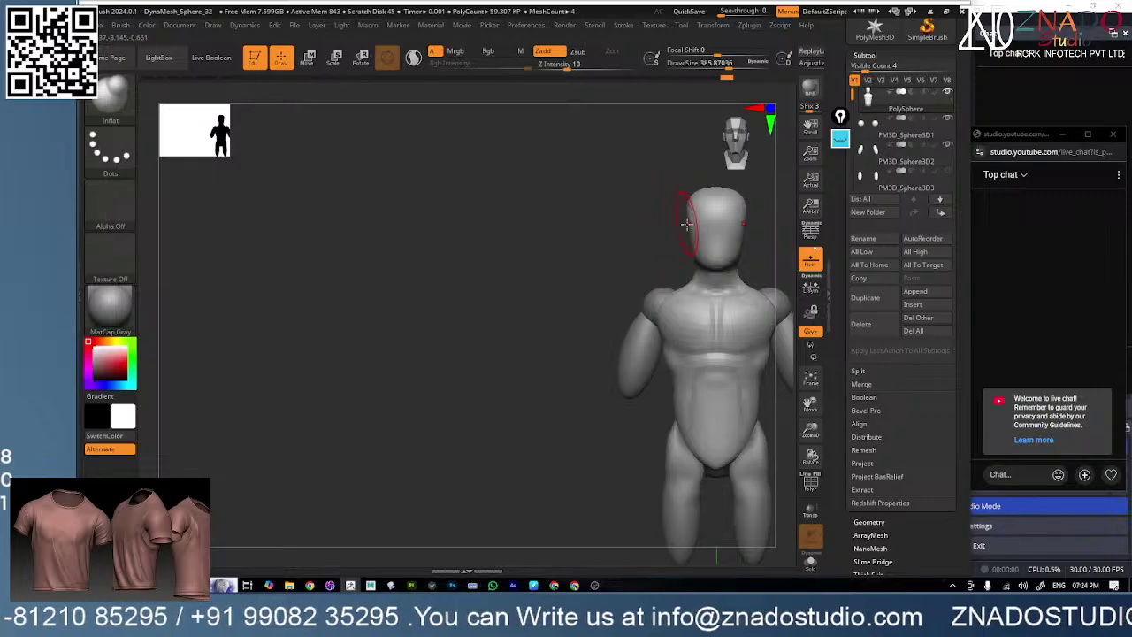
key("f")
key("f")
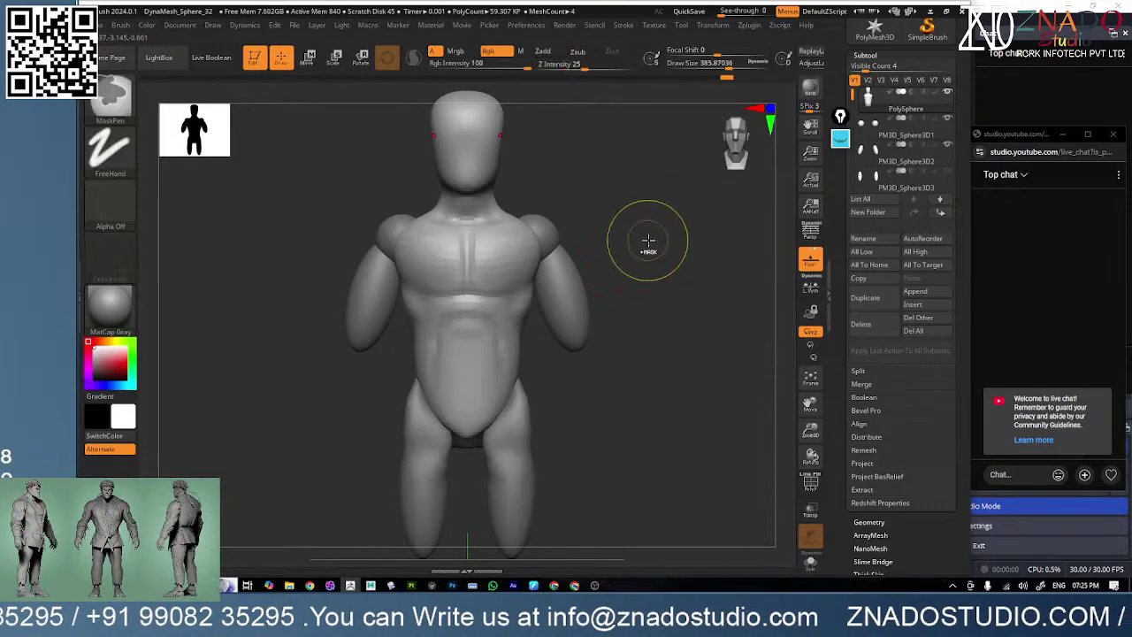
right_click_drag(646, 242, 556, 290, "ctrl")
mouse_move(556, 290)
left_mouse_down()
mouse_move(594, 277)
mouse_move(555, 330)
left_mouse_up()
key("f")
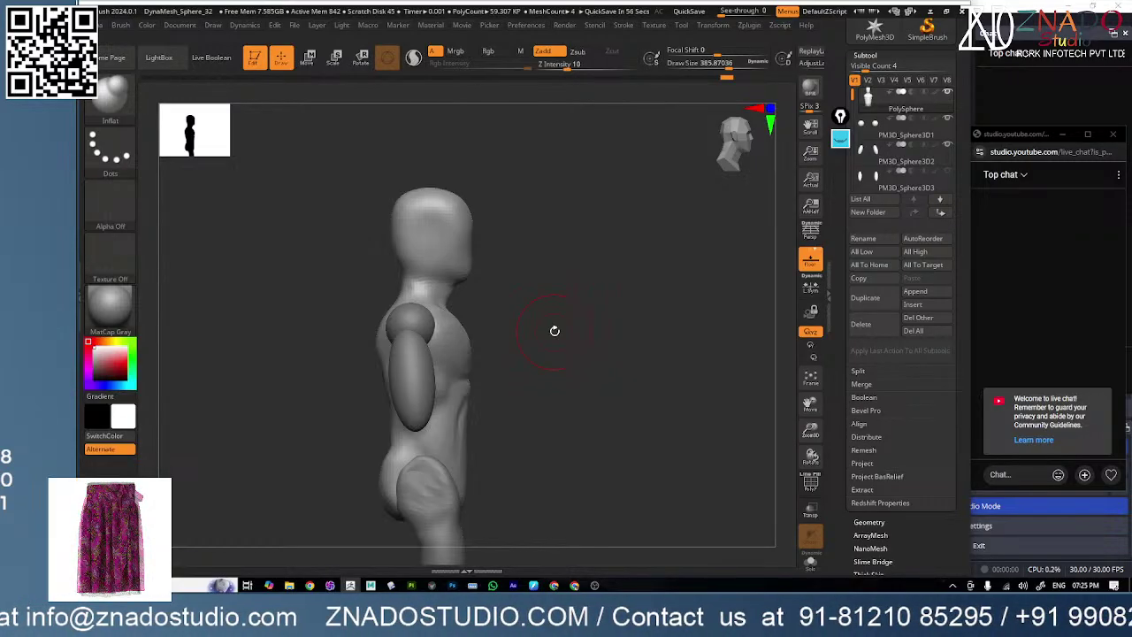
mouse_move(554, 331)
right_mouse_down()
mouse_move(489, 310)
mouse_move(496, 361)
right_mouse_up()
- Carve the brow, nose and mouth lines into the face with the DamStandard brush at a draw size of about 94
key("space")
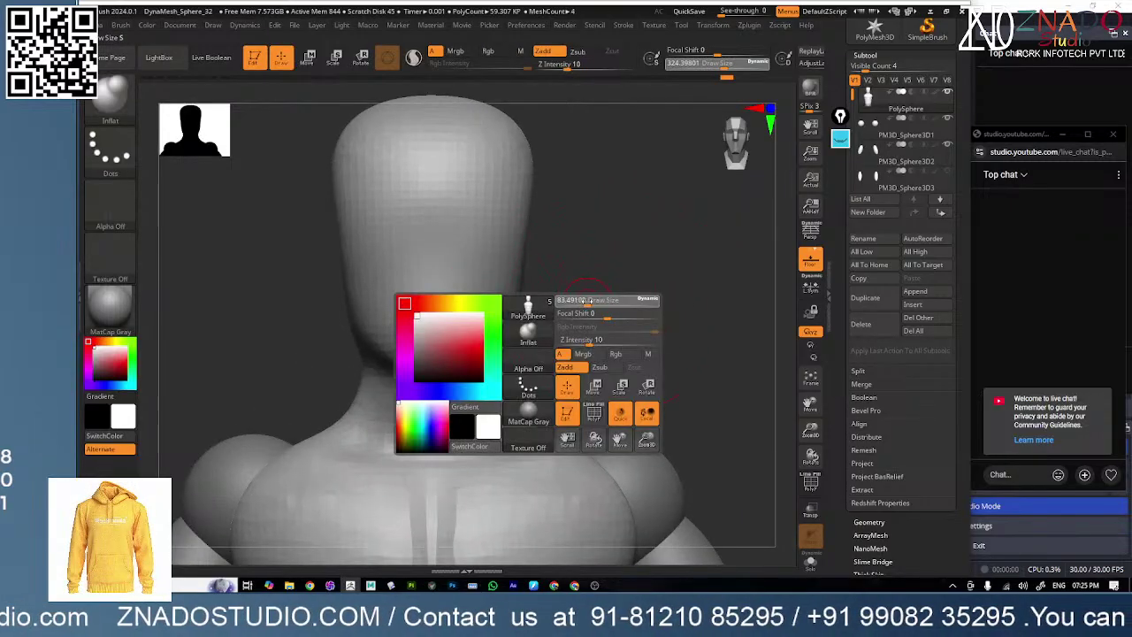
left_click_drag(587, 300, 590, 299)
key("comma")
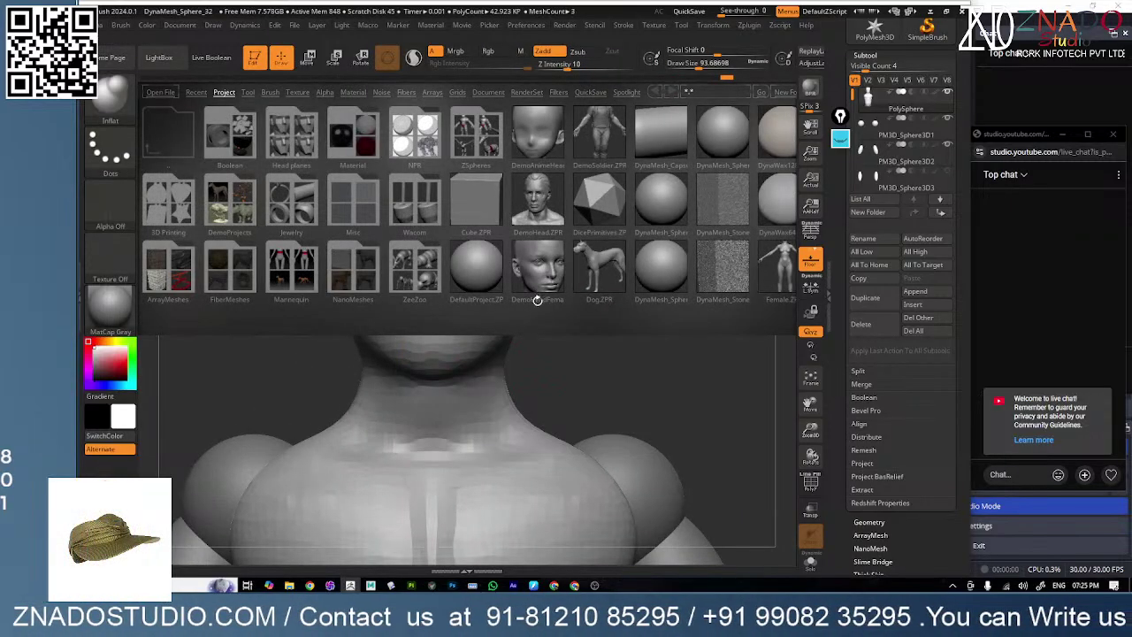
key("comma")
key("b")
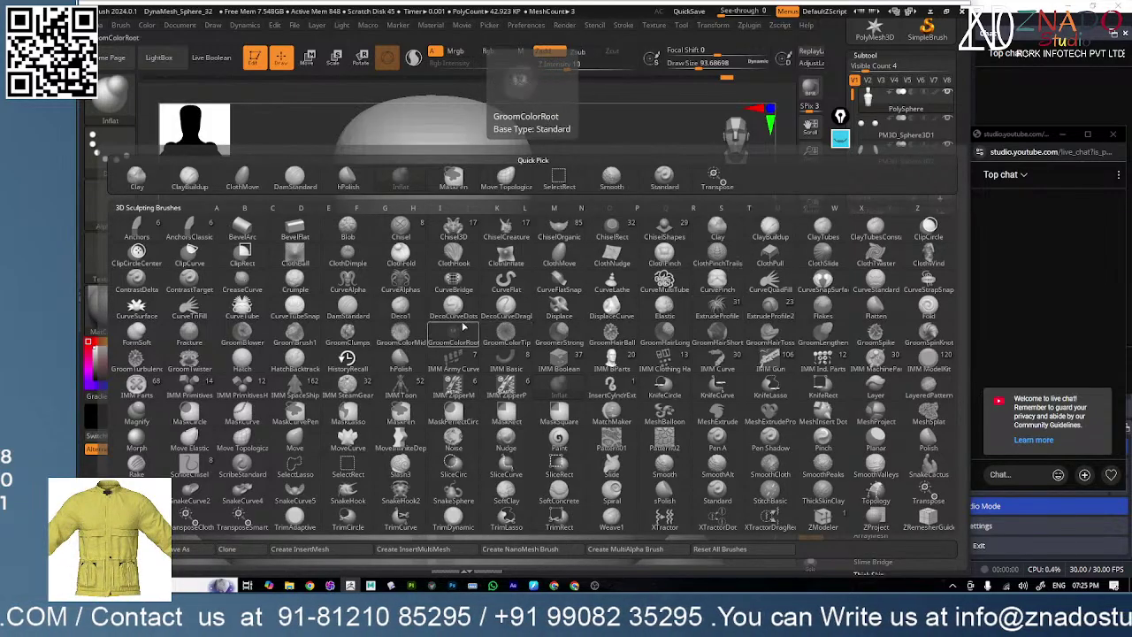
left_click(362, 306)
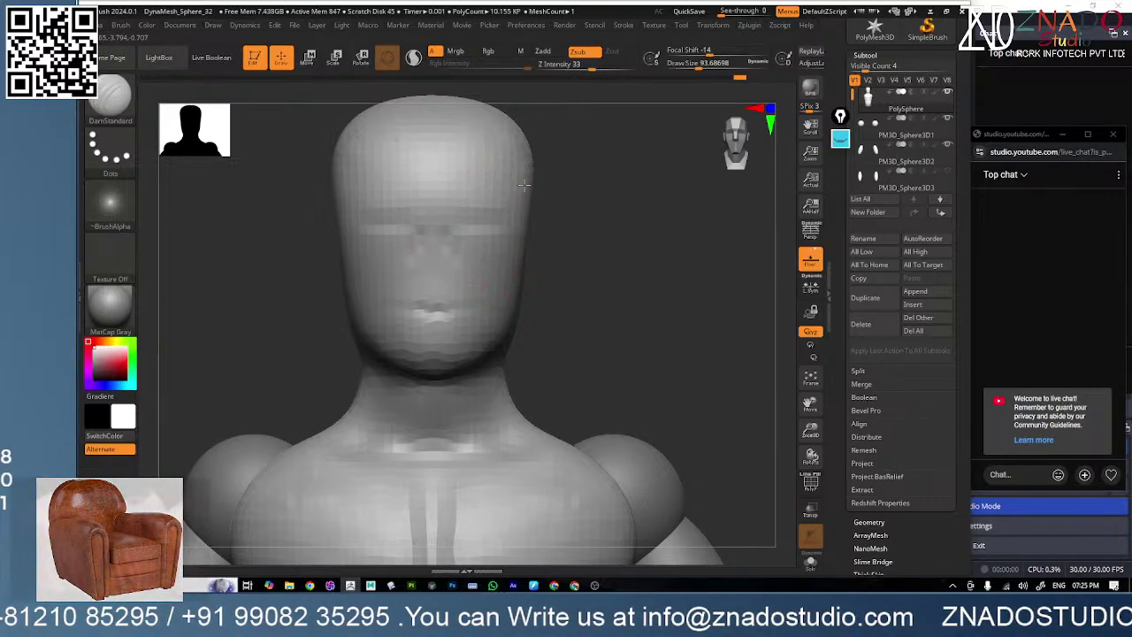
left_click_drag(583, 206, 557, 270)
right_click_drag(557, 269, 586, 237, "ctrl")
left_click_drag(589, 239, 548, 252, "shift")
right_click_drag(518, 263, 557, 265, "ctrl")
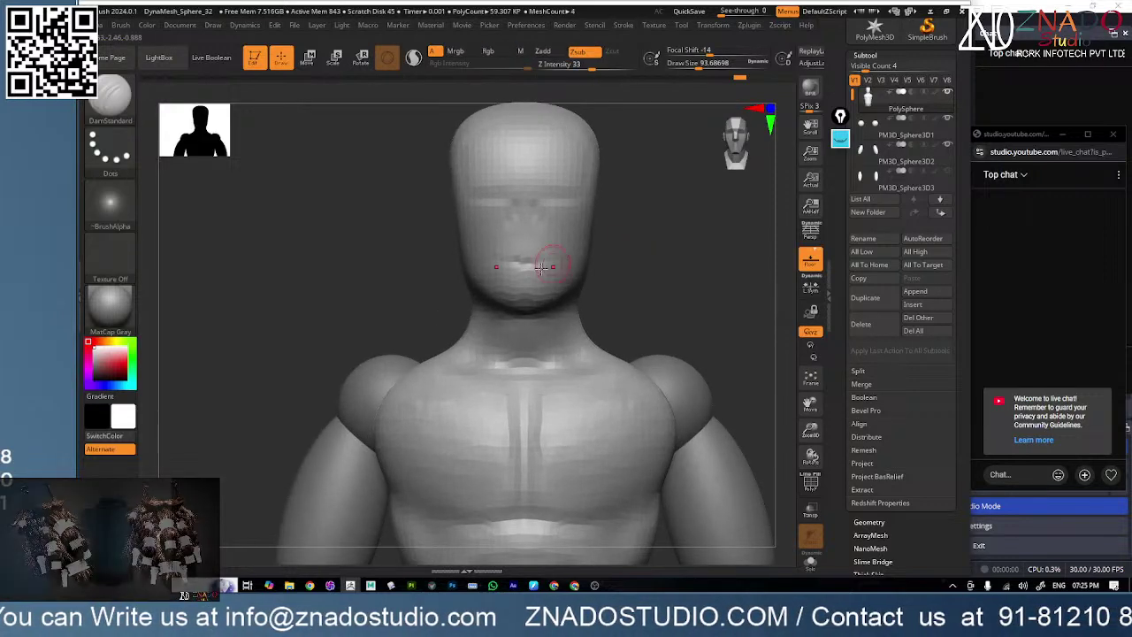
left_click_drag(554, 264, 524, 262)
- Carve muscle lines into the front and sides of the neck with the DamStandard brush
right_click_drag(524, 262, 467, 263)
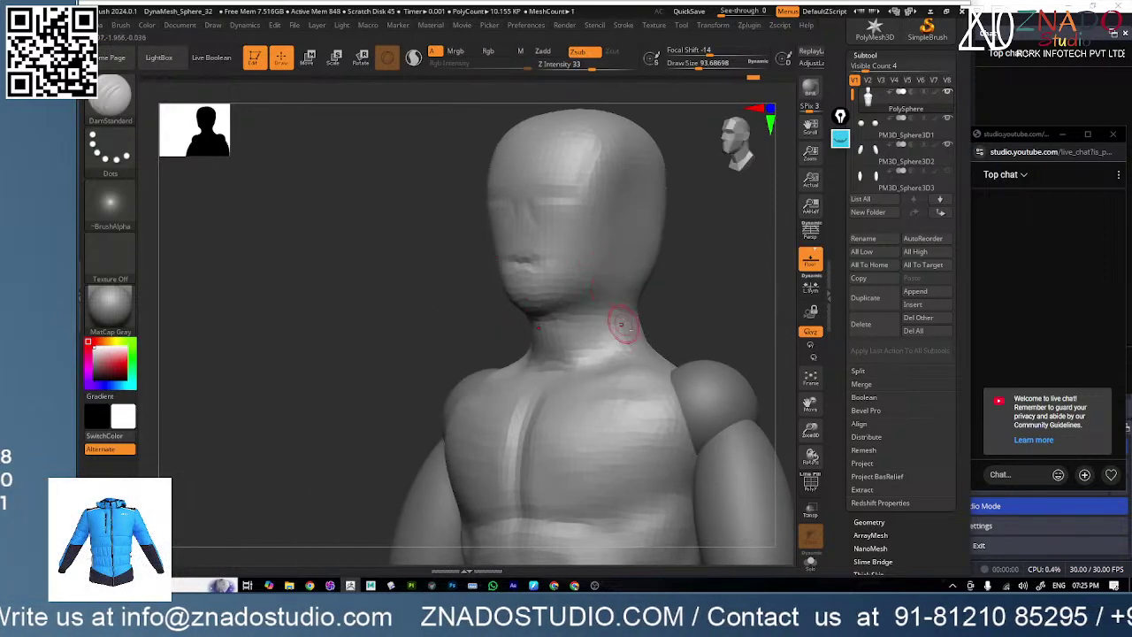
right_click_drag(624, 328, 608, 299)
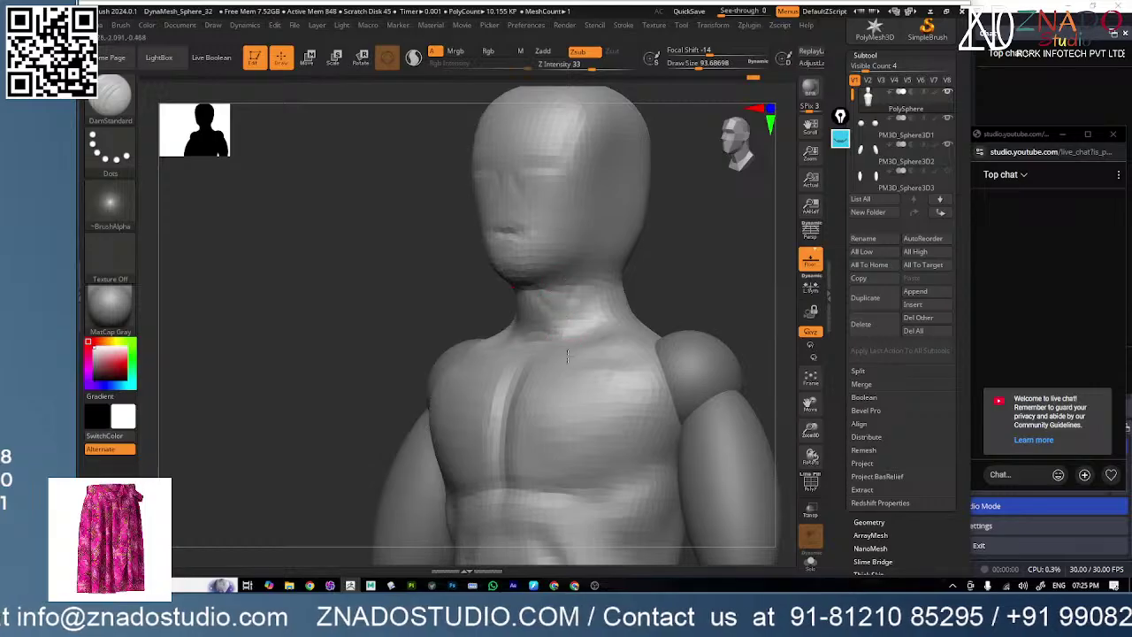
mouse_move(567, 356)
right_mouse_down()
mouse_move(553, 319)
mouse_move(573, 279)
mouse_move(552, 314)
mouse_move(681, 273)
mouse_move(655, 297)
mouse_move(607, 306)
mouse_move(571, 283)
right_mouse_up()
- Build up the slope between the neck and shoulders with the Clay brush at a draw size of about 212, and smooth it
key("b")
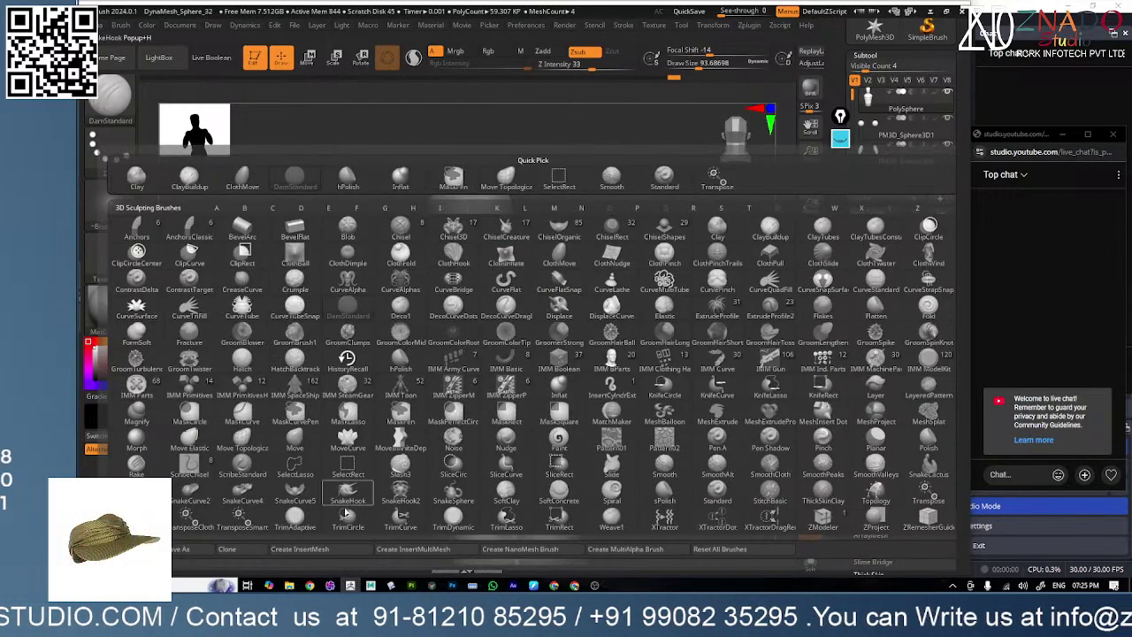
key("space")
left_click_drag(552, 295, 567, 293)
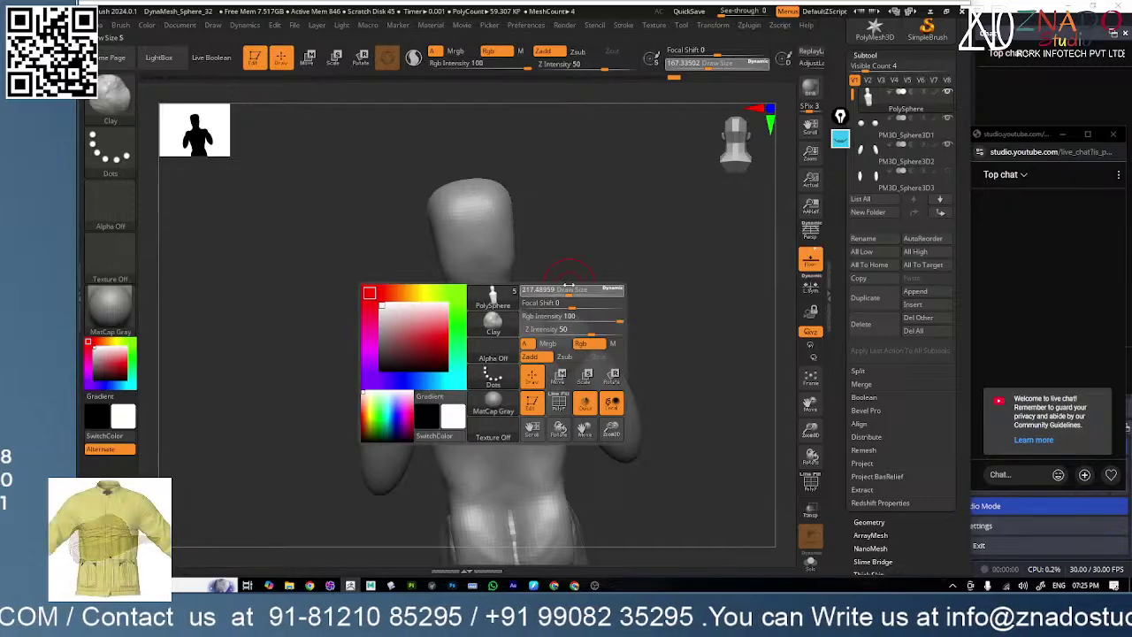
key("shift")
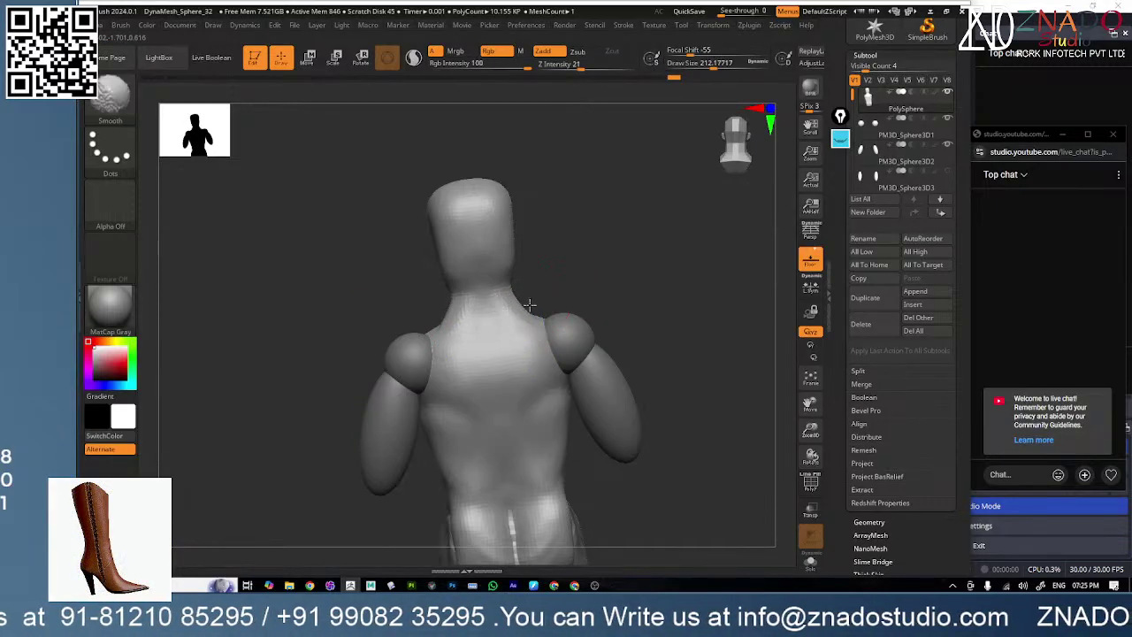
mouse_move(528, 305)
left_mouse_down()
mouse_move(632, 260)
mouse_move(578, 318)
mouse_move(608, 297)
left_mouse_up()
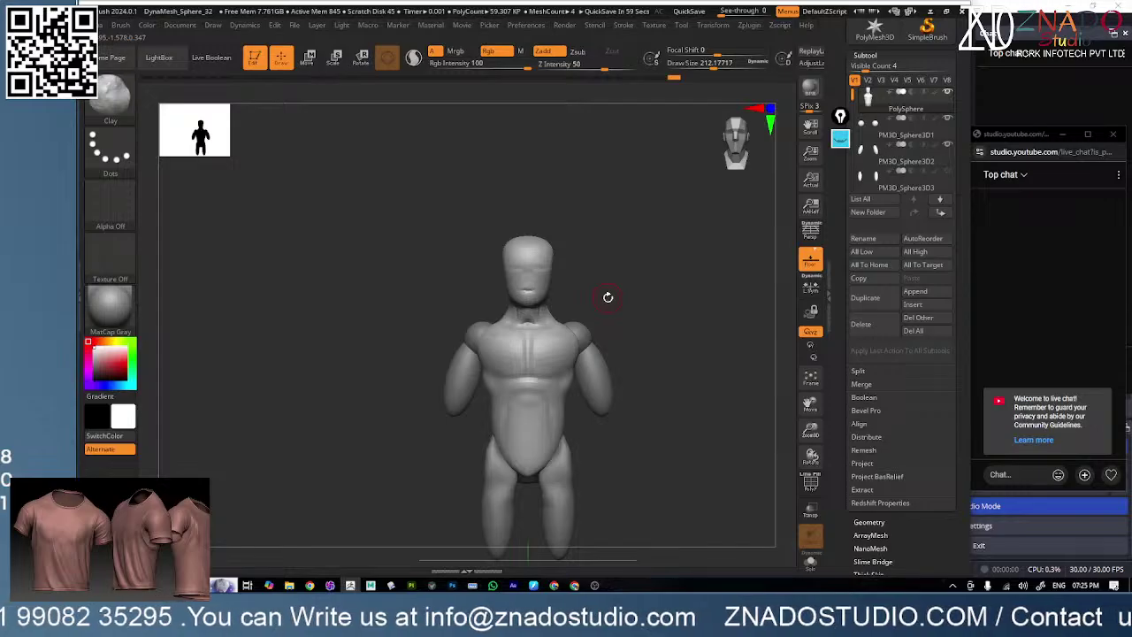
- Duplicate the thigh subtool PM3D_Sphere3D4 and move the copy straight down below the knees to form the lower legs
left_click_drag(600, 431, 581, 278, "alt")
left_click(545, 352, "alt")
right_click(541, 386)
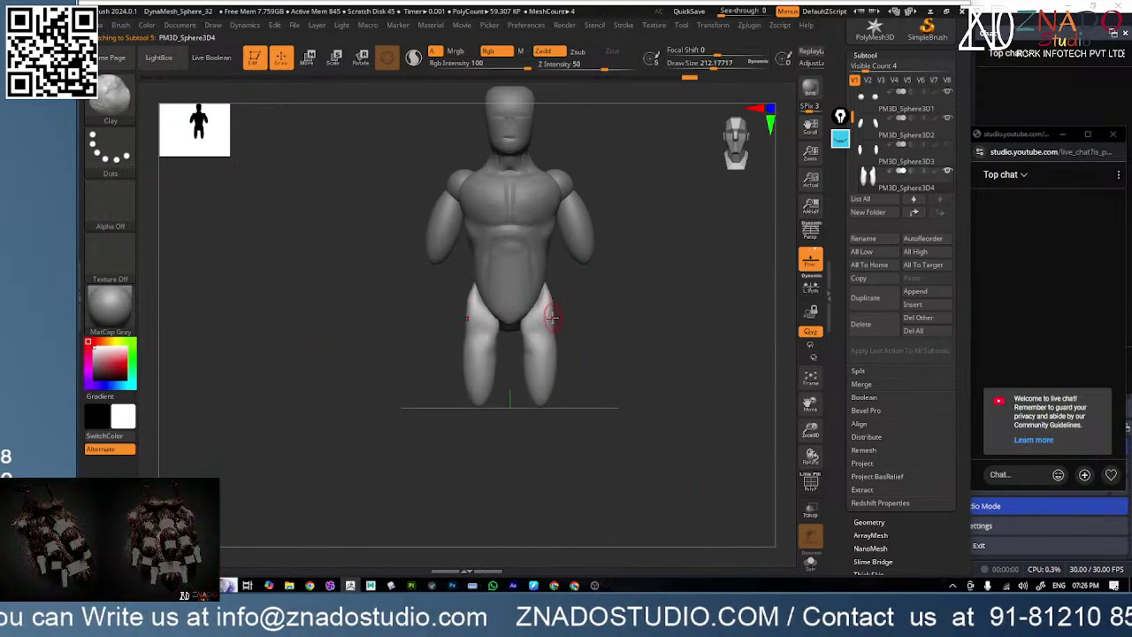
key("w")
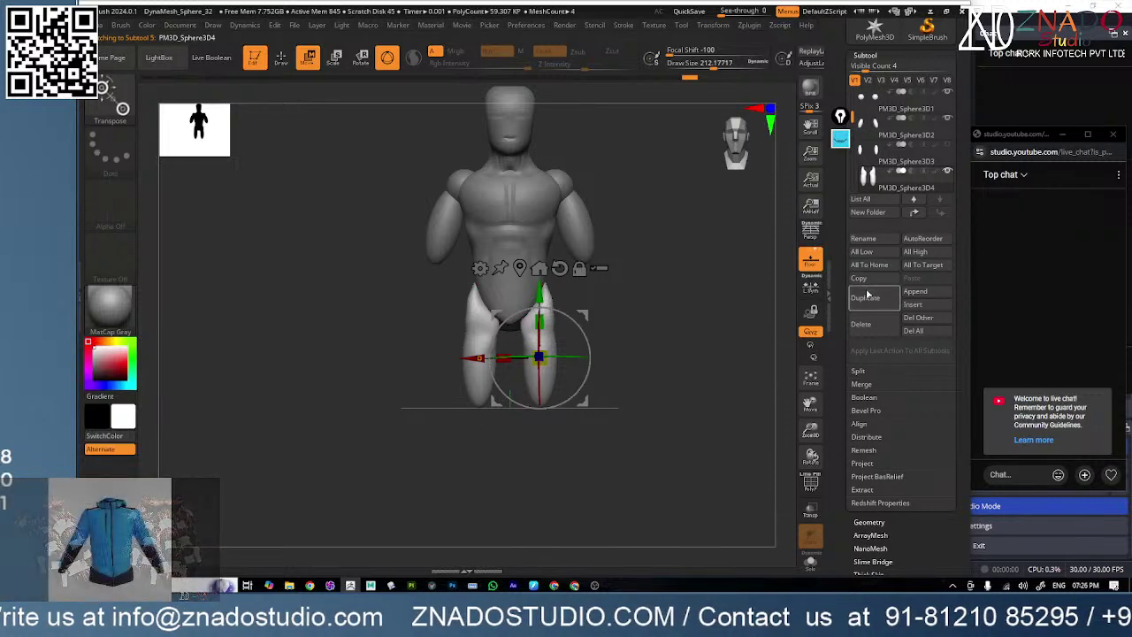
left_click(869, 295)
left_click_drag(543, 292, 540, 387)
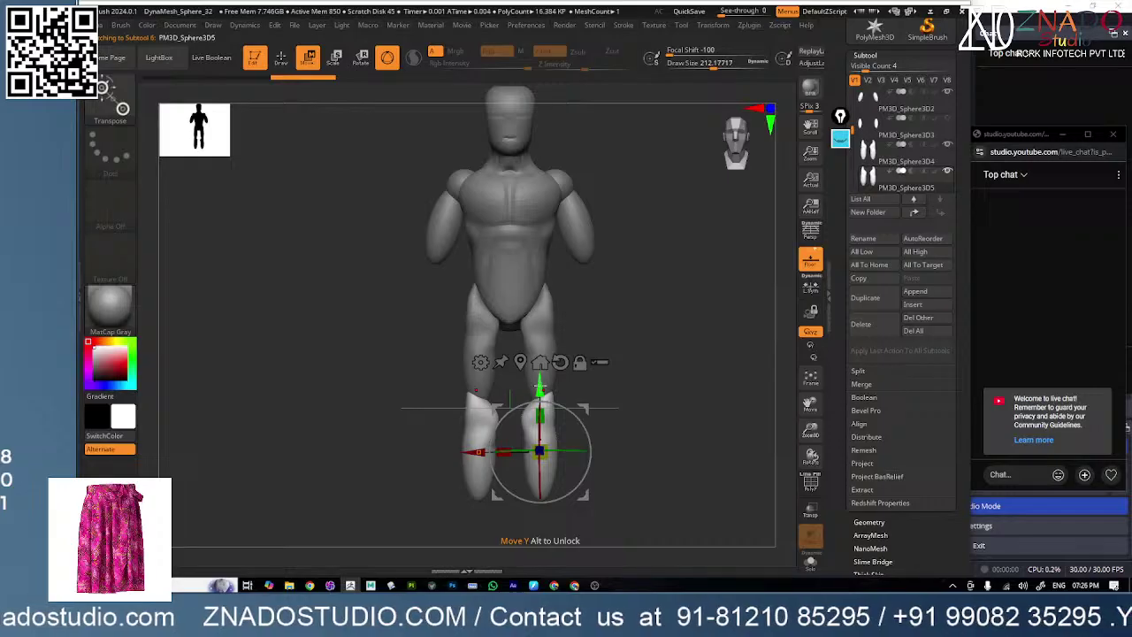
- Switch to OBS Studio, mute the Mic/Aux audio source, and return to ZBrush
left_click(595, 585)
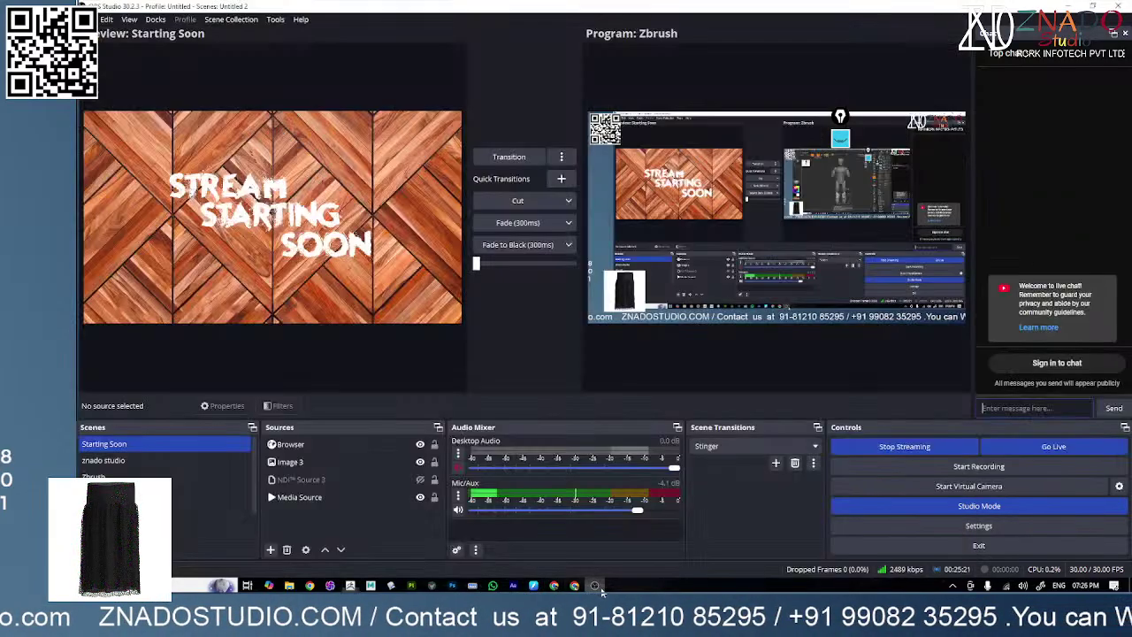
left_click(459, 510)
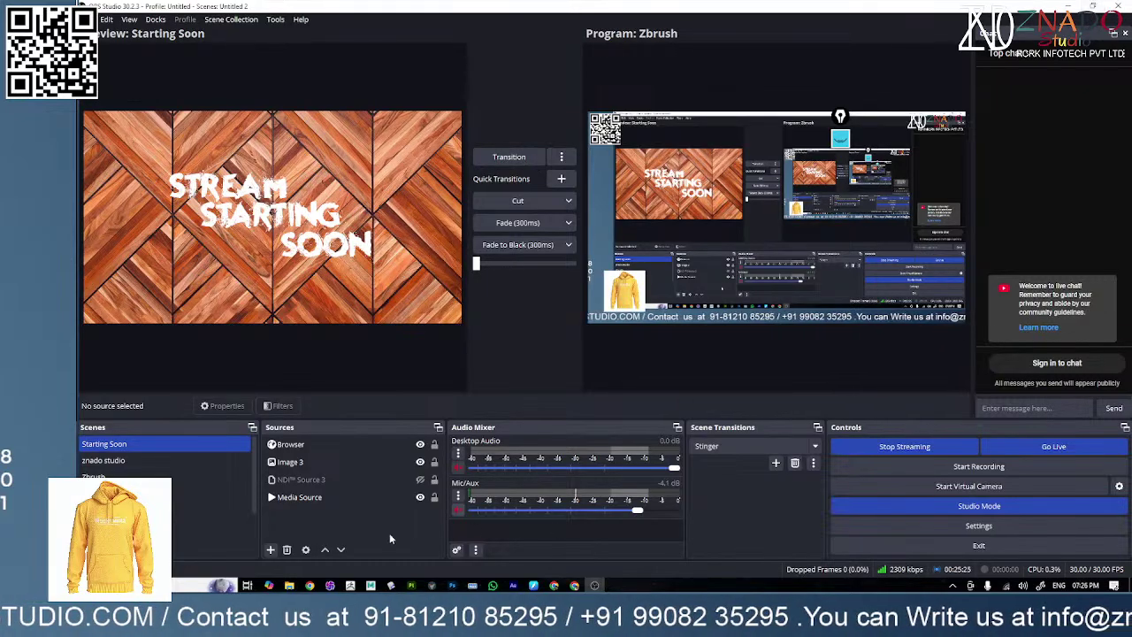
left_click(350, 585)
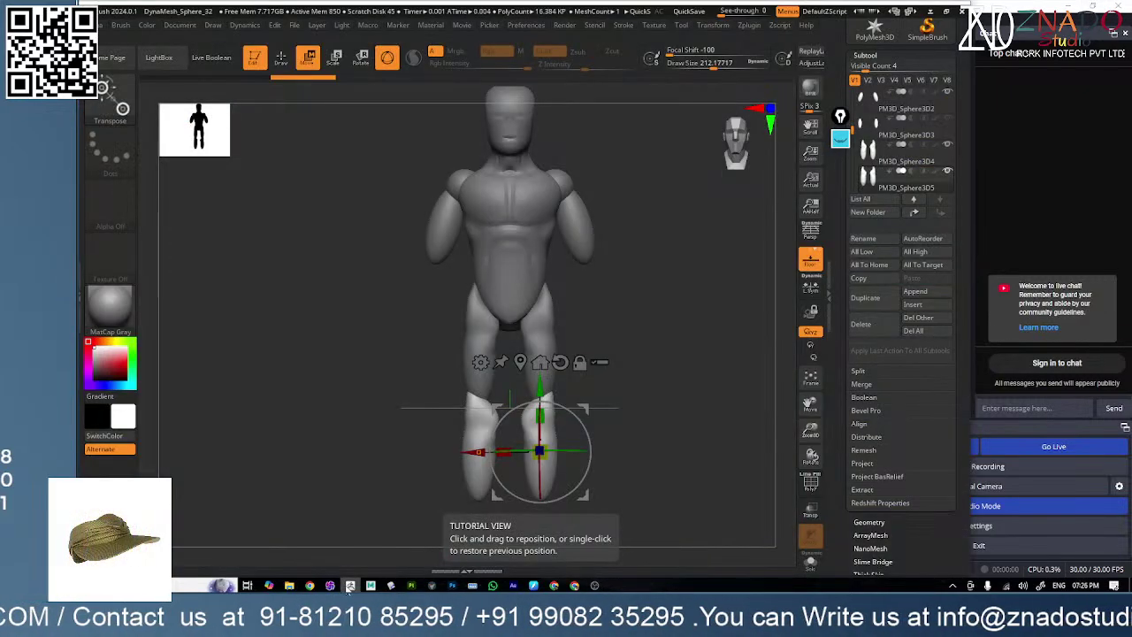
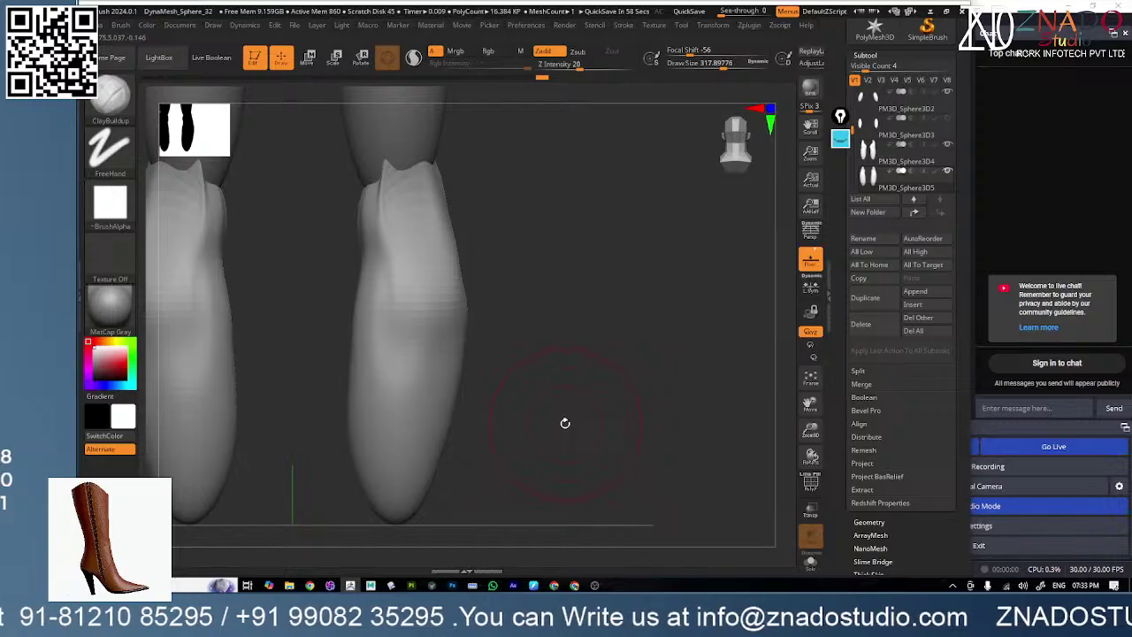
- Turn on DynaMesh for the lower-leg subtool and set its resolution to 32
mouse_move(565, 422)
left_mouse_down("shift")
mouse_move(500, 295)
mouse_move(481, 297)
mouse_move(554, 291)
mouse_move(568, 368)
left_mouse_up("shift")
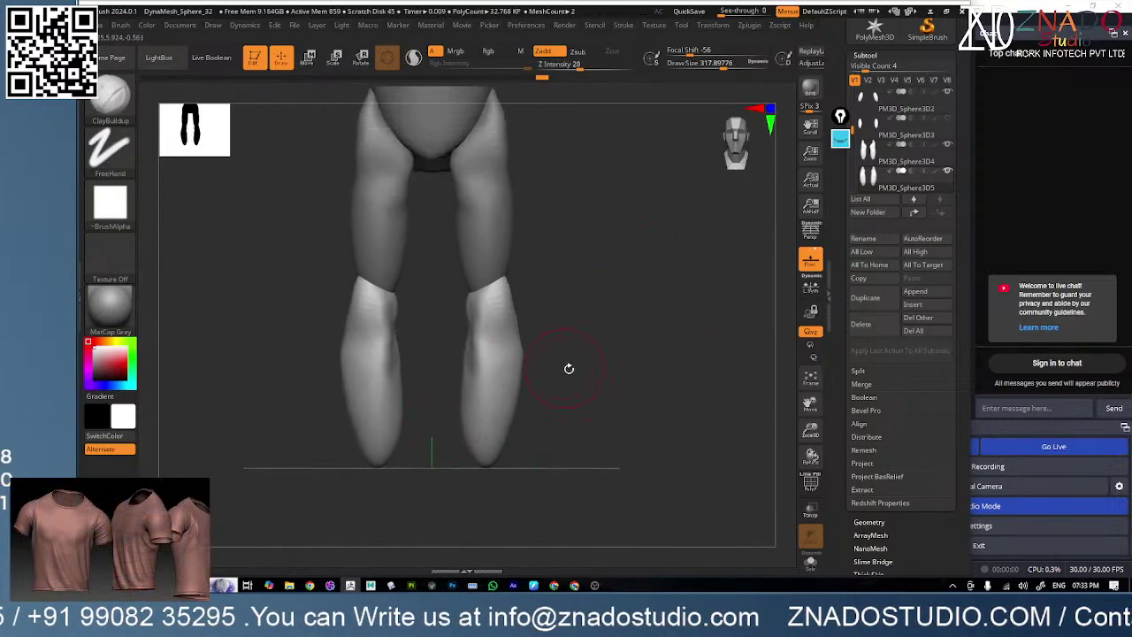
left_click(836, 331)
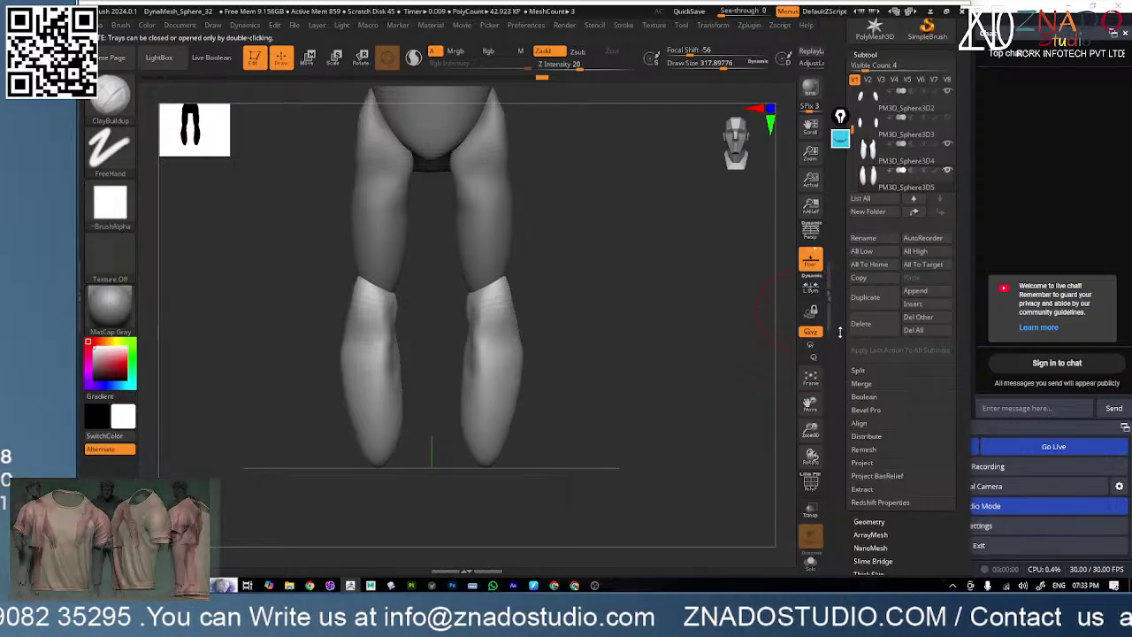
scroll(854, 316, "down", 3)
left_click(870, 389)
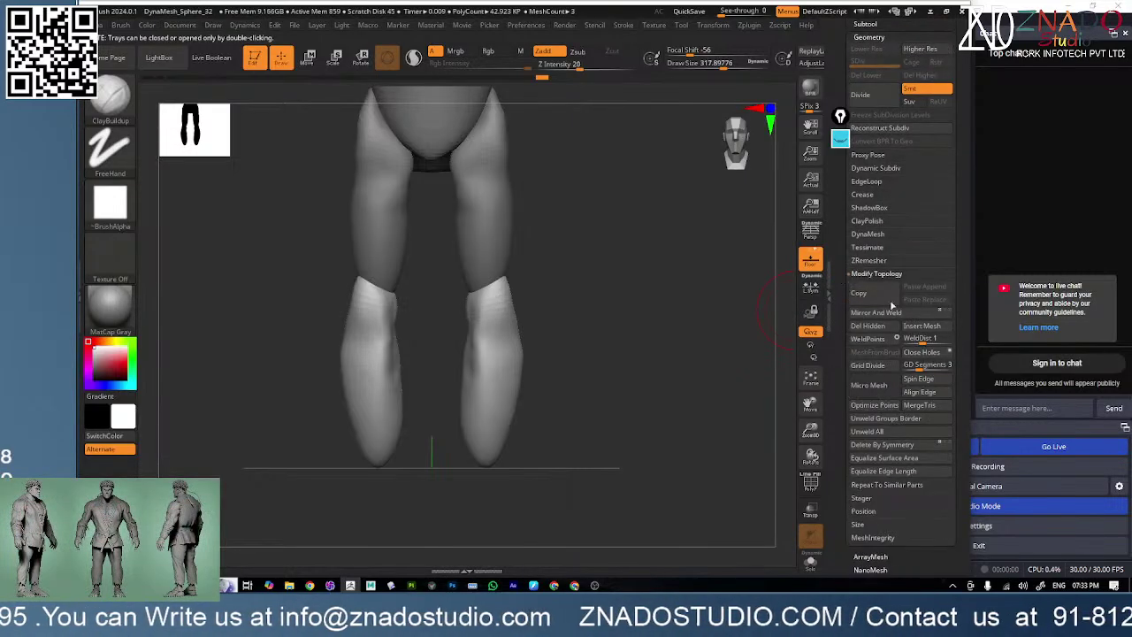
left_click(880, 235)
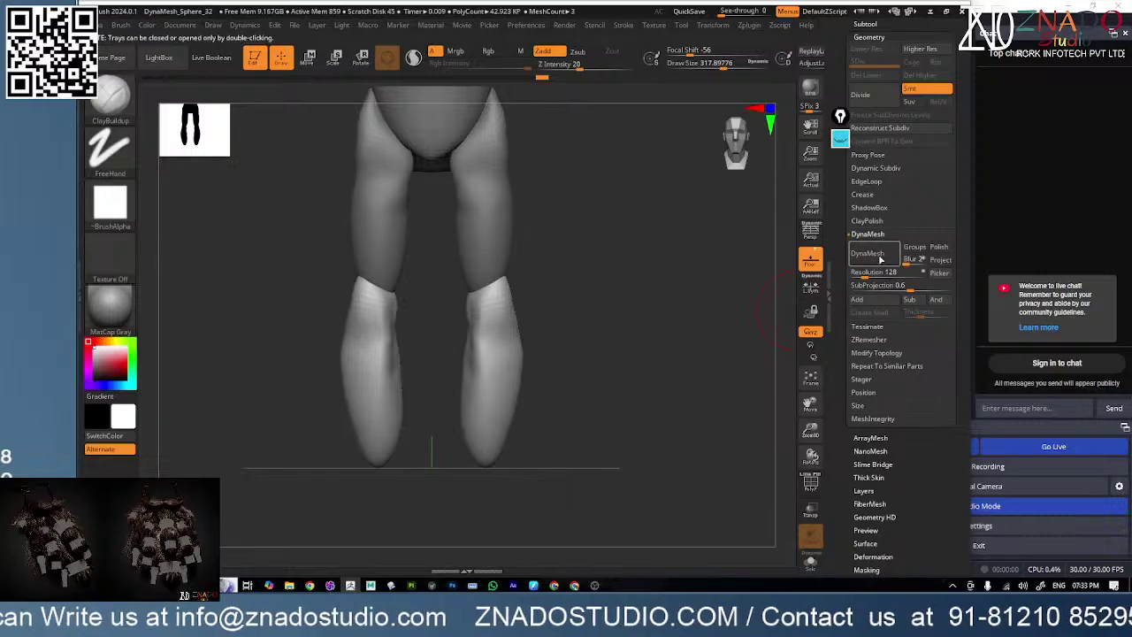
left_click(890, 274)
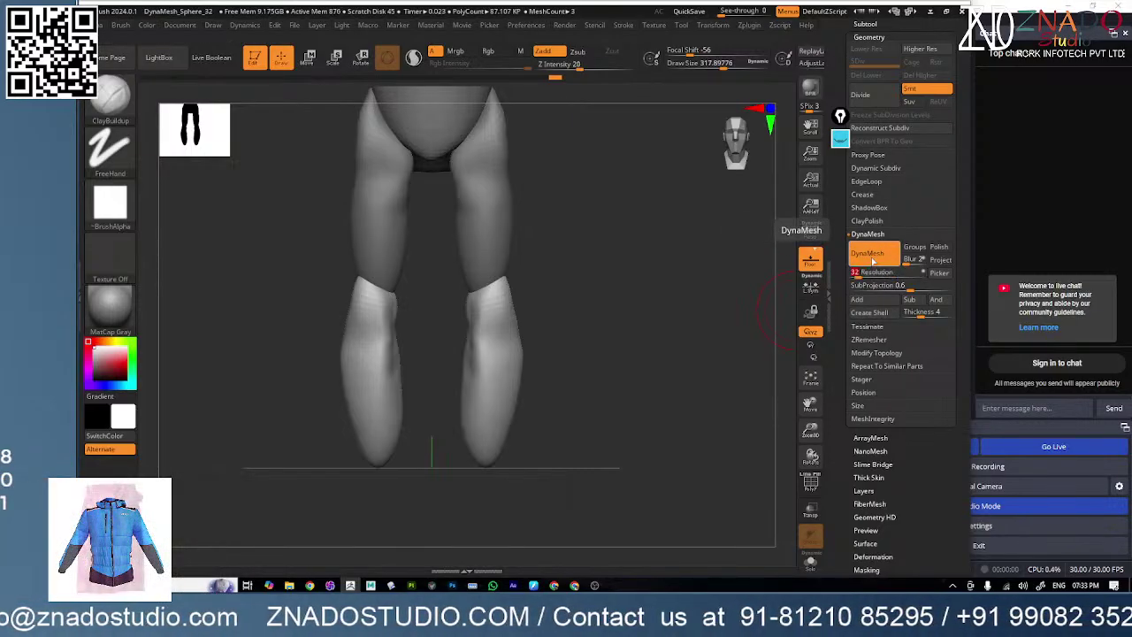
- Remesh the lower legs with DynaMesh, and smooth their front from below the knees down the inner calves
left_click_drag(612, 297, 579, 423, "ctrl")
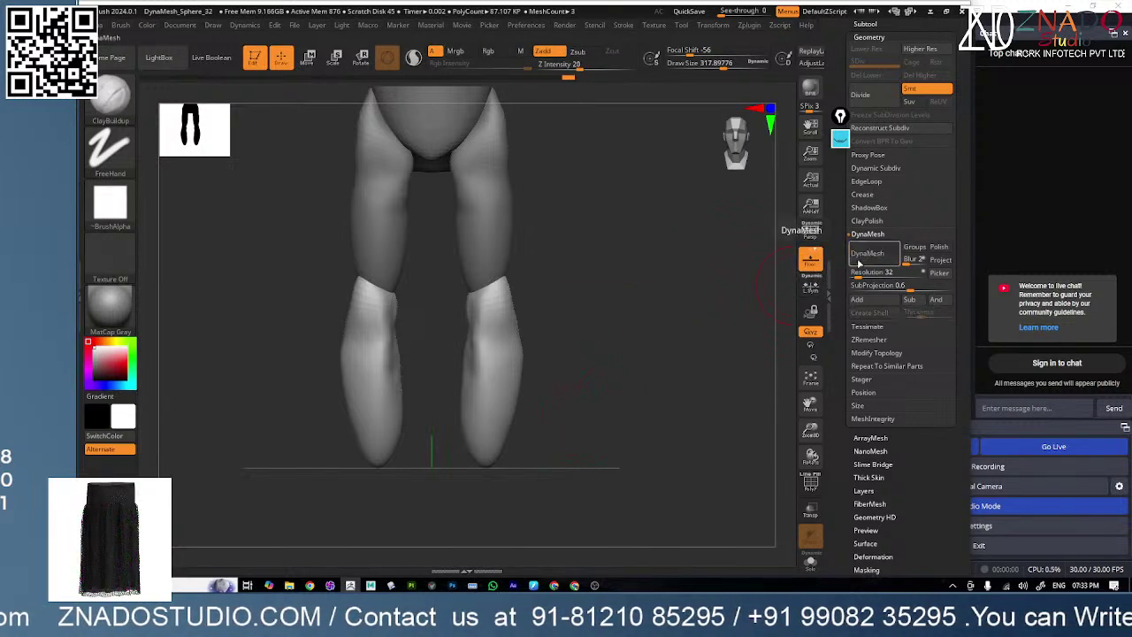
left_click_drag(711, 312, 657, 392, "alt")
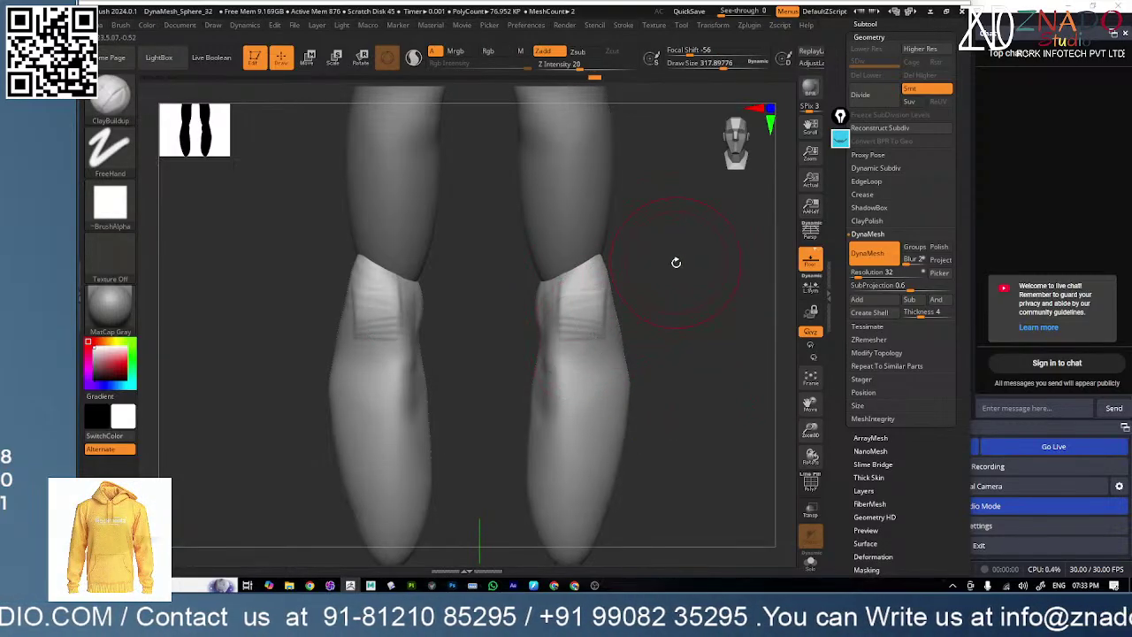
left_click_drag(676, 262, 652, 263, "ctrl")
key("space")
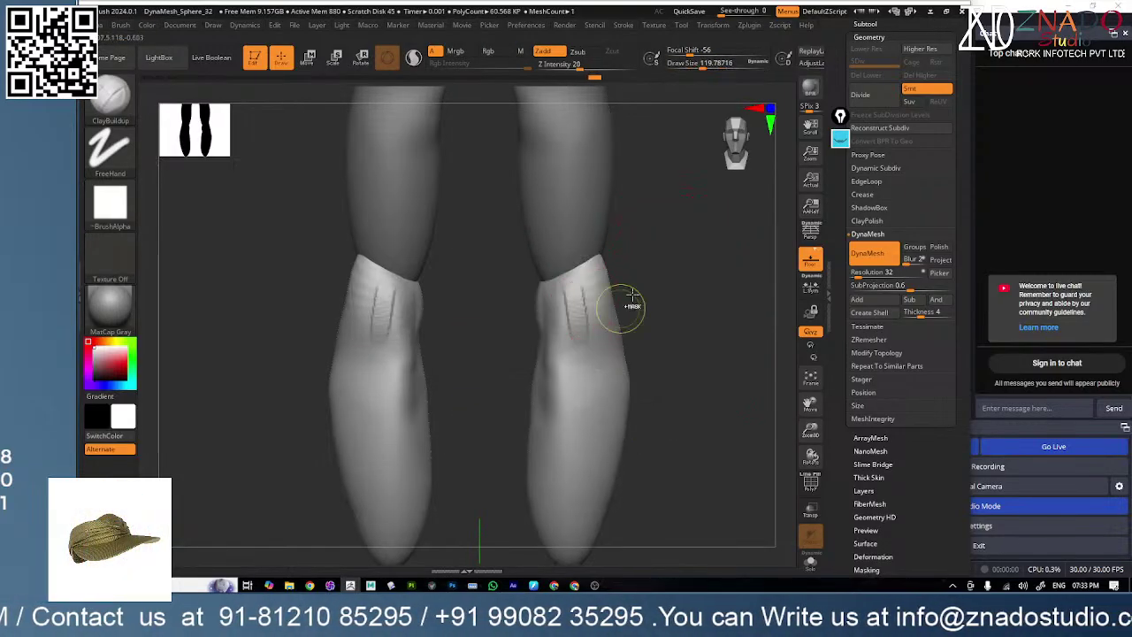
key("space")
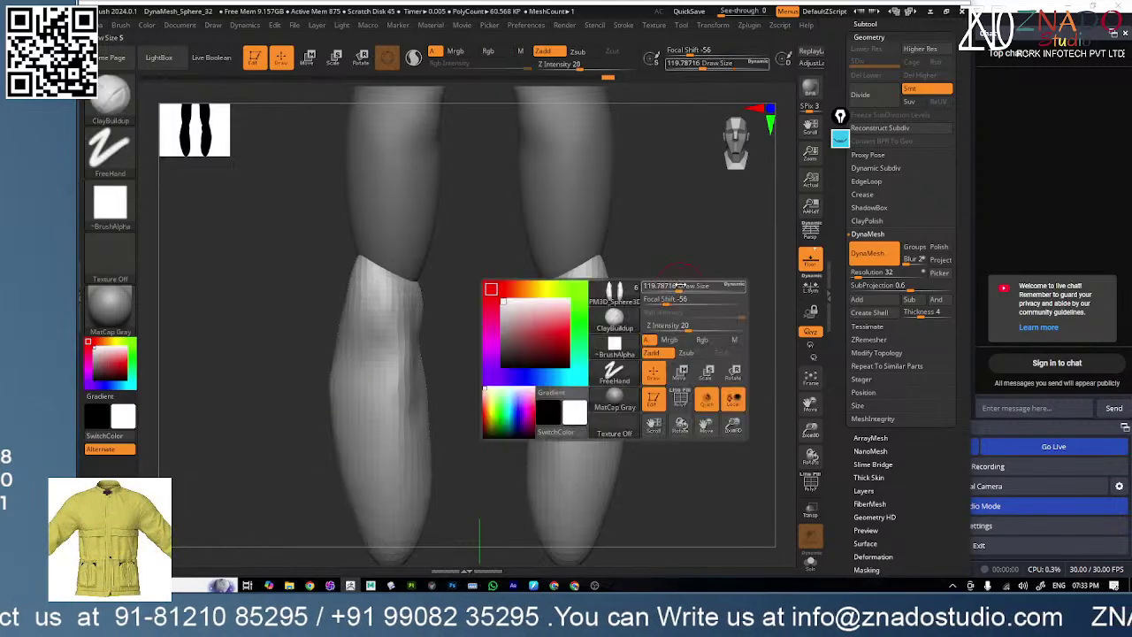
mouse_move(585, 309)
left_mouse_down("shift")
mouse_move(569, 439)
mouse_move(566, 251)
mouse_move(556, 433)
left_mouse_up("shift")
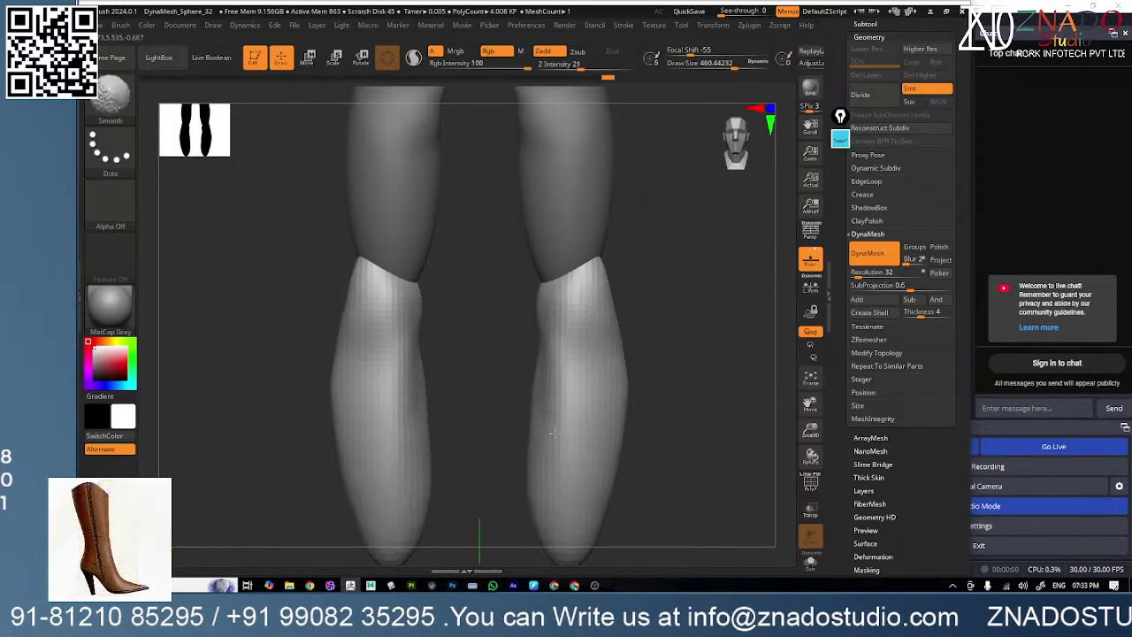
- Set the draw size to about 393 and smooth the back of the lower legs
left_click_drag(681, 425, 602, 366)
mouse_move(694, 362)
left_mouse_down()
mouse_move(628, 354)
mouse_move(662, 324)
mouse_move(664, 336)
mouse_move(548, 343)
mouse_move(610, 266)
left_mouse_up()
key("space")
left_click_drag(661, 296, 656, 297)
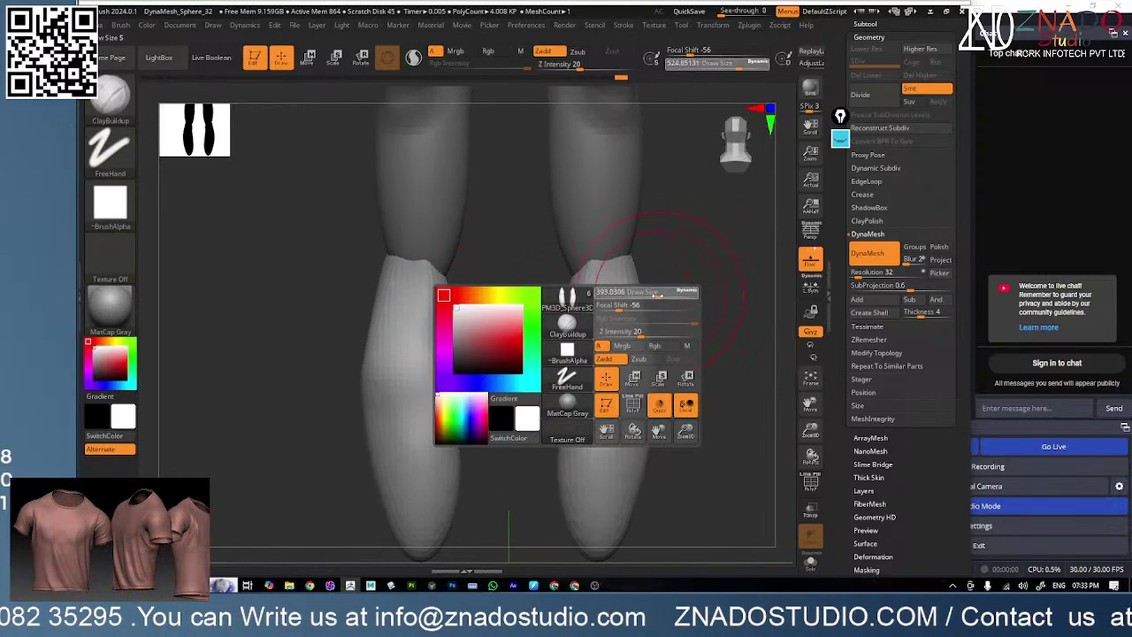
key("shift")
left_click_drag(576, 464, 589, 418, "shift")
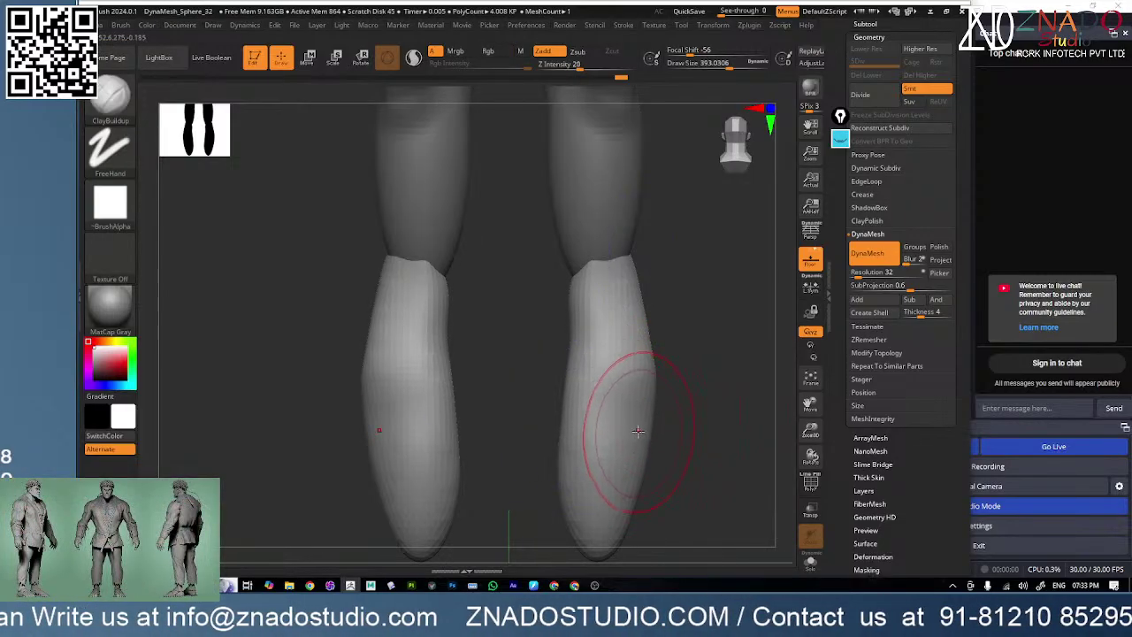
- Push in the inner contour of the calves with the Move Topological brush, working from behind
key("b")
key("m")
key("t")
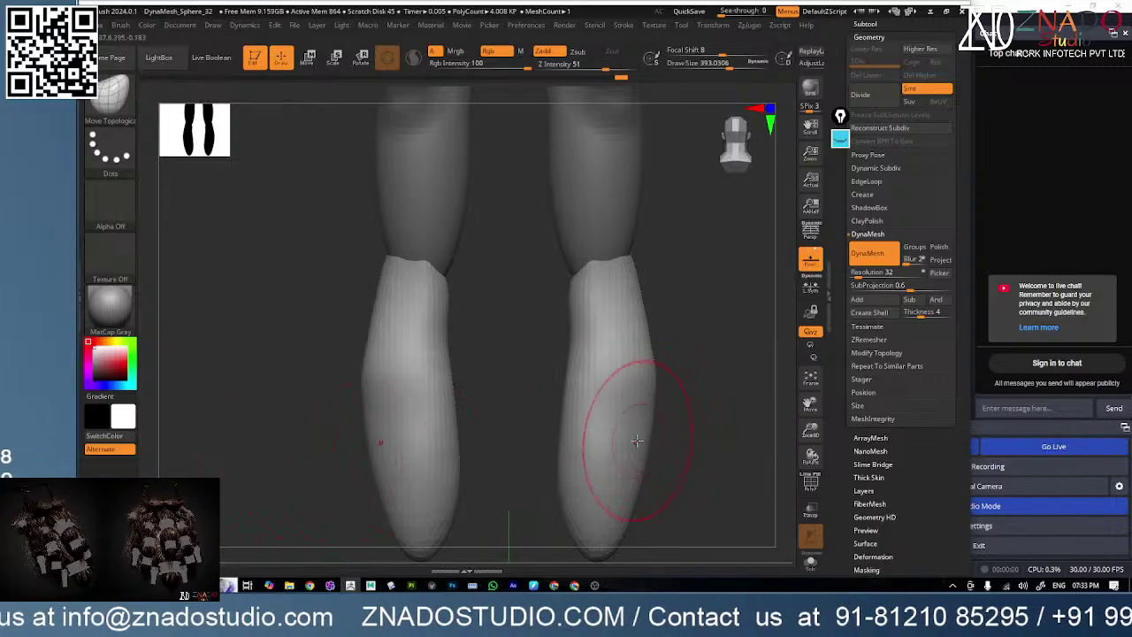
left_click_drag(570, 400, 585, 399)
left_click_drag(563, 467, 573, 471)
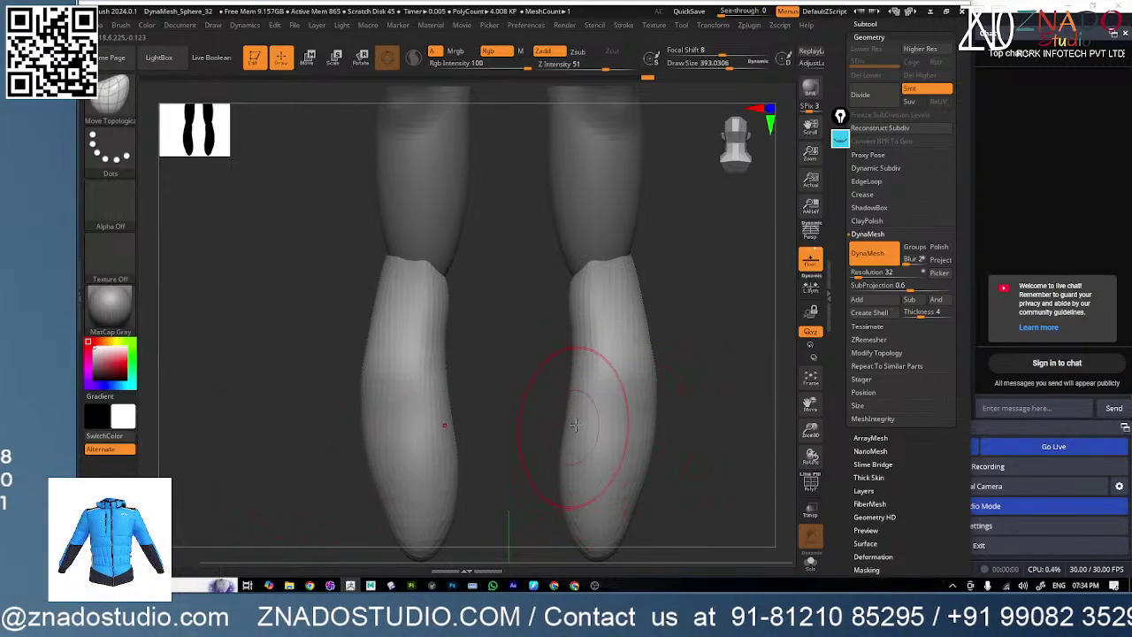
mouse_move(569, 422)
right_mouse_down()
mouse_move(671, 407)
mouse_move(627, 399)
mouse_move(659, 399)
mouse_move(610, 379)
right_mouse_up()
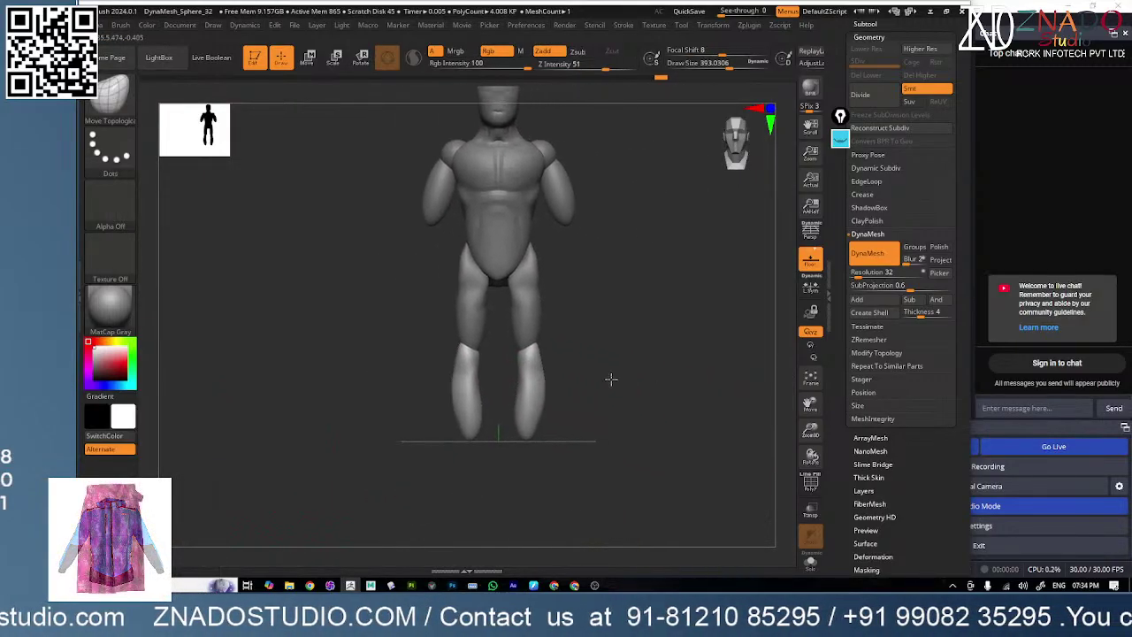
- Thicken the pointed lower ends of the legs with the Inflat brush, and smooth them at a draw size of about 262
mouse_move(506, 436)
right_mouse_down("alt")
mouse_move(497, 425)
mouse_move(533, 431)
mouse_move(525, 440)
right_mouse_up("alt")
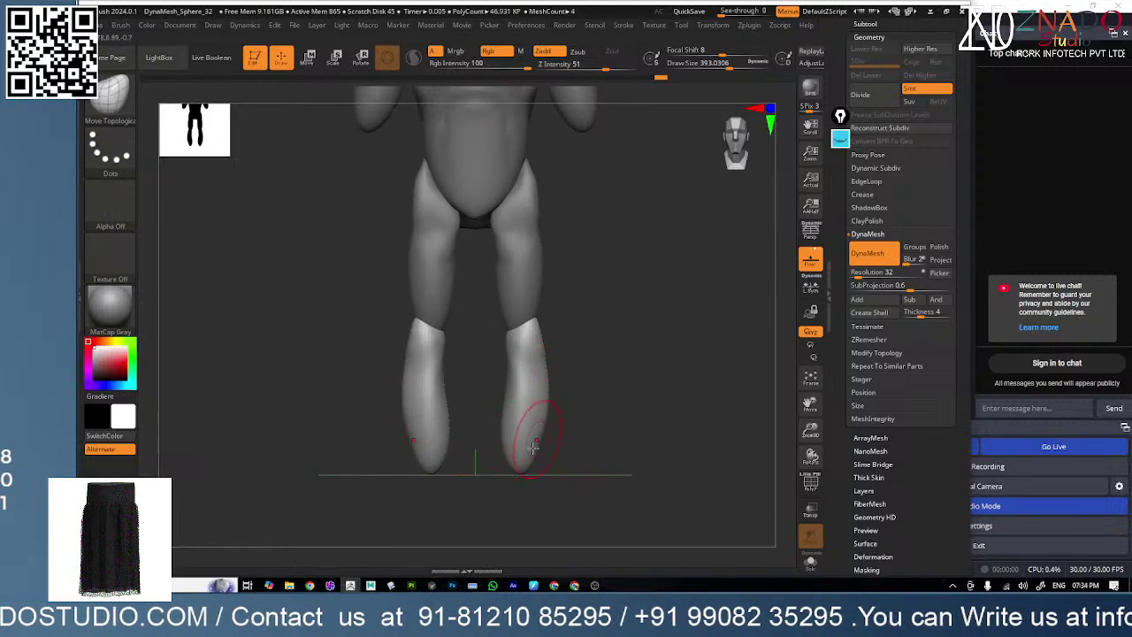
right_click_drag(530, 480, 543, 430)
key("b")
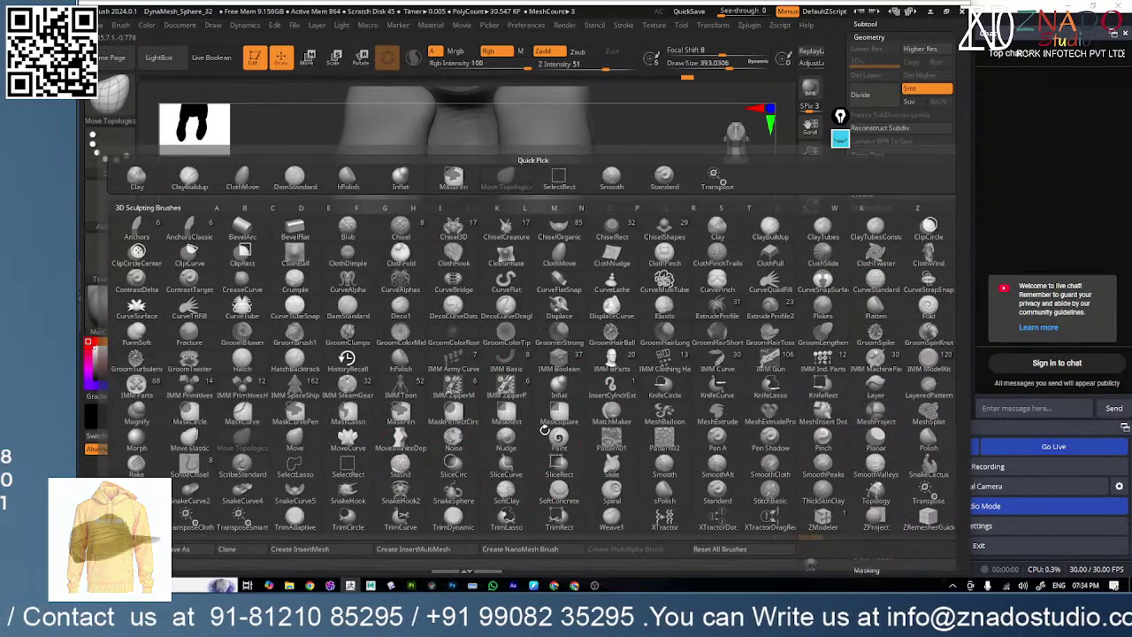
left_click(559, 387)
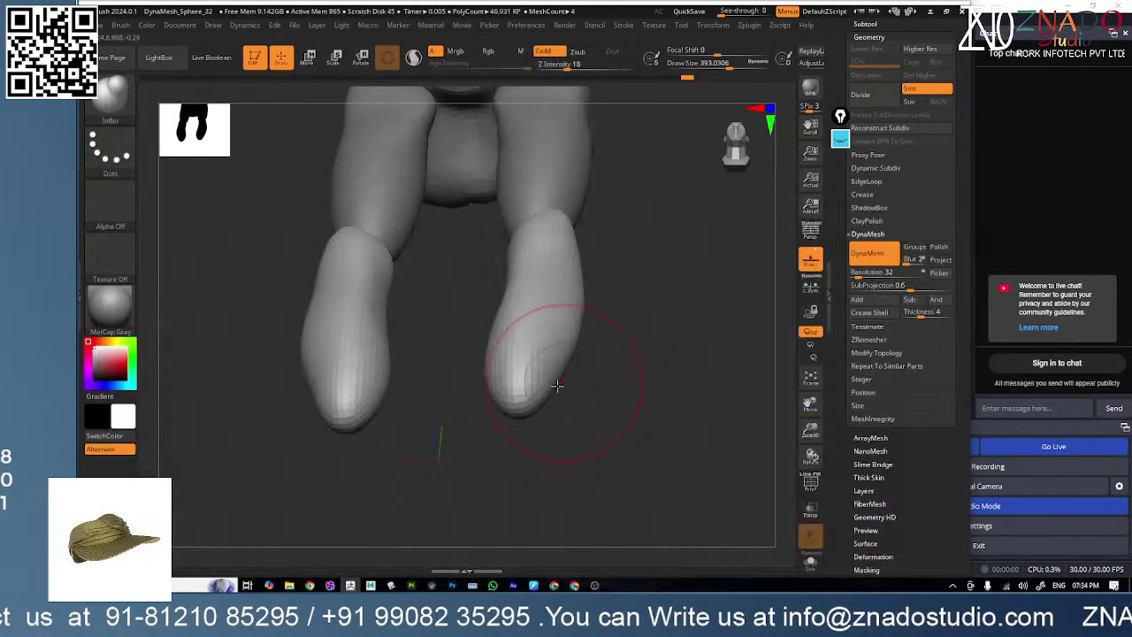
left_click_drag(520, 411, 512, 409)
right_click_drag(522, 431, 554, 430, "shift")
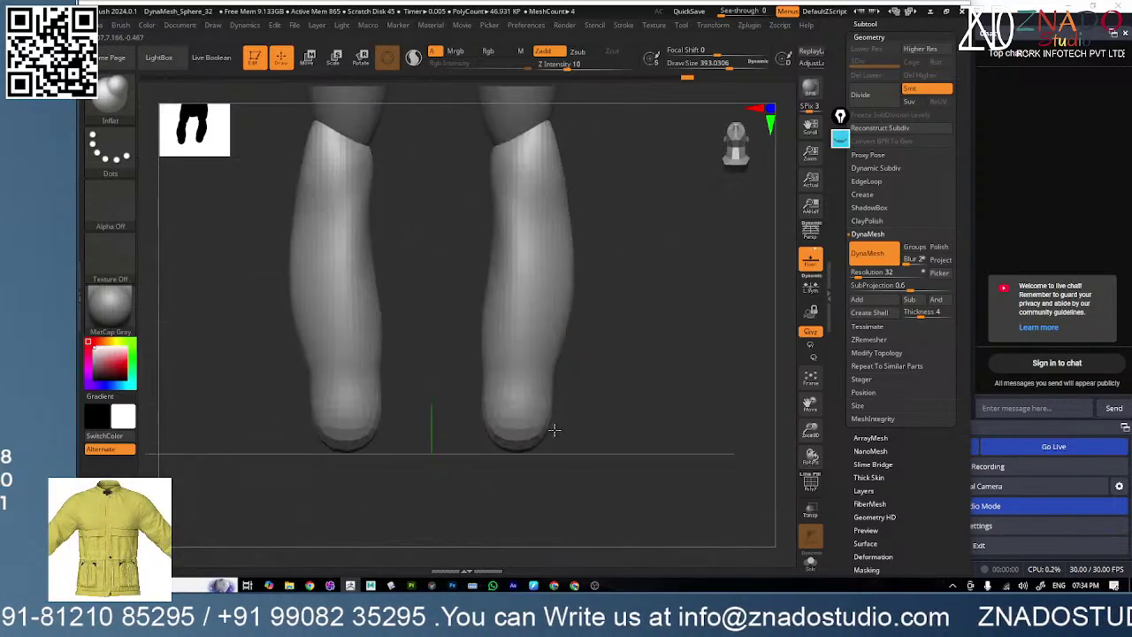
right_click_drag(573, 387, 560, 397)
key("space")
left_click_drag(574, 387, 544, 388)
key("shift")
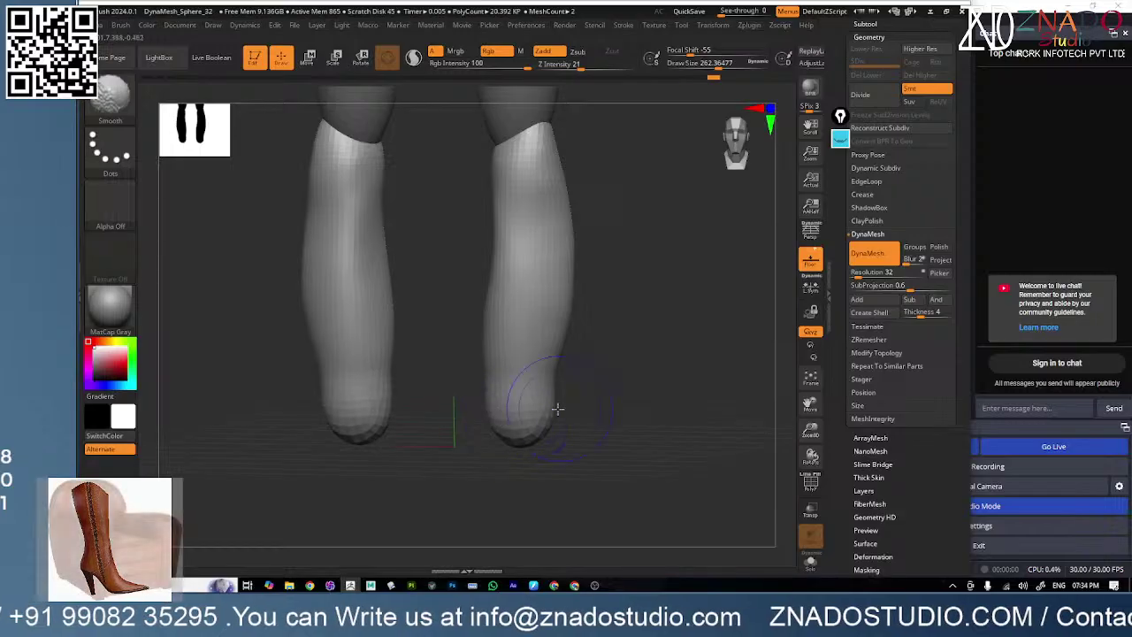
- Flatten the undersides of the lower legs with the hPolish brush and smooth the ankles
mouse_move(485, 407)
right_mouse_down()
mouse_move(561, 404)
mouse_move(590, 434)
mouse_move(662, 412)
mouse_move(609, 445)
mouse_move(695, 422)
mouse_move(610, 412)
mouse_move(607, 366)
mouse_move(594, 404)
mouse_move(601, 375)
right_mouse_up()
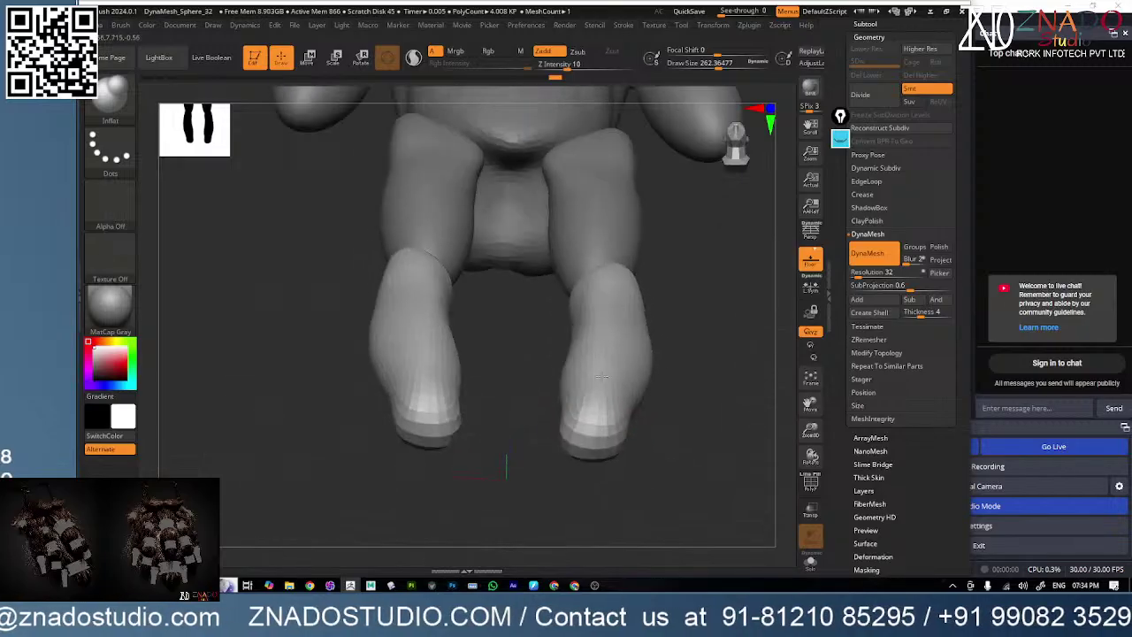
key("b")
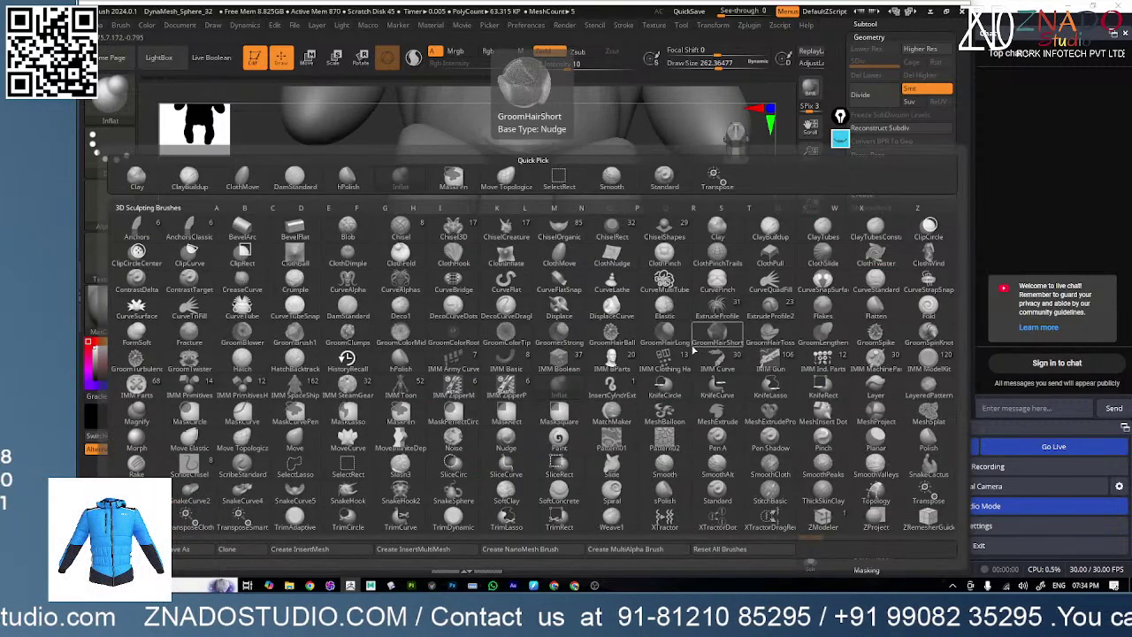
left_click(405, 361)
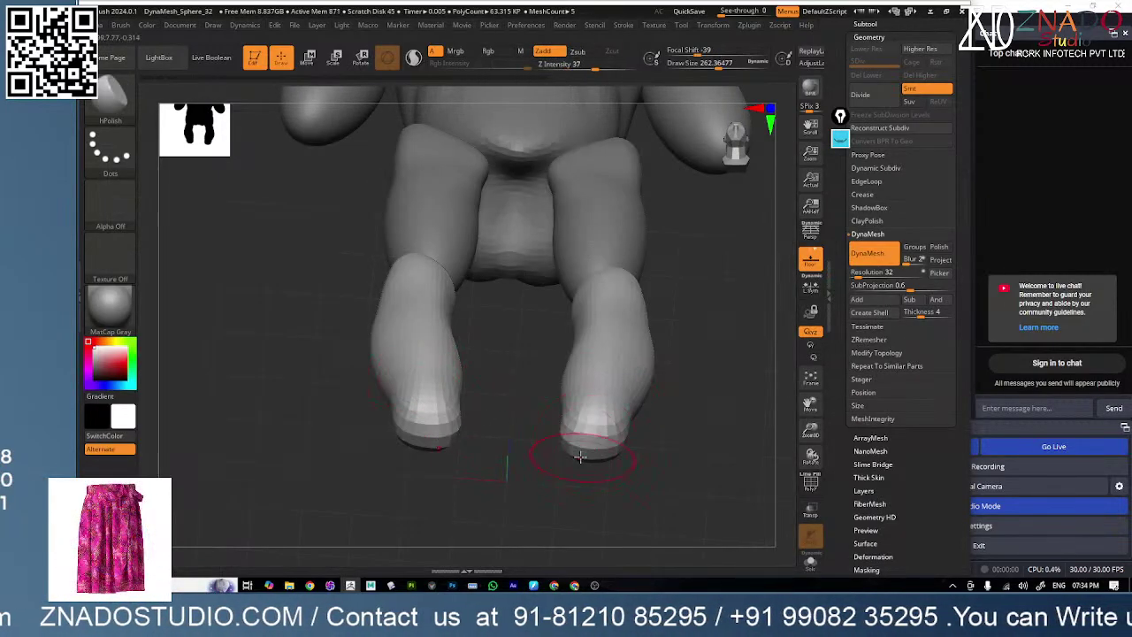
mouse_move(595, 455)
right_mouse_down()
mouse_move(589, 508)
mouse_move(677, 429)
mouse_move(626, 433)
mouse_move(647, 436)
right_mouse_up()
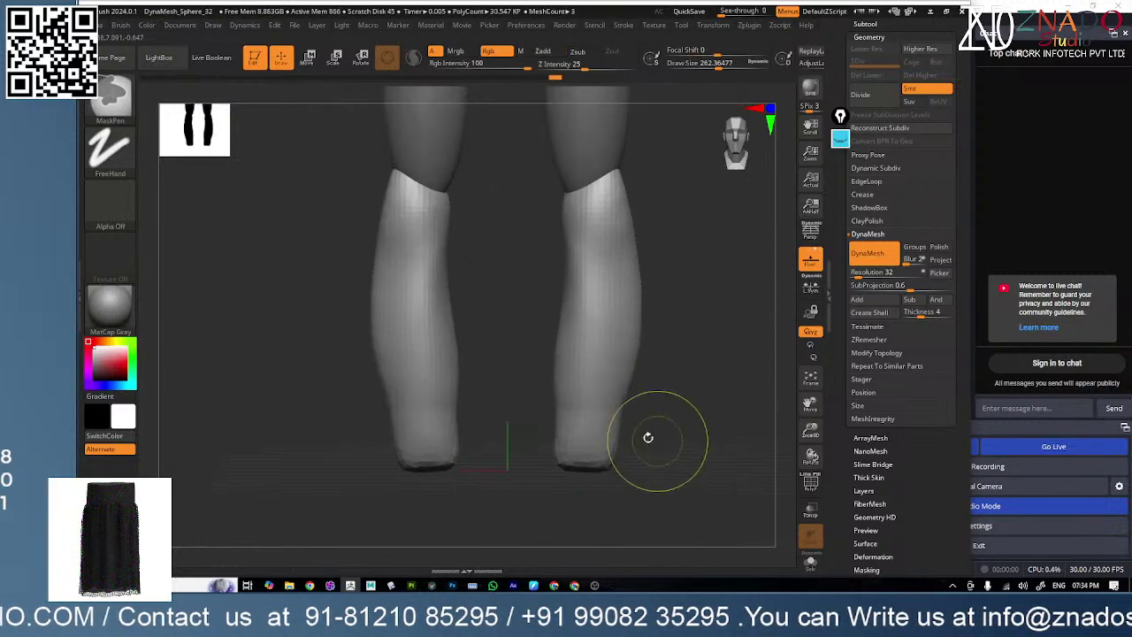
mouse_move(562, 433)
left_mouse_down("shift")
mouse_move(587, 455)
mouse_move(609, 434)
left_mouse_up("shift")
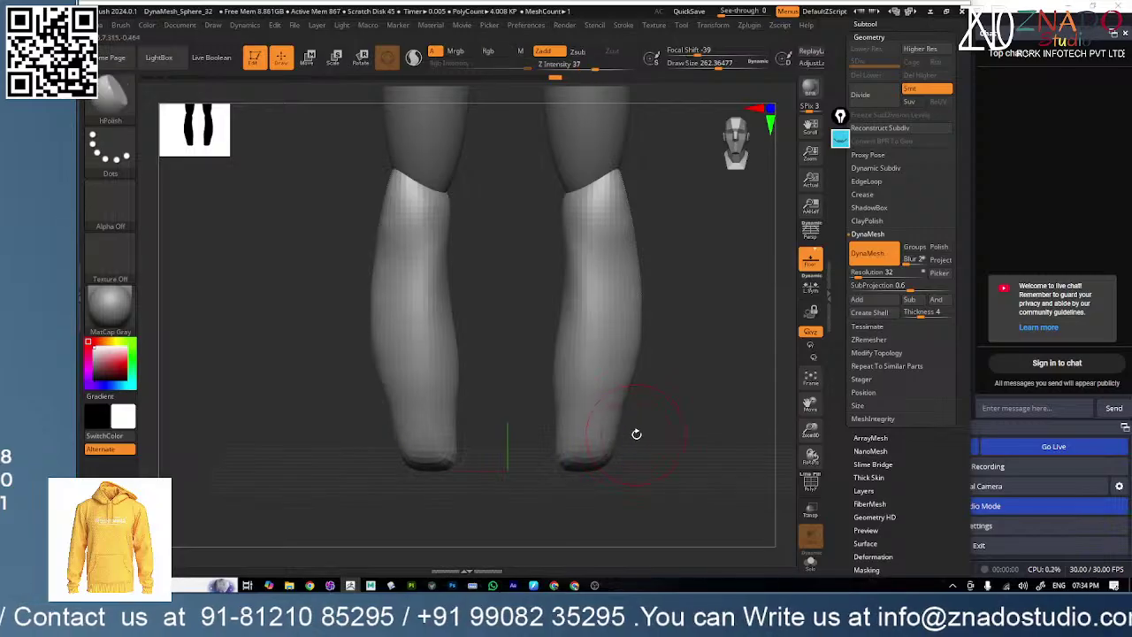
- Inflate the ankle ends of the lower legs from several angles with the Inflat brush, and smooth the result
right_click_drag(635, 433, 606, 456)
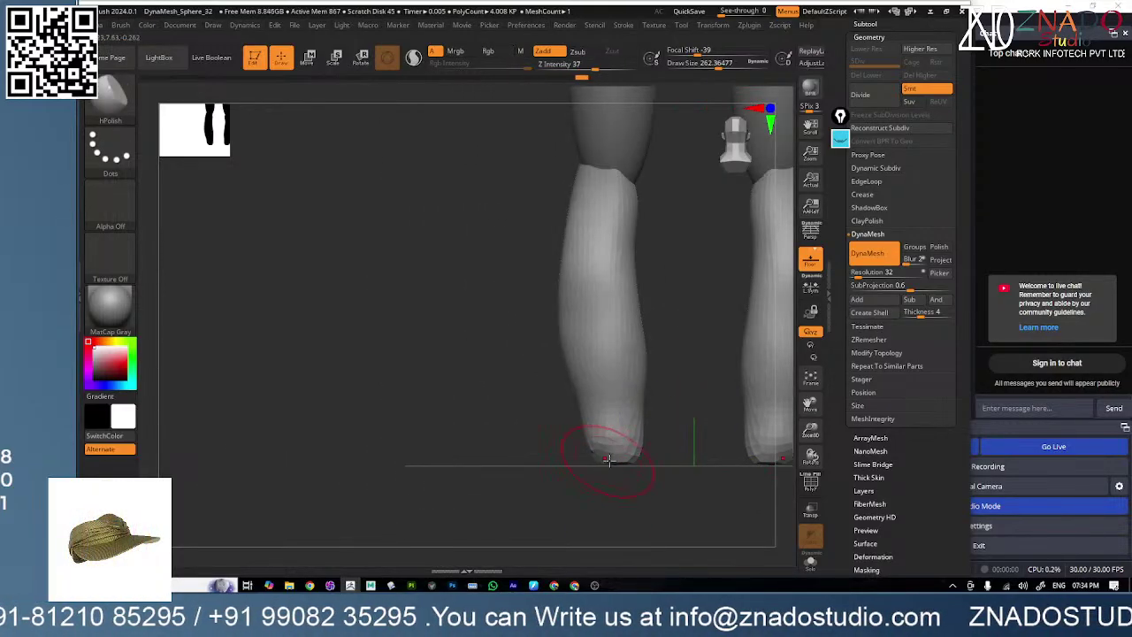
key("b")
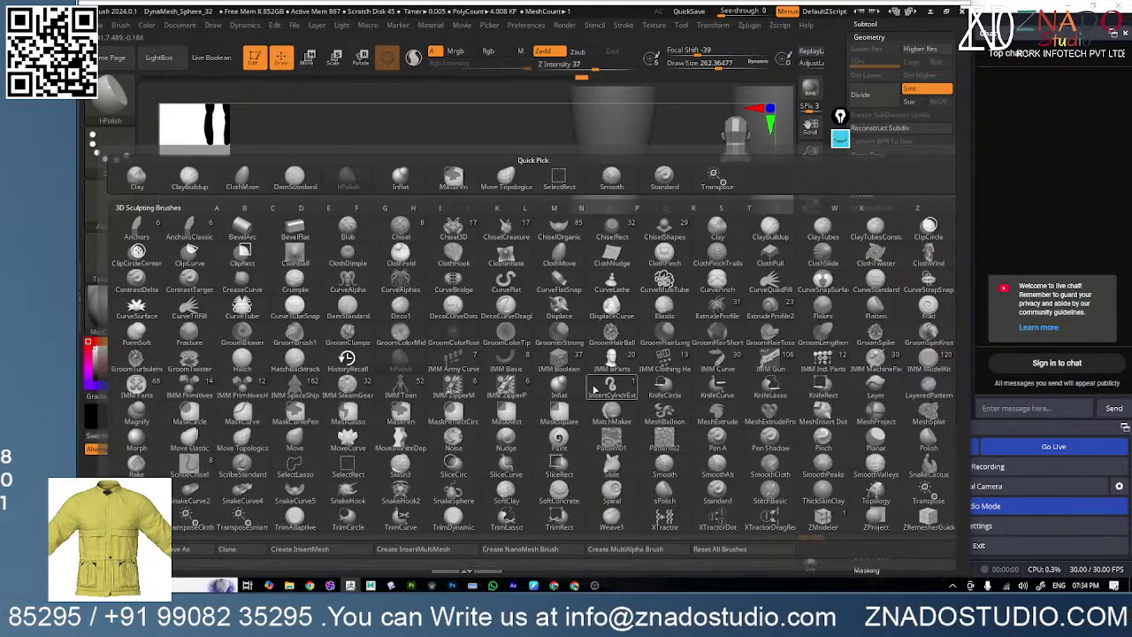
left_click(557, 389)
left_click_drag(603, 445, 612, 450)
mouse_move(649, 447)
right_mouse_down()
mouse_move(606, 447)
mouse_move(614, 453)
right_mouse_up()
left_click_drag(576, 449, 560, 465)
mouse_move(560, 465)
right_mouse_down()
mouse_move(606, 465)
mouse_move(587, 446)
right_mouse_up()
left_click_drag(548, 466, 566, 468, "shift")
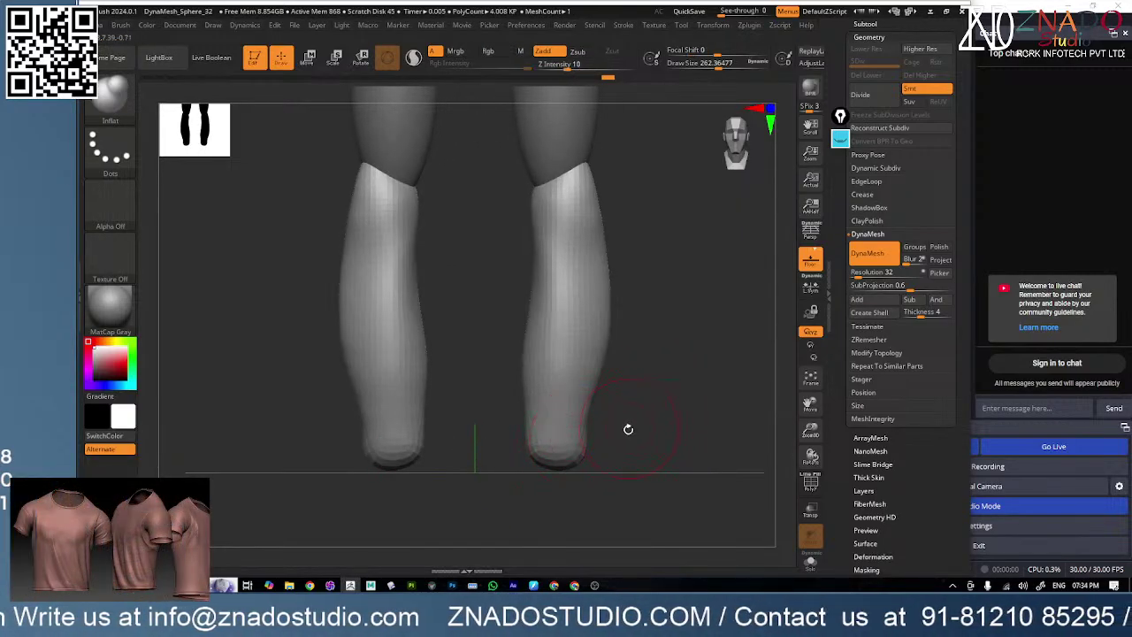
- Examine the proportions of the lower legs against the whole figure from the front, back, side and underneath
right_click_drag(675, 403, 607, 504, "alt")
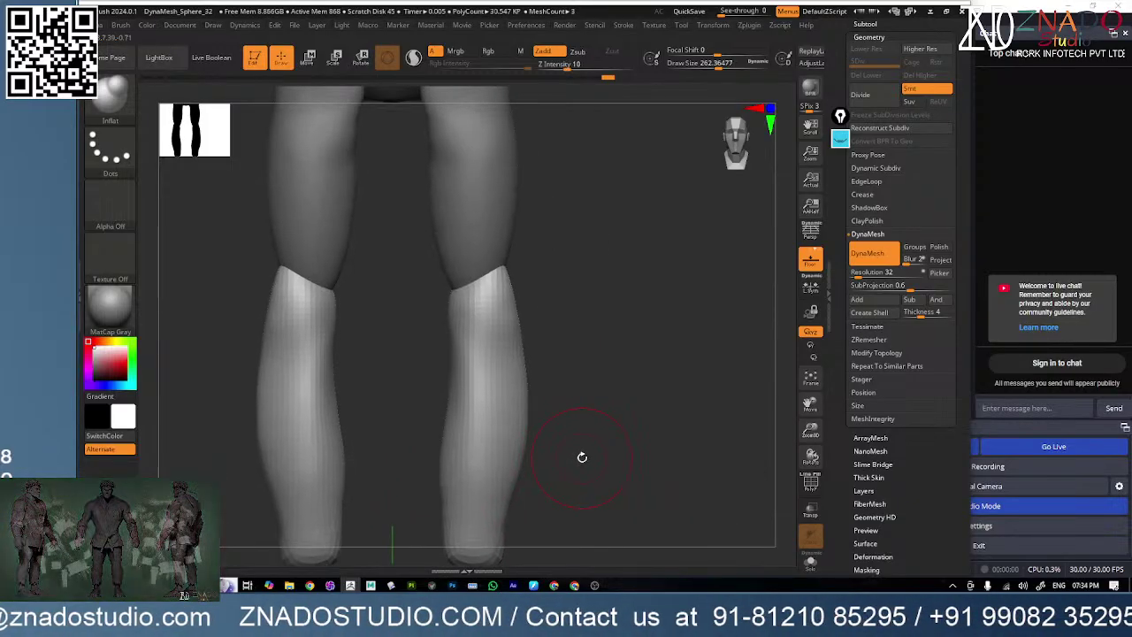
right_click_drag(572, 463, 567, 467)
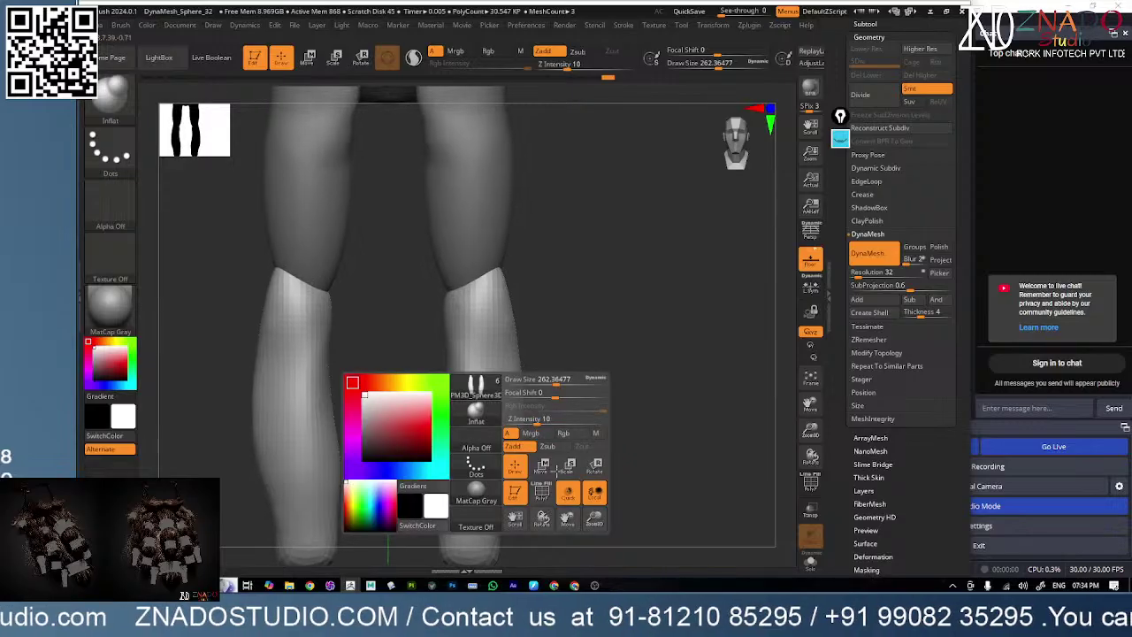
right_click_drag(629, 432, 698, 406)
key("b")
key("i")
key("n")
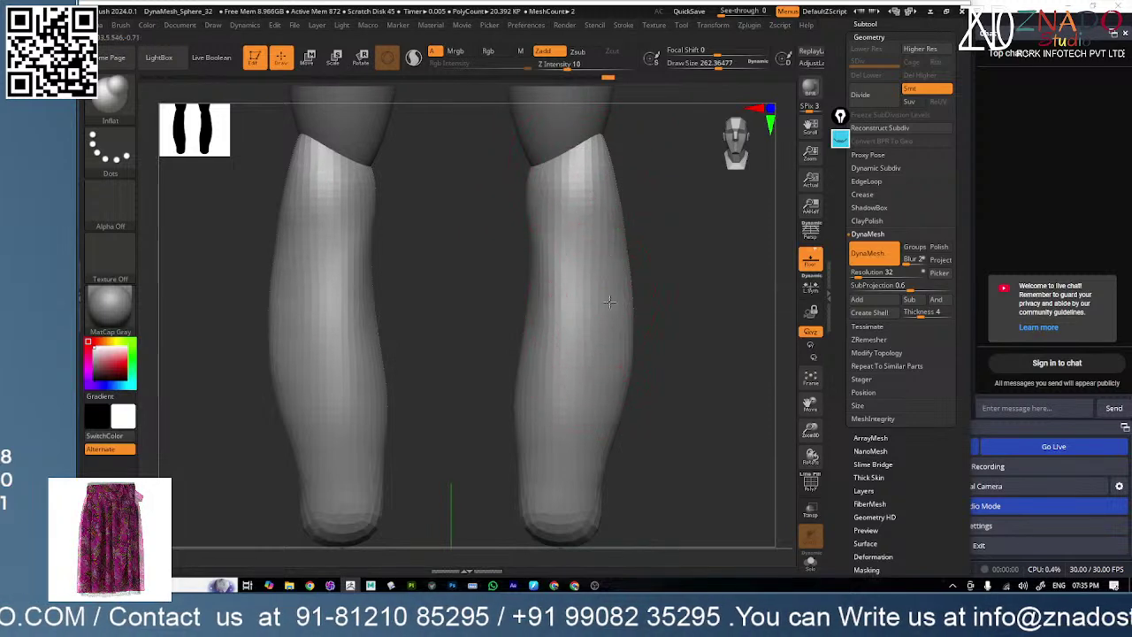
right_click_drag(620, 374, 408, 311, "ctrl")
right_click_drag(677, 292, 563, 391)
right_click_drag(521, 433, 554, 315)
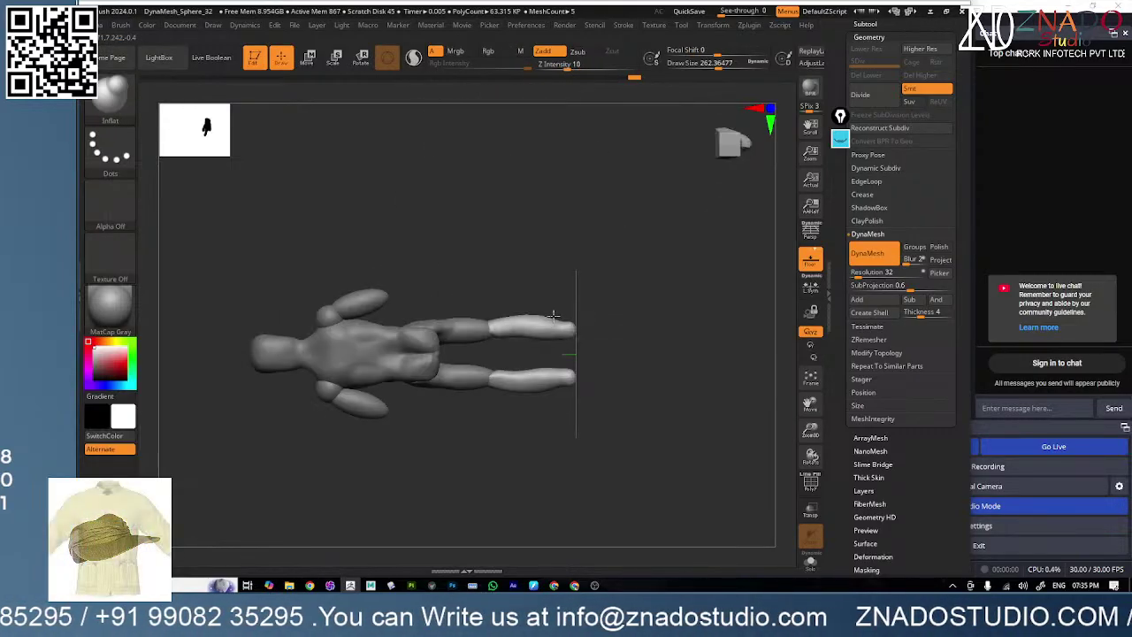
right_click_drag(542, 434, 591, 258)
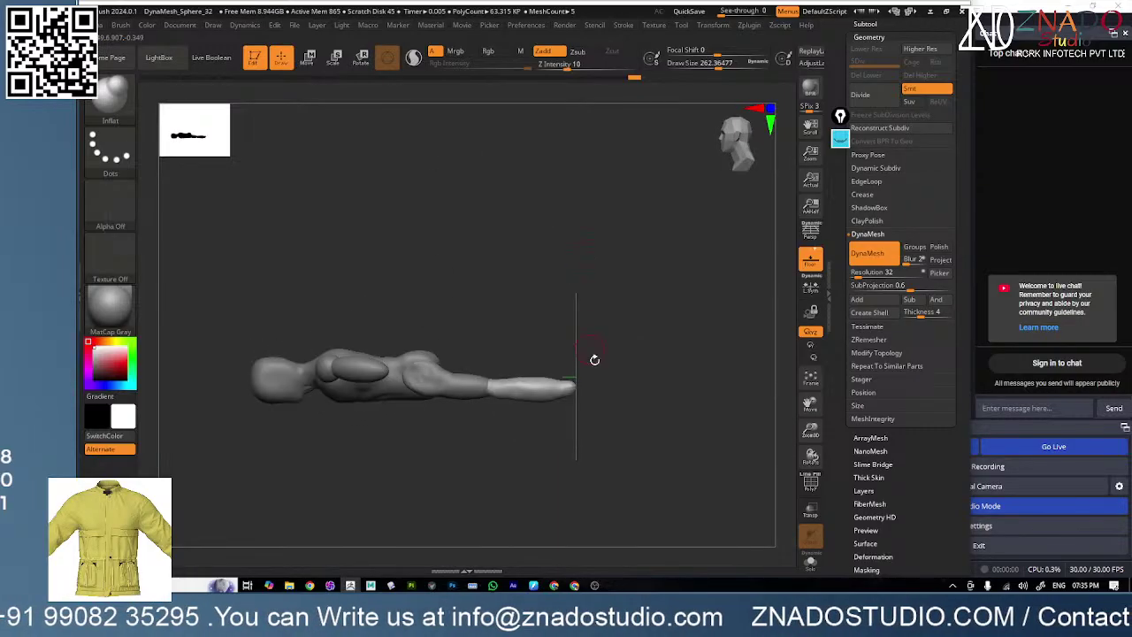
key("f")
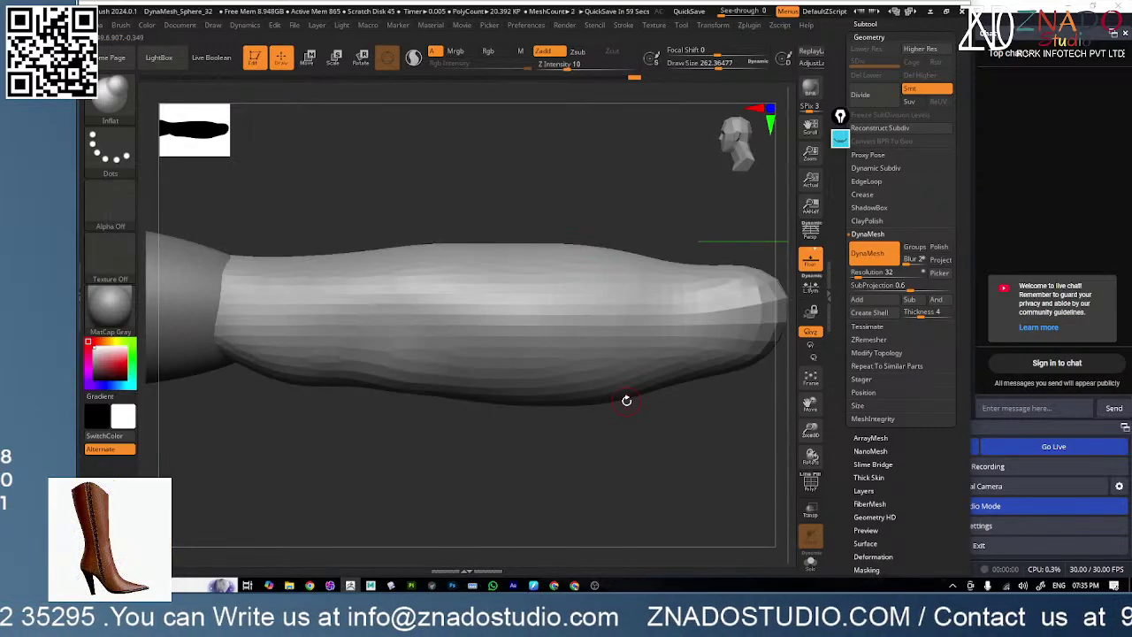
right_click_drag(626, 400, 505, 493)
right_click_drag(576, 449, 529, 377, "ctrl")
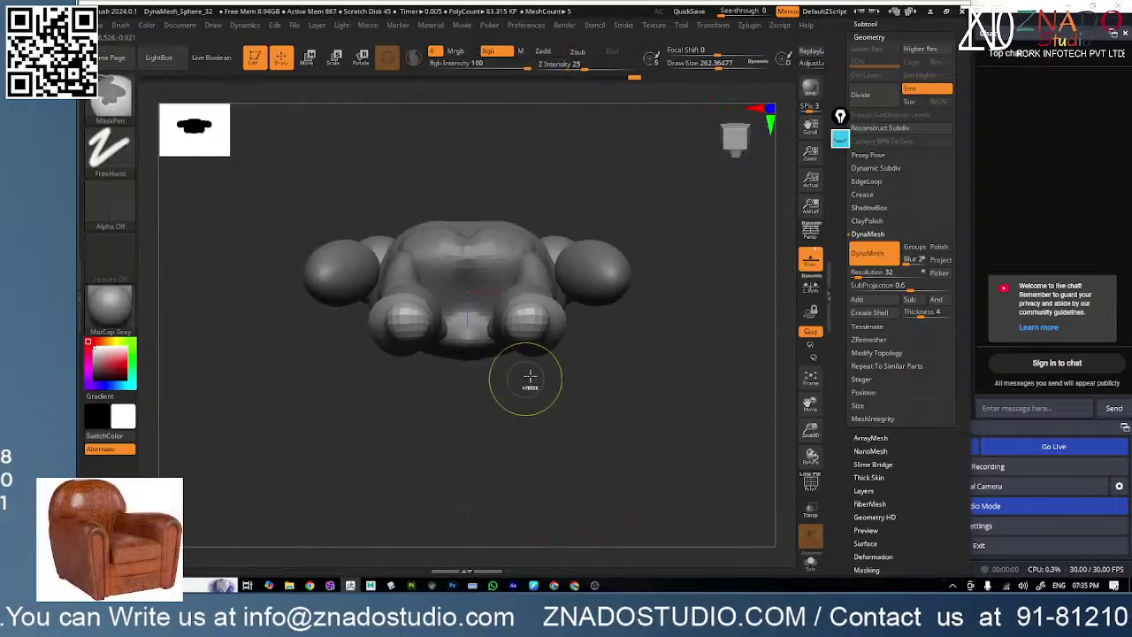
- Move the lower legs backward along Z in side view and tilt them slightly so the ankles sit behind the knees
right_click_drag(659, 346, 650, 465)
mouse_move(634, 395)
right_mouse_down()
mouse_move(703, 388)
mouse_move(599, 424)
mouse_move(627, 412)
mouse_move(513, 422)
right_mouse_up()
key("w")
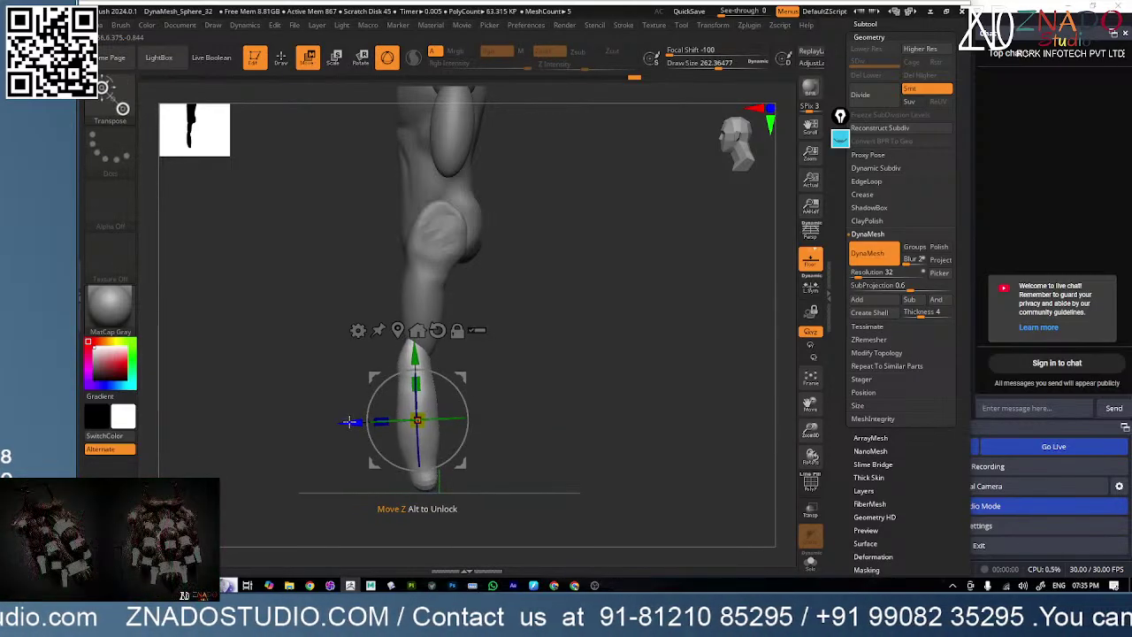
left_click_drag(349, 419, 359, 423)
left_click_drag(481, 400, 479, 396)
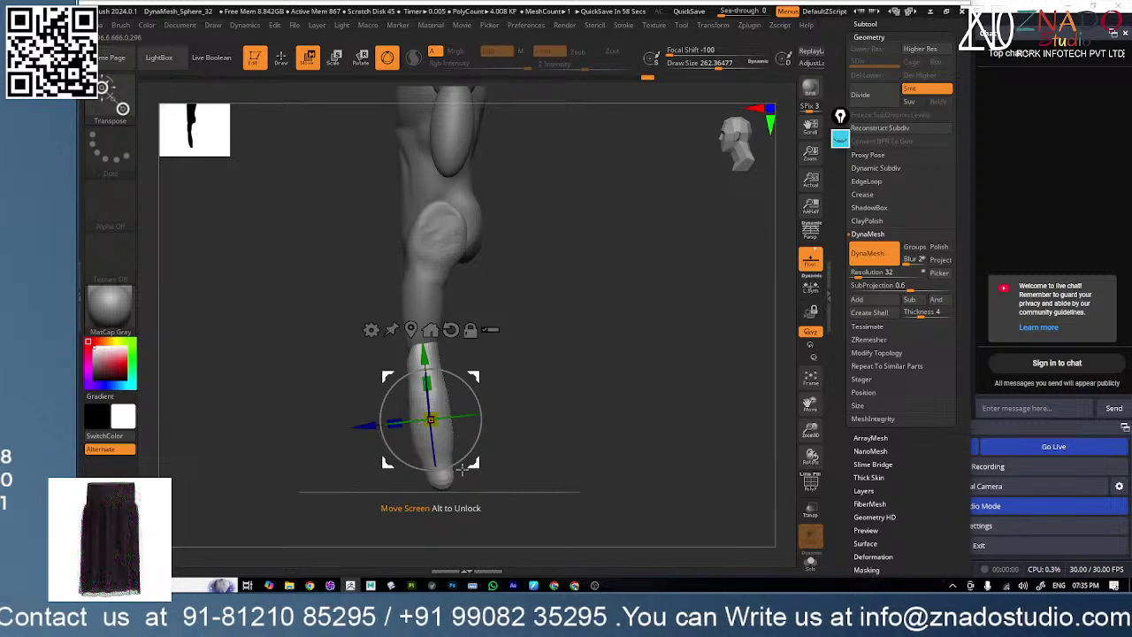
- Draw a yellow guide curve along the leg's side profile from the hip downward with the screen pen, and erase it
left_click(839, 142)
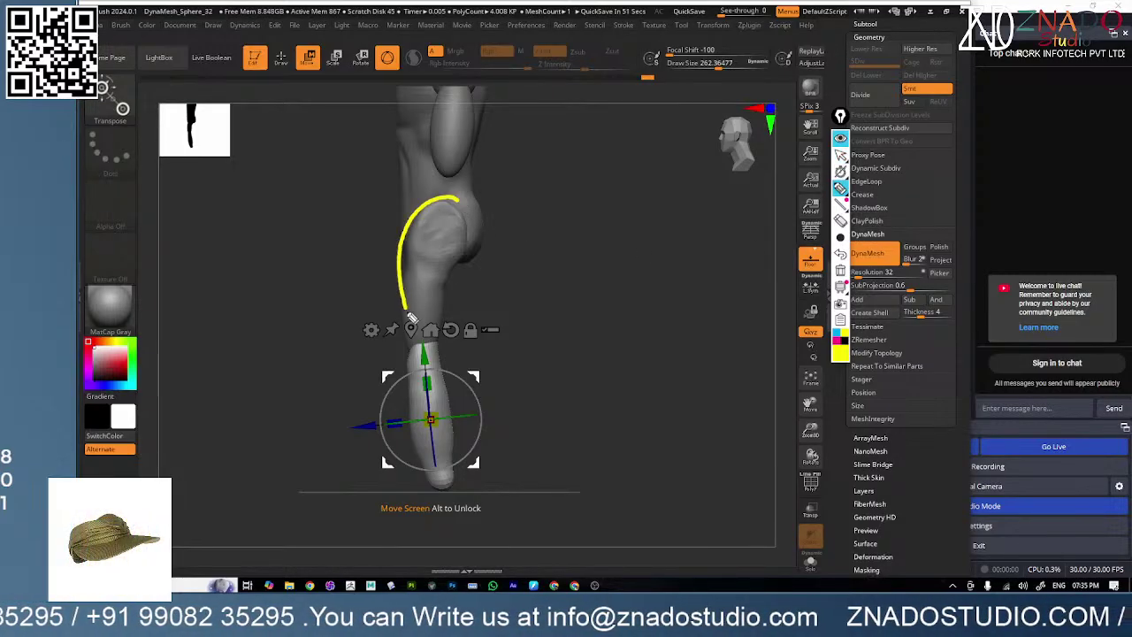
left_click_drag(439, 366, 426, 536)
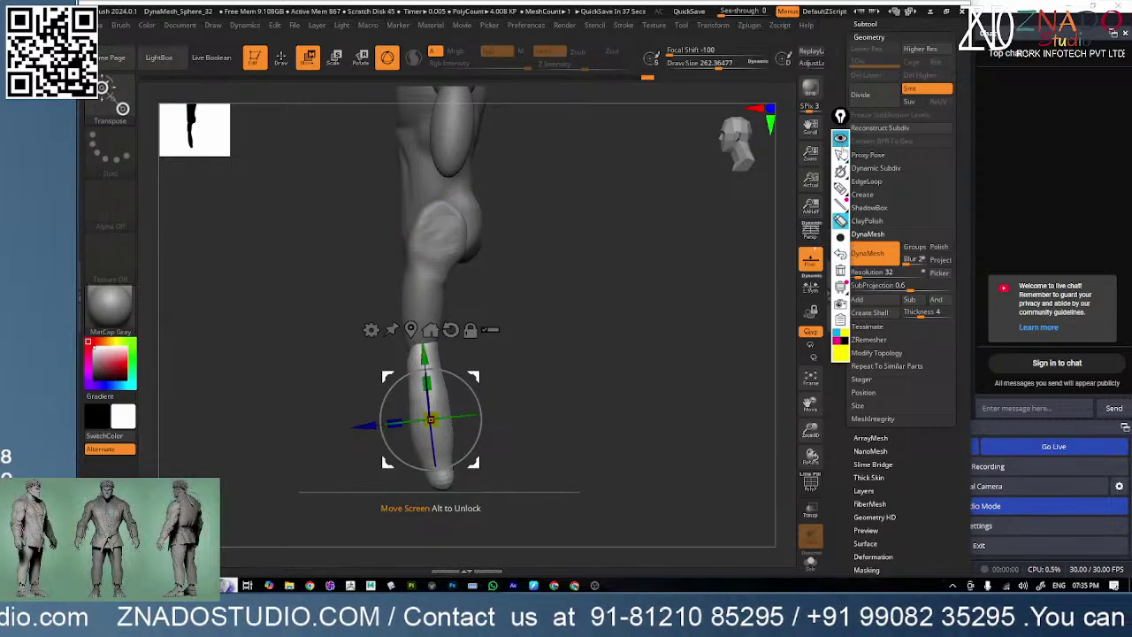
mouse_move(597, 351)
left_mouse_down()
mouse_move(575, 371)
mouse_move(596, 359)
mouse_move(584, 350)
left_mouse_up()
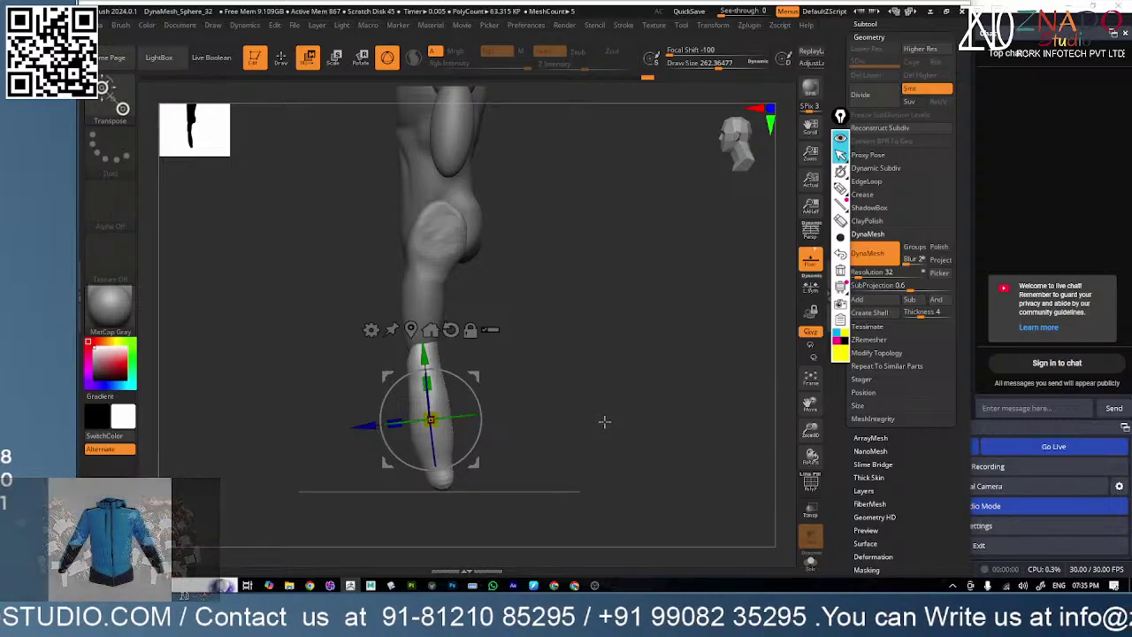
- Reshape the lower legs below the knees in front view with the Move Topological brush, keeping the whole figure's proportions
mouse_move(581, 422)
left_mouse_down()
mouse_move(618, 425)
mouse_move(581, 422)
mouse_move(530, 445)
mouse_move(592, 416)
left_mouse_up()
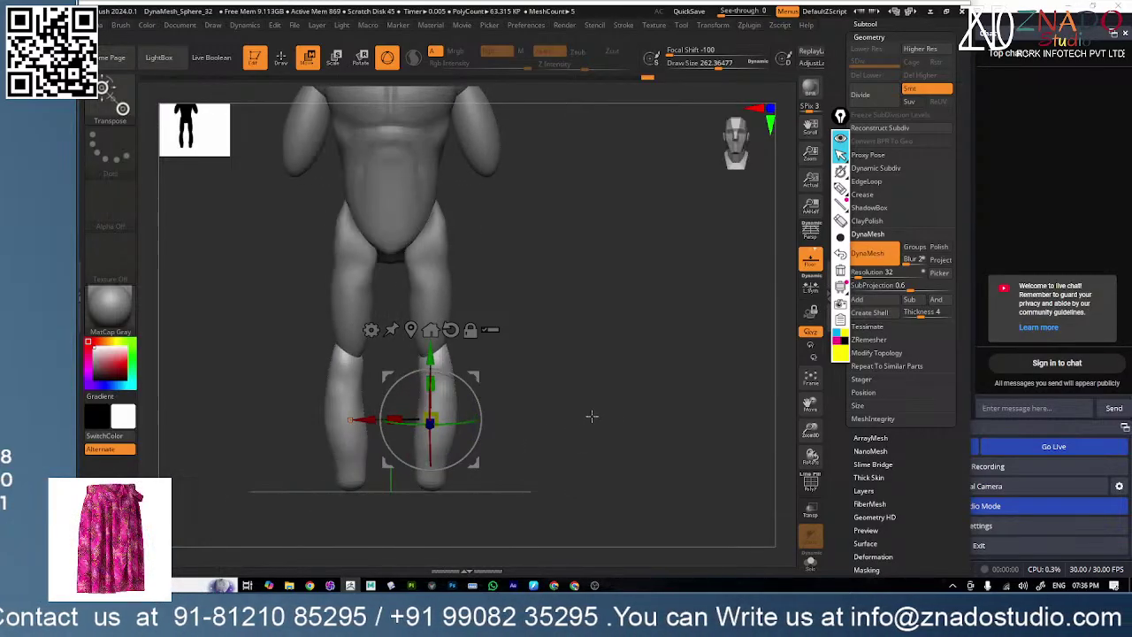
key("b")
key("c")
key("b")
right_click_drag(525, 369, 528, 373, "ctrl")
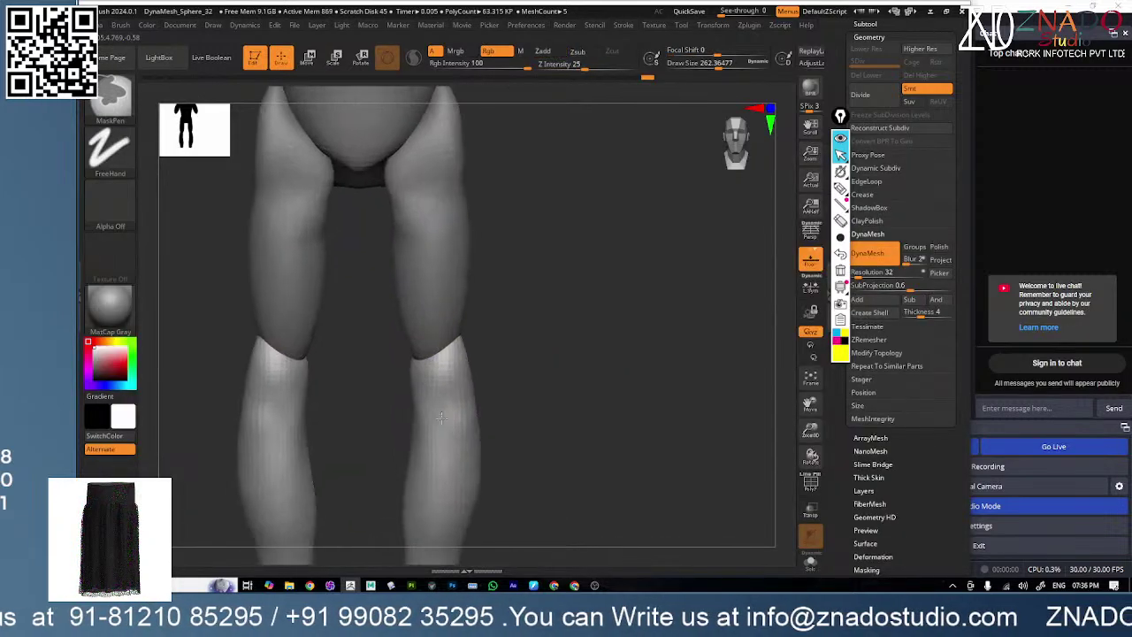
scroll(566, 349, "down", 2)
key("b")
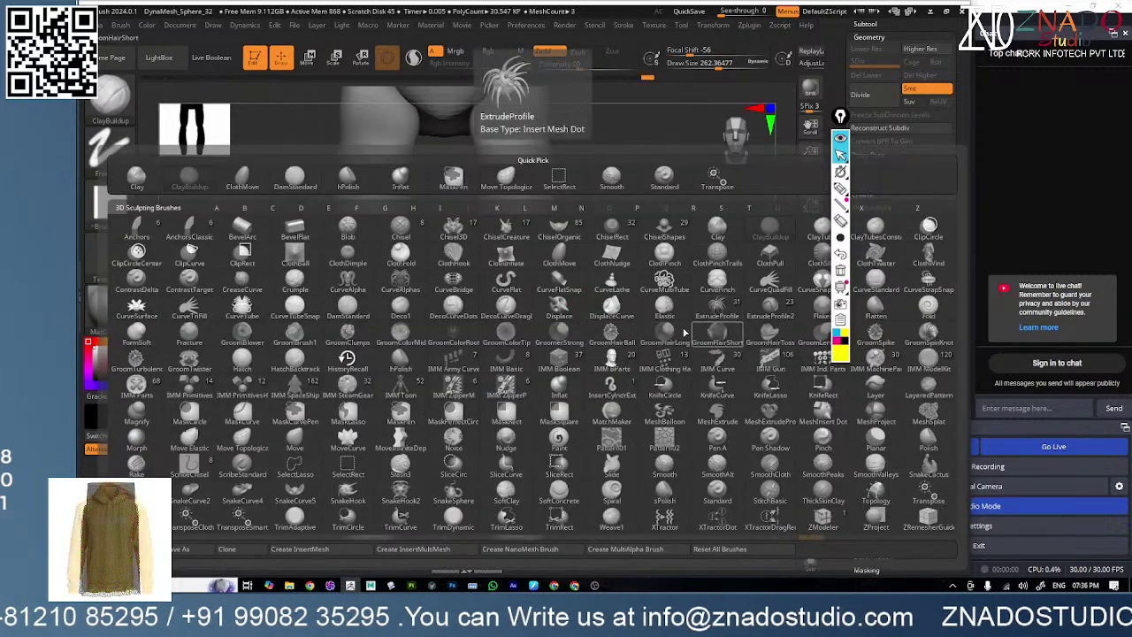
left_click(245, 440)
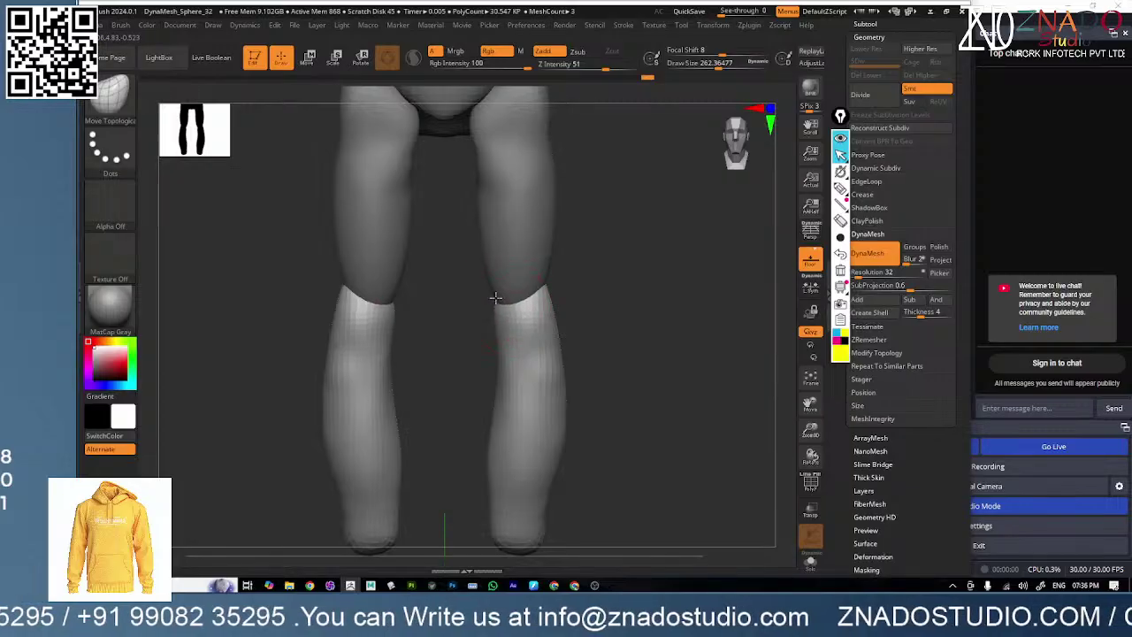
mouse_move(563, 304)
right_mouse_down()
mouse_move(546, 307)
mouse_move(620, 309)
mouse_move(551, 297)
mouse_move(634, 332)
mouse_move(536, 399)
right_mouse_up()
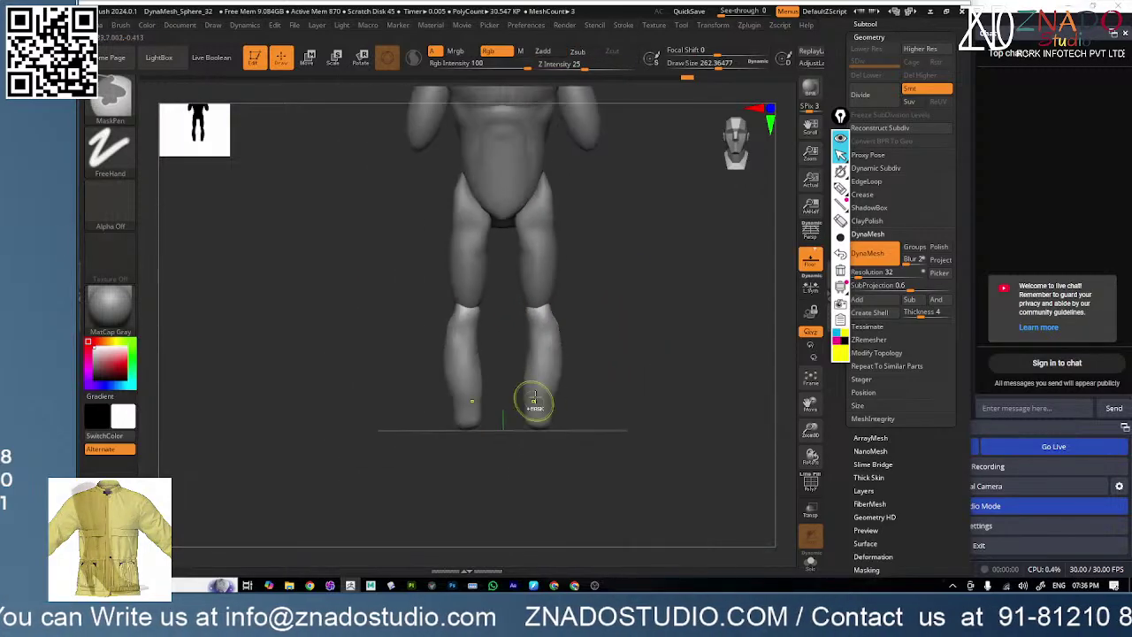
right_click_drag(586, 359, 536, 378, "ctrl")
right_click_drag(633, 316, 546, 388, "alt")
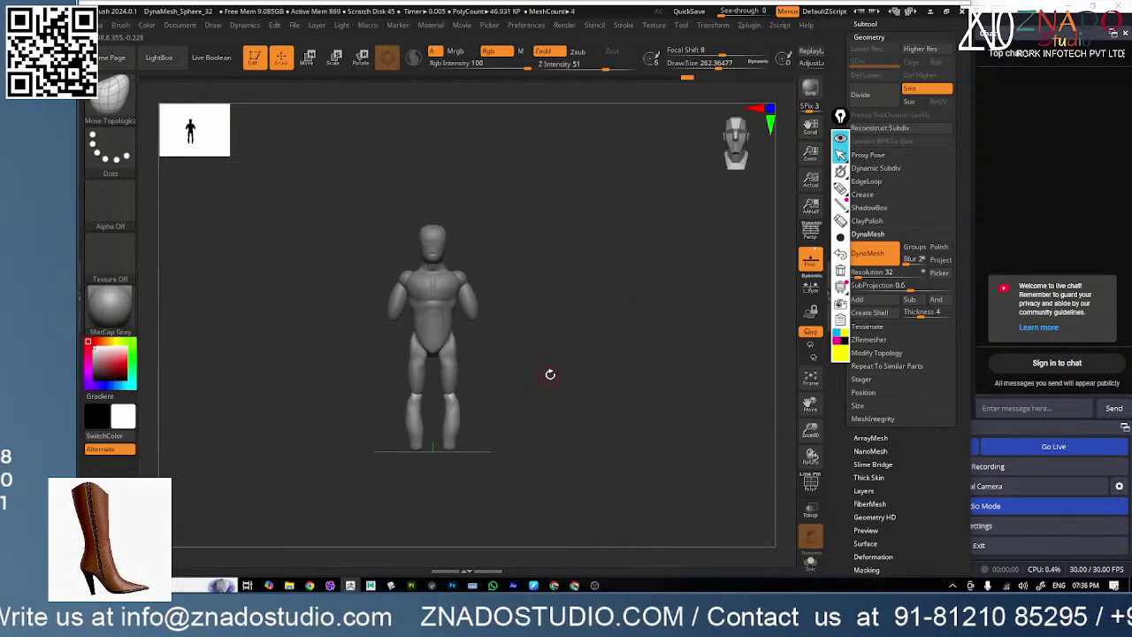
key("f")
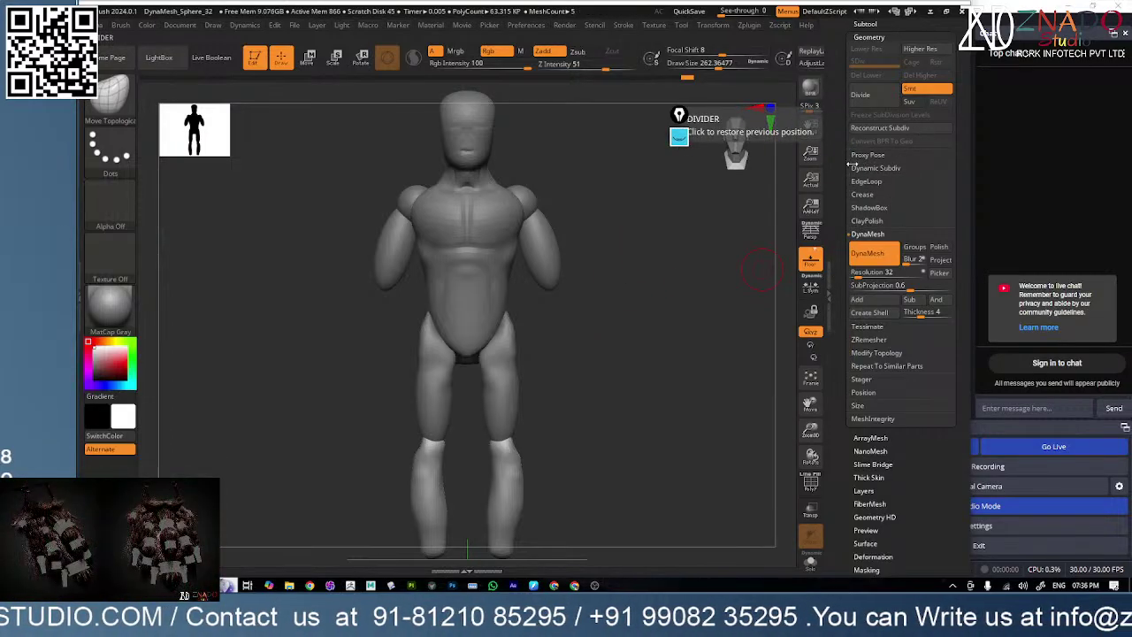
- Show the hidden forearm subtool so the figure's complete arms can be compared with the legs
scroll(872, 232, "up", 5)
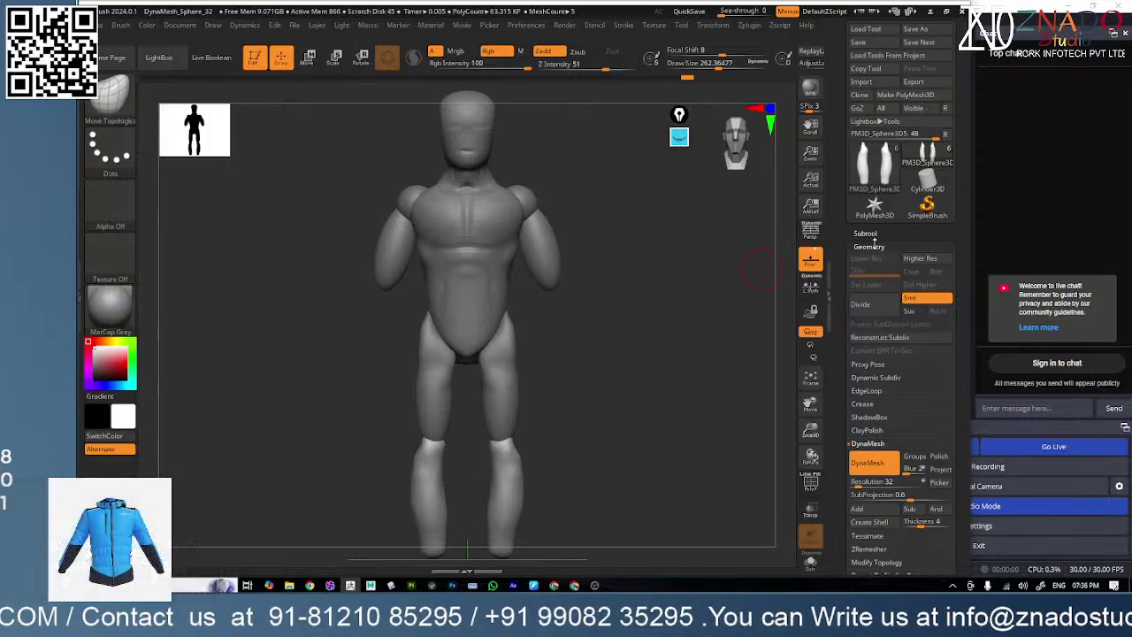
left_click(946, 178)
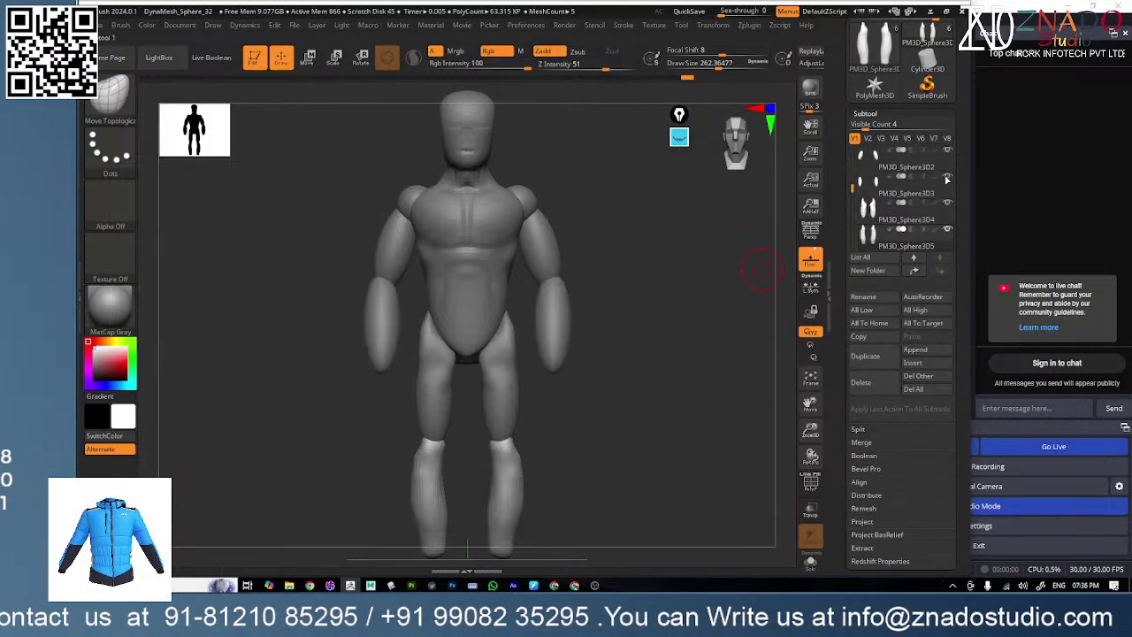
left_click_drag(632, 332, 560, 328, "alt")
left_click_drag(579, 375, 546, 278, "alt")
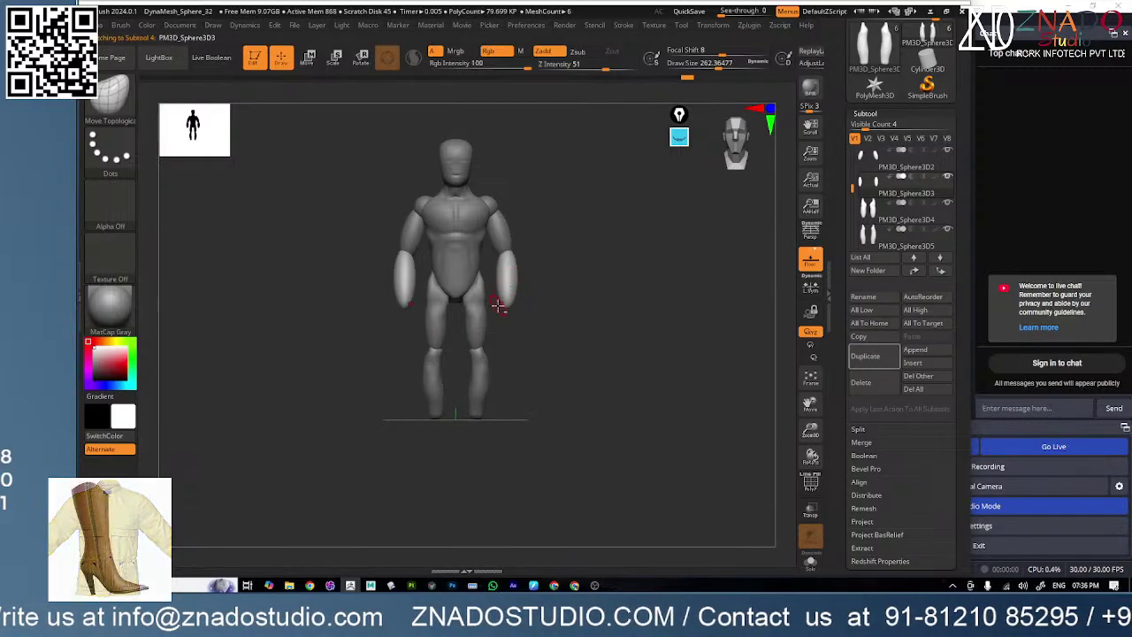
- Select the thighs and shift them vertically along Y until they meet the lower legs at the knees
left_click(478, 324, "alt")
key("w")
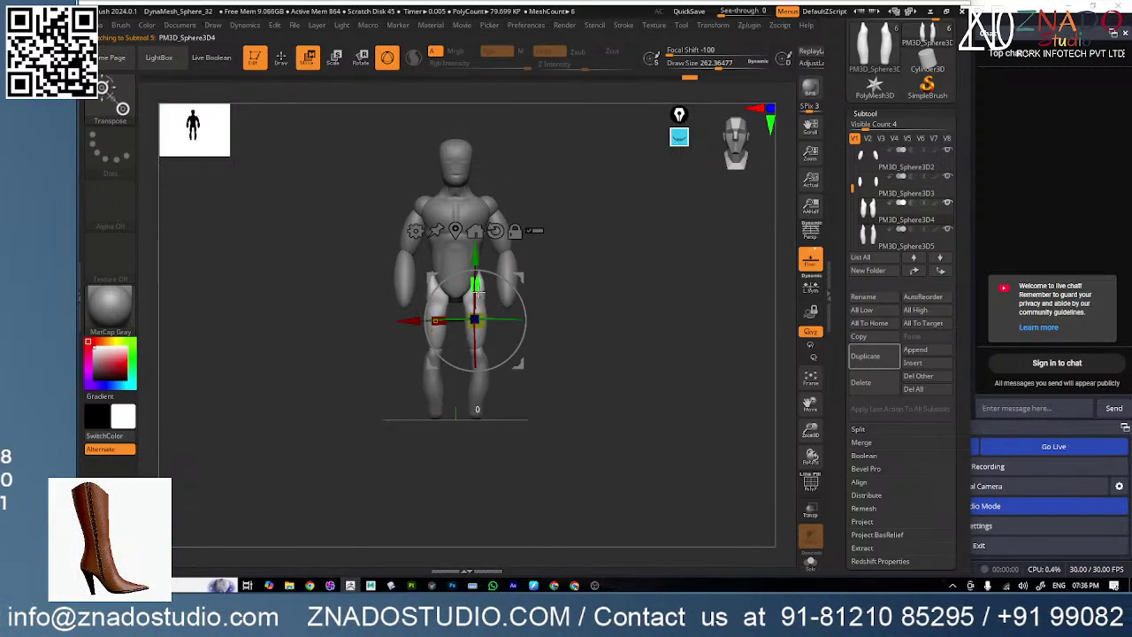
left_click_drag(477, 292, 479, 285)
right_click_drag(531, 340, 542, 399, "ctrl")
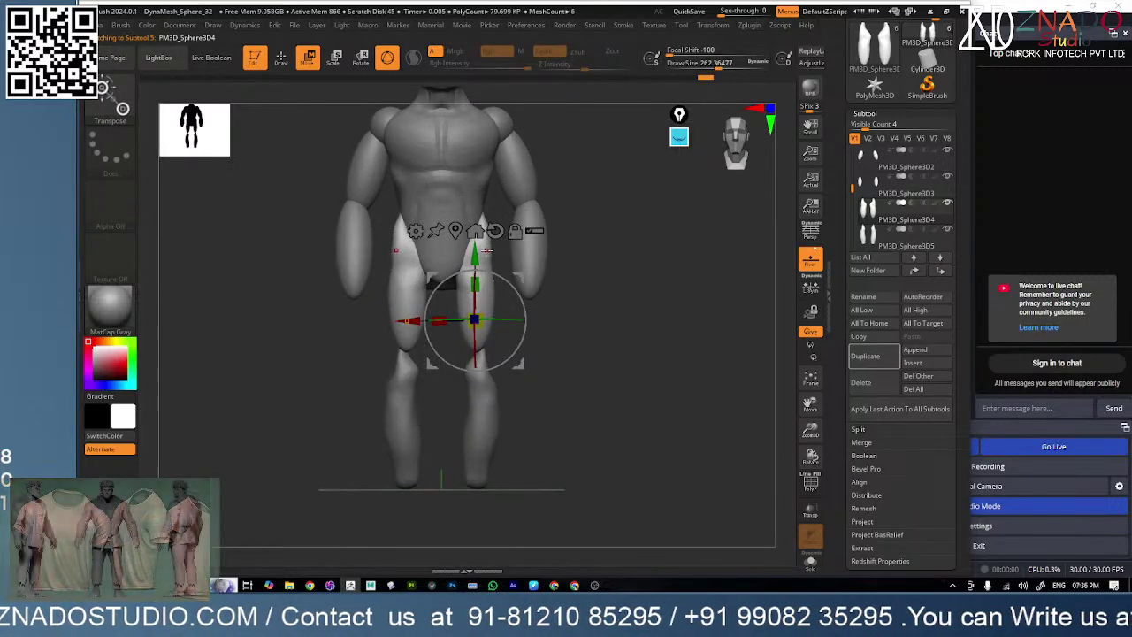
left_click_drag(486, 251, 478, 272)
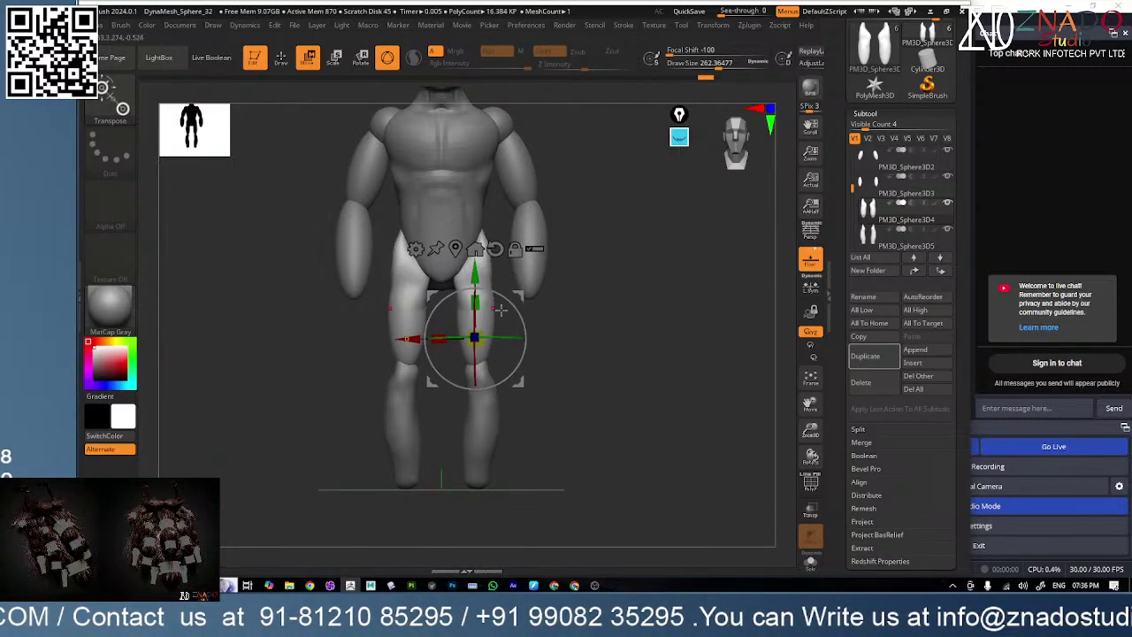
- Mask the upper half of the thighs, pull their lower half down along Y, and clear the mask
key("q")
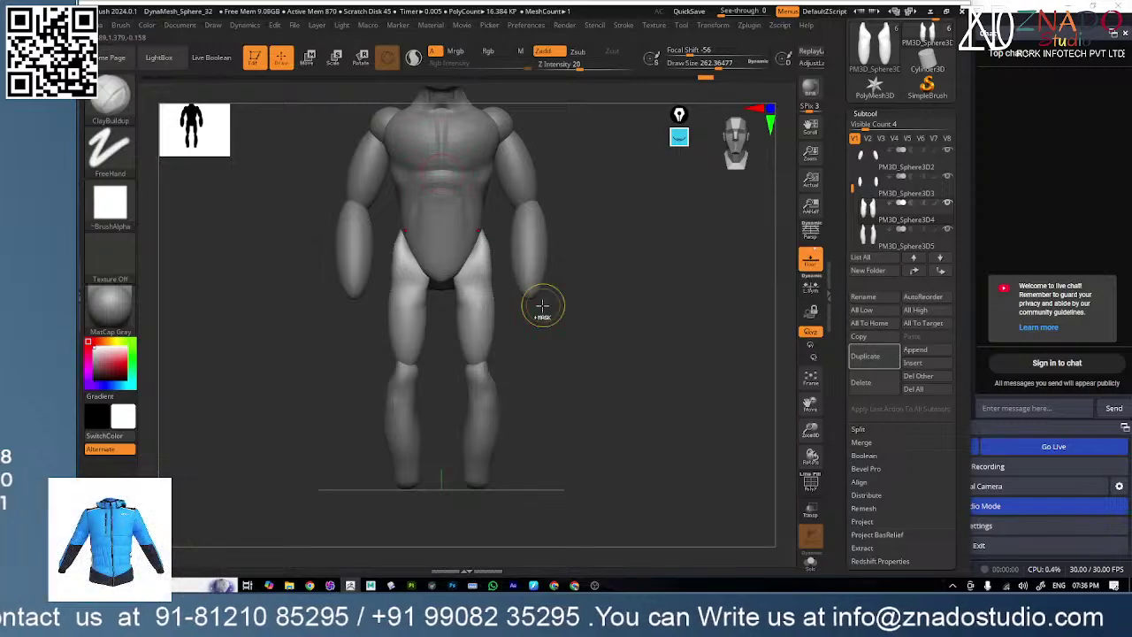
left_click_drag(543, 306, 361, 464, "ctrl")
left_click(543, 409, "ctrl")
left_click(482, 343, "ctrl")
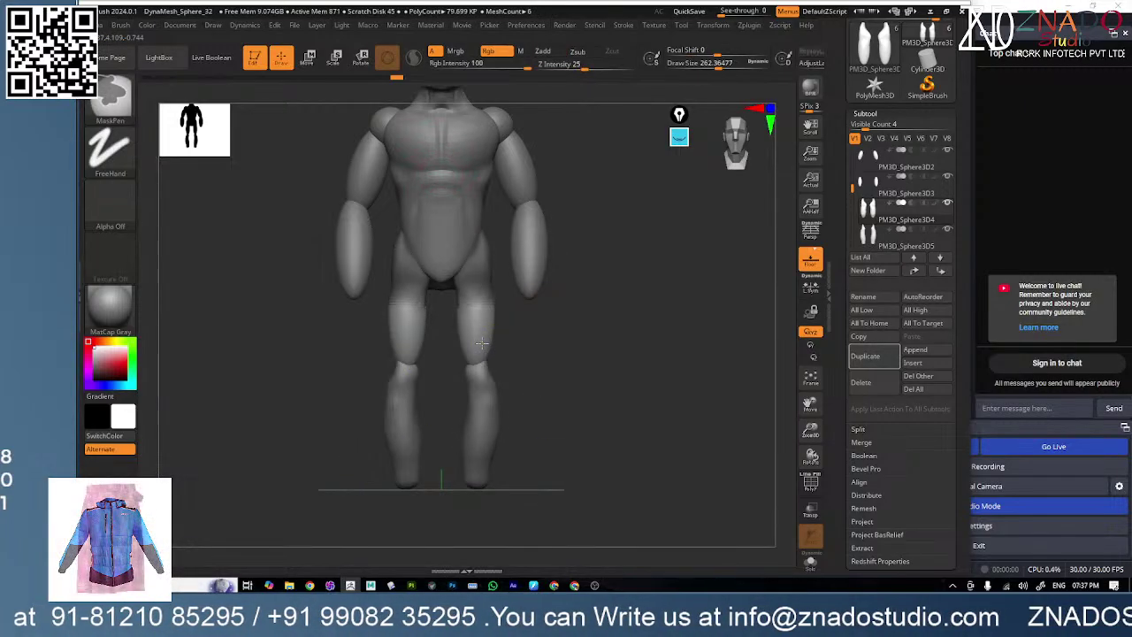
key("w")
left_click_drag(470, 270, 470, 282)
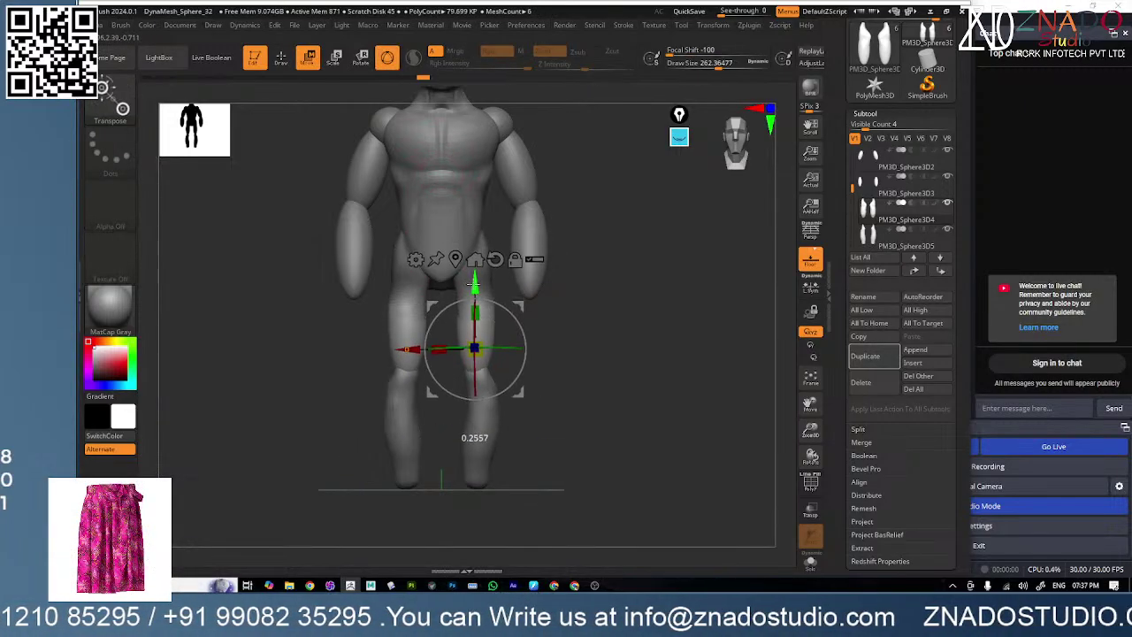
mouse_move(605, 372)
left_mouse_down("ctrl")
mouse_move(602, 394)
mouse_move(619, 399)
mouse_move(548, 397)
mouse_move(567, 404)
left_mouse_up("ctrl")
- Move the lower legs slightly down along Y below the thighs, comparing the side and front views
left_click(482, 435, "alt")
mouse_move(479, 359)
left_mouse_down()
mouse_move(481, 382)
mouse_move(482, 362)
mouse_move(462, 361)
left_mouse_up()
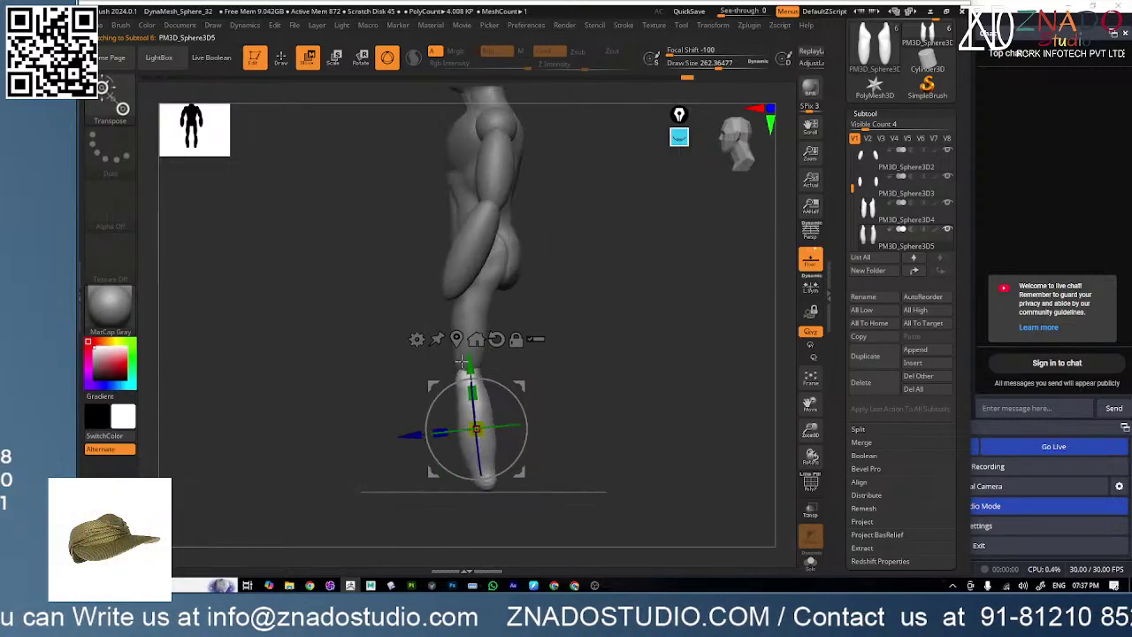
left_click_drag(575, 359, 604, 357)
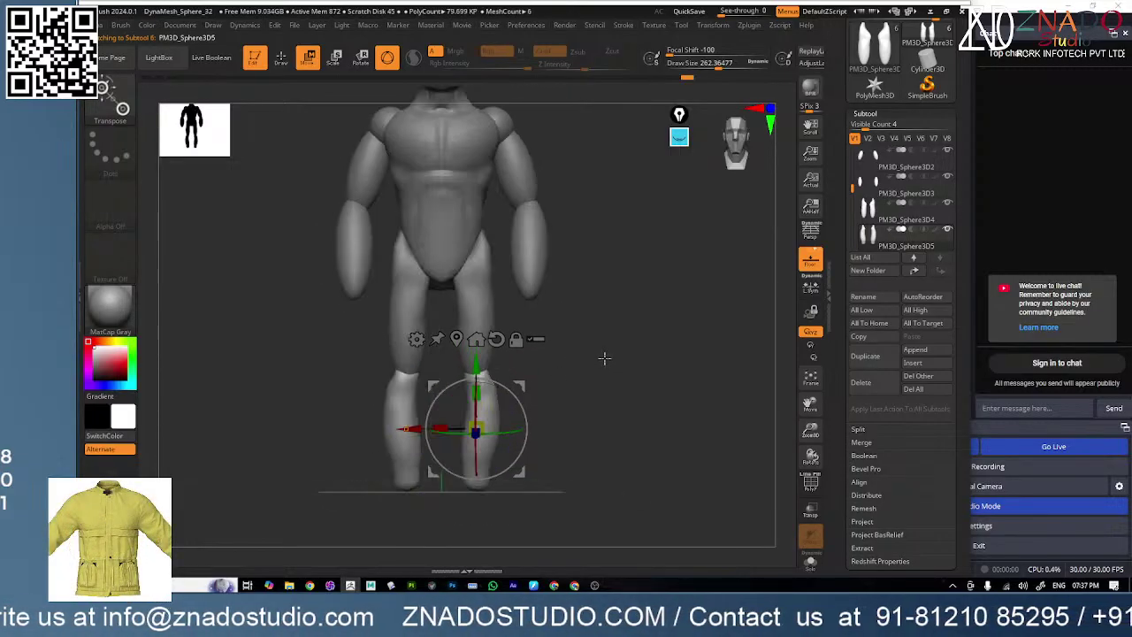
- Select the forearms and raise them slightly along Y into the elbows, comparing the side and front views
key("q")
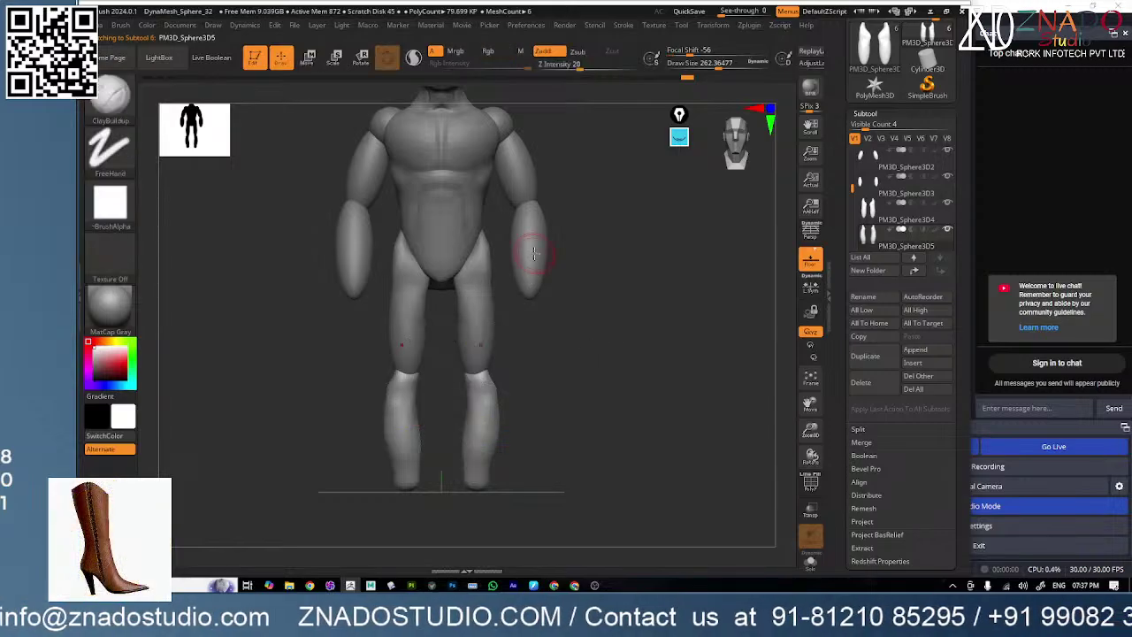
left_click(534, 253, "alt")
key("w")
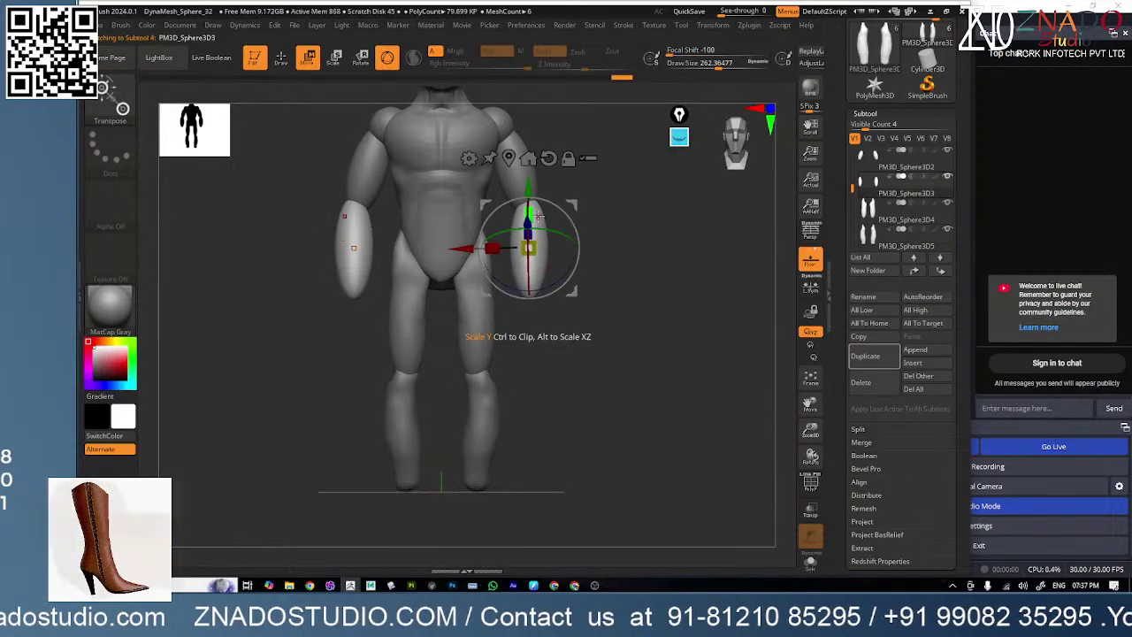
left_click_drag(529, 188, 529, 181)
left_click_drag(563, 330, 514, 328)
mouse_move(533, 325)
right_mouse_down("ctrl")
mouse_move(530, 285)
mouse_move(516, 318)
right_mouse_up("ctrl")
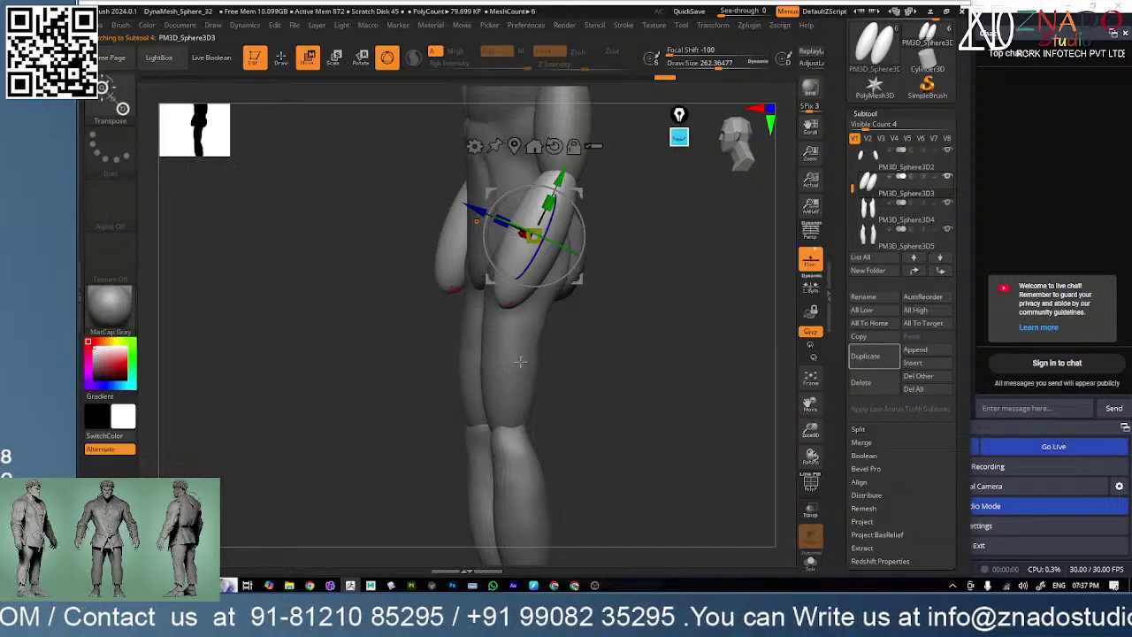
right_click_drag(594, 341, 661, 409, "shift")
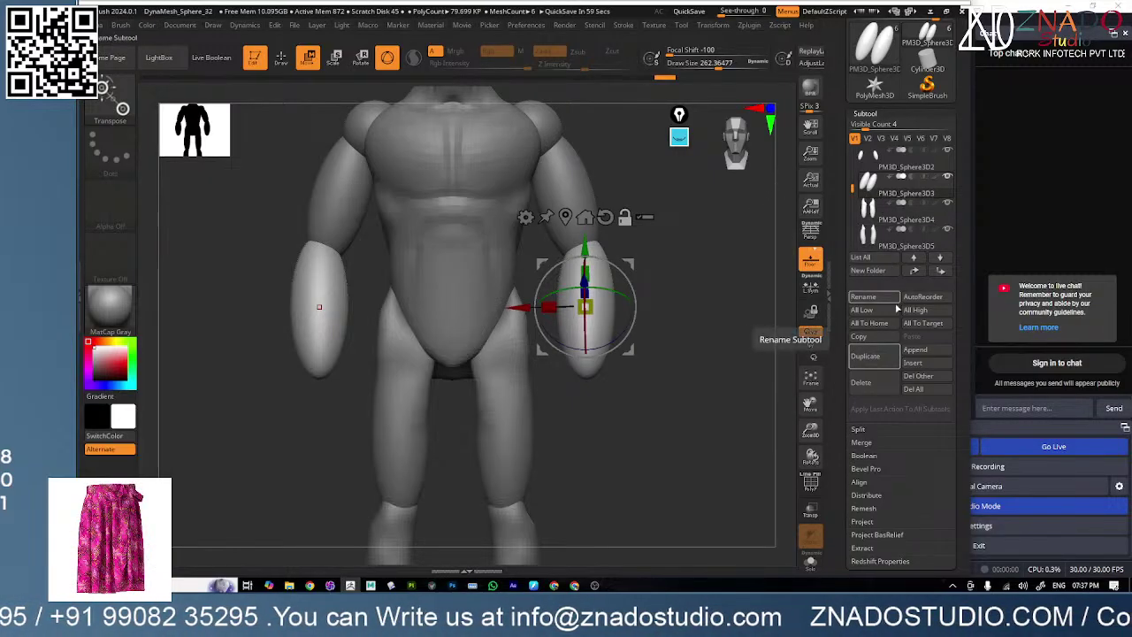
- Add a Cube3D as a new subtool and make it the active subtool
mouse_move(882, 190)
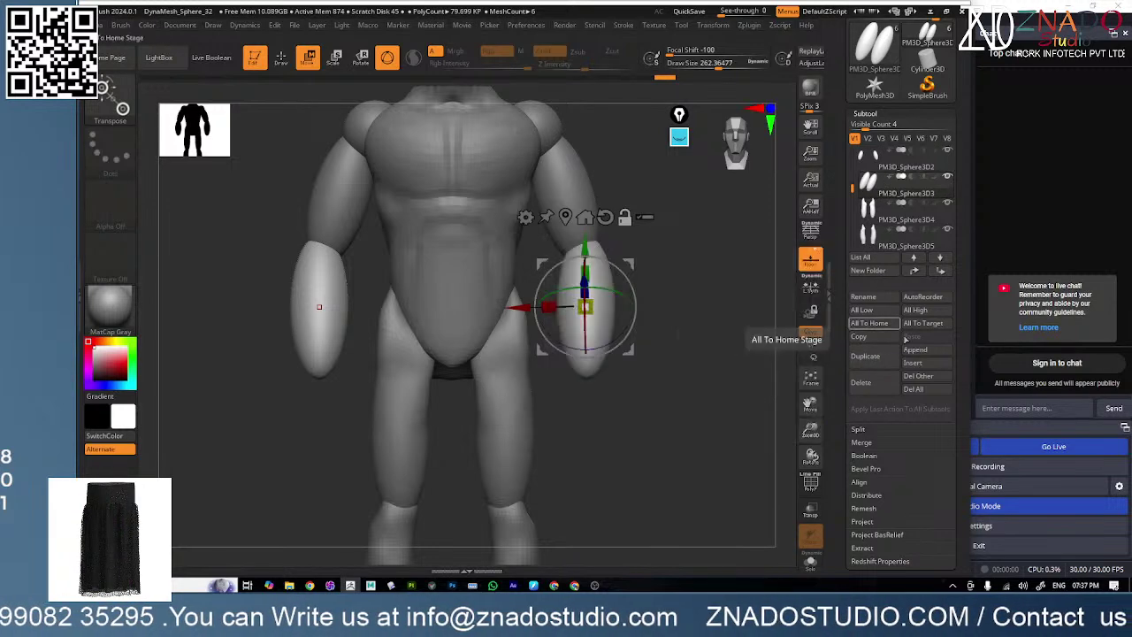
left_click(926, 361)
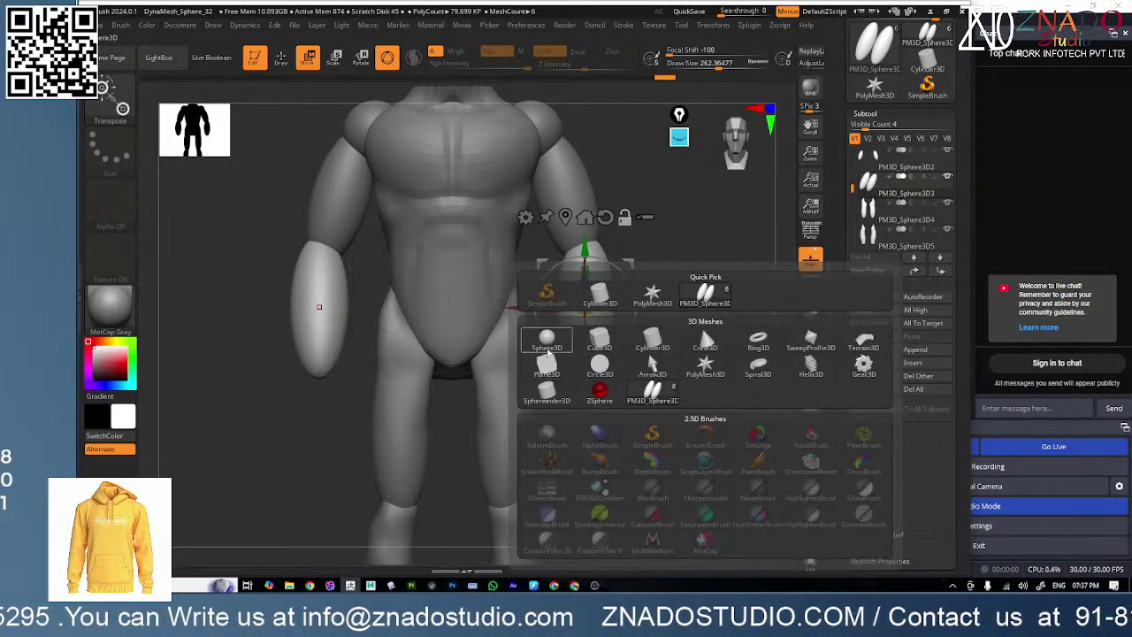
left_click(598, 337)
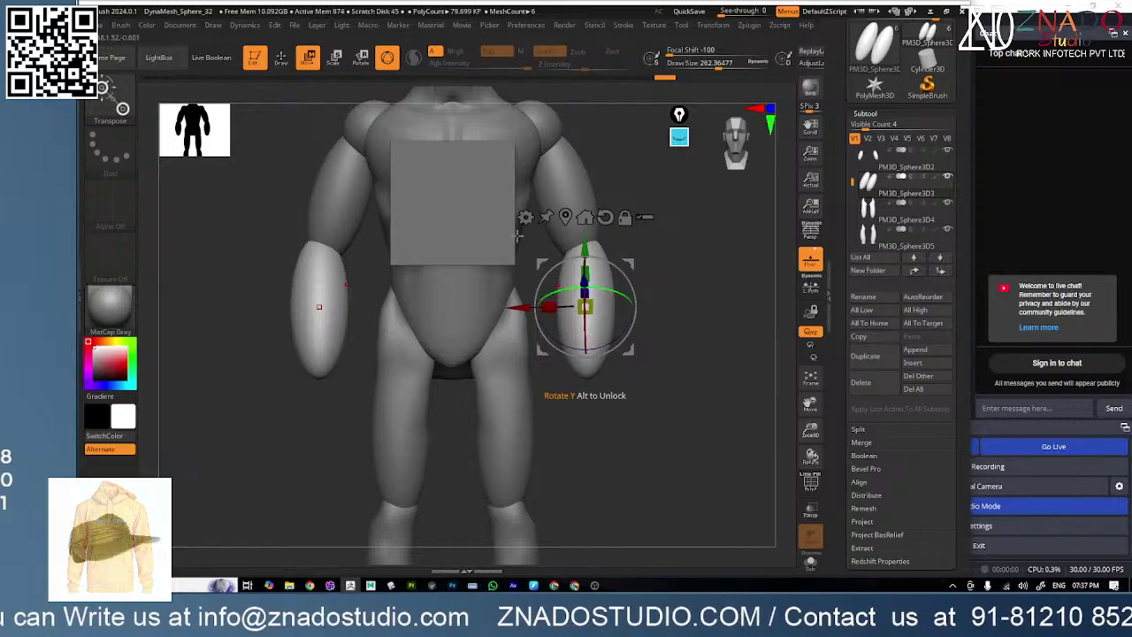
left_click(452, 182)
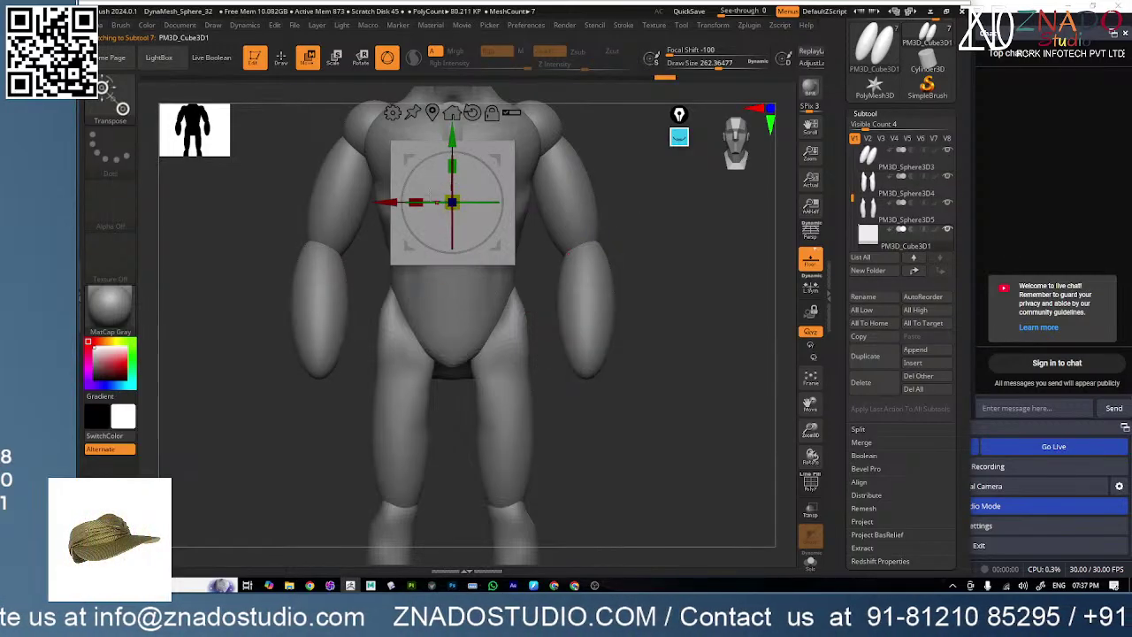
- Flatten the new cube along X and scale it down to a small block for the hand
left_click_drag(416, 201, 475, 203)
right_click_drag(470, 215, 473, 201)
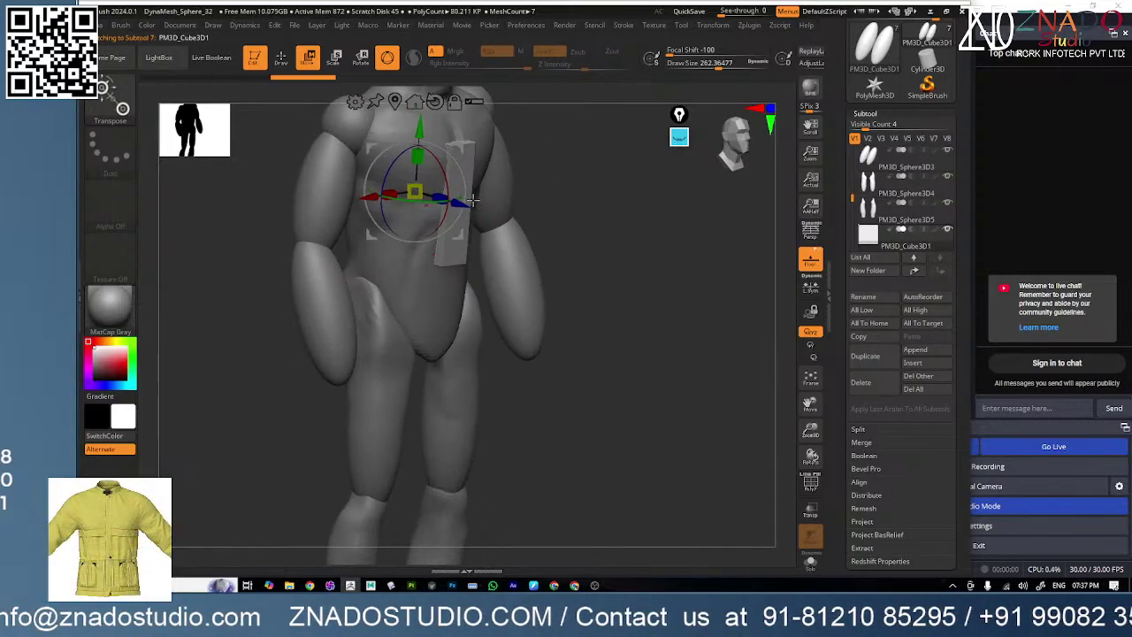
left_click_drag(416, 192, 407, 205)
- Move the block out of the torso to the figure's left forearm and lower it toward the wrist
left_click_drag(459, 234, 597, 275)
left_click_drag(586, 222, 583, 208)
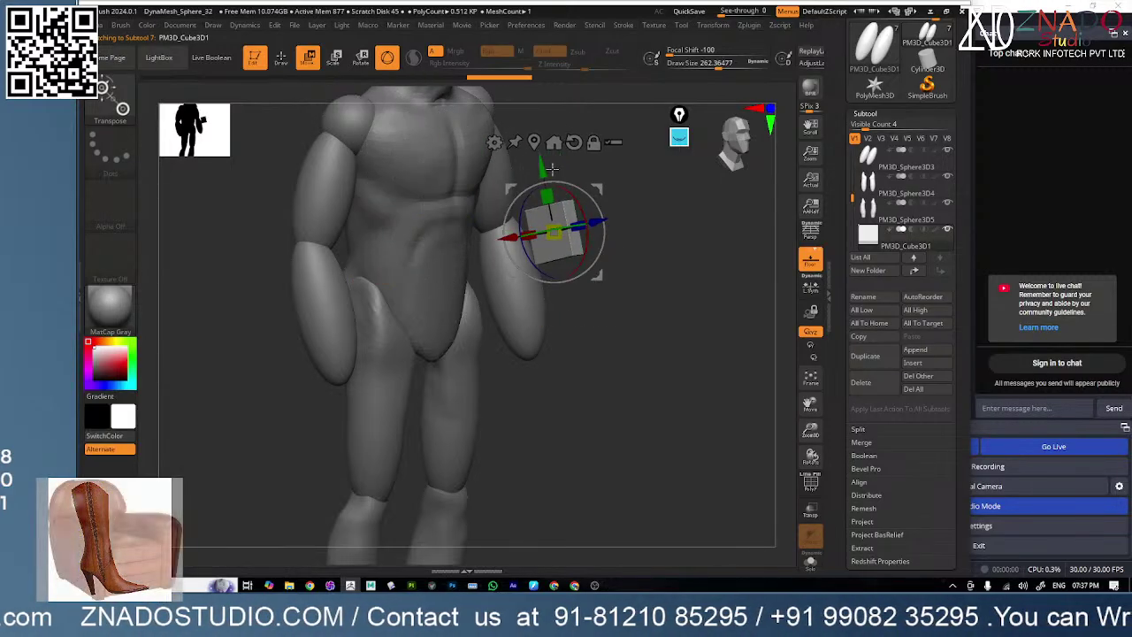
left_click_drag(544, 168, 563, 259)
right_click_drag(558, 281, 521, 291, "shift")
left_click_drag(585, 303, 711, 305)
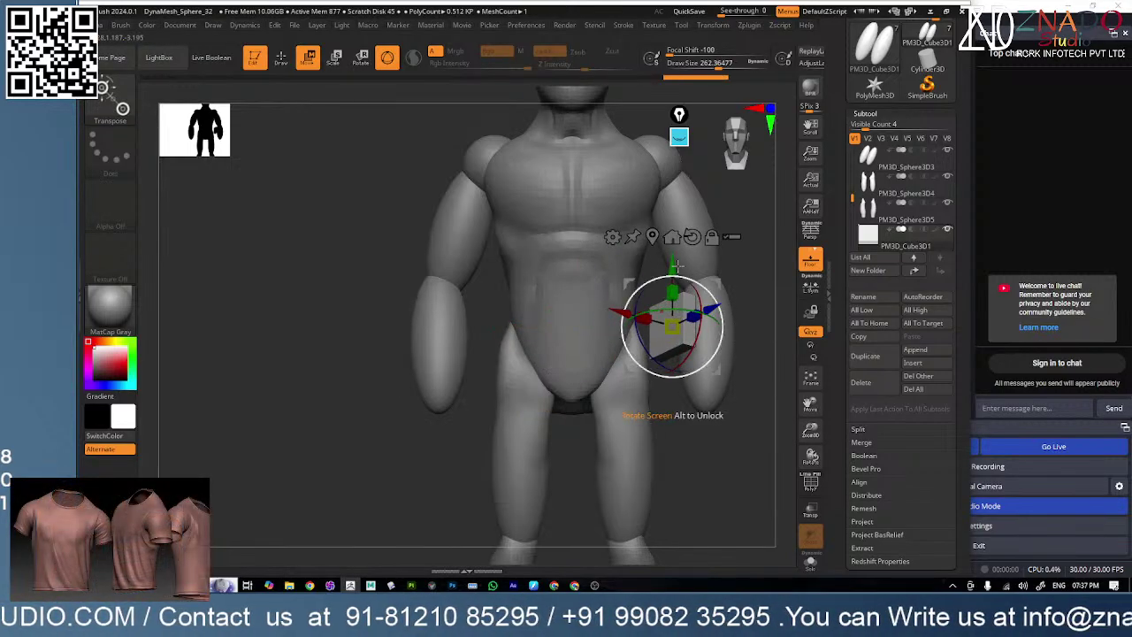
left_click_drag(673, 268, 673, 331)
- Adjust the hand block from several angles until it sits at the lower end of the left forearm
left_click_drag(621, 378, 669, 392)
right_click_drag(669, 391, 710, 409)
left_click_drag(778, 388, 583, 389)
right_click_drag(584, 389, 555, 420)
left_click_drag(493, 441, 587, 467)
left_click_drag(648, 420, 648, 363)
right_click_drag(650, 365, 682, 387)
left_click_drag(691, 412, 753, 398)
left_click_drag(679, 345, 681, 357)
- Move the hand block inward along X and tilt it slightly to follow the forearm's angle
right_click_drag(681, 356, 619, 362)
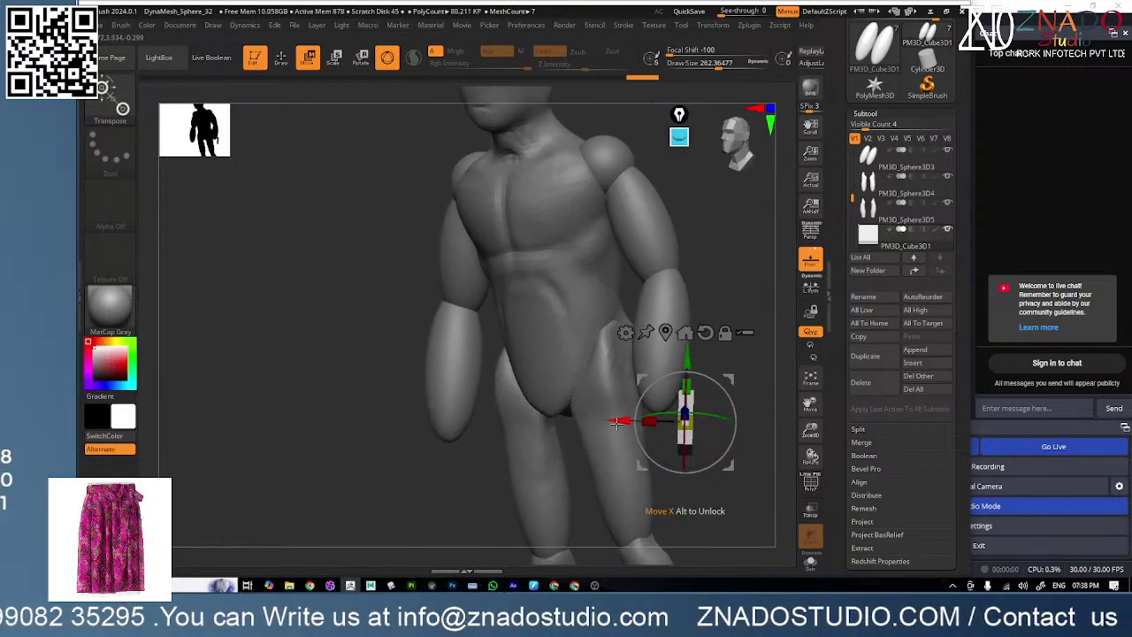
left_click_drag(616, 420, 587, 419)
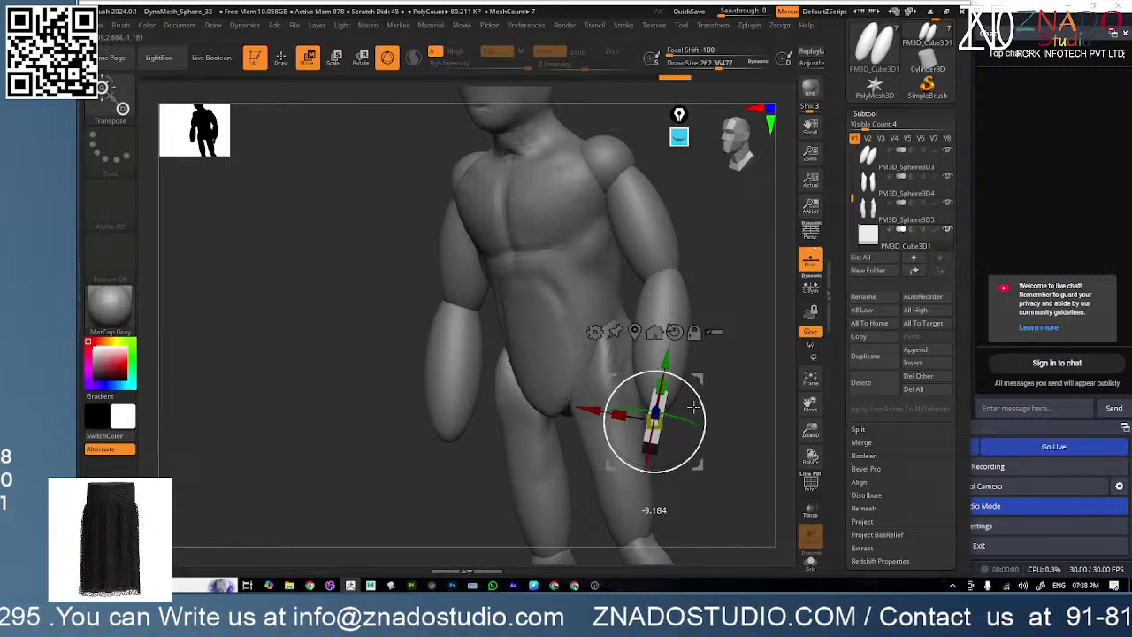
right_click_drag(694, 405, 657, 406)
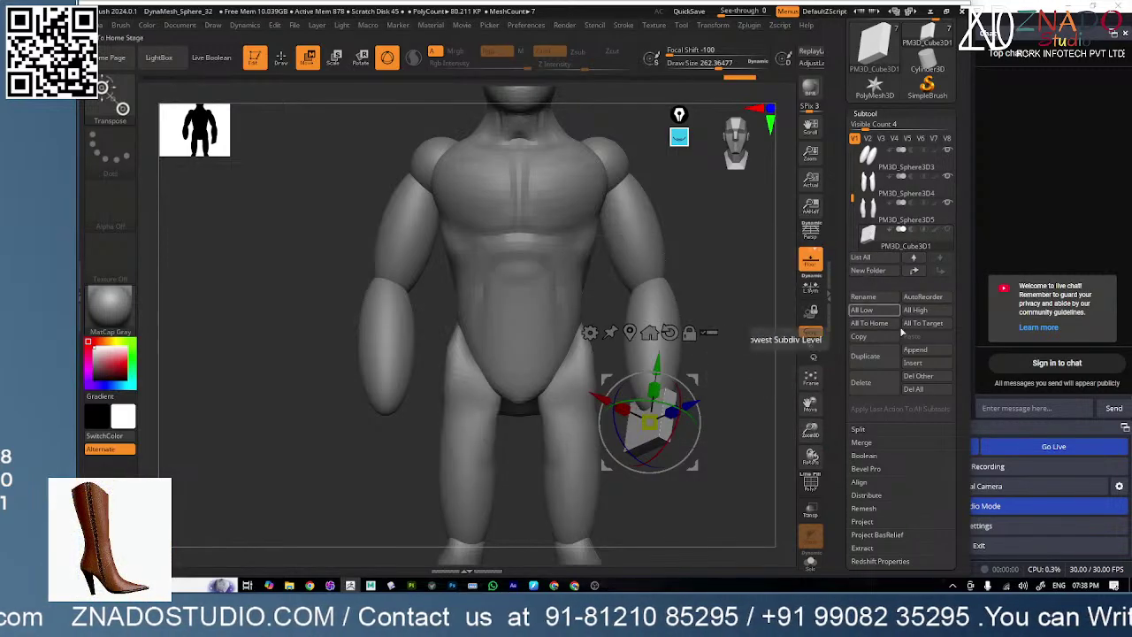
- Mirror and weld the hand block so that a matching block sits on the opposite forearm
left_click(875, 114)
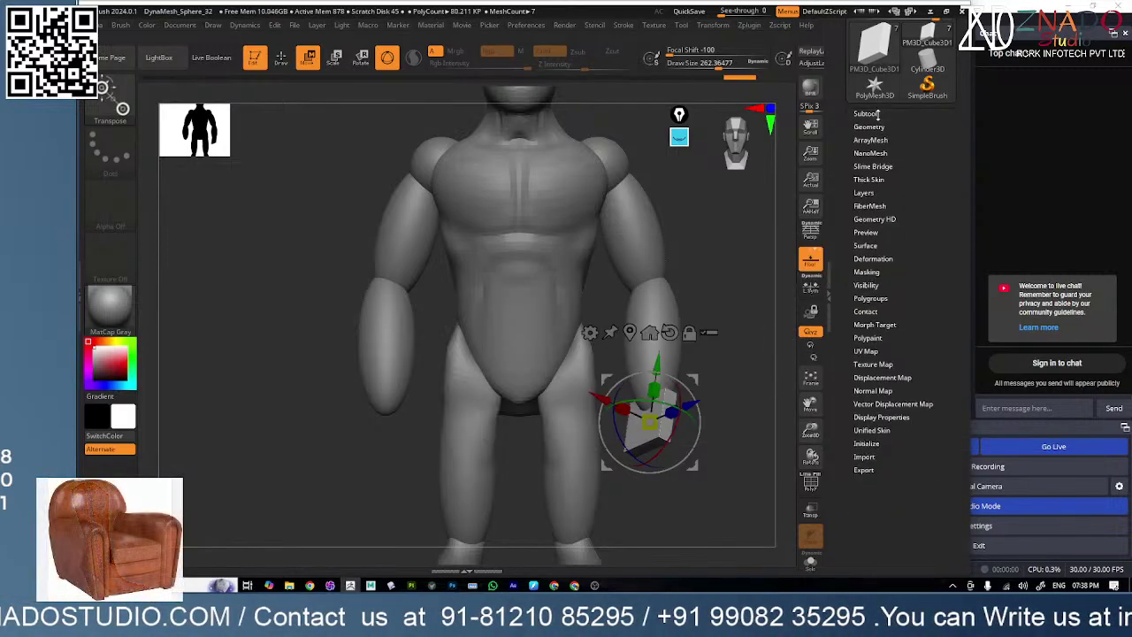
left_click(869, 128)
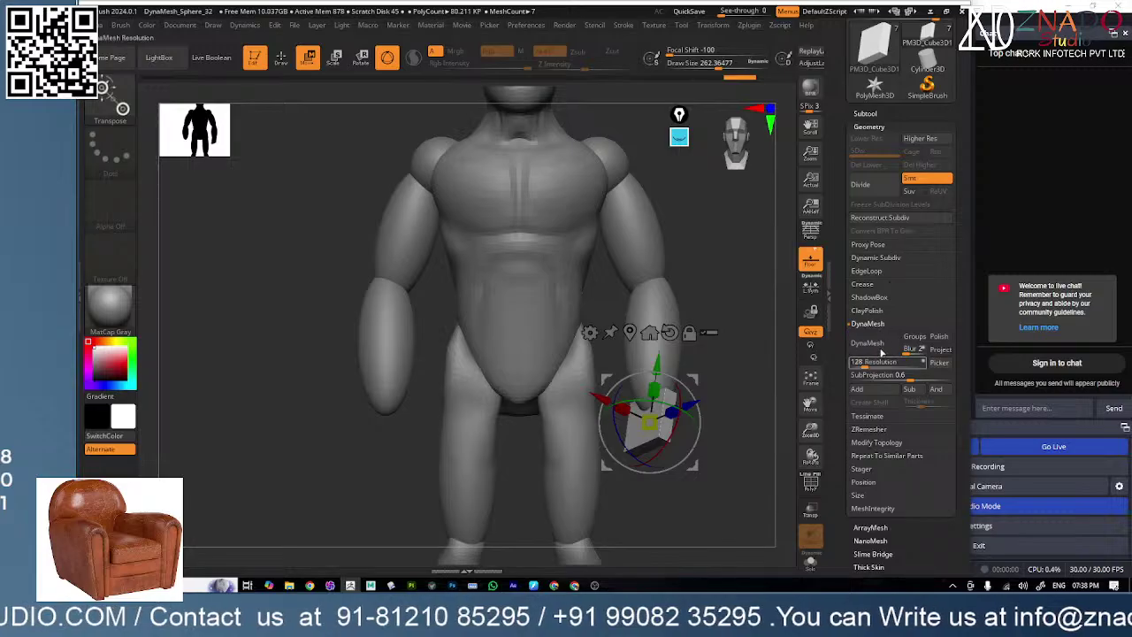
left_click(867, 324)
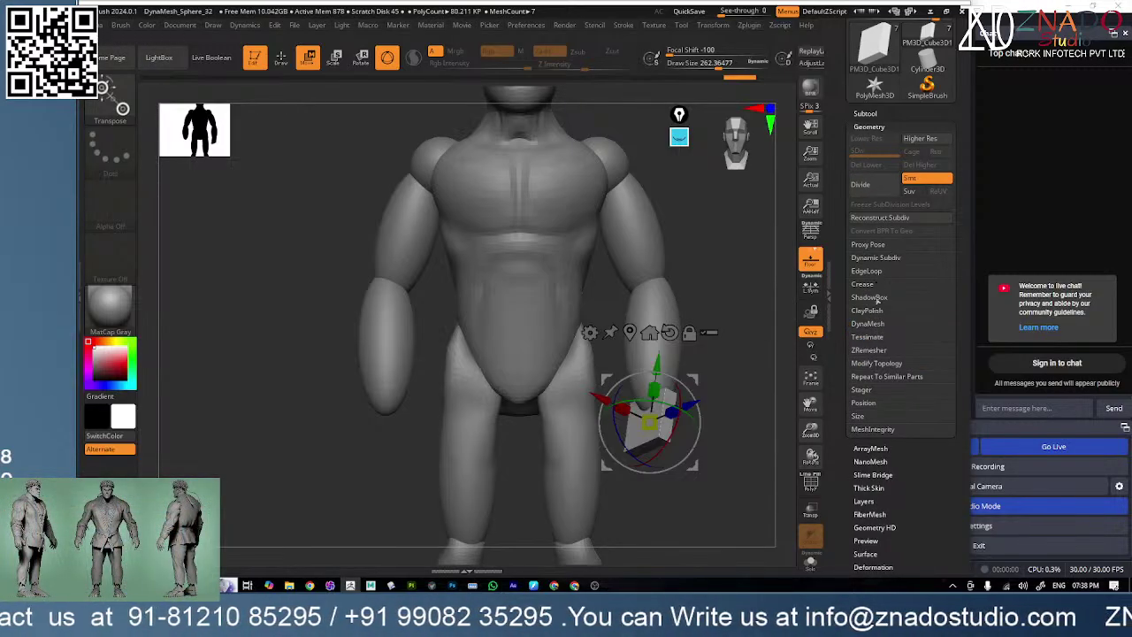
left_click(875, 363)
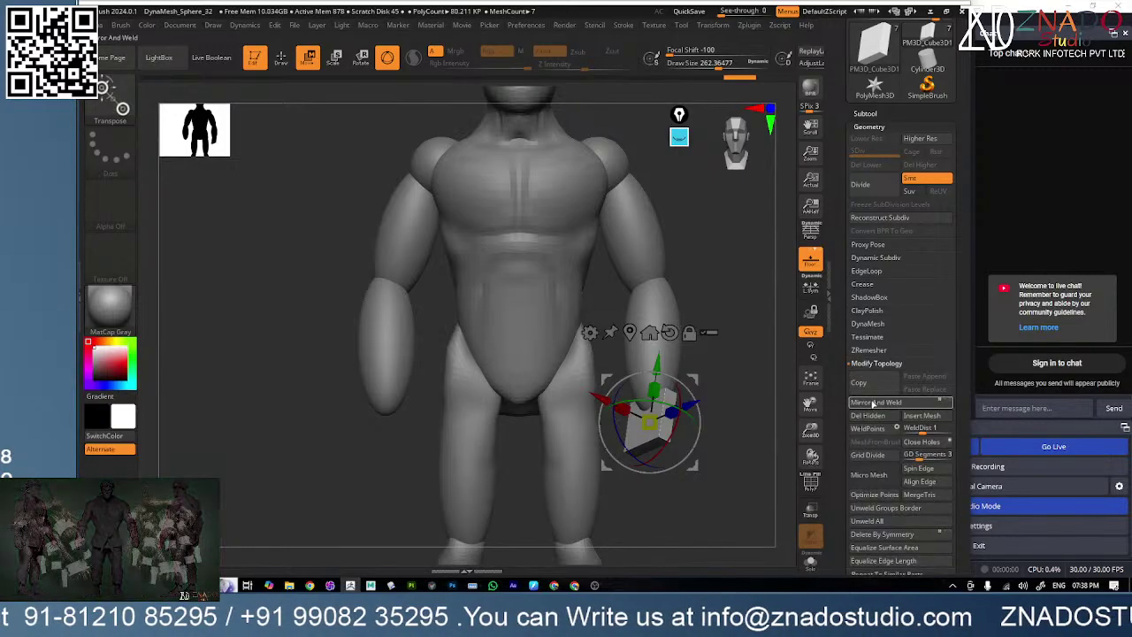
left_click(873, 402)
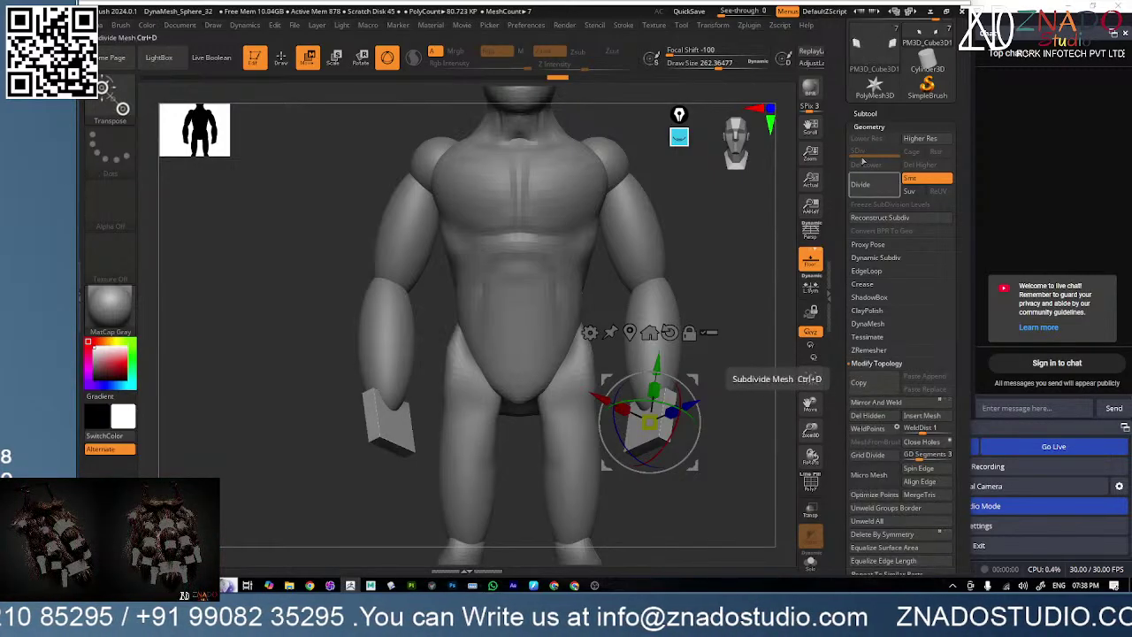
left_click(865, 126)
left_click(870, 70)
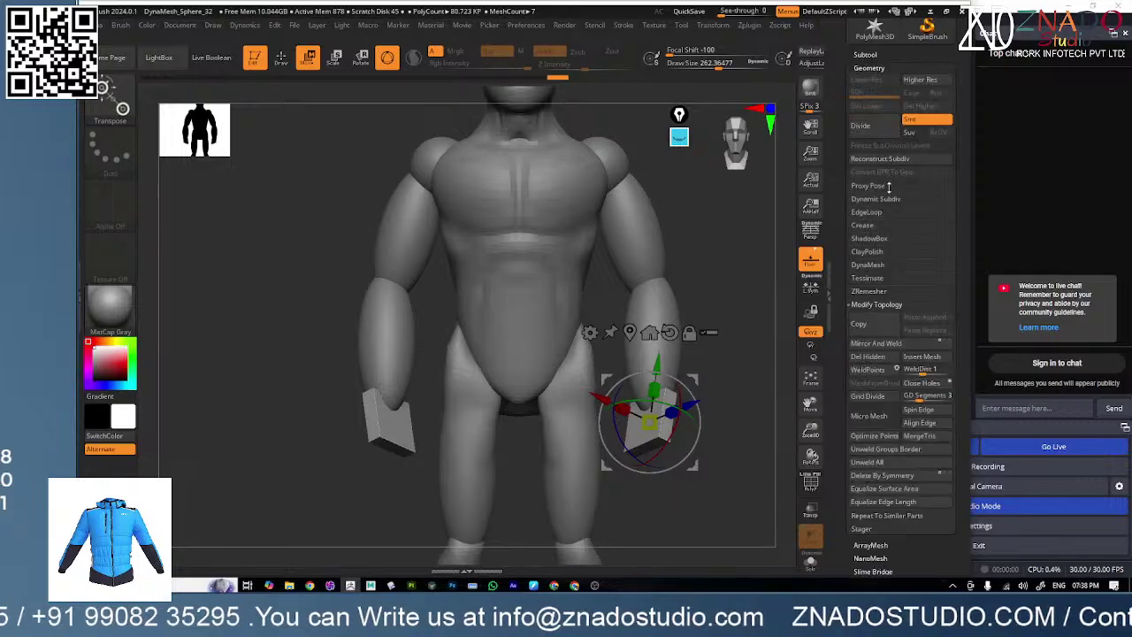
left_click(876, 297)
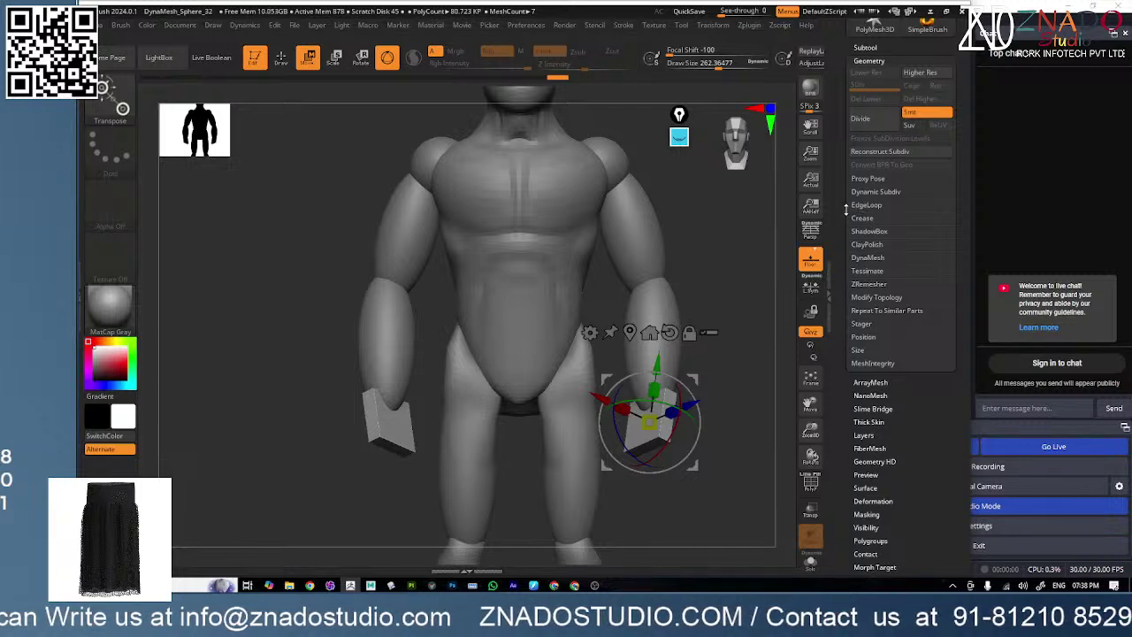
- Open the Deformation options and sculpt a test ClayBuildup stroke on the hand block at the figure's left forearm
scroll(880, 304, "down", 8)
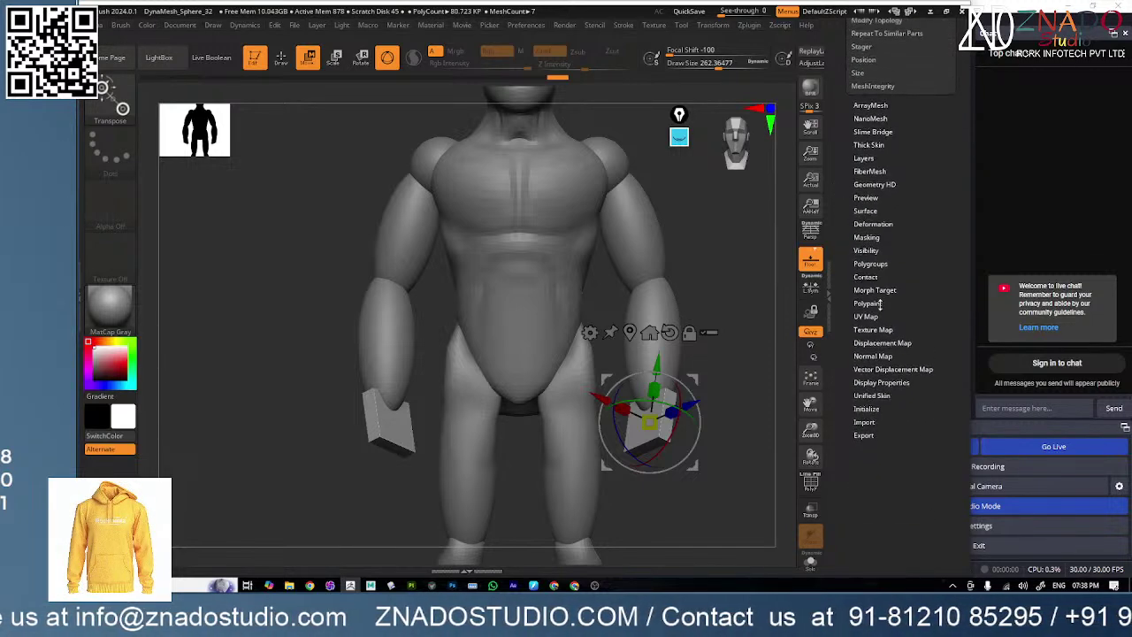
left_click(871, 223)
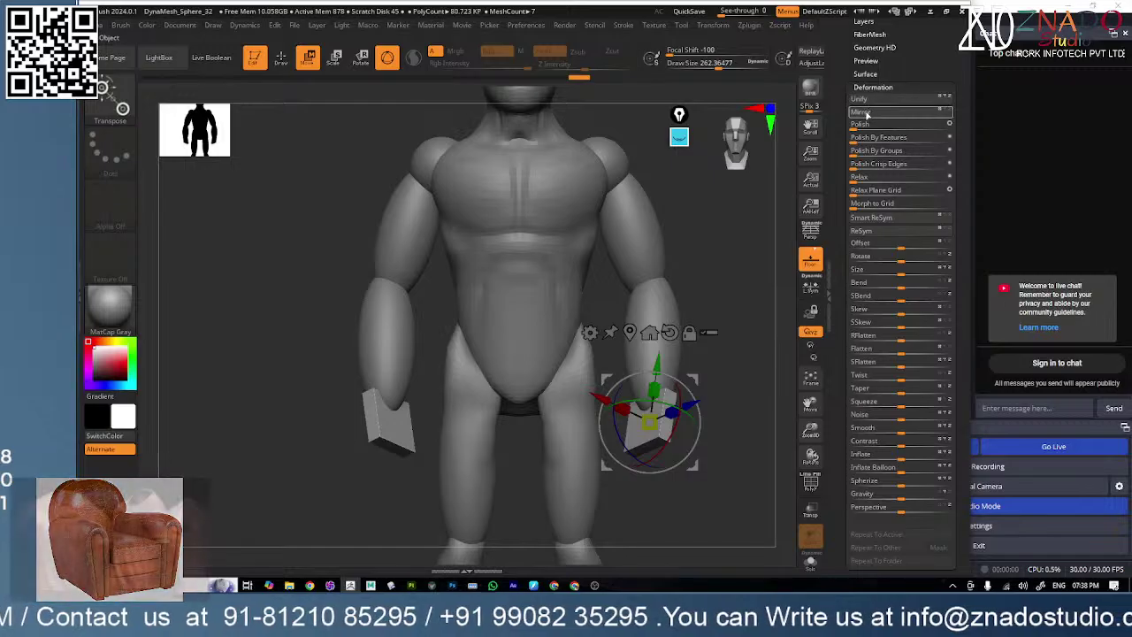
key("b")
key("c")
key("b")
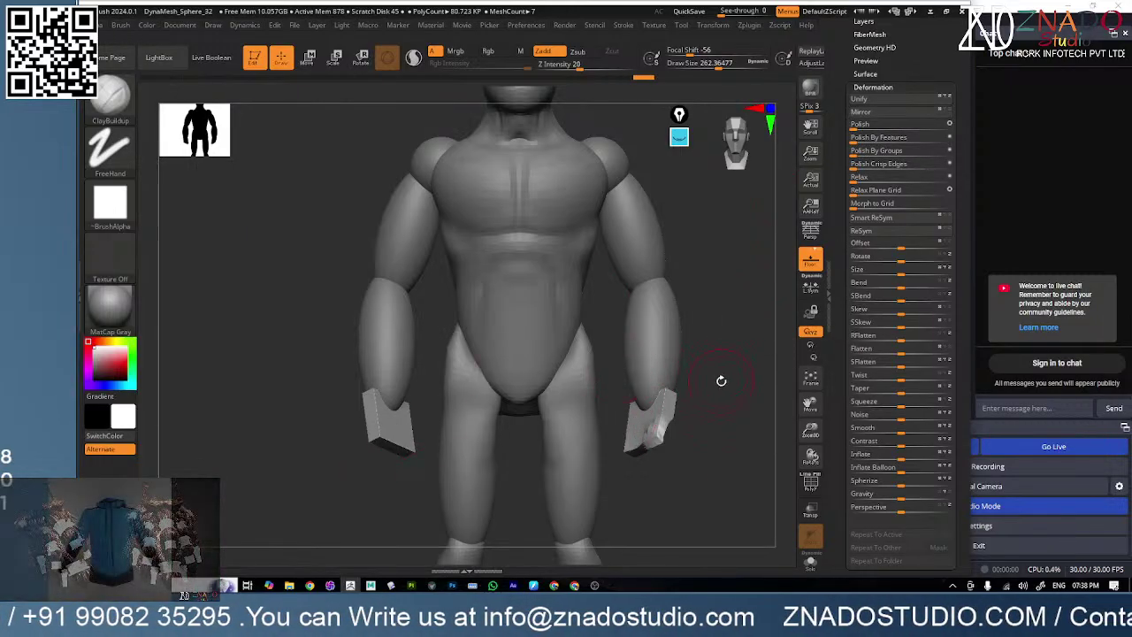
- Try Mirror And Weld with the test stroke on the hand blocks and undo the test
left_click_drag(835, 82, 838, 162)
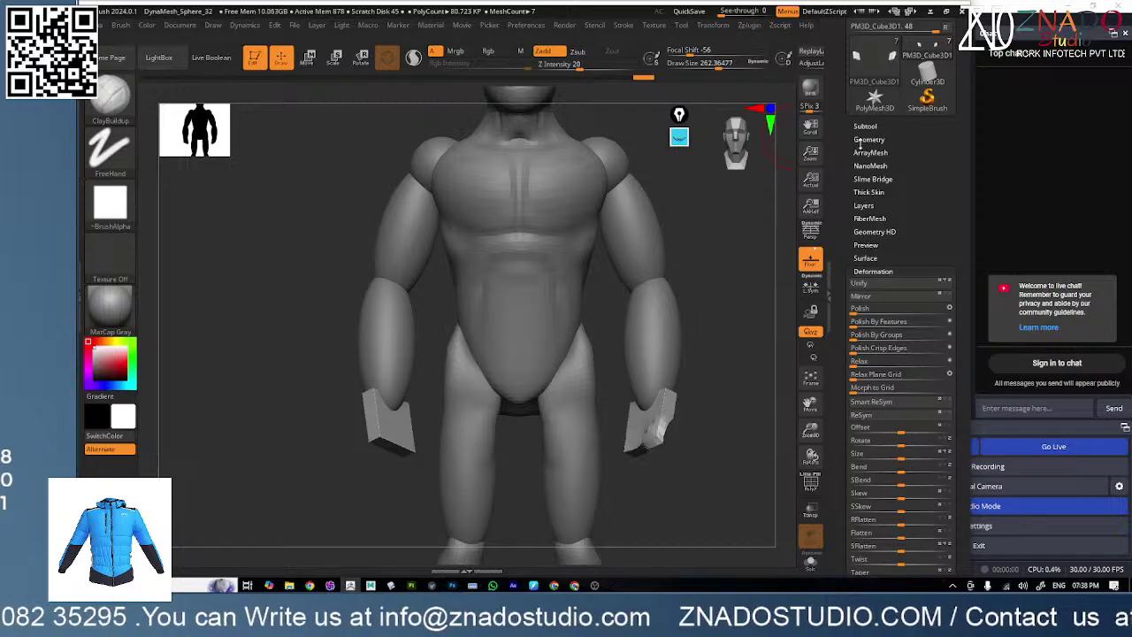
left_click(864, 139)
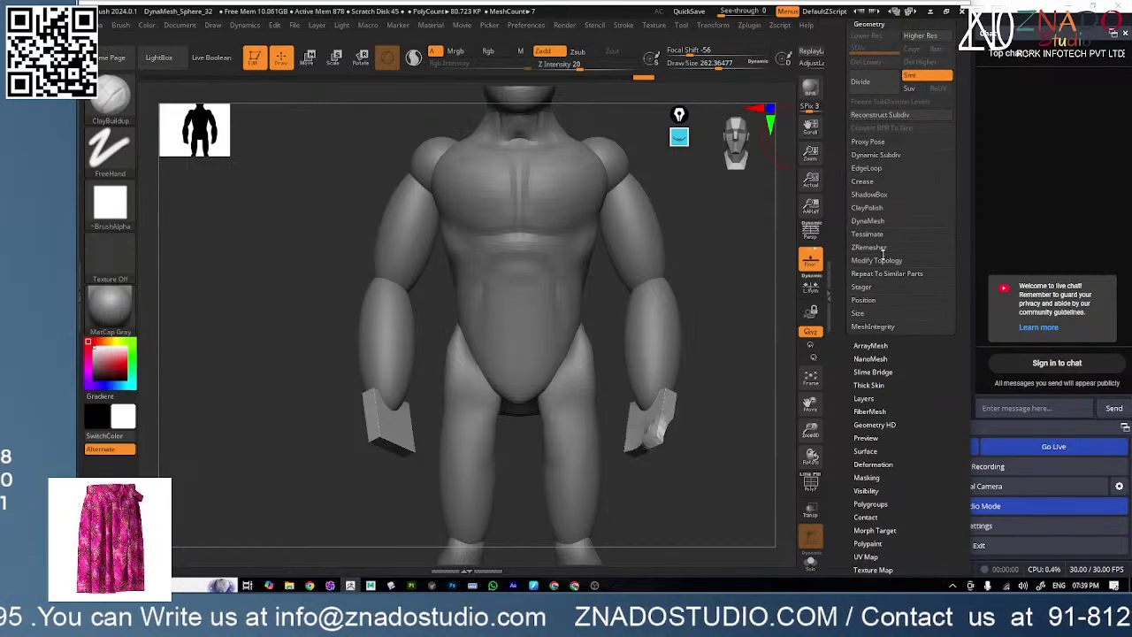
left_click(881, 261)
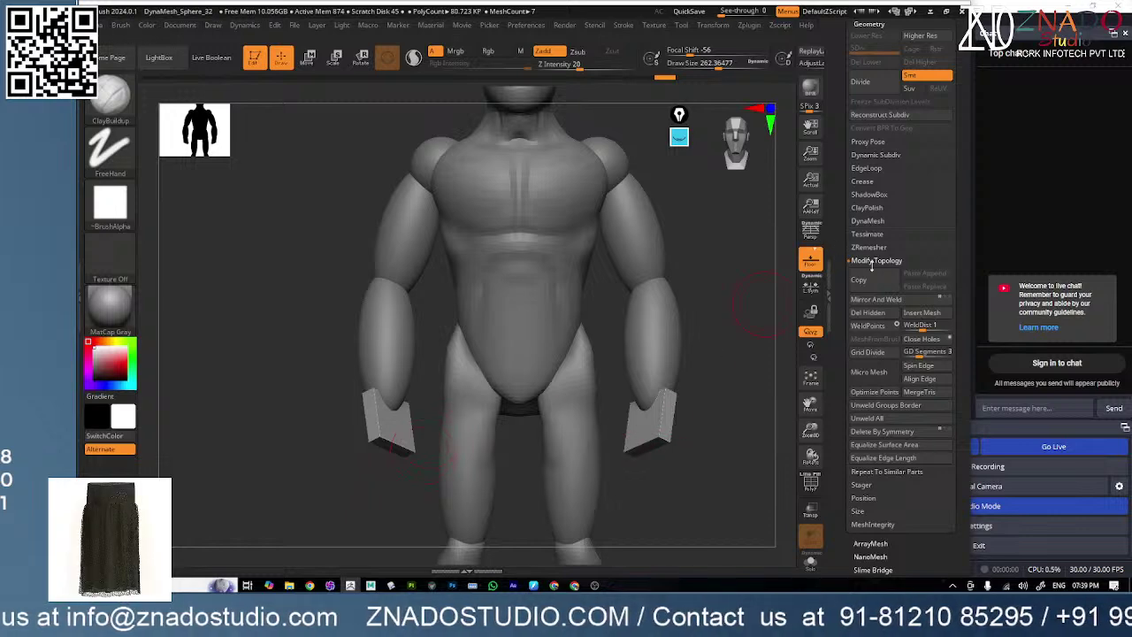
key("ctrl")
key("ctrl+z")
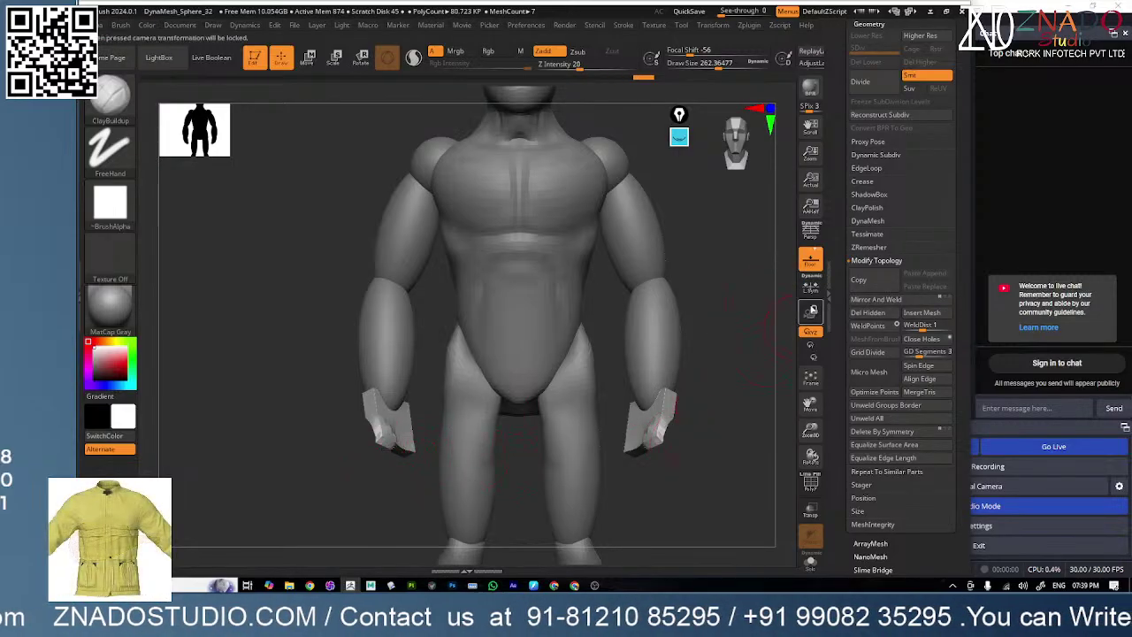
- Try the Deformation Mirror on a one-sided test stroke and restore both hand blocks to their clean shape
scroll(858, 72, "up", 3)
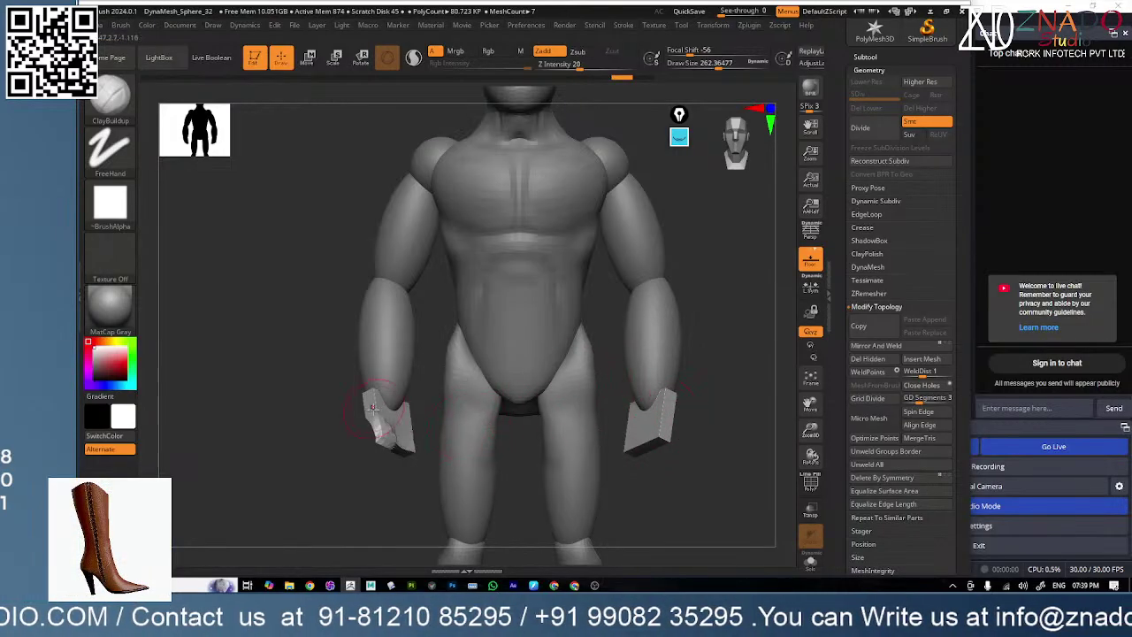
left_click(869, 70)
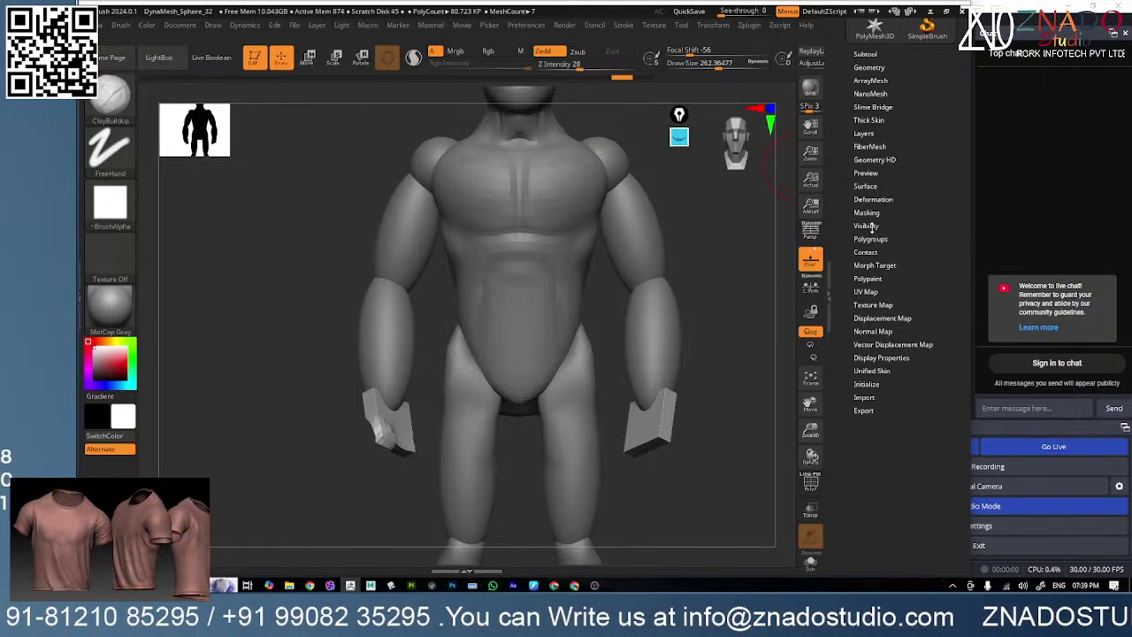
left_click(872, 199)
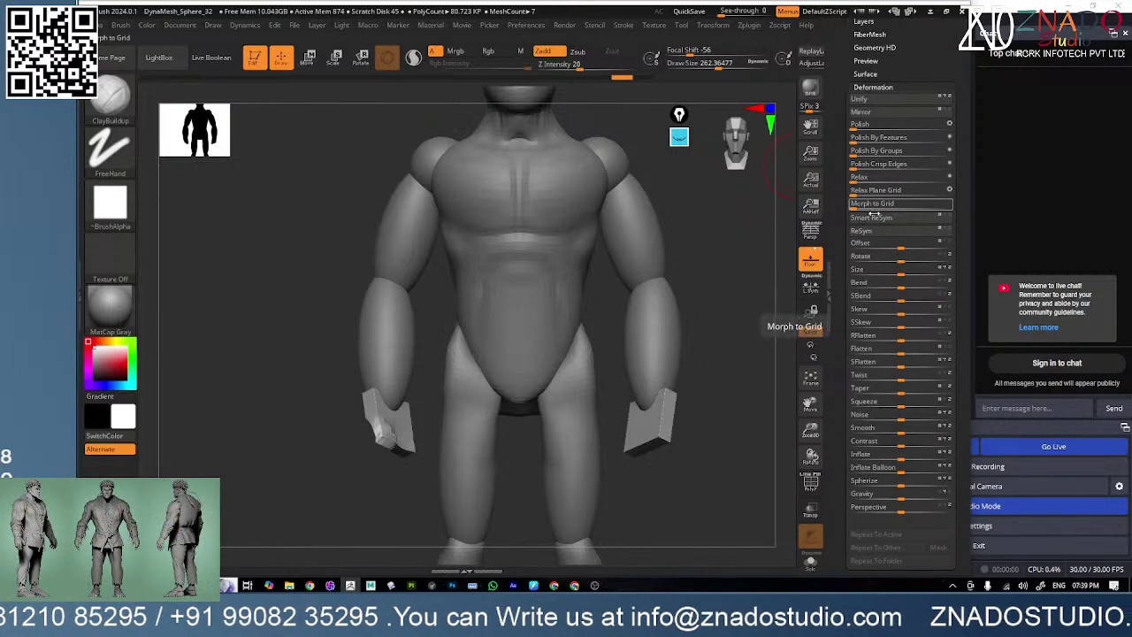
left_click(875, 117)
scroll(846, 240, "up", 3)
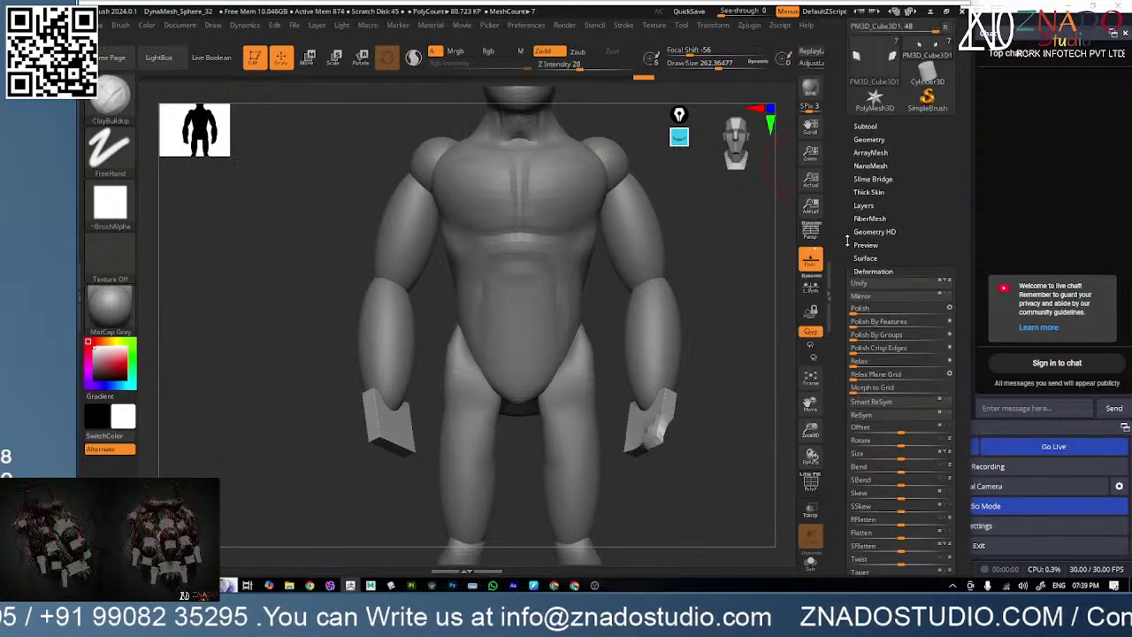
left_click(870, 141)
left_click(878, 299)
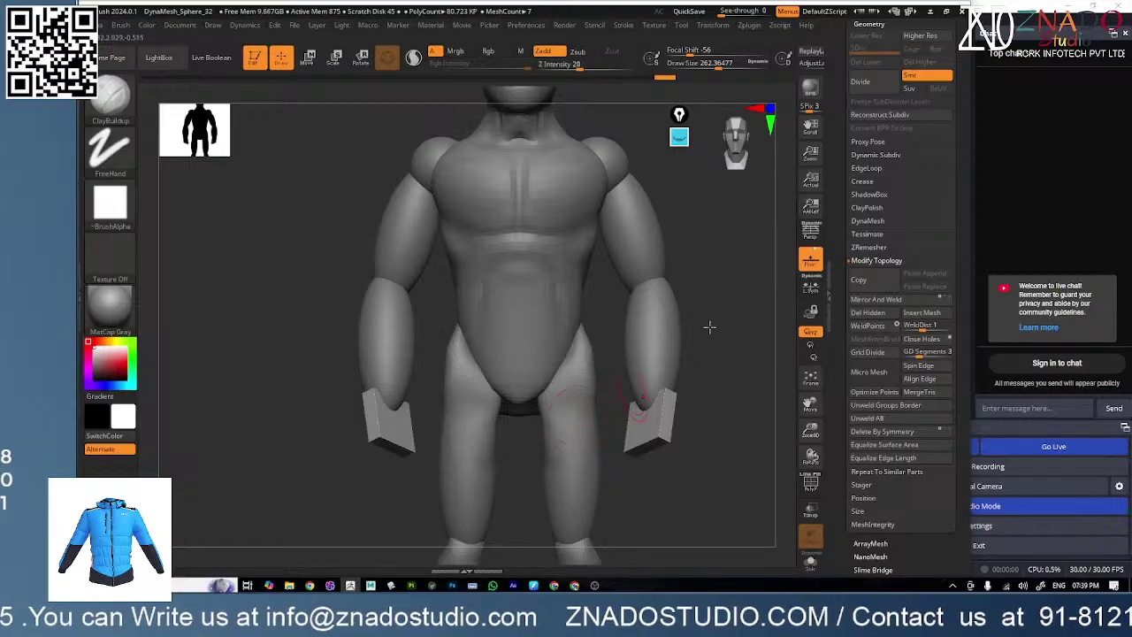
left_click(858, 261)
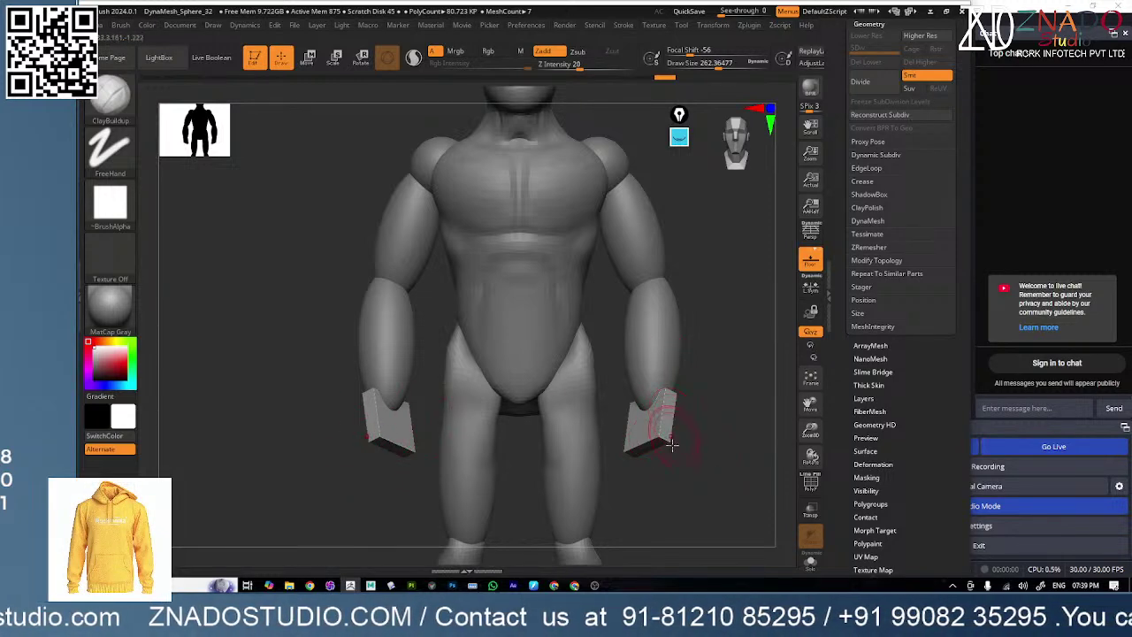
- Reduce the brush's draw size to 112 for work on the figure's left hand block and check its wireframe
right_click_drag(672, 444, 658, 360, "ctrl")
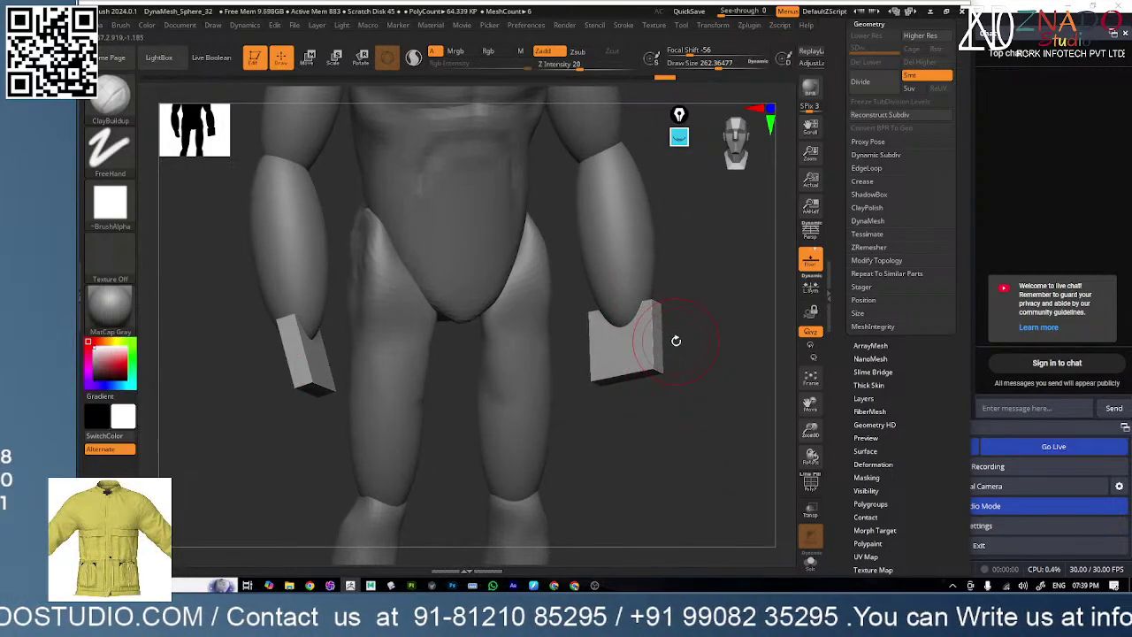
key("space")
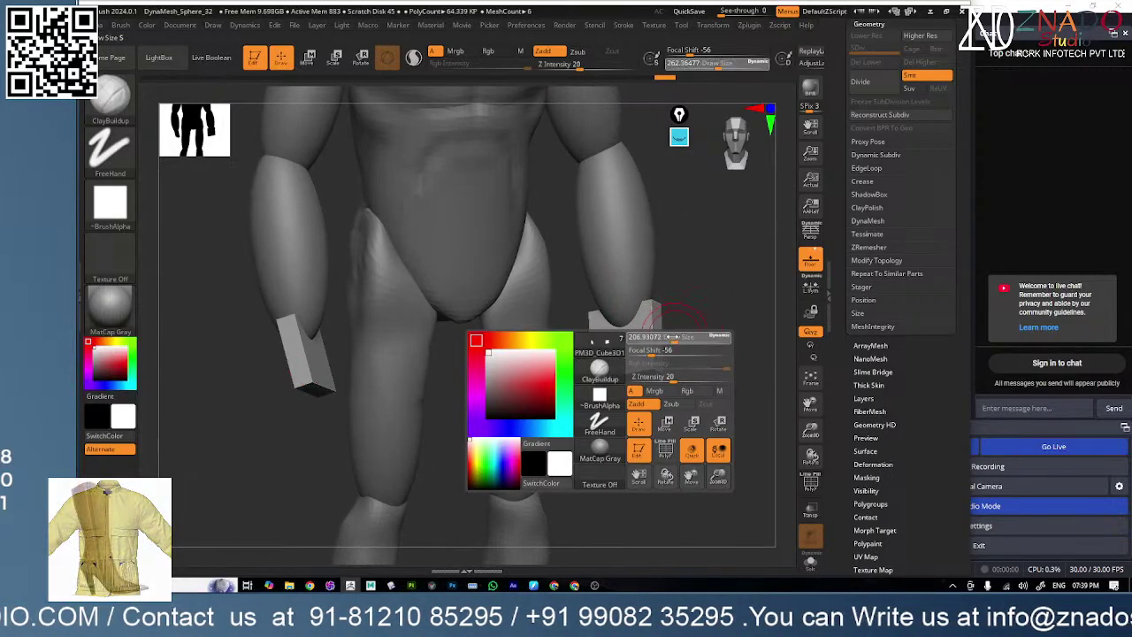
left_click_drag(676, 339, 657, 341)
mouse_move(657, 351)
right_mouse_down("ctrl")
mouse_move(649, 417)
mouse_move(663, 364)
mouse_move(675, 404)
right_mouse_up("ctrl")
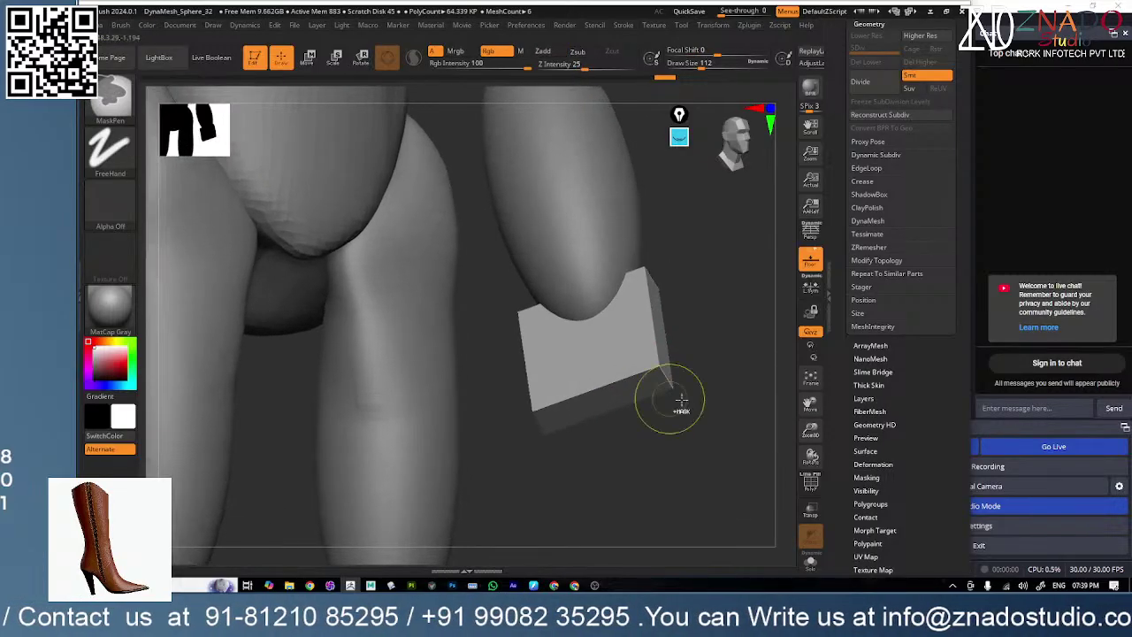
left_click(813, 482)
left_click(816, 486)
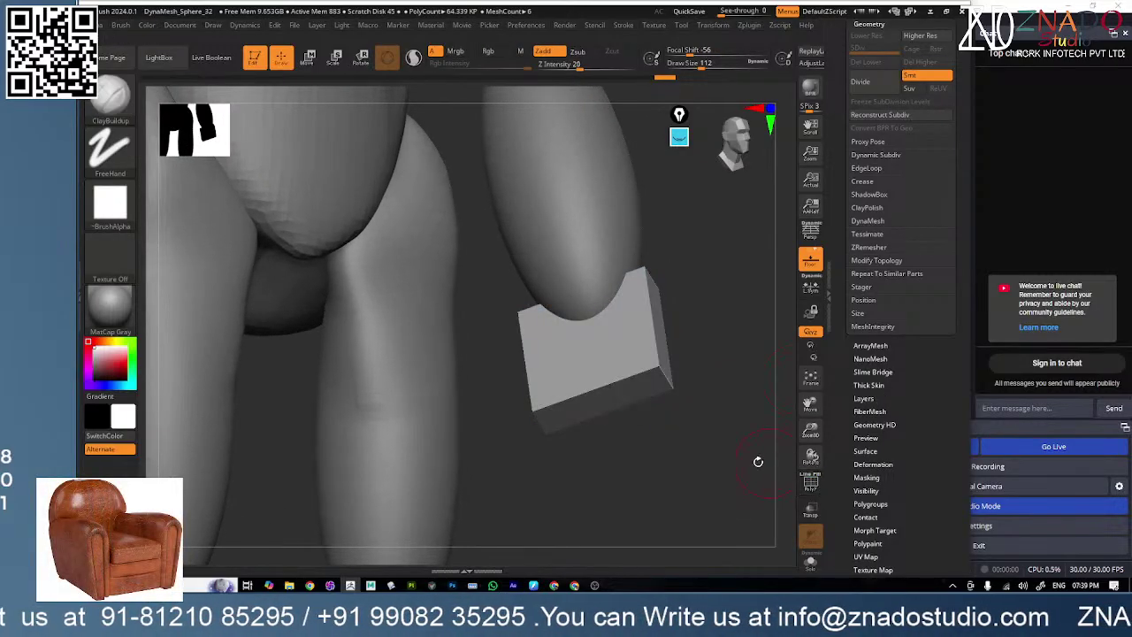
- Convert the hand blocks to DynaMesh at resolution 128
scroll(851, 346, "up", 3)
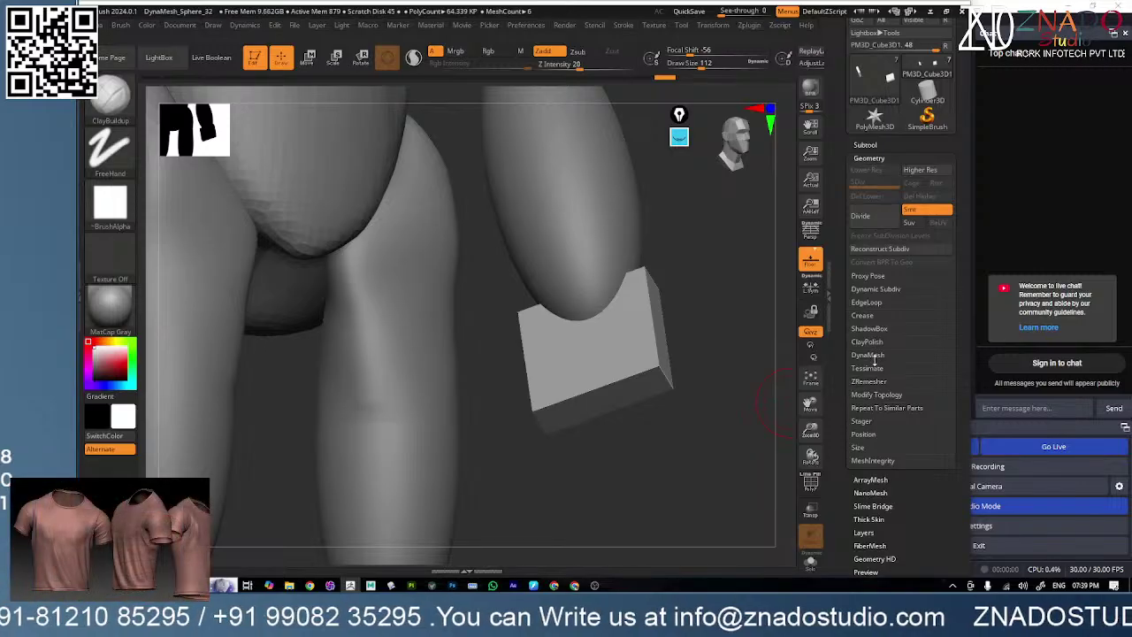
left_click(870, 380)
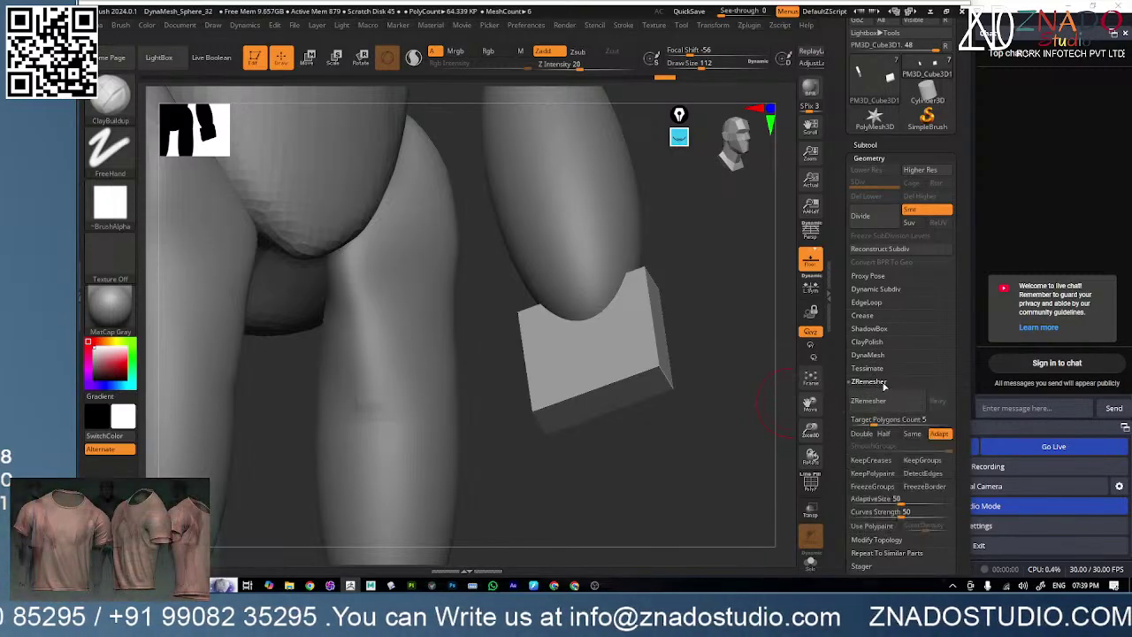
left_click(875, 381)
left_click(884, 354)
left_click(887, 380)
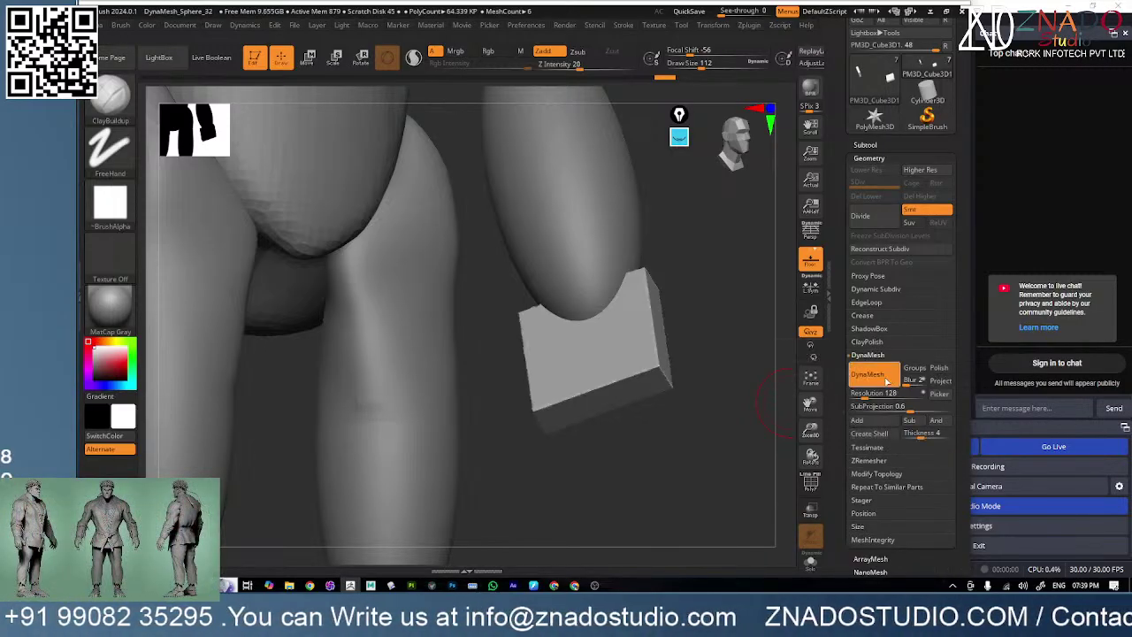
- Try masking round finger spots on the hand block's lower face with a draw size of about 83, and undo them
mouse_move(653, 428)
left_mouse_down()
mouse_move(664, 391)
mouse_move(699, 367)
left_mouse_up()
key("space")
key("ctrl")
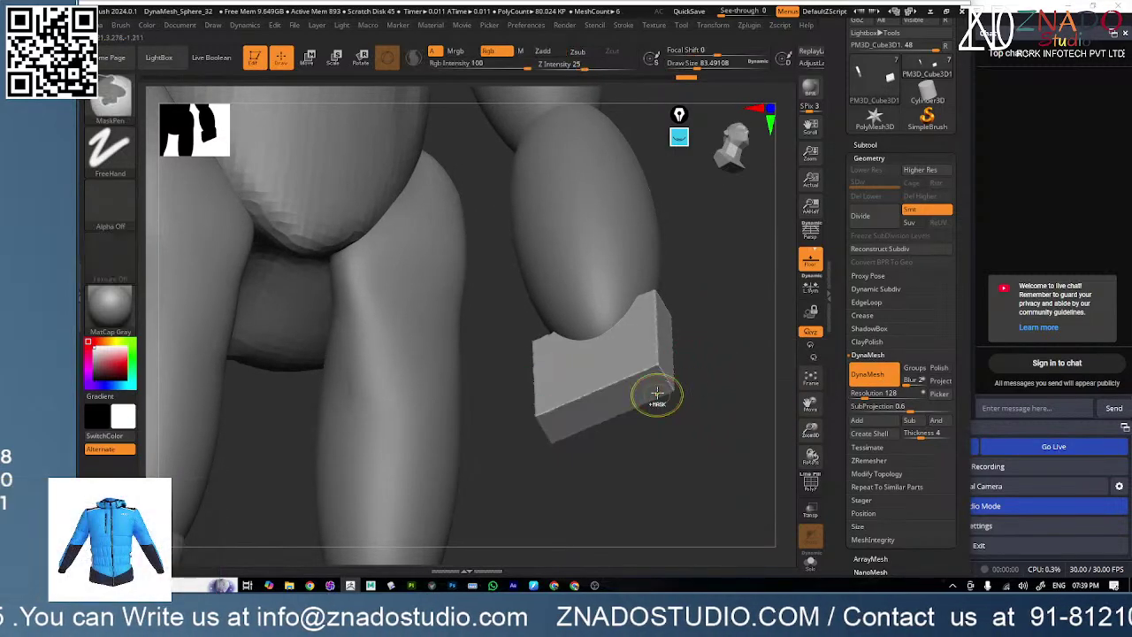
left_click(612, 407, "ctrl")
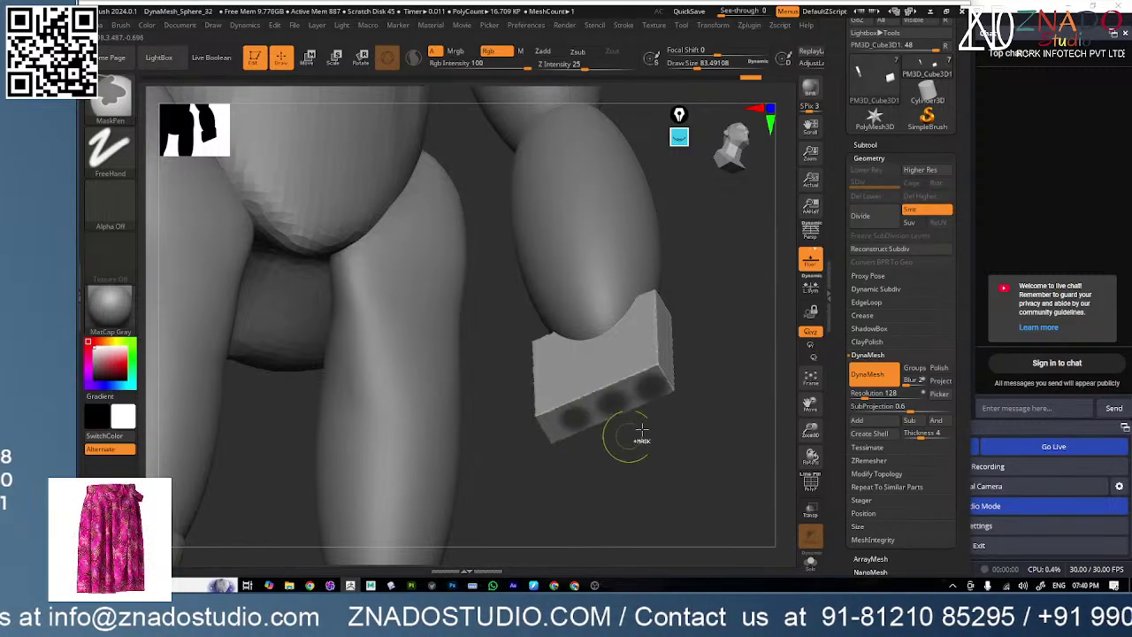
key("ctrl+z")
key("ctrl+z")
key("ctrl+z")
- Mask a row of round finger spots on the block's lower face with a draw size of about 41, and clear the mask
mouse_move(670, 445)
left_mouse_down("alt")
mouse_move(682, 416)
mouse_move(717, 404)
left_mouse_up("alt")
right_click_drag(717, 404, 717, 401, "ctrl")
key("space")
left_click_drag(718, 373, 683, 367)
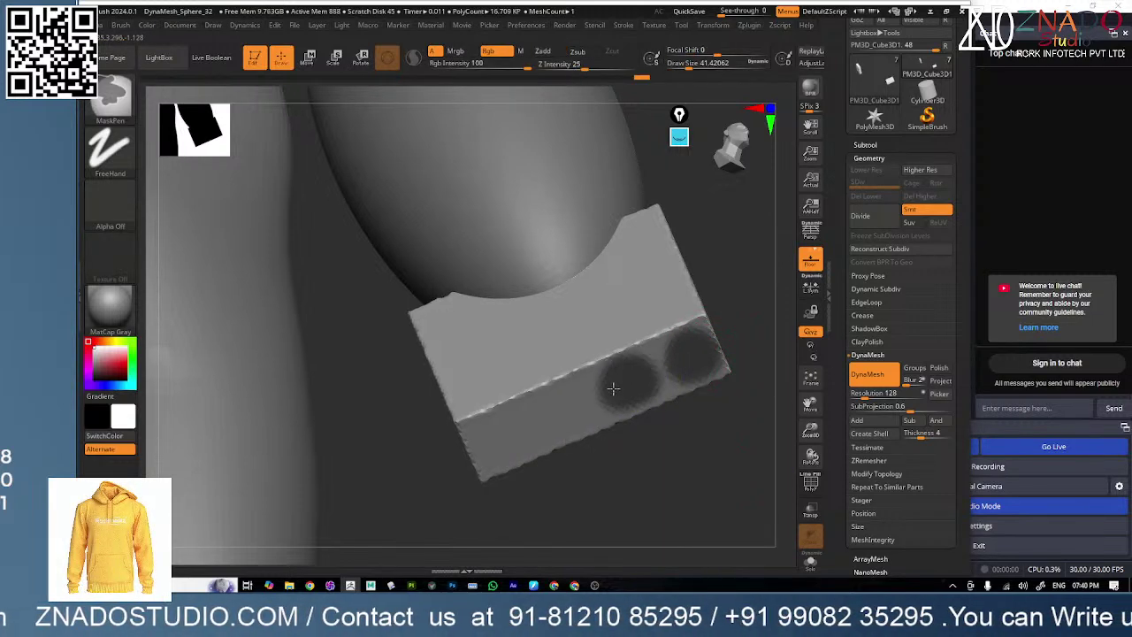
left_click_drag(559, 412, 562, 400)
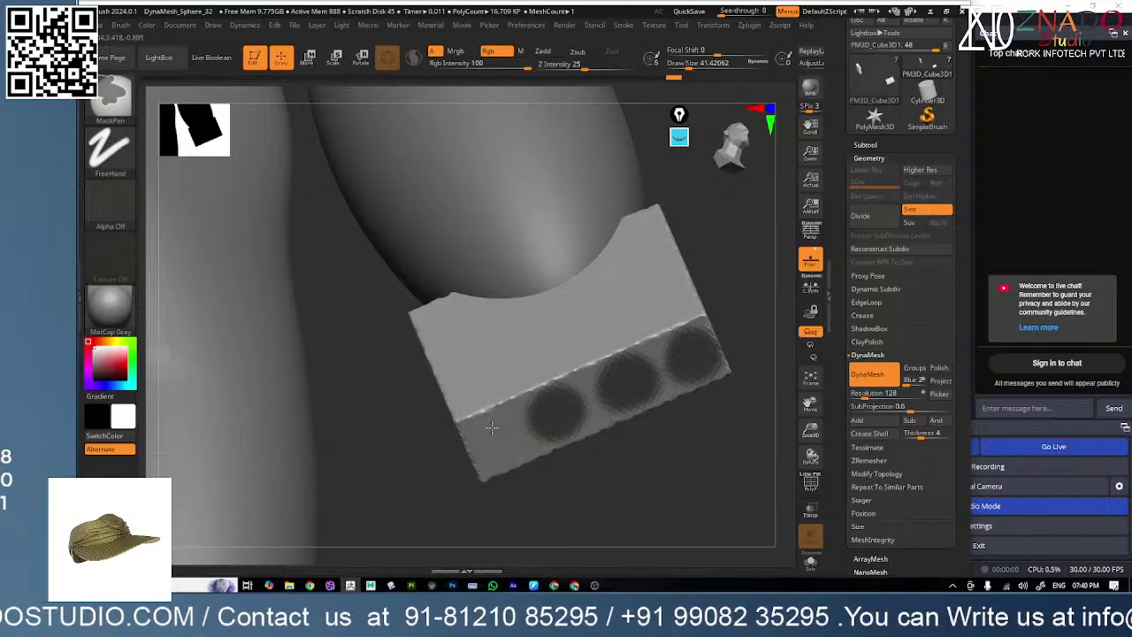
left_click_drag(630, 489, 679, 453, "ctrl")
- Duplicate the hand block subtool and activate the transform gizmo on the copy
mouse_move(679, 455)
left_mouse_down("alt")
mouse_move(687, 409)
mouse_move(682, 424)
left_mouse_up("alt")
left_click(865, 145)
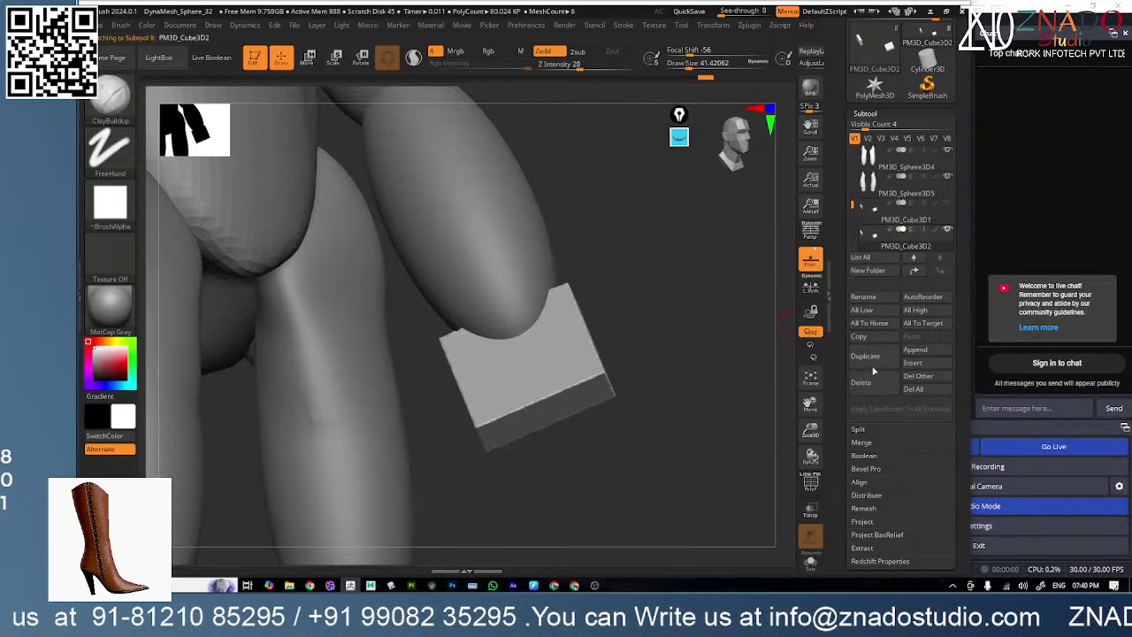
key("w")
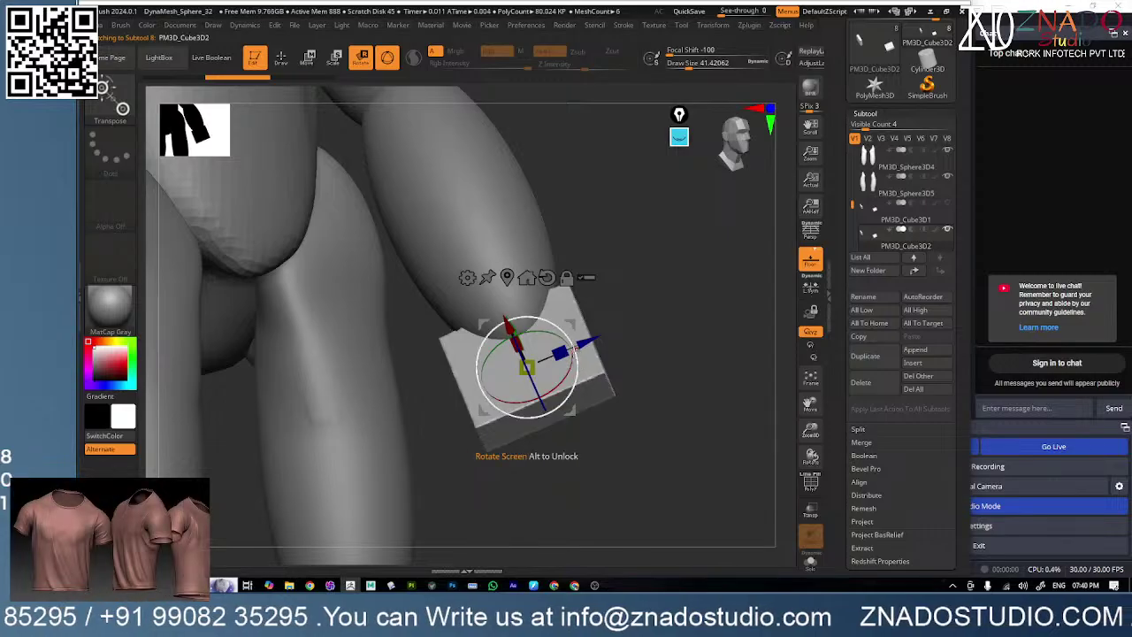
- Try to rotate the duplicated hand block with the gizmo, check it from the front, and undo the rotation
left_click_drag(573, 349, 383, 468)
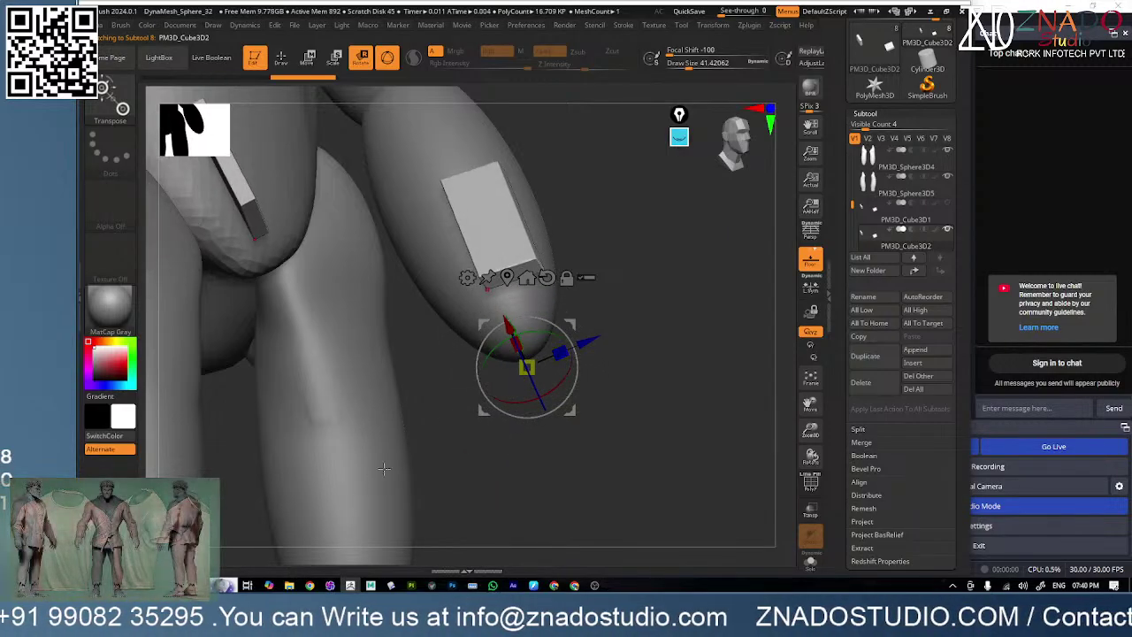
left_click(947, 205)
right_click_drag(690, 407, 564, 401)
key("ctrl+z")
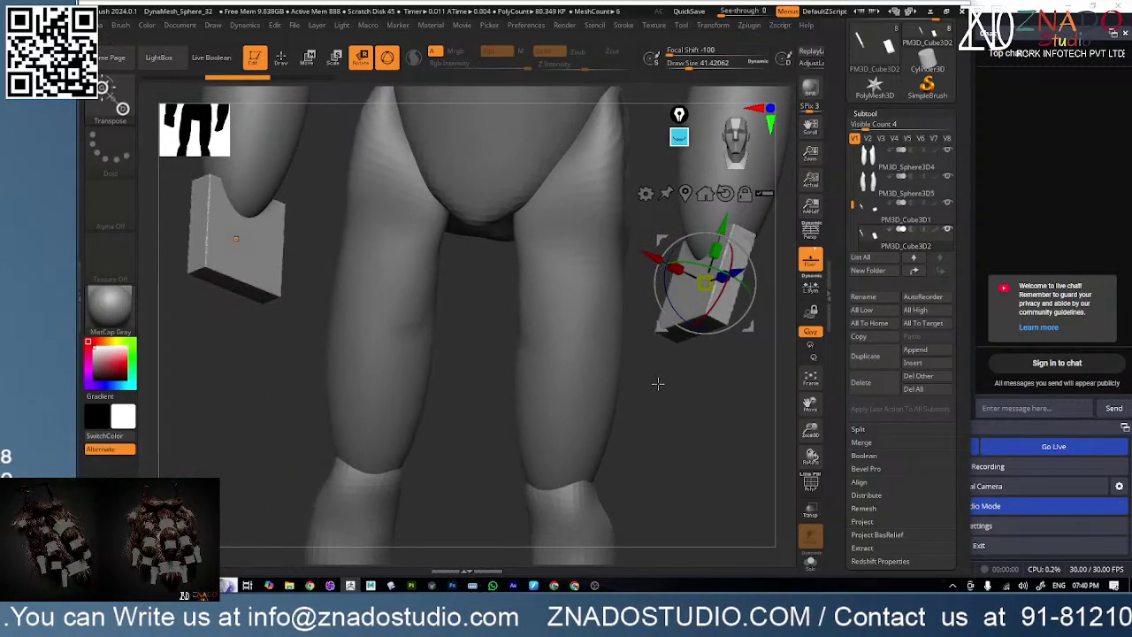
- Scale down the duplicated hand blocks with the gizmo and isolate them in Solo mode with Polyframe display on
mouse_move(704, 385)
right_mouse_down()
mouse_move(631, 397)
mouse_move(674, 430)
mouse_move(637, 419)
mouse_move(695, 392)
mouse_move(627, 439)
mouse_move(630, 468)
right_mouse_up()
left_click_drag(610, 313, 622, 351, "ctrl")
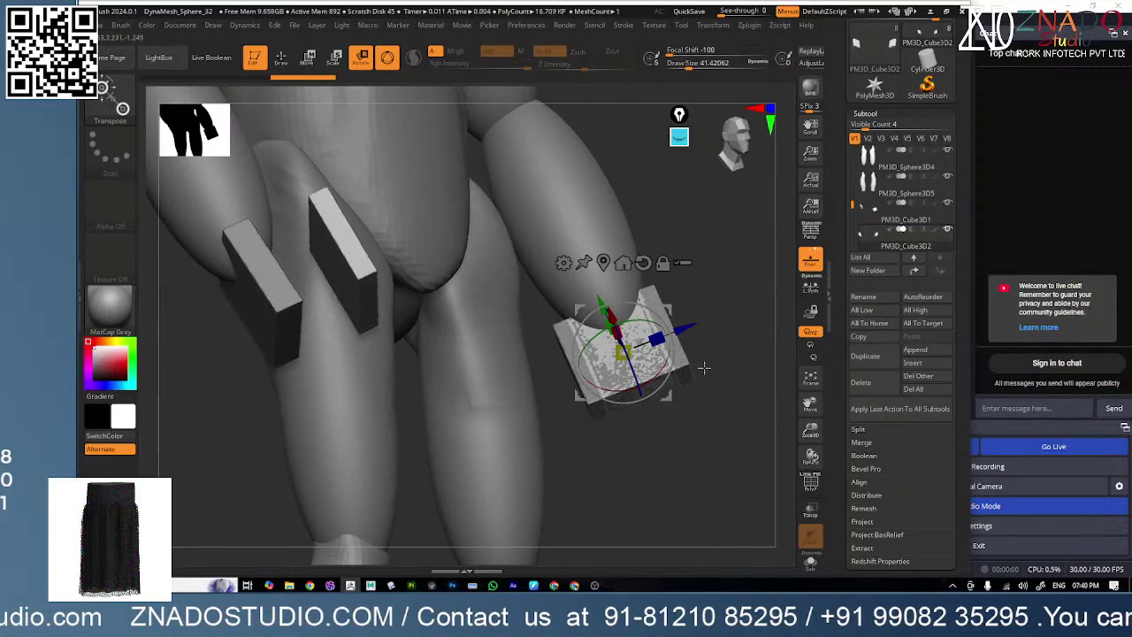
left_click(809, 480)
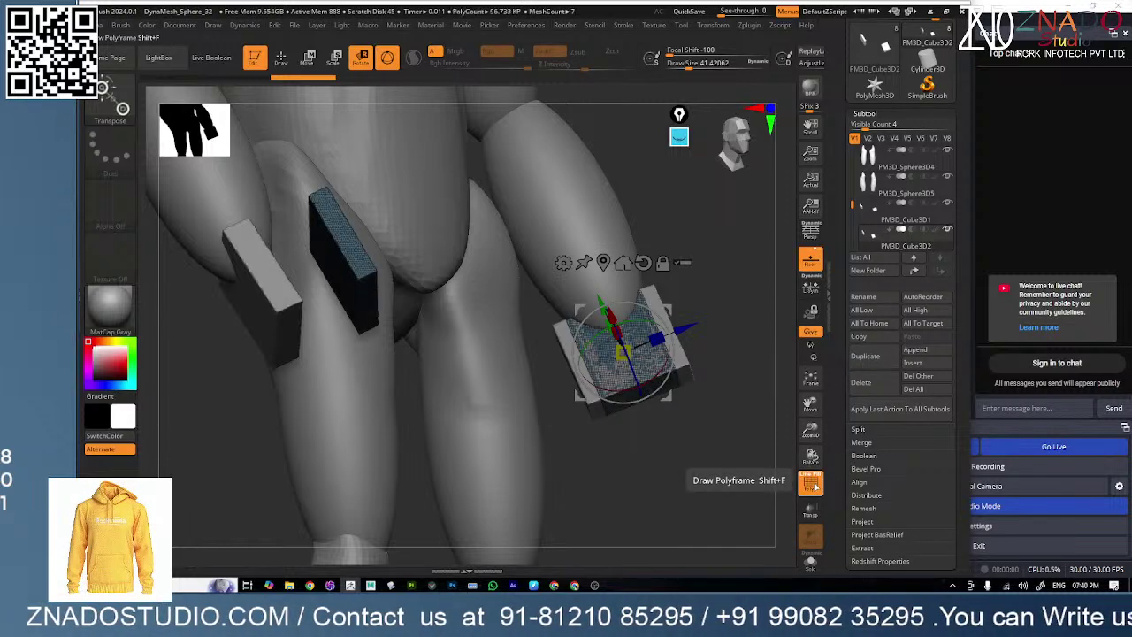
left_click(808, 479)
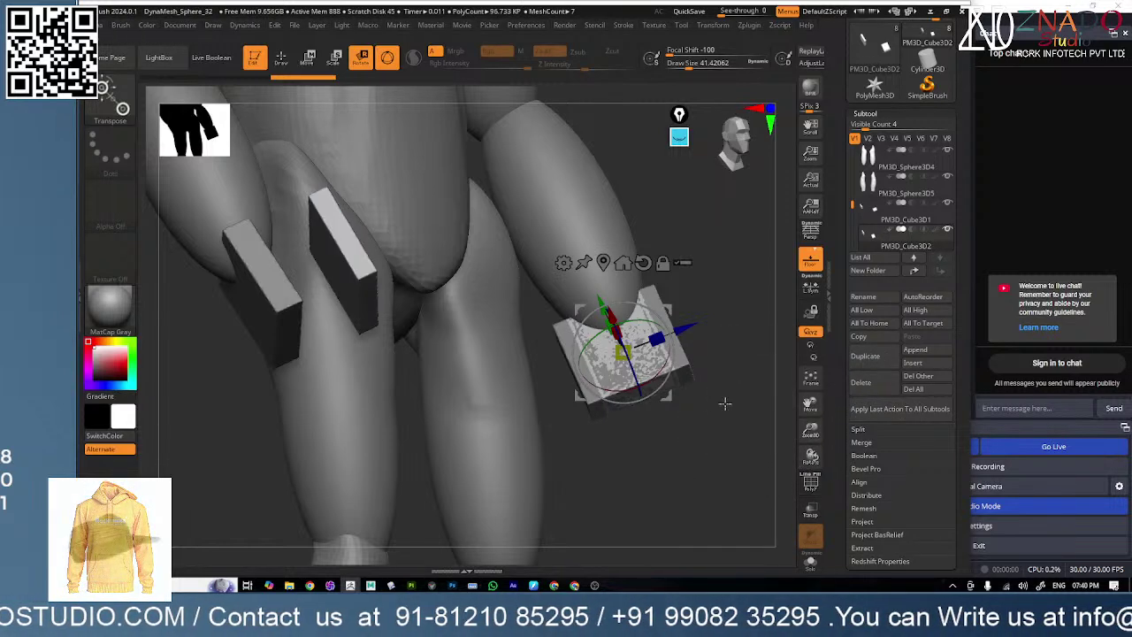
left_click(811, 561)
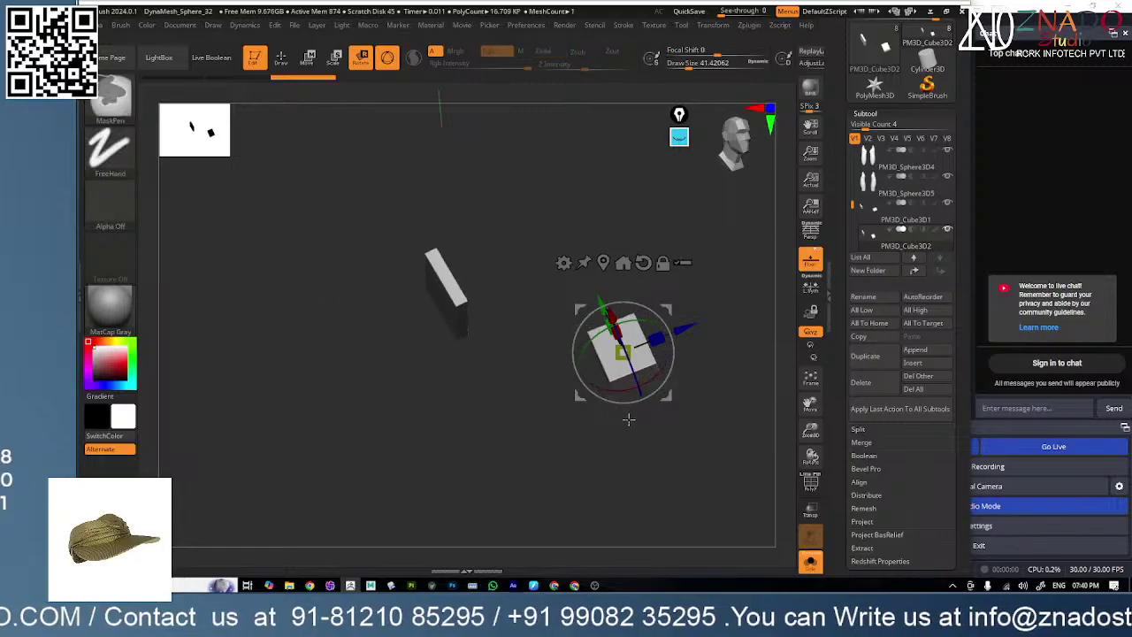
key("shift+f")
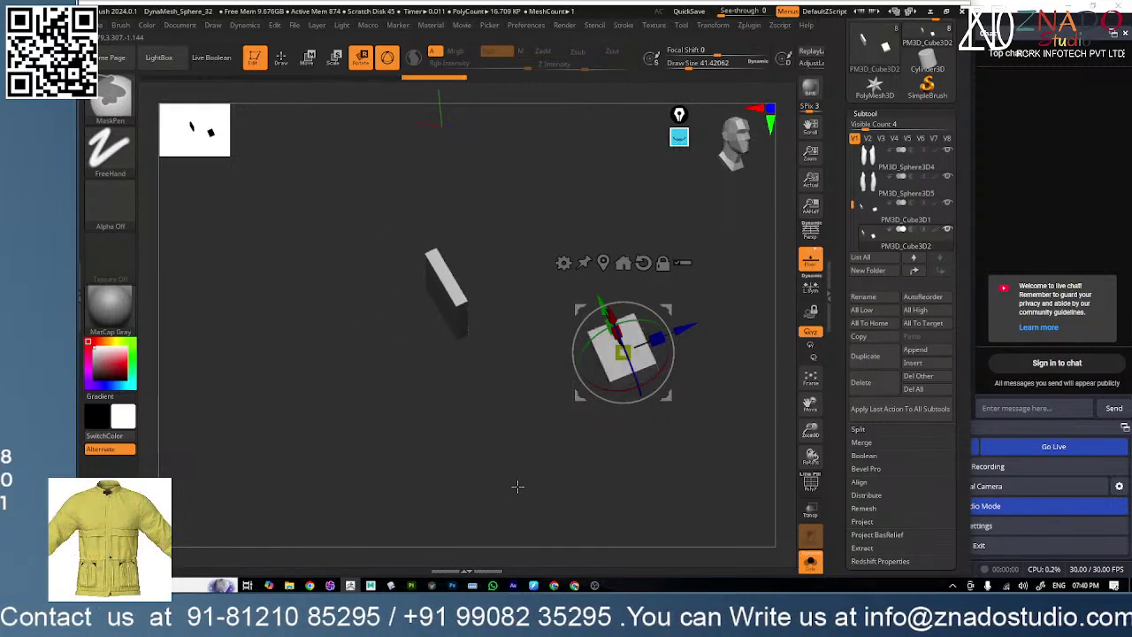
left_click_drag(763, 457, 662, 454)
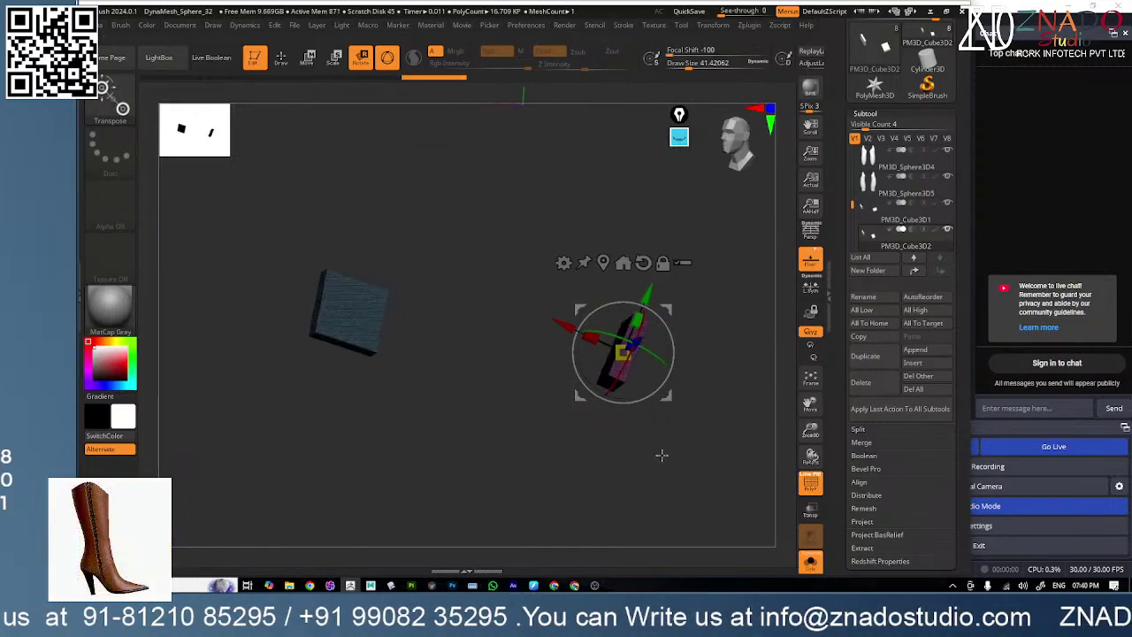
- Hide the opposite-side copy, split it off with Split Hidden, and bring the rest of the figure back into view
key("q")
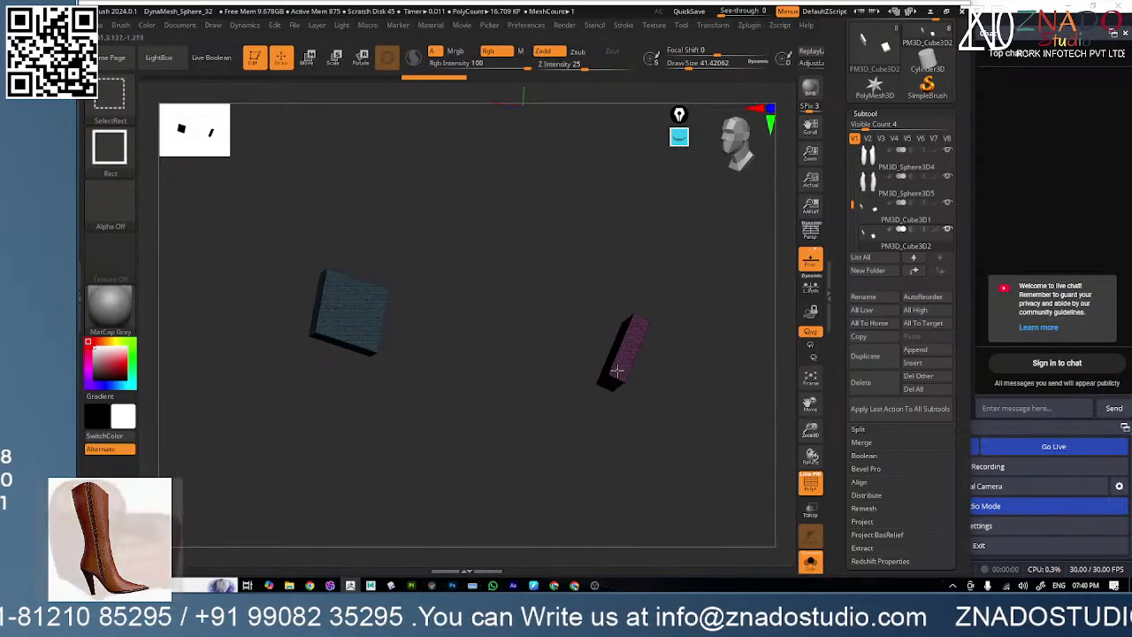
left_click(620, 380, "ctrl+shift")
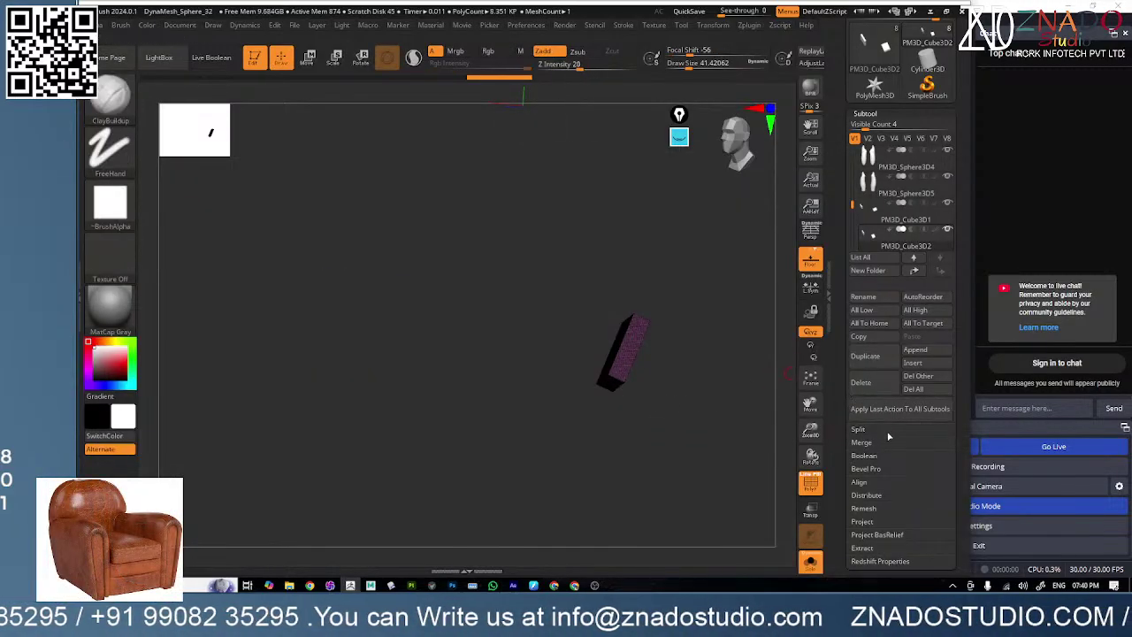
left_click(857, 430)
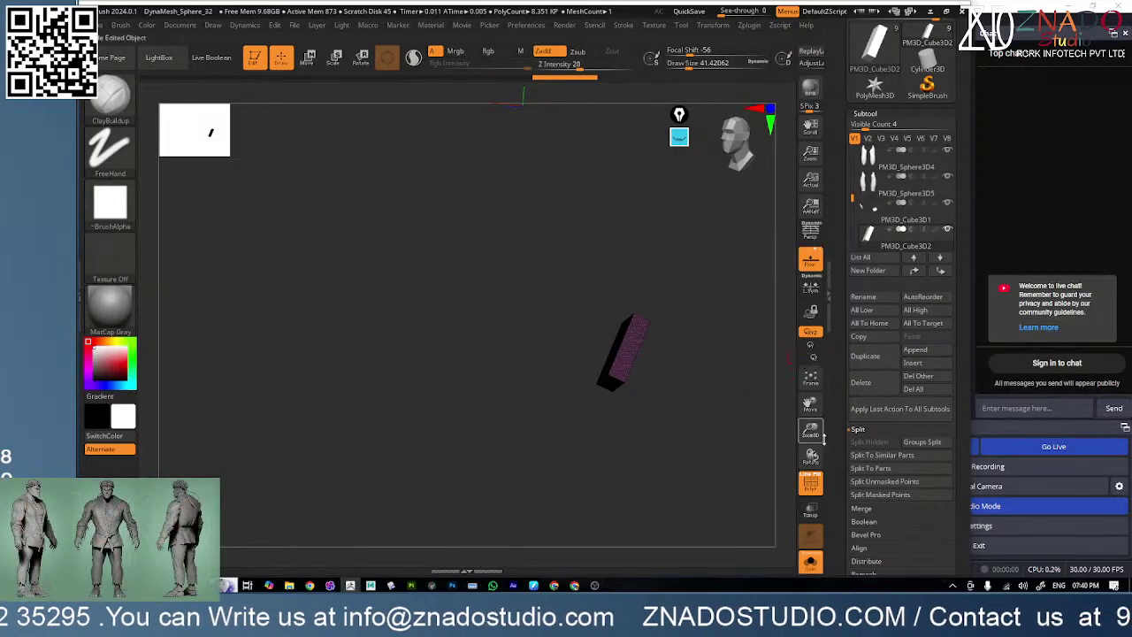
left_click(811, 485)
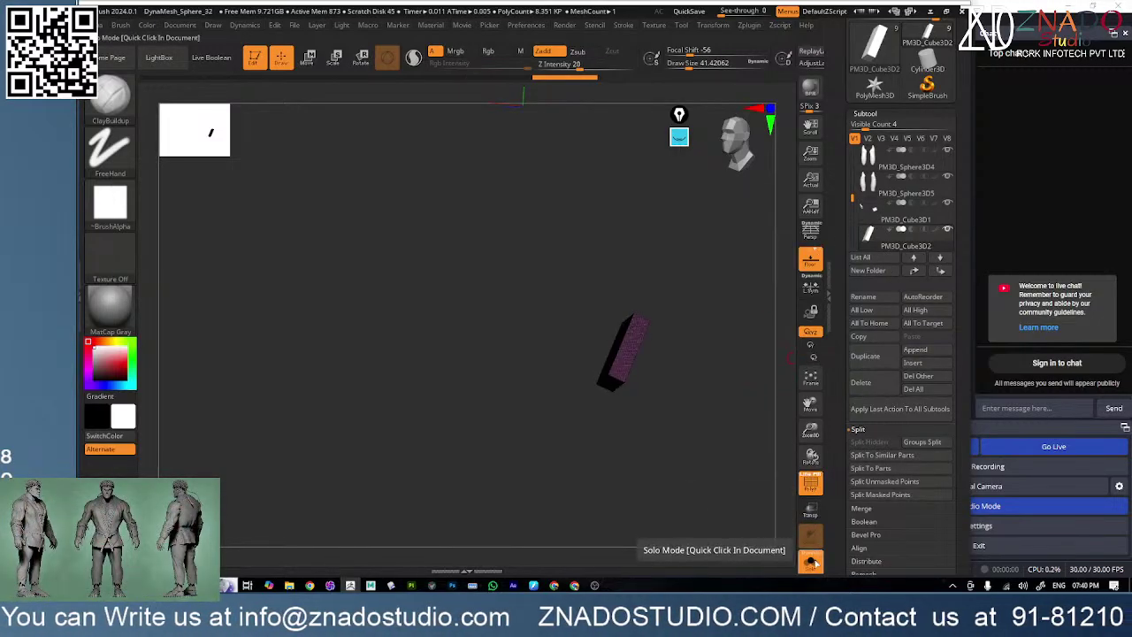
left_click(810, 562)
mouse_move(708, 415)
left_mouse_down()
mouse_move(674, 421)
mouse_move(652, 392)
left_mouse_up()
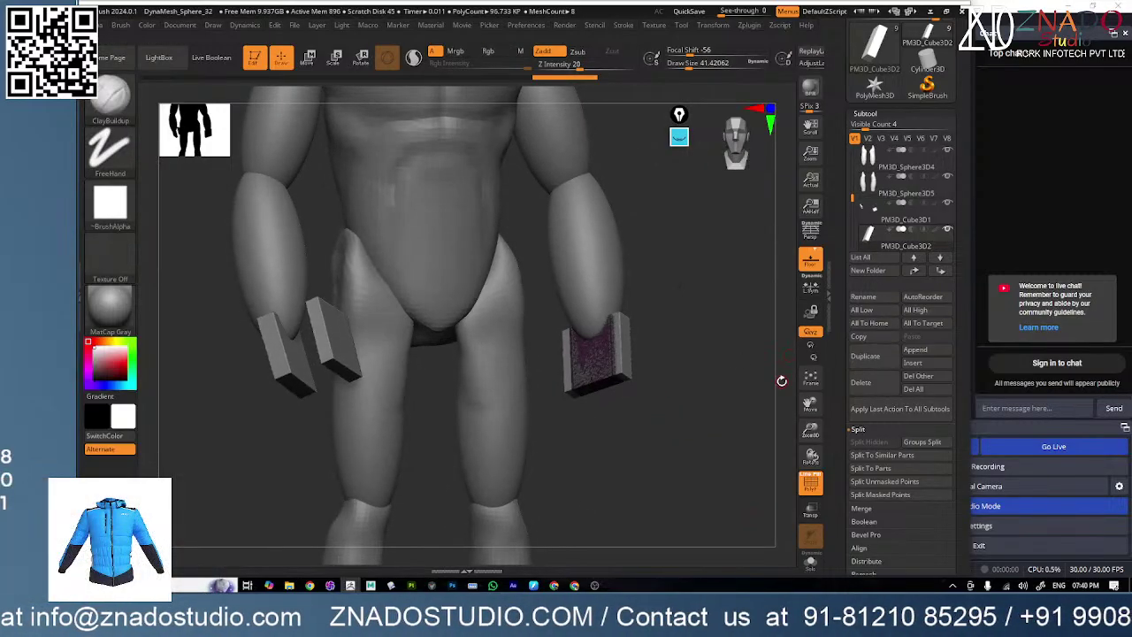
- Narrow the remaining block into a finger strip, scale it to about 0.84, and place it below the palm's outer corner
key("w")
right_click_drag(618, 372, 639, 386, "ctrl")
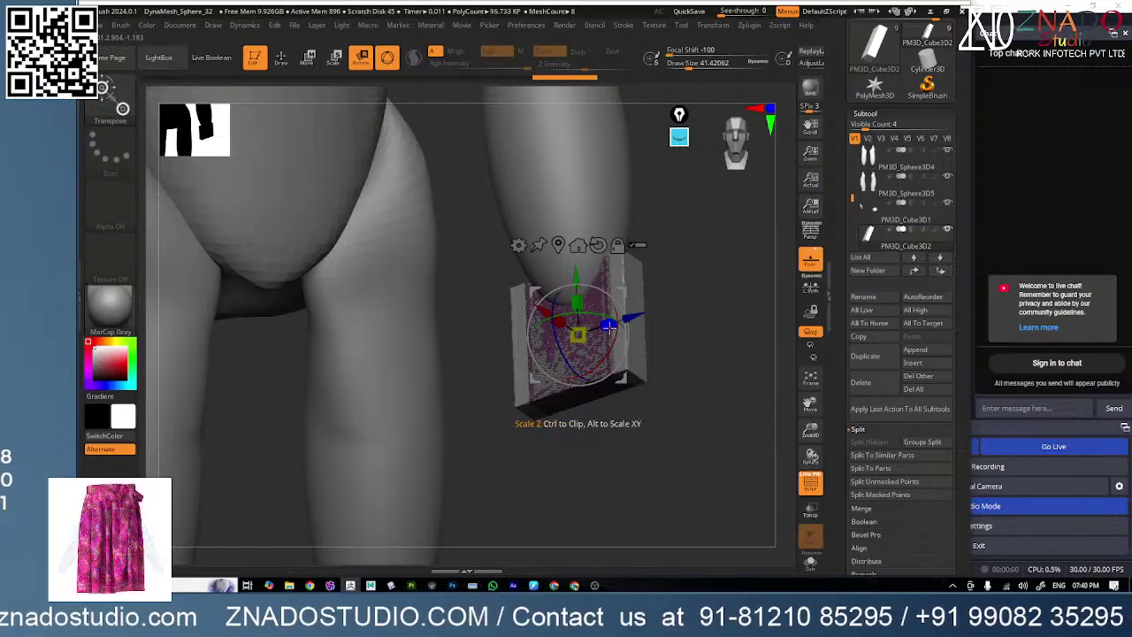
left_click_drag(580, 339, 577, 336)
right_click_drag(577, 353, 595, 409)
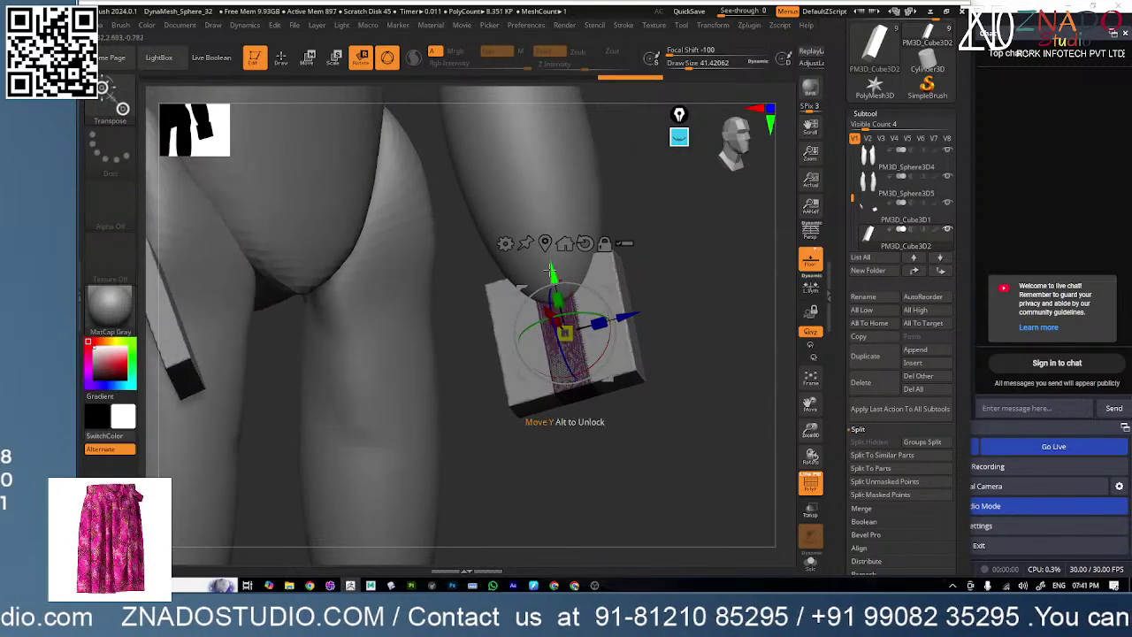
left_click_drag(554, 268, 554, 378)
left_click_drag(654, 423, 630, 431)
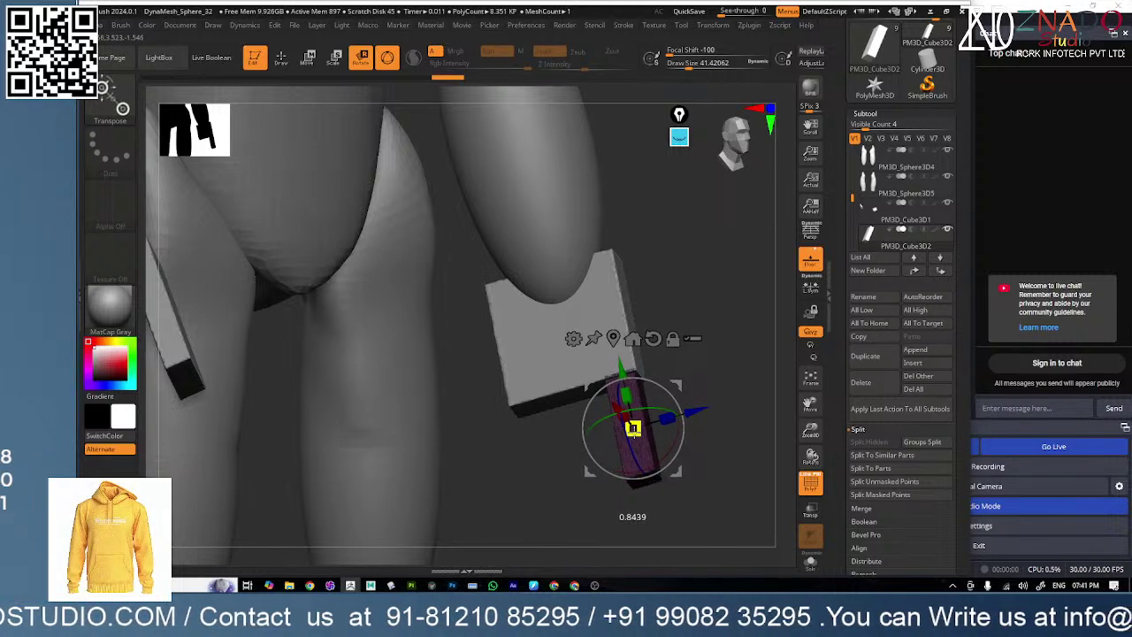
- Duplicate the finger three times side by side under the palm and rotate the innermost copy by about -14 degrees
left_click(872, 358)
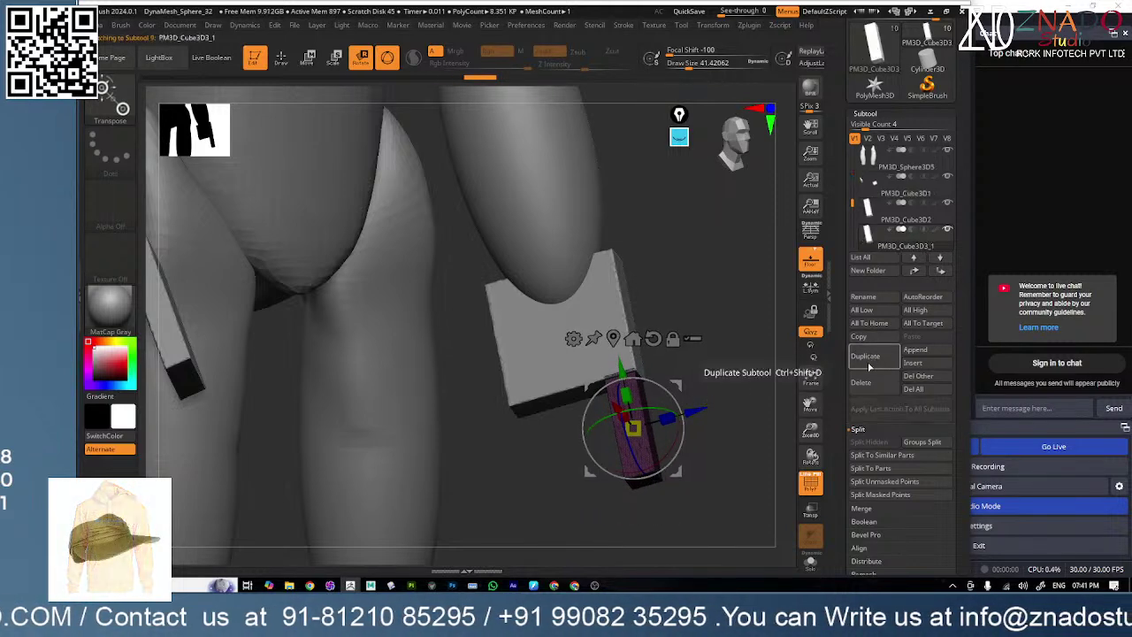
left_click_drag(703, 412, 624, 433)
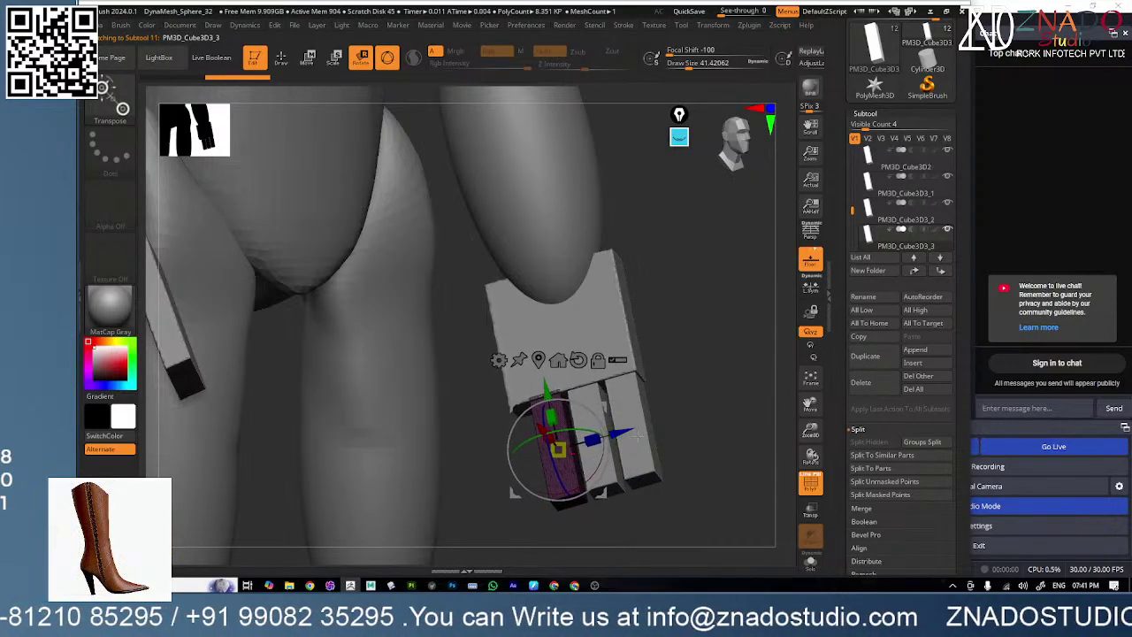
left_click_drag(624, 433, 562, 439, "ctrl")
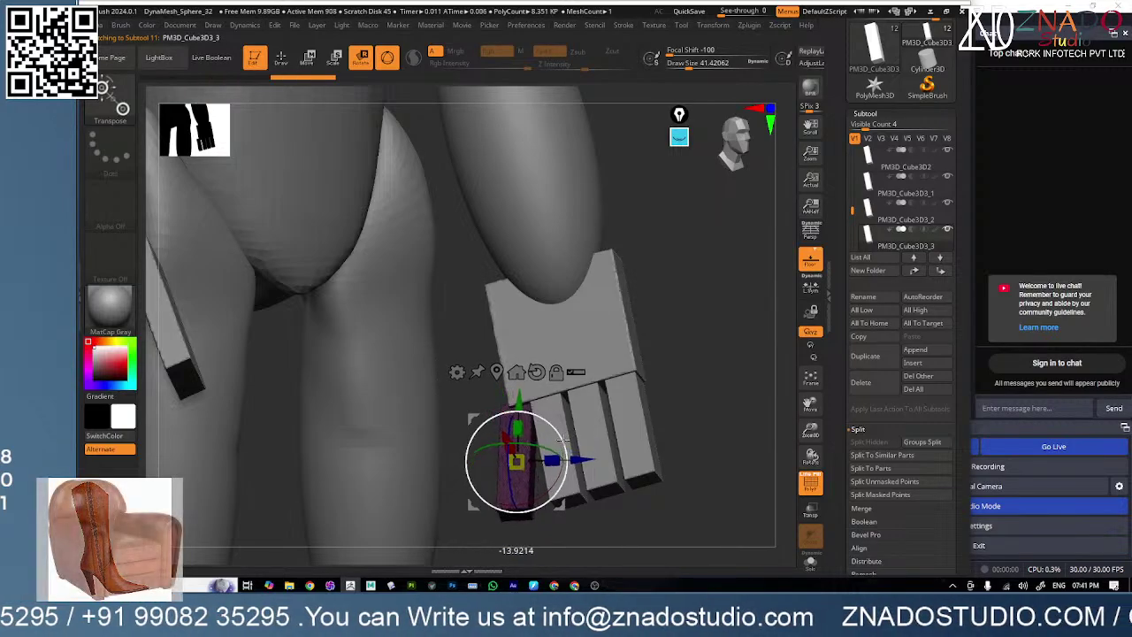
right_click_drag(563, 440, 550, 435)
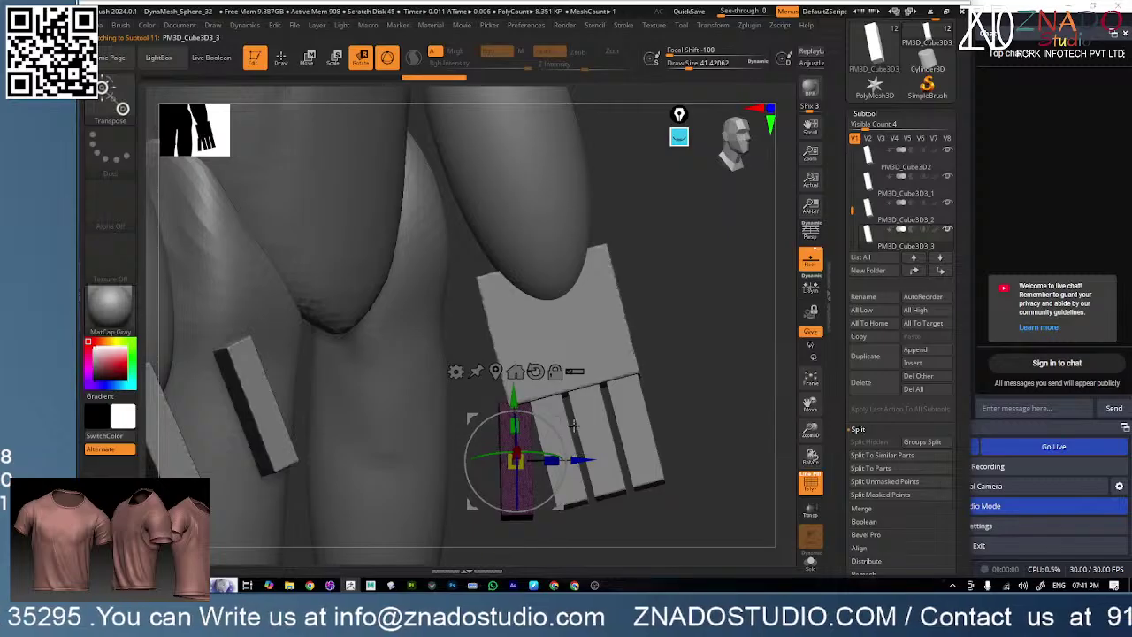
- Rotate the finger next to the innermost one toward vertical and shift it slightly along the palm's lower edge
key("q")
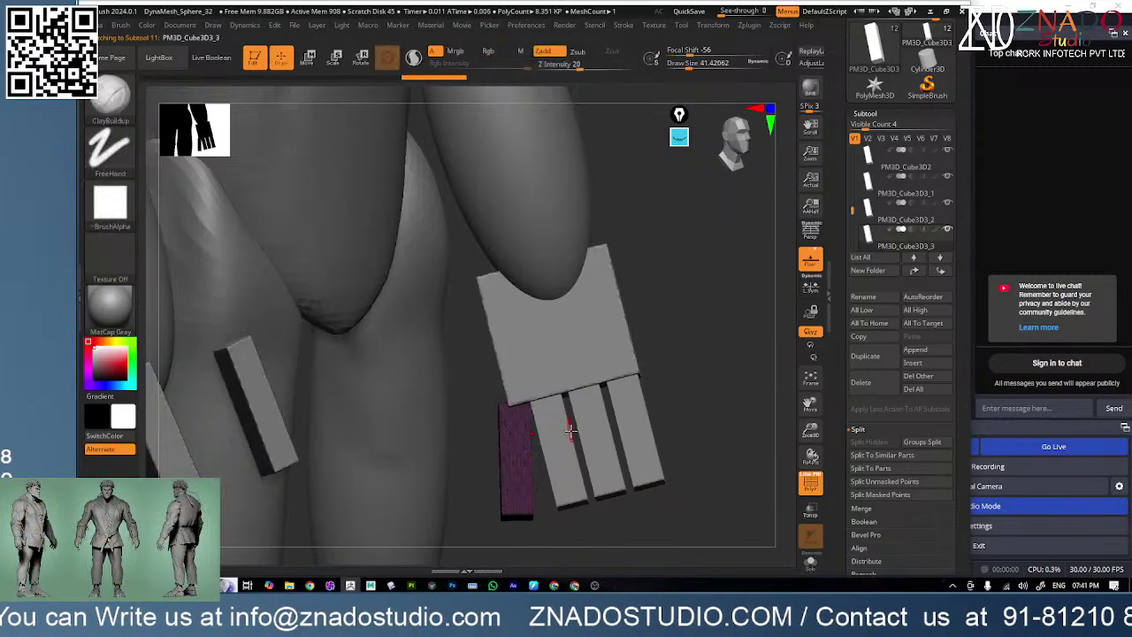
right_click_drag(570, 430, 593, 445, "ctrl")
left_click(563, 447, "alt")
key("w")
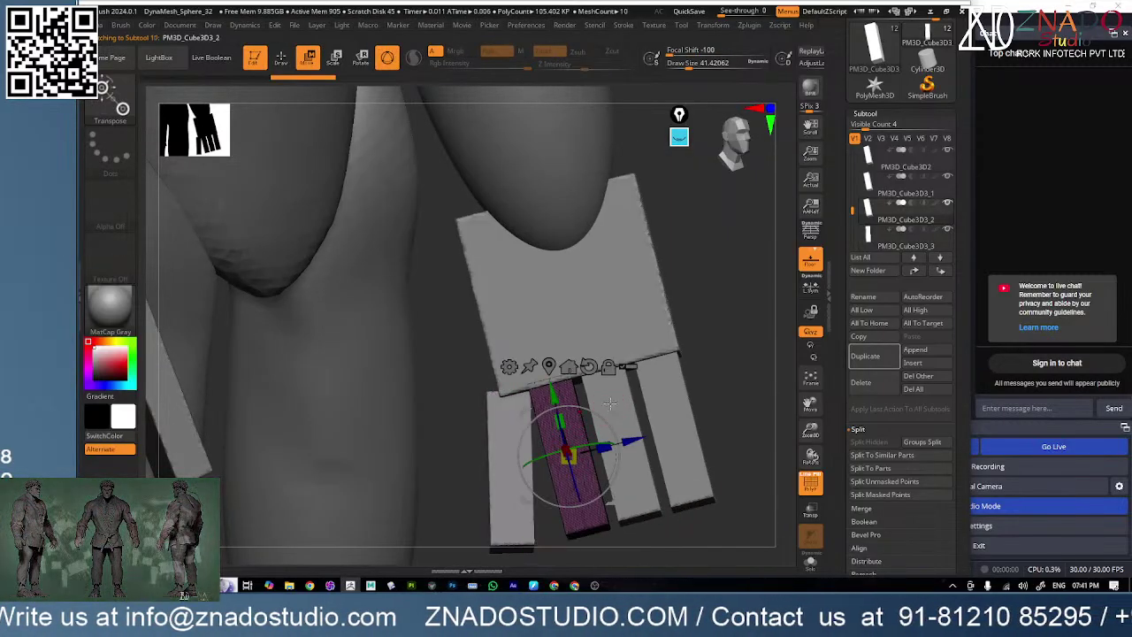
left_click_drag(610, 403, 605, 422)
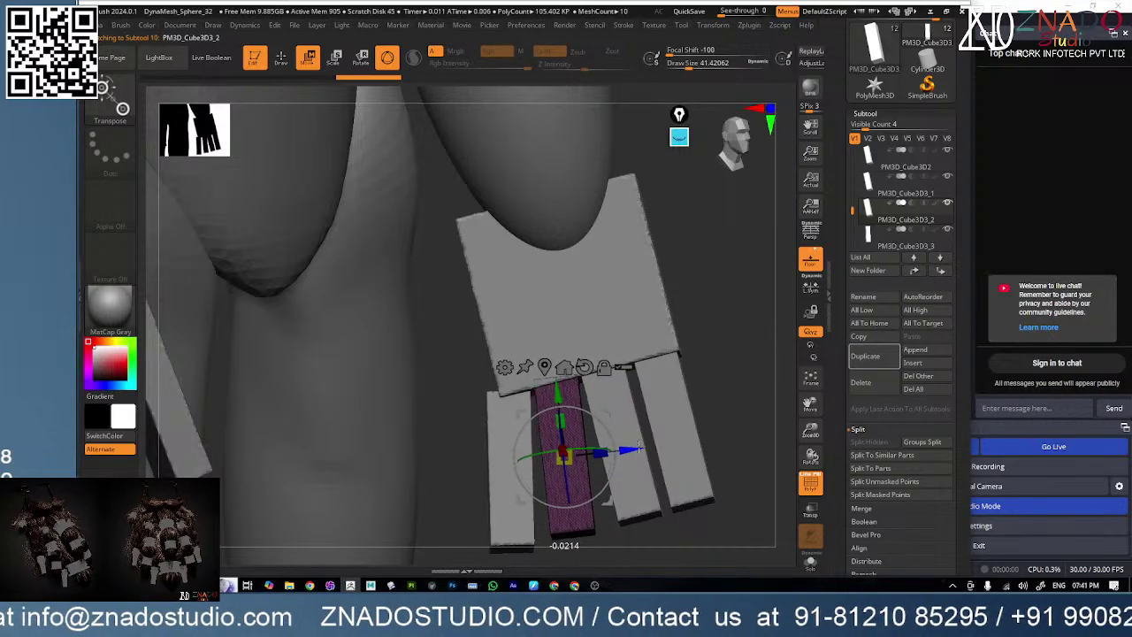
- Rotate the two remaining fingers to fan them out, and nudge the innermost finger toward its neighbour
left_click(629, 416, "alt")
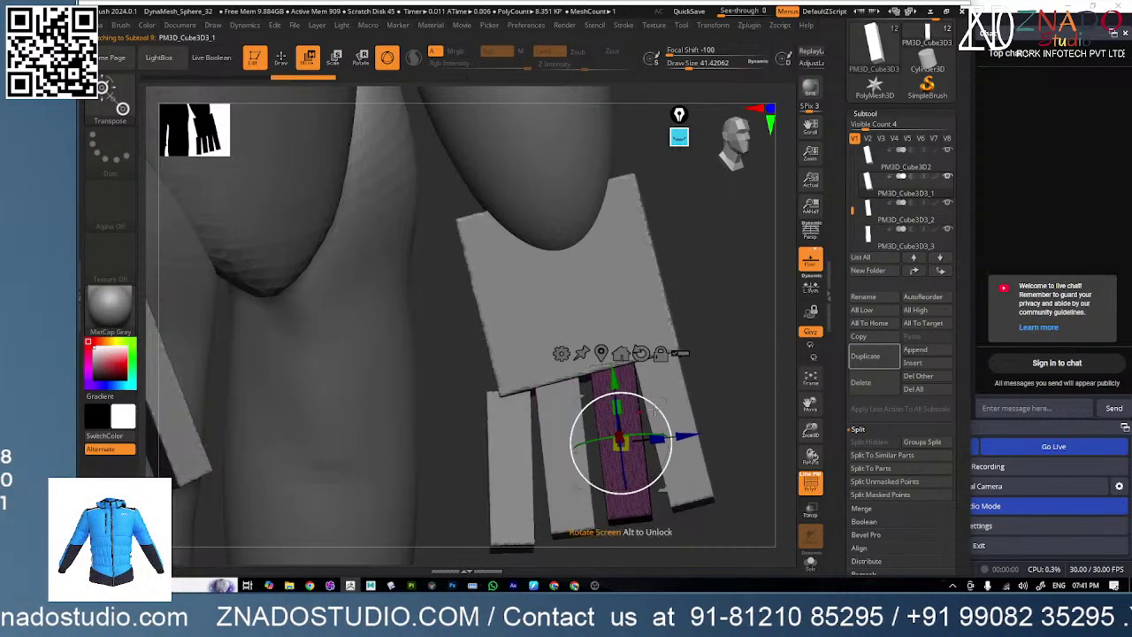
left_click(679, 403, "alt")
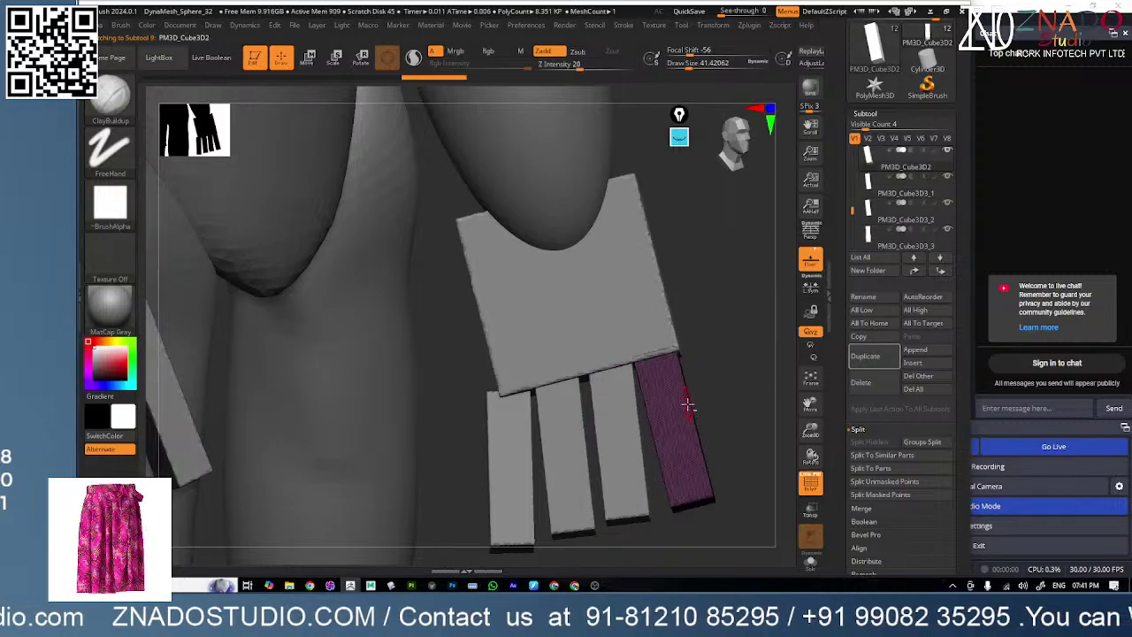
left_click_drag(694, 389, 739, 401)
left_click(498, 478, "alt")
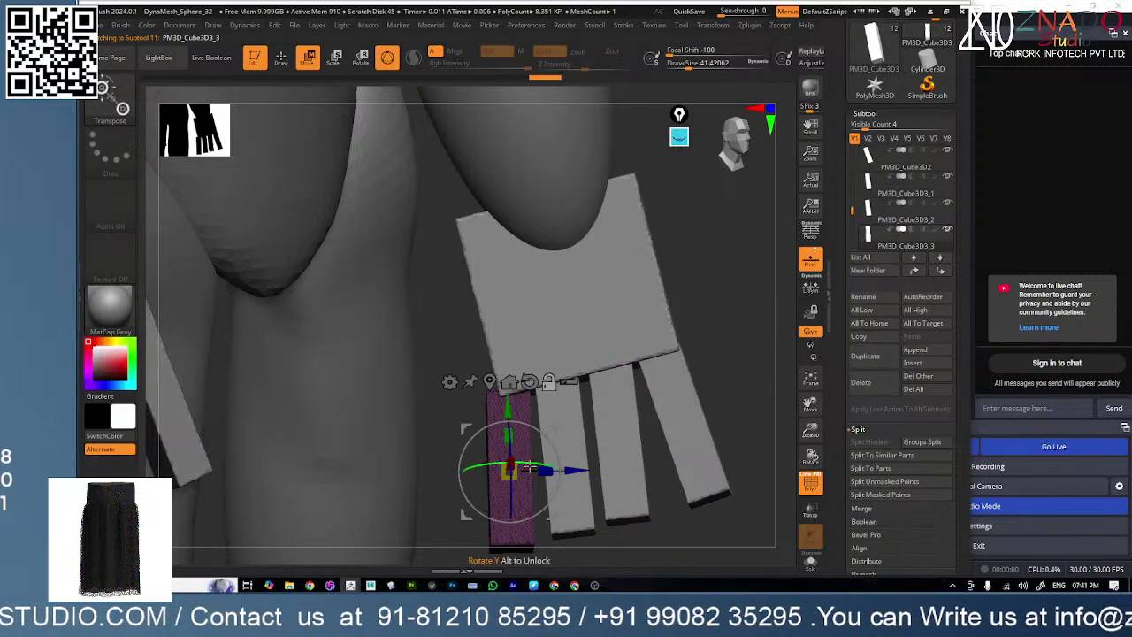
left_click_drag(576, 469, 584, 470)
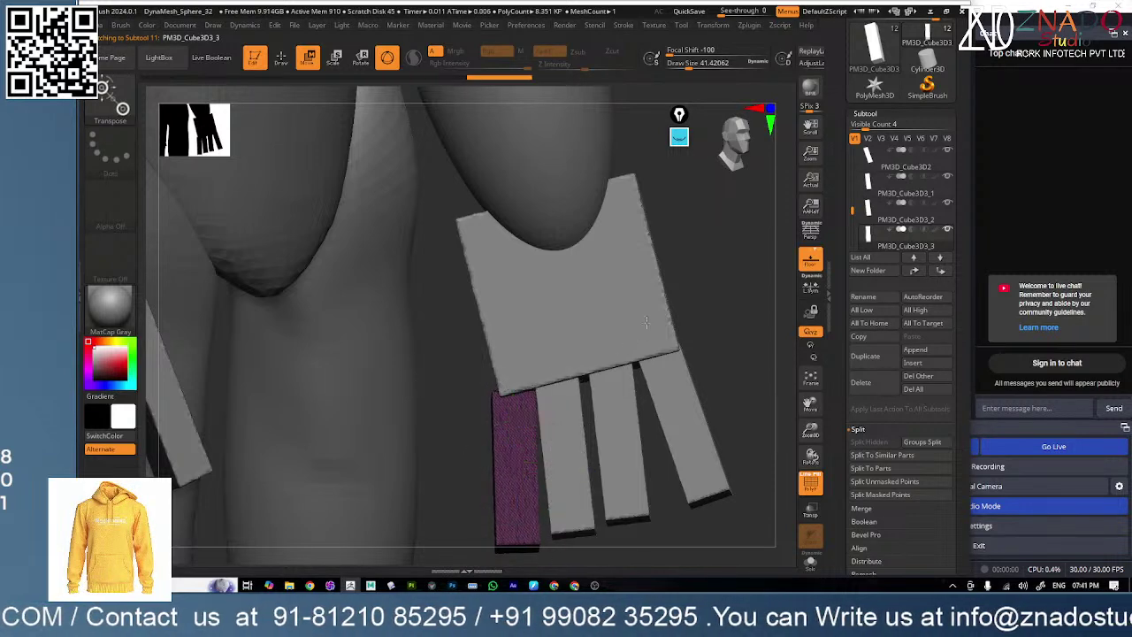
- Reshape the palm block with the Move Topological brush at a draw size of about 177, tapering it toward the wrist
left_click(530, 394, "alt")
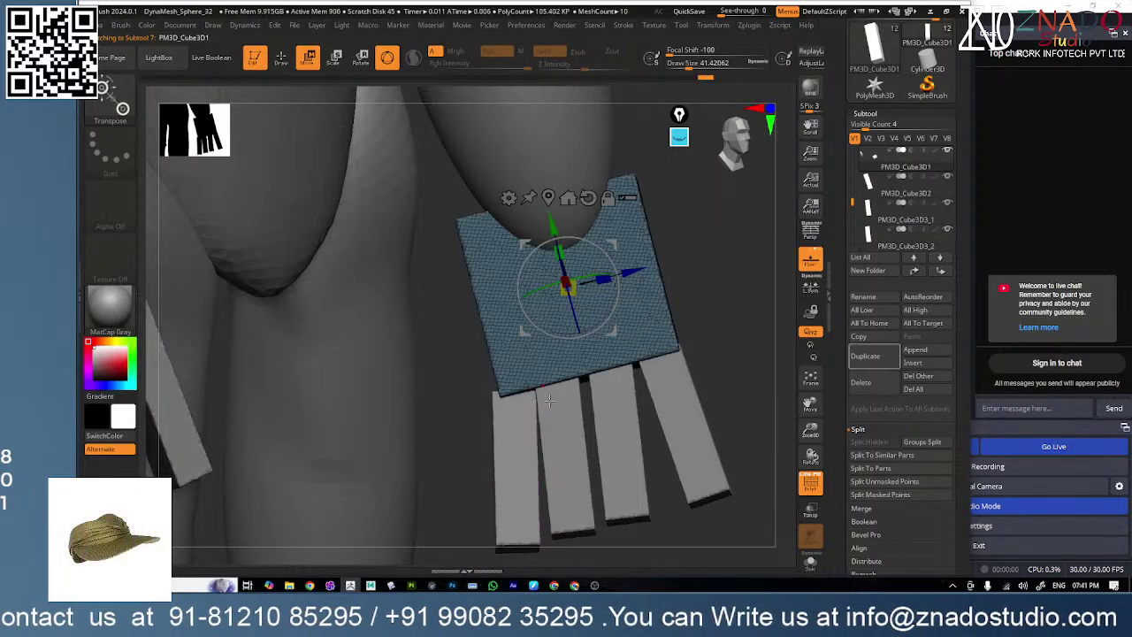
key("q")
key("space")
left_click_drag(683, 345, 688, 346)
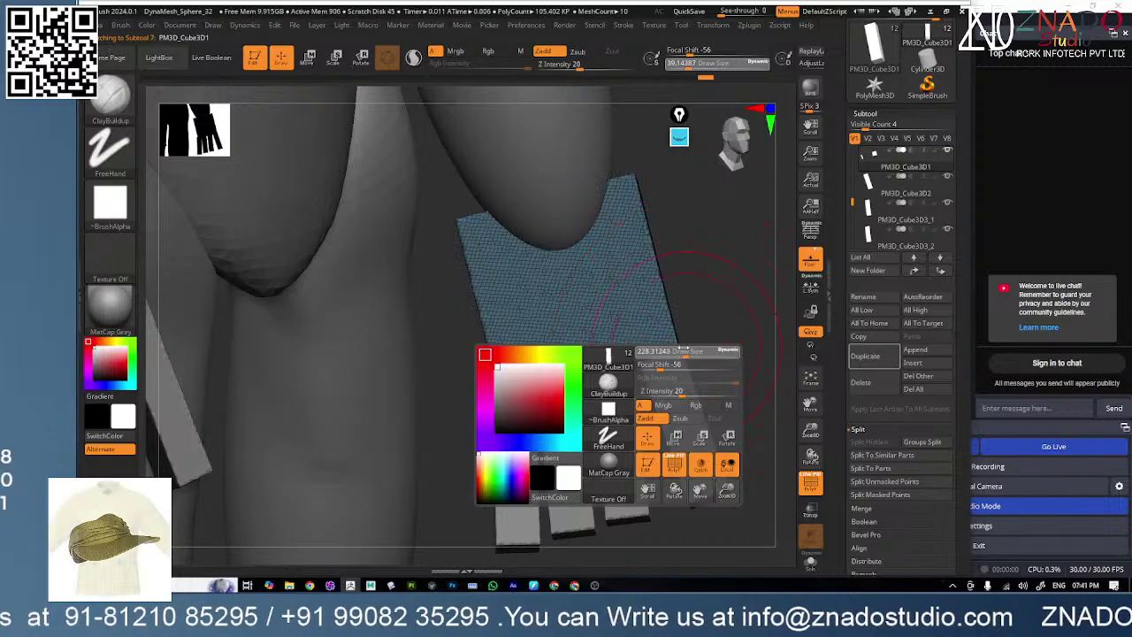
key("ctrl+z")
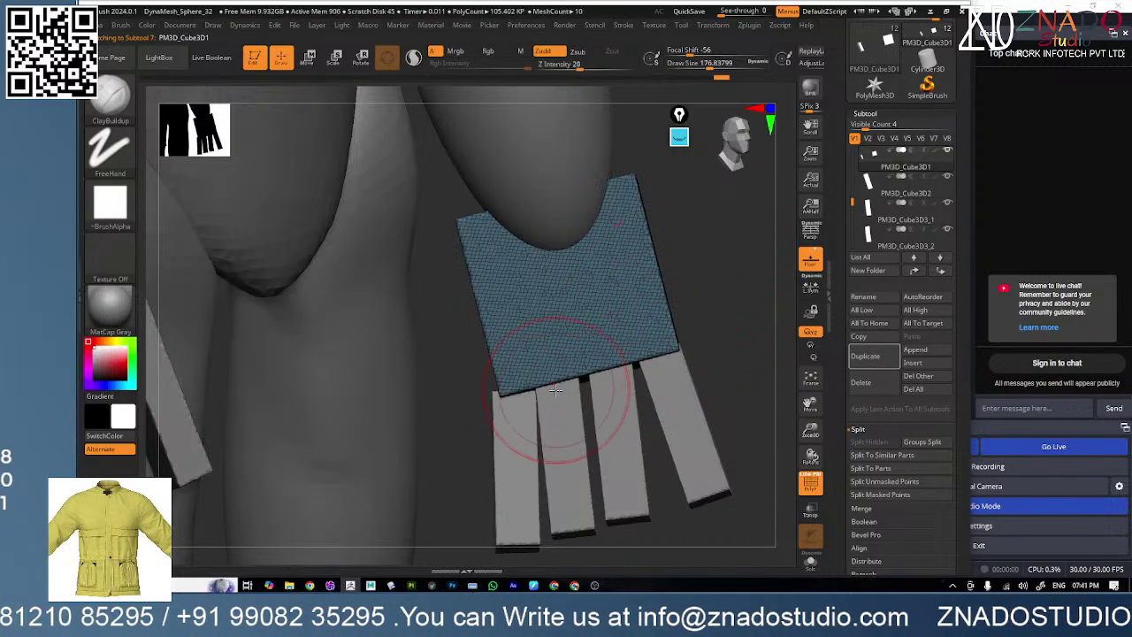
key("b")
left_click(316, 434)
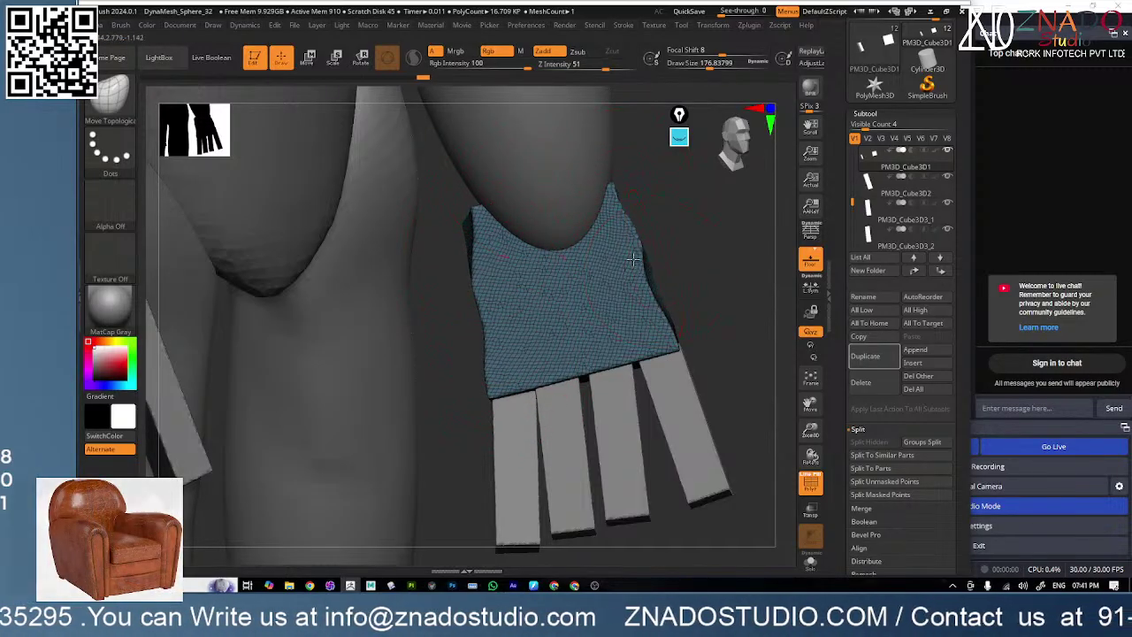
left_click_drag(687, 341, 709, 317)
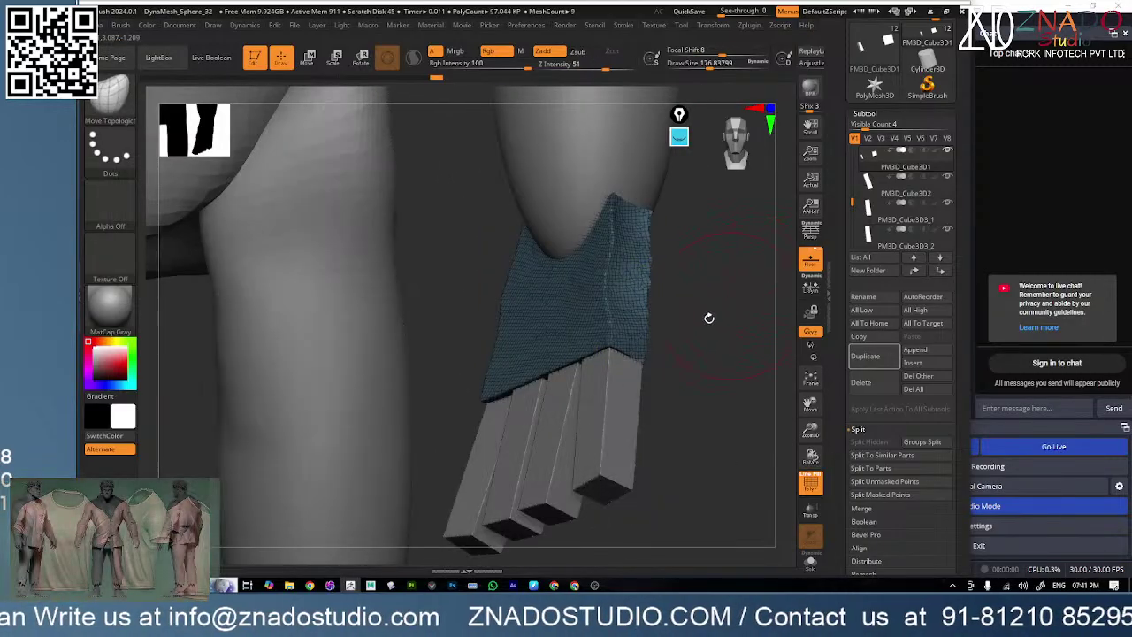
- Duplicate the outer finger, then rotate, shorten and position the copy beside the palm as the thumb's base
left_click(623, 401, "alt")
left_click_drag(630, 404, 658, 395)
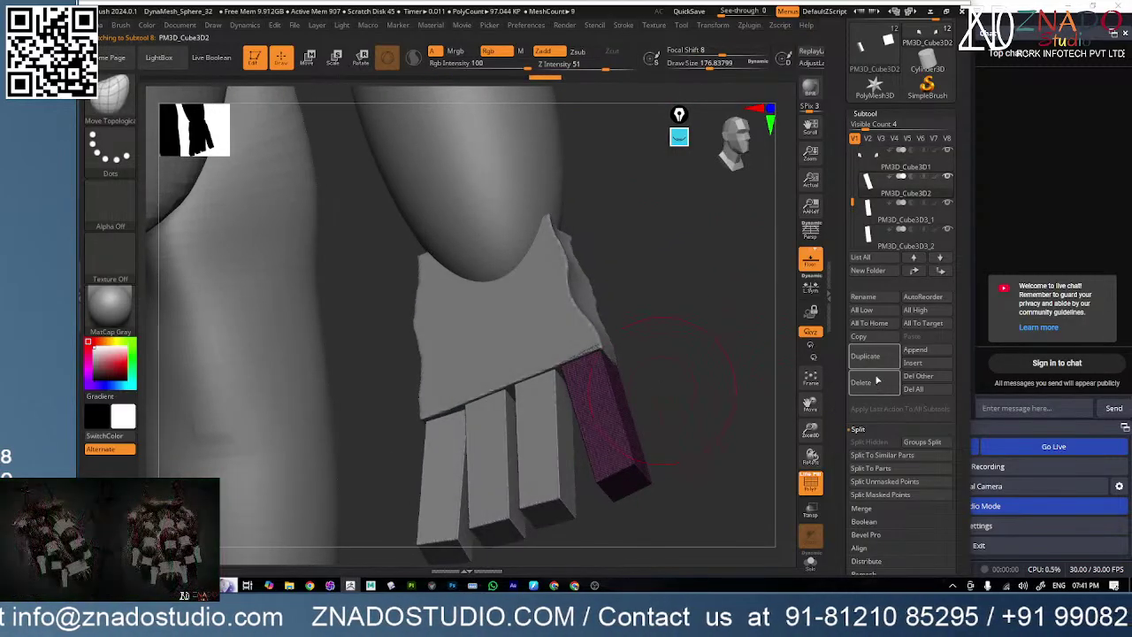
key("w")
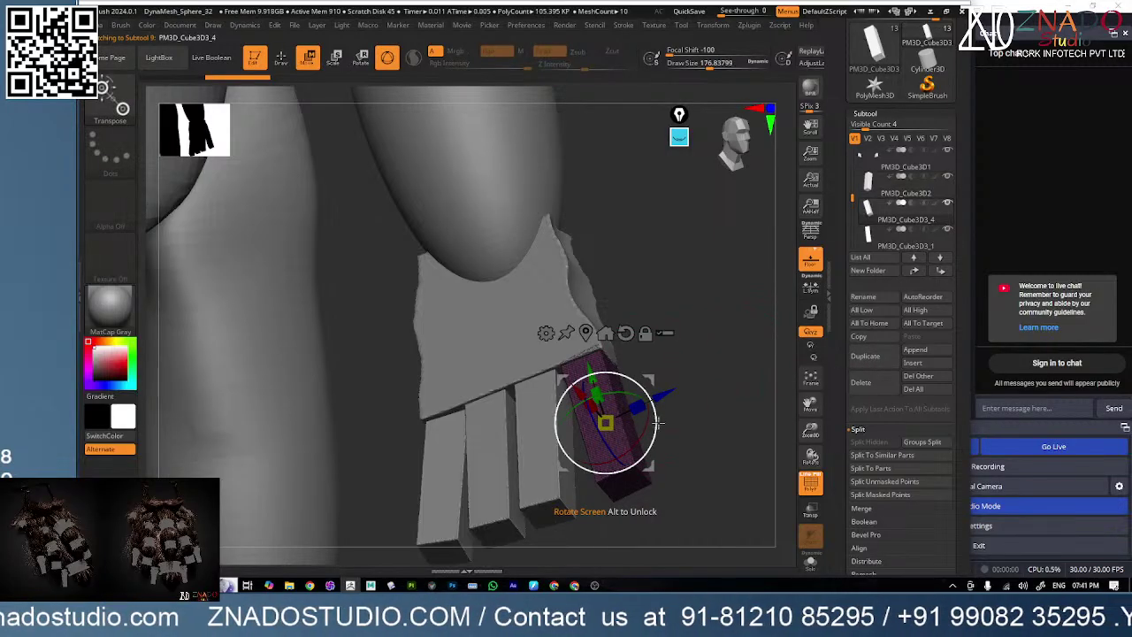
left_click_drag(659, 423, 639, 190)
left_click_drag(617, 320, 641, 322)
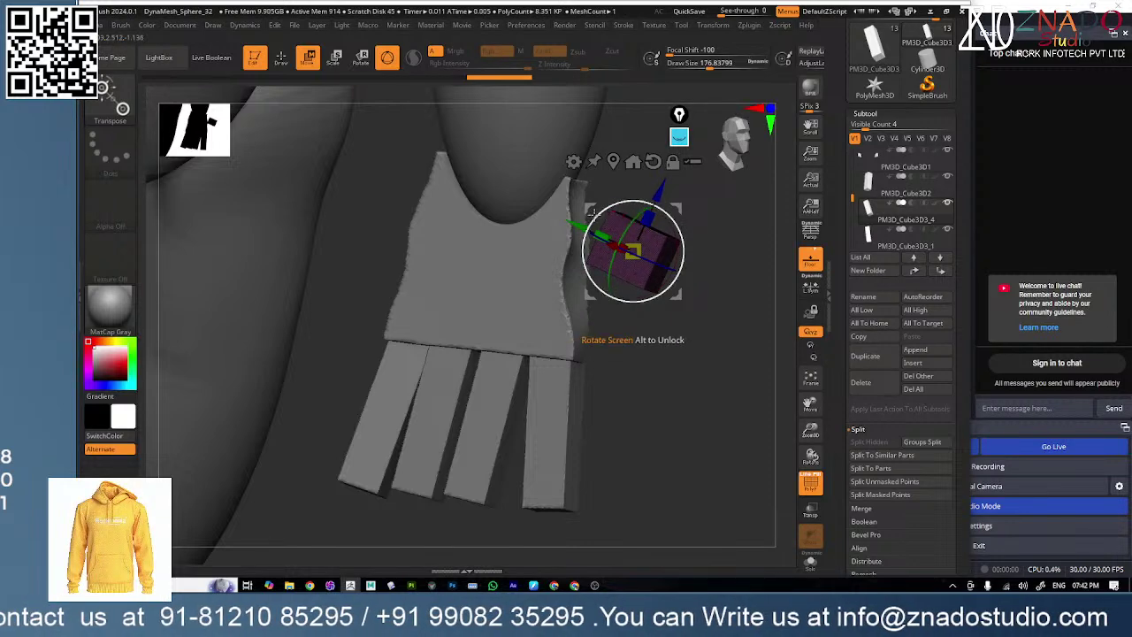
left_click_drag(592, 213, 726, 258)
- Duplicate the thumb's base block, then shorten, move and align the copy as the second thumb segment
left_click(878, 358)
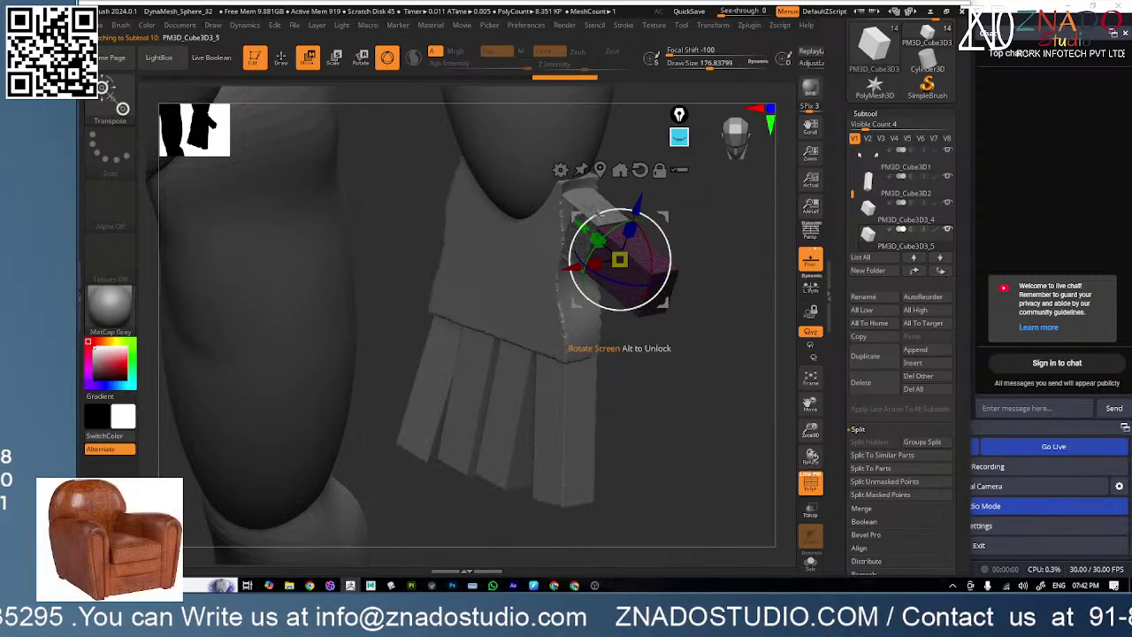
left_click_drag(618, 284, 604, 274)
right_click_drag(605, 274, 623, 310)
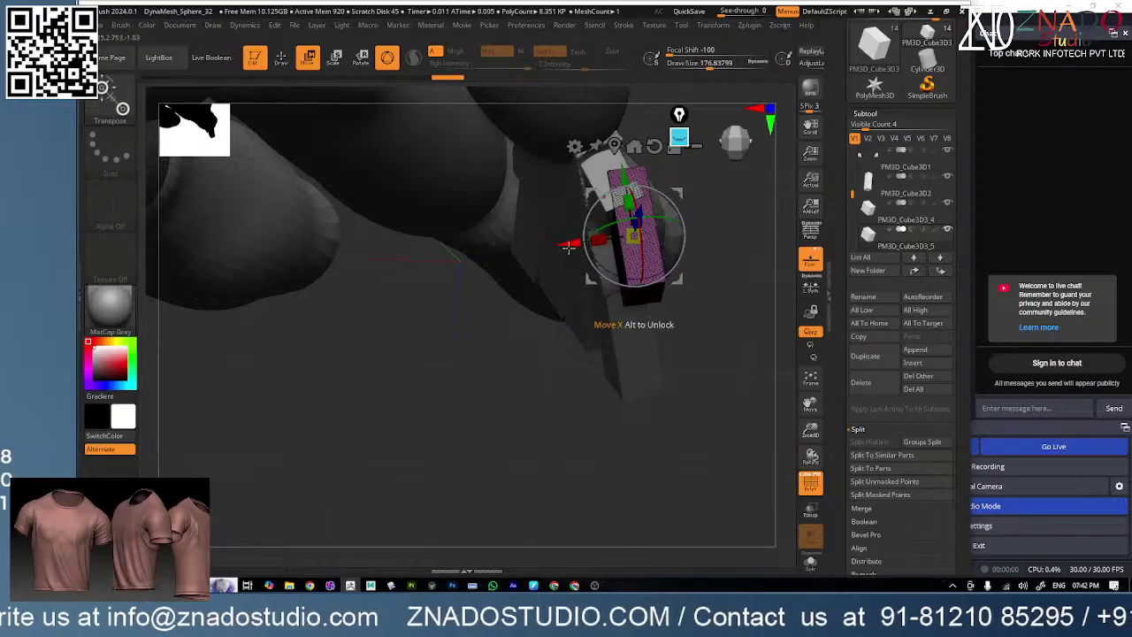
left_click_drag(568, 248, 560, 250)
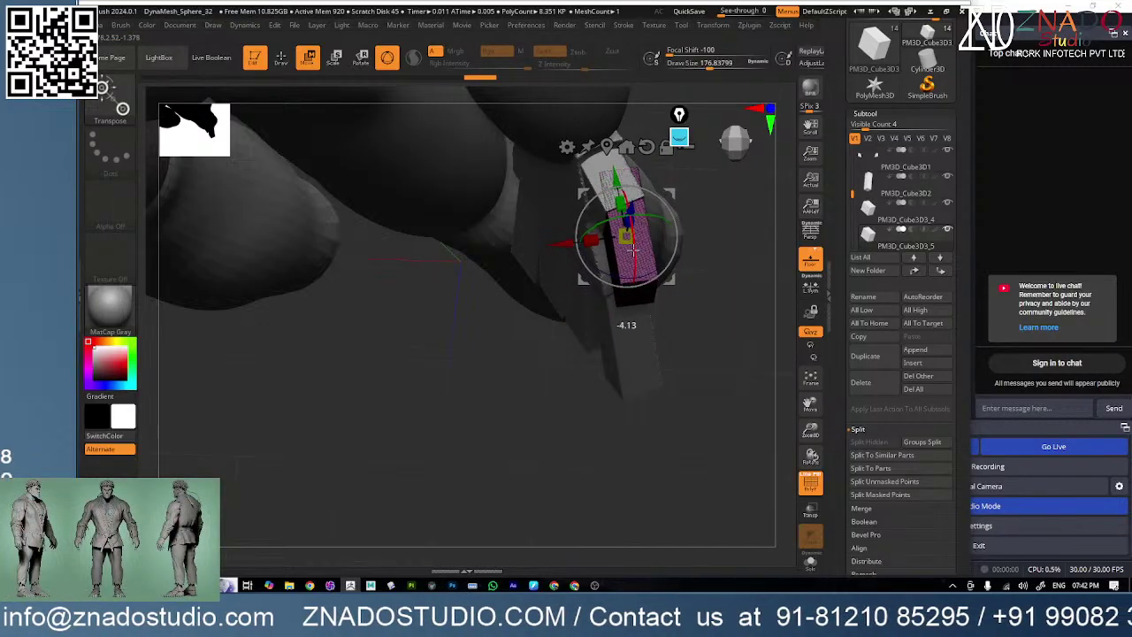
right_click_drag(642, 265, 629, 258)
left_click_drag(561, 243, 551, 245)
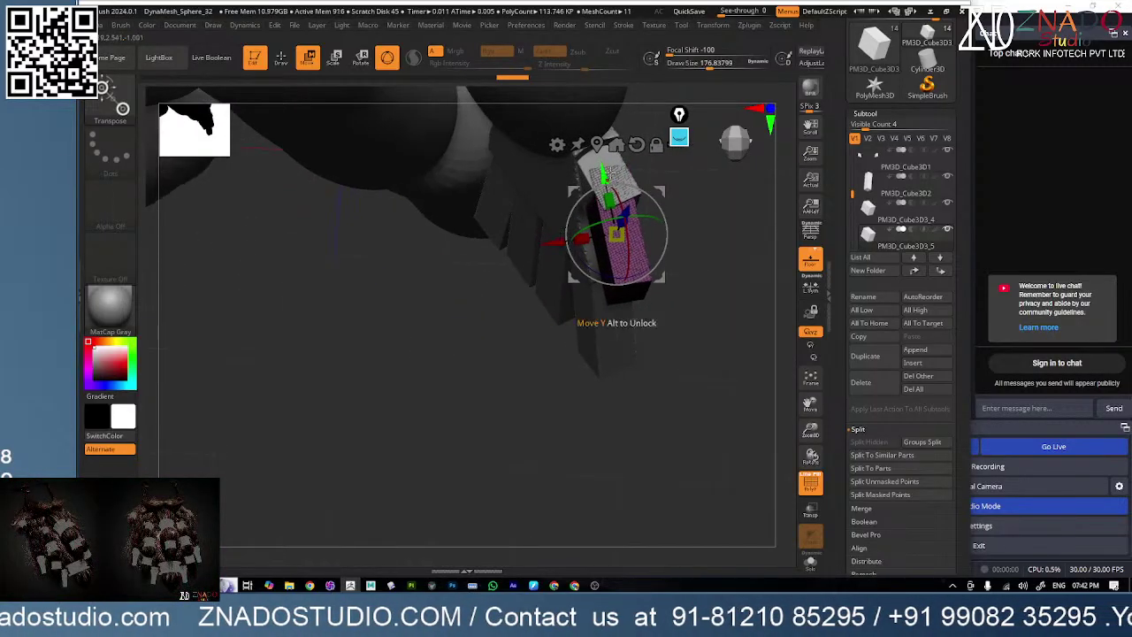
left_click_drag(608, 176, 608, 173)
right_click_drag(610, 181, 650, 370)
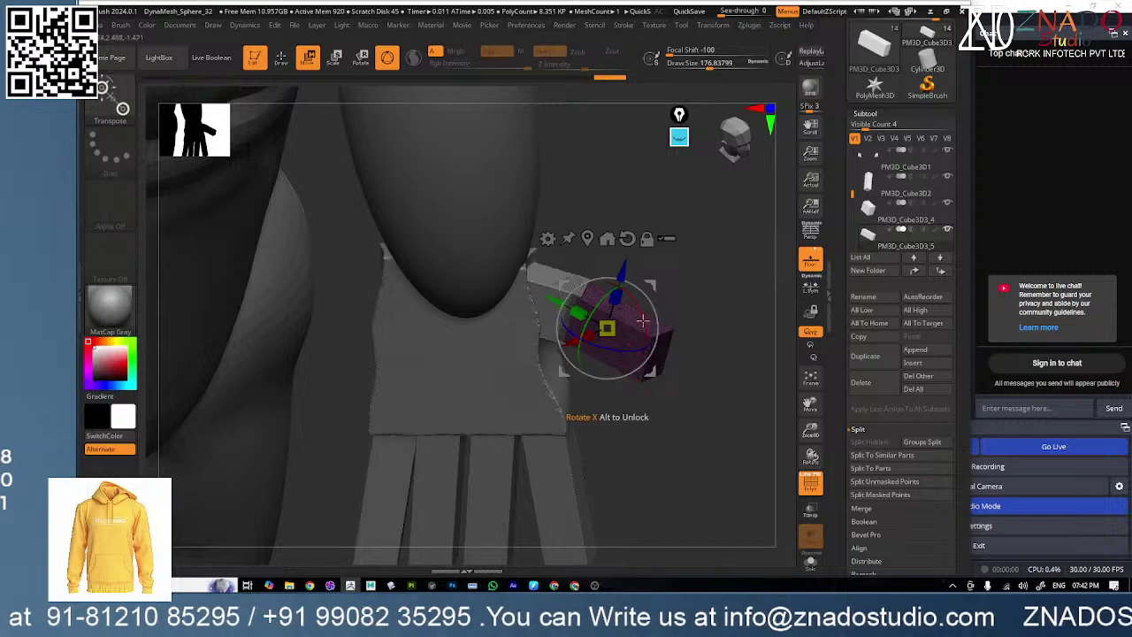
mouse_move(579, 313)
left_mouse_down()
mouse_move(561, 304)
mouse_move(570, 308)
left_mouse_up()
right_click_drag(727, 374, 664, 376, "ctrl")
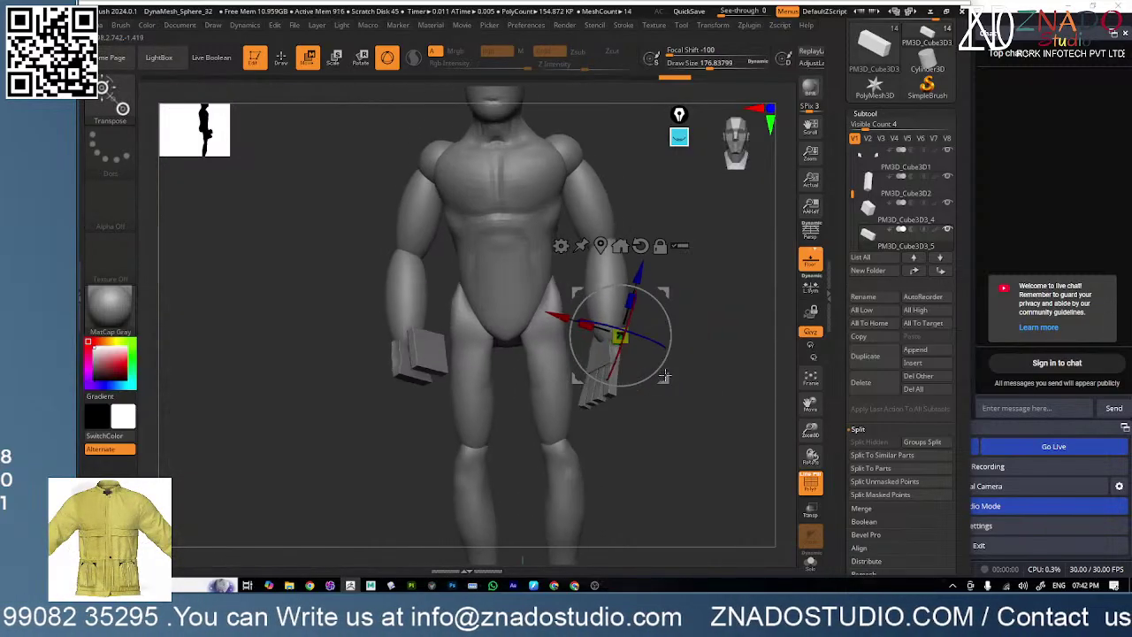
- Delete the stray cube overlapping the opposite hand and make the palm block the active subtool
key("b")
key("c")
key("b")
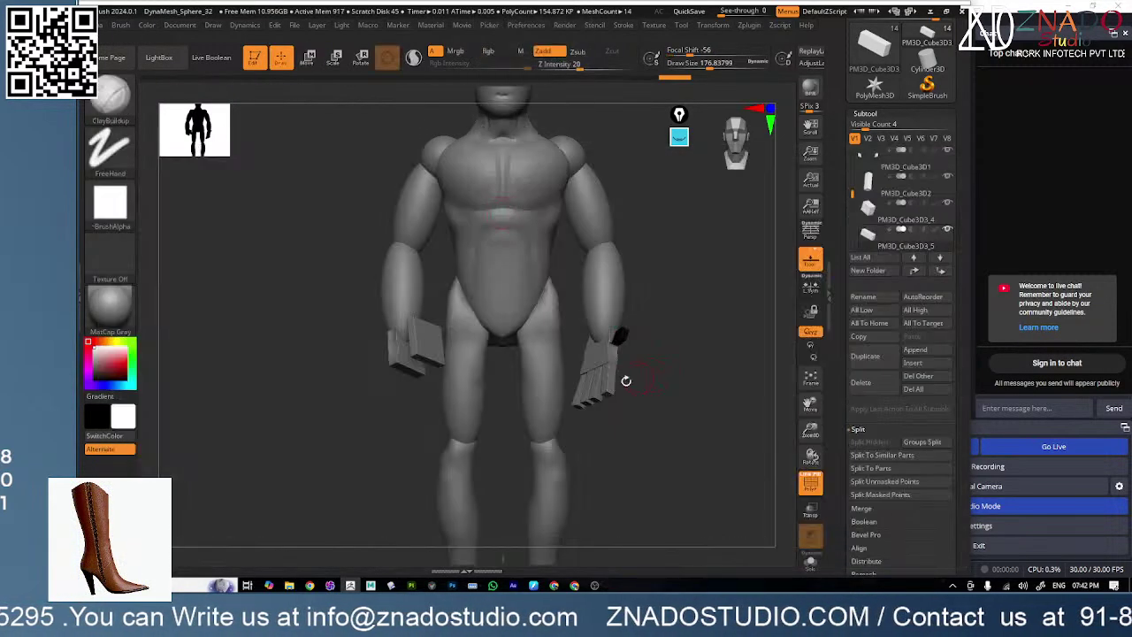
left_click(629, 373, "alt")
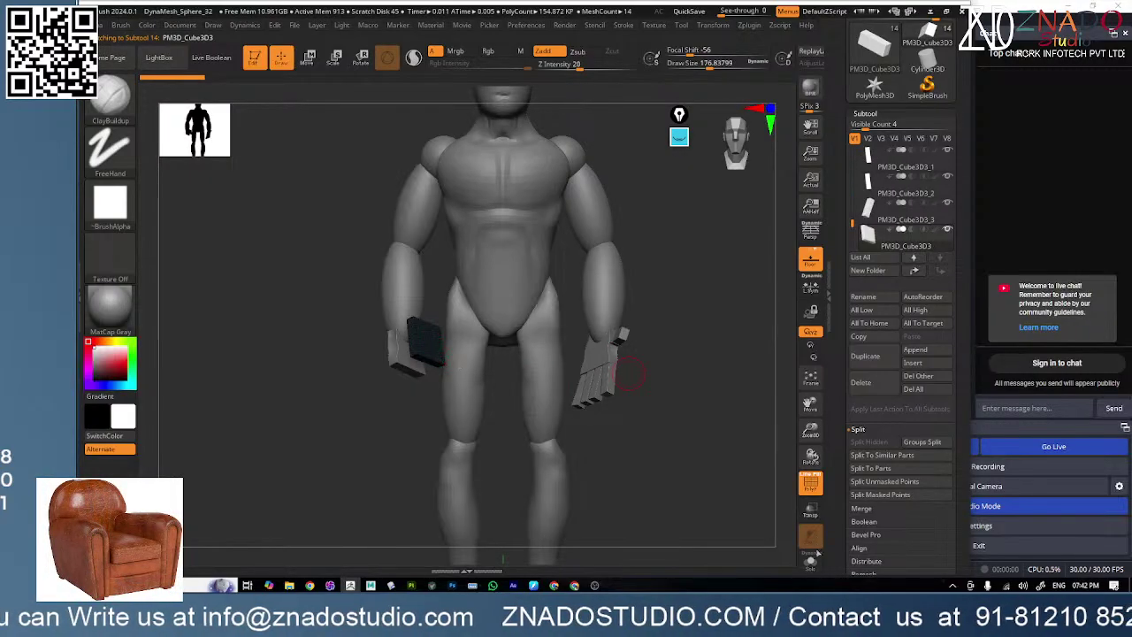
left_click(872, 378)
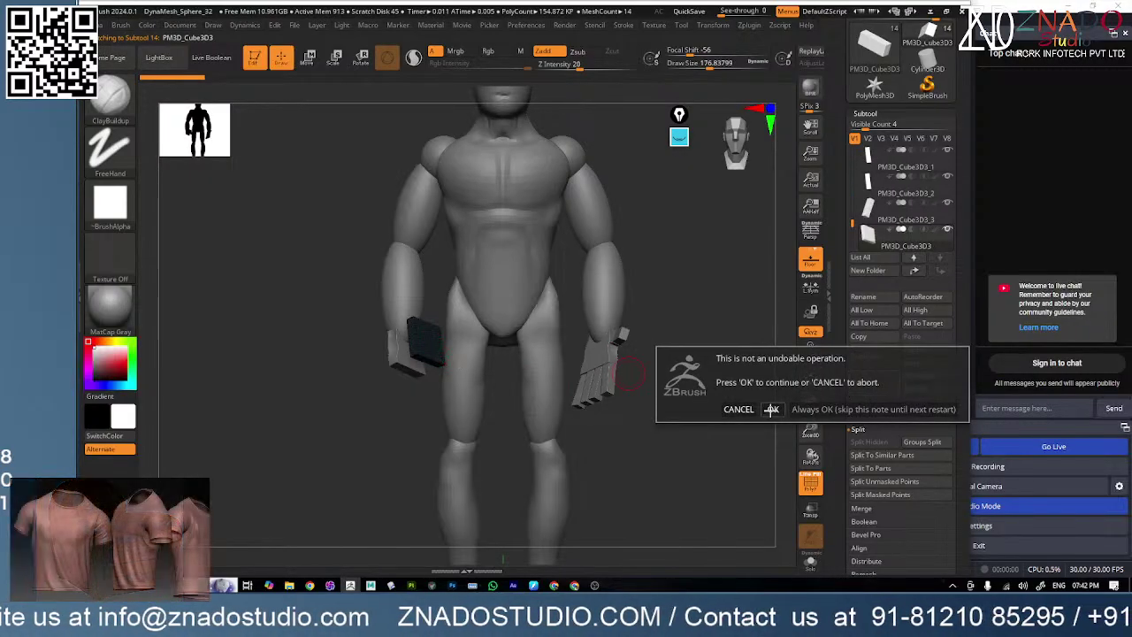
left_click(768, 407)
mouse_move(628, 440)
left_mouse_down()
mouse_move(609, 457)
mouse_move(624, 454)
mouse_move(630, 421)
left_mouse_up()
left_click(611, 355, "alt")
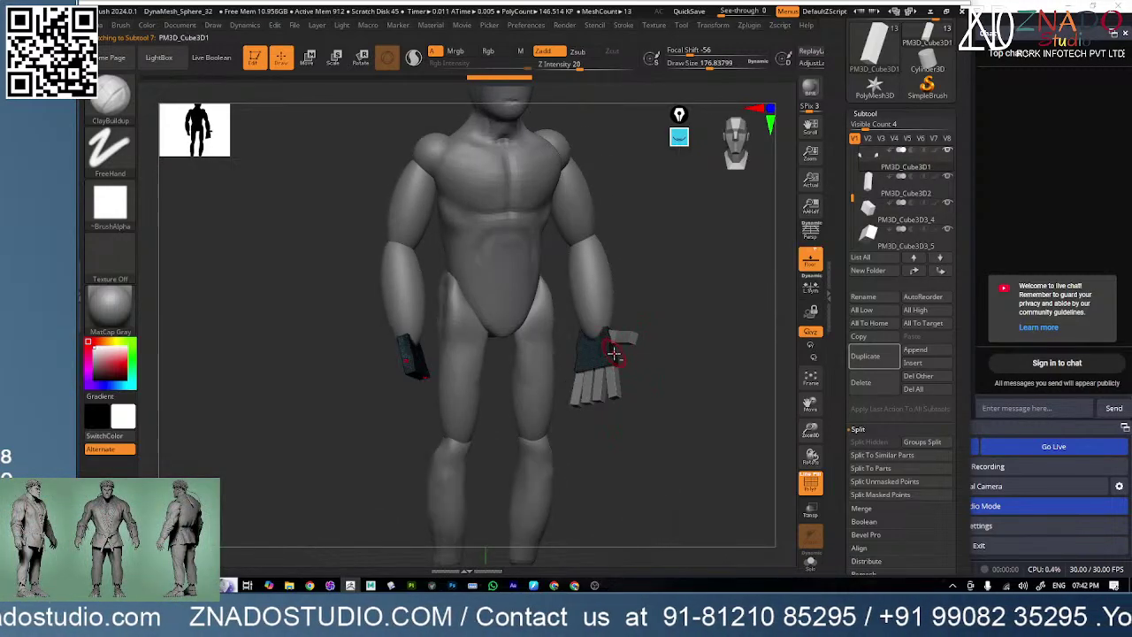
right_click_drag(640, 384, 684, 403, "ctrl")
left_click_drag(684, 402, 676, 398, "shift")
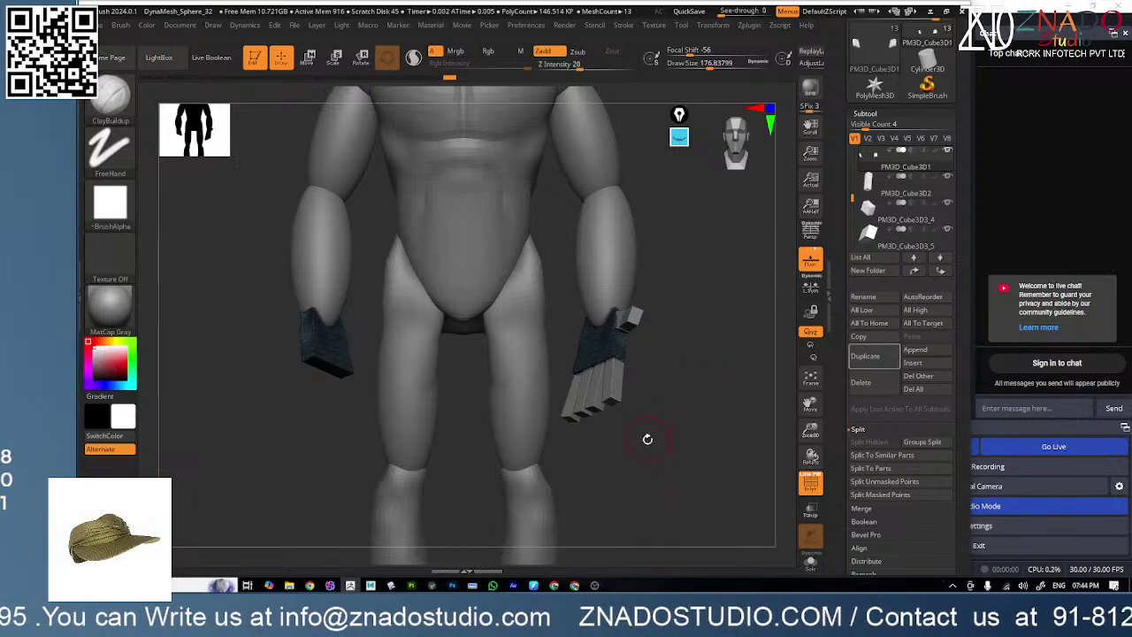
- Append a sphere subtool and move it down to the ankle at the lower end of the leg
mouse_move(646, 440)
right_mouse_down()
mouse_move(627, 474)
mouse_move(677, 468)
mouse_move(658, 471)
mouse_move(586, 434)
mouse_move(619, 368)
mouse_move(594, 372)
mouse_move(624, 363)
right_mouse_up()
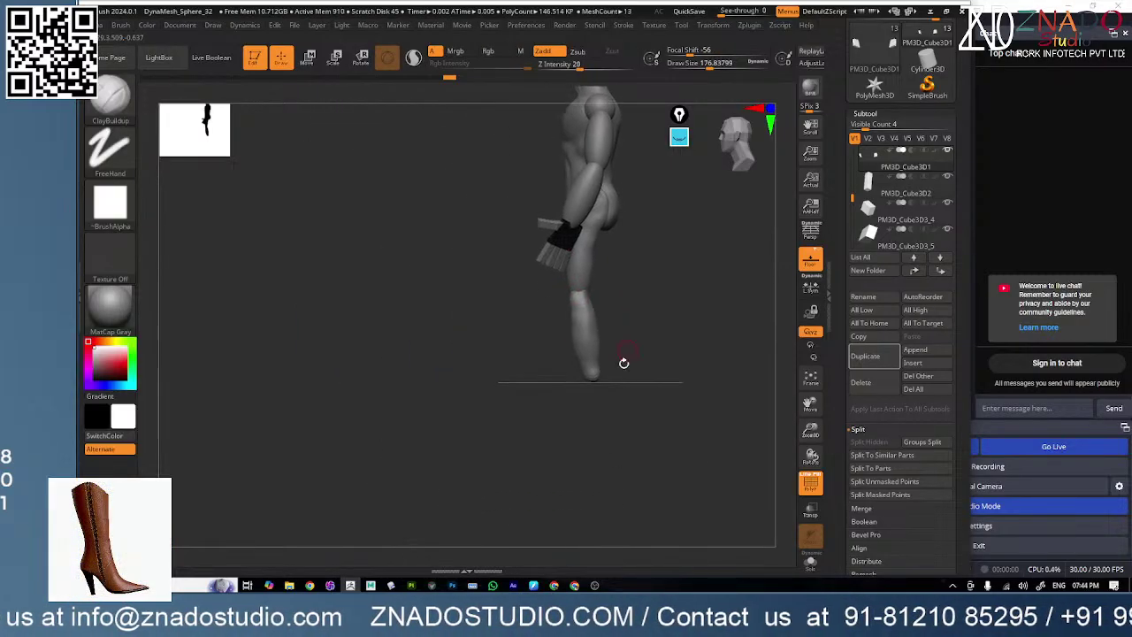
left_click(912, 350)
left_click(546, 341)
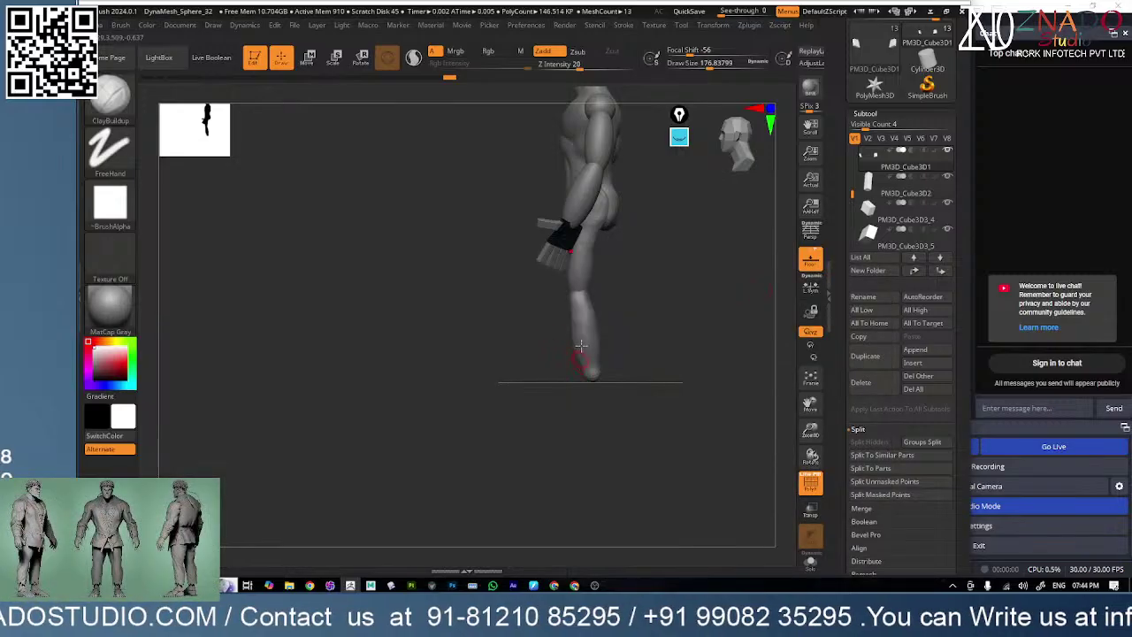
key("w")
left_click_drag(862, 192, 852, 225)
left_click(856, 223)
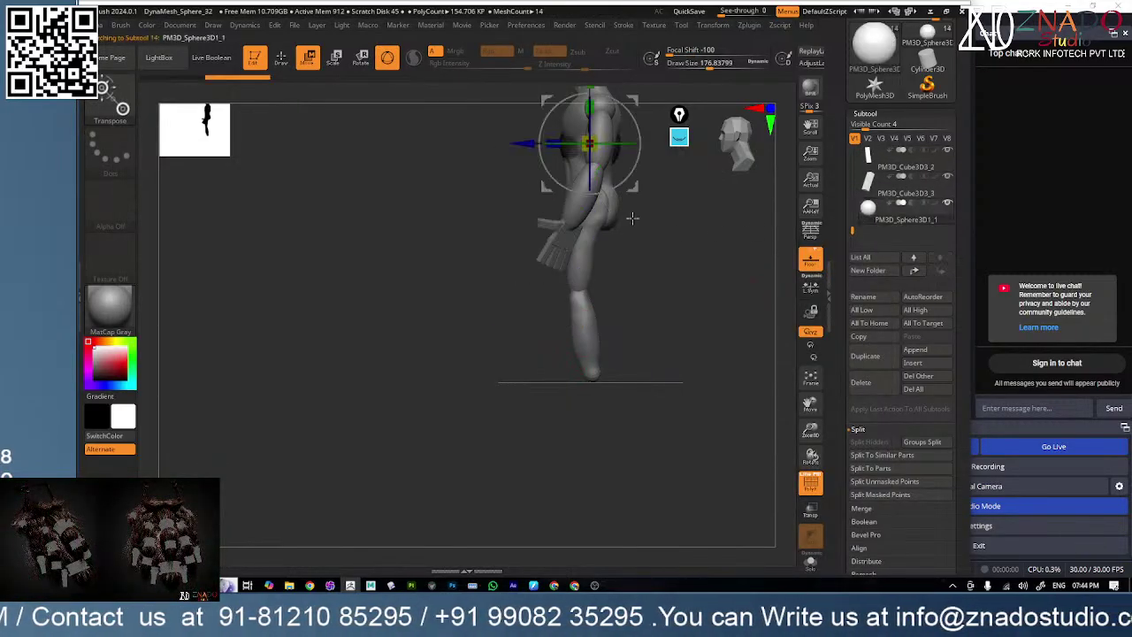
left_click_drag(632, 218, 632, 271, "alt")
left_click_drag(590, 135, 615, 370)
right_click_drag(695, 399, 717, 375, "ctrl")
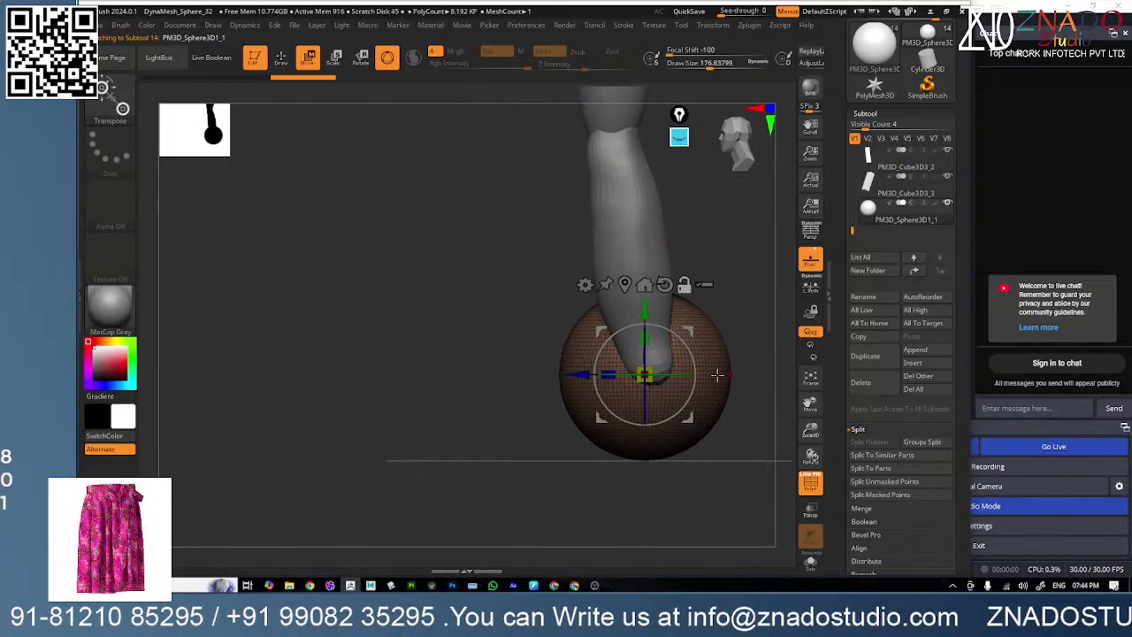
left_click_drag(701, 378, 619, 374, "alt")
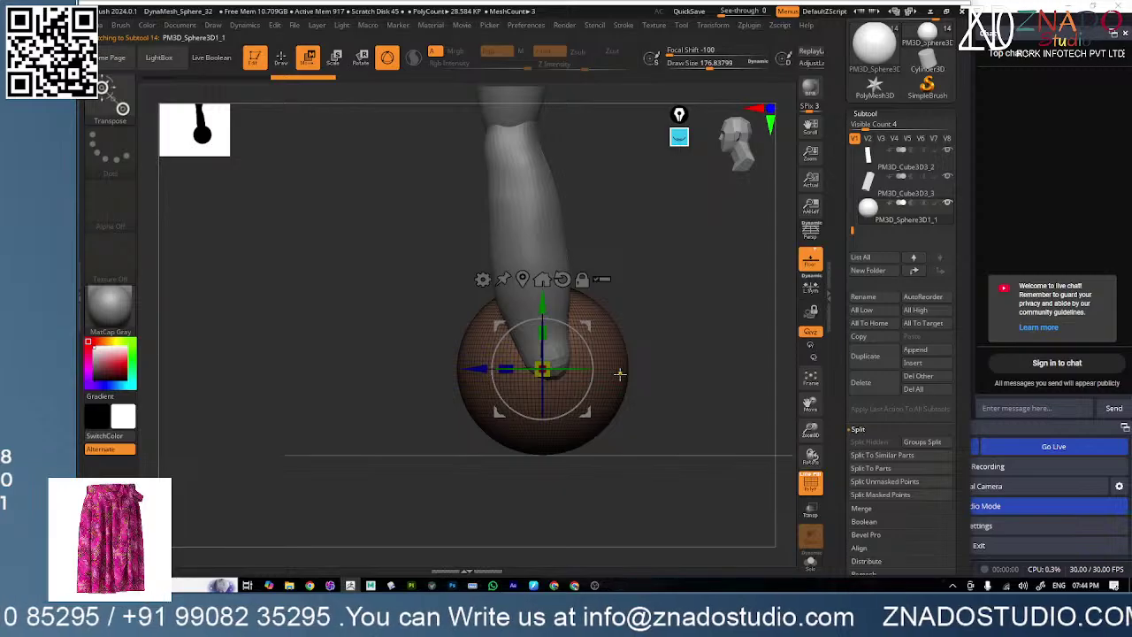
- Slice off the sphere's lower half along a horizontal line with the ClipCurve brush
left_click(114, 102)
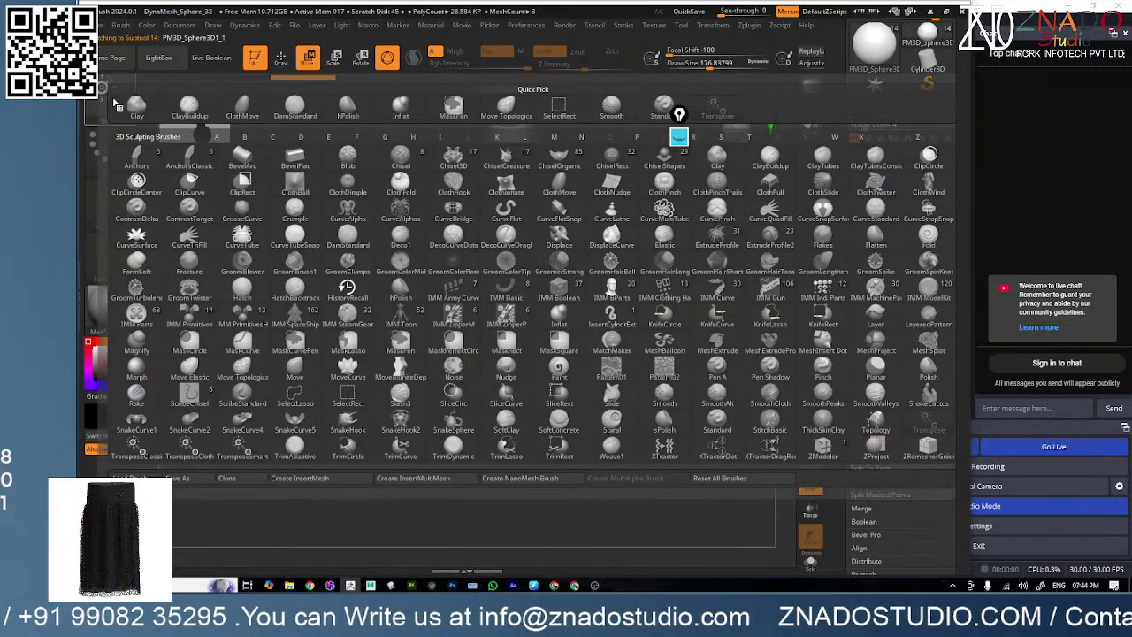
left_click(558, 108)
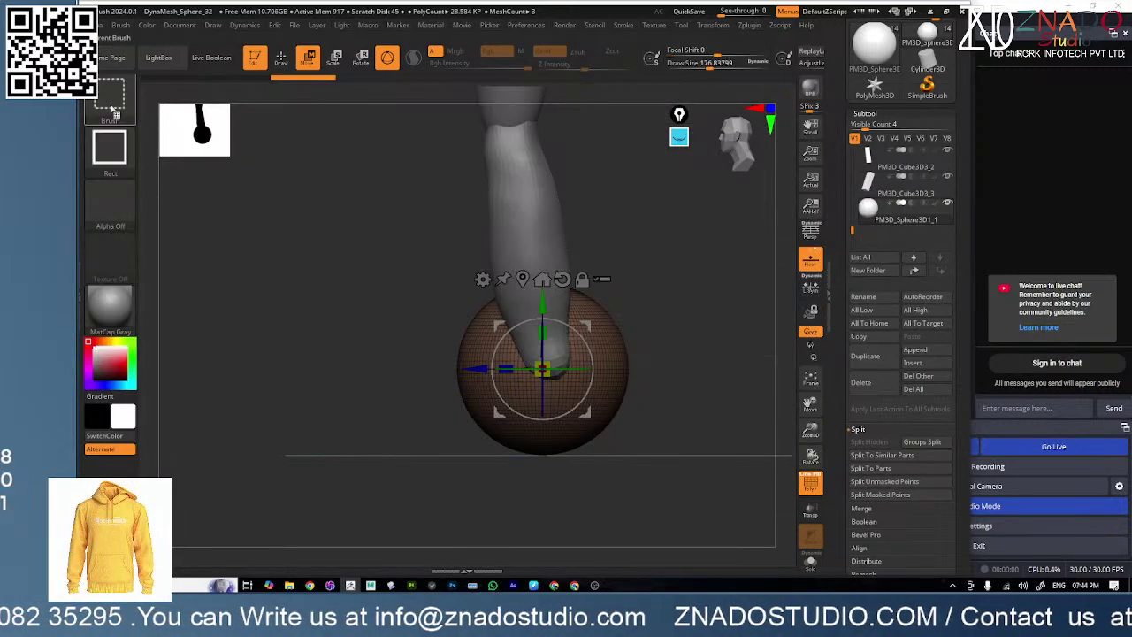
left_click(113, 106)
left_click(242, 157)
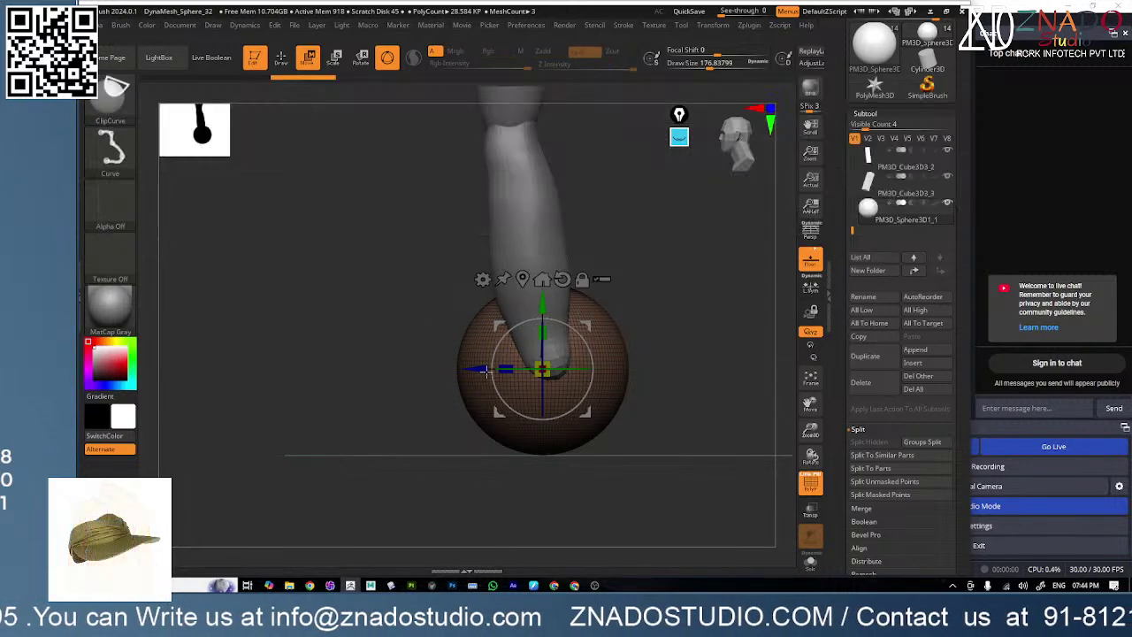
left_click_drag(325, 363, 325, 362, "ctrl+shift")
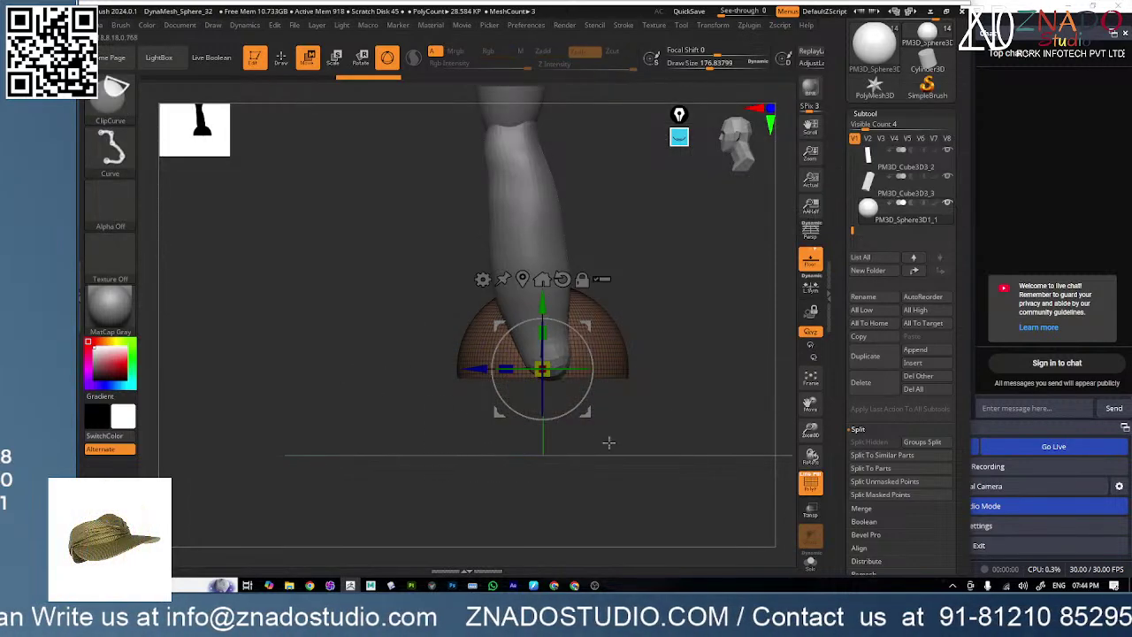
left_click_drag(608, 442, 621, 405)
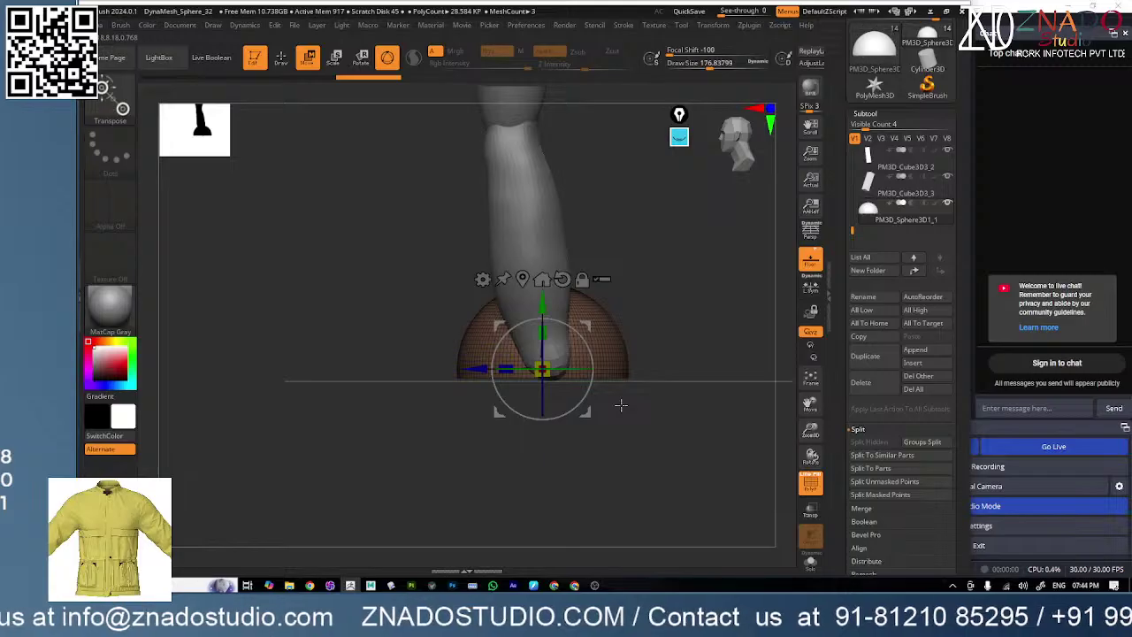
- Narrow the half-sphere across its width and move it forward in front of the ankle
key("b")
key("c")
key("b")
mouse_move(543, 416)
left_mouse_down()
mouse_move(595, 460)
mouse_move(595, 443)
left_mouse_up()
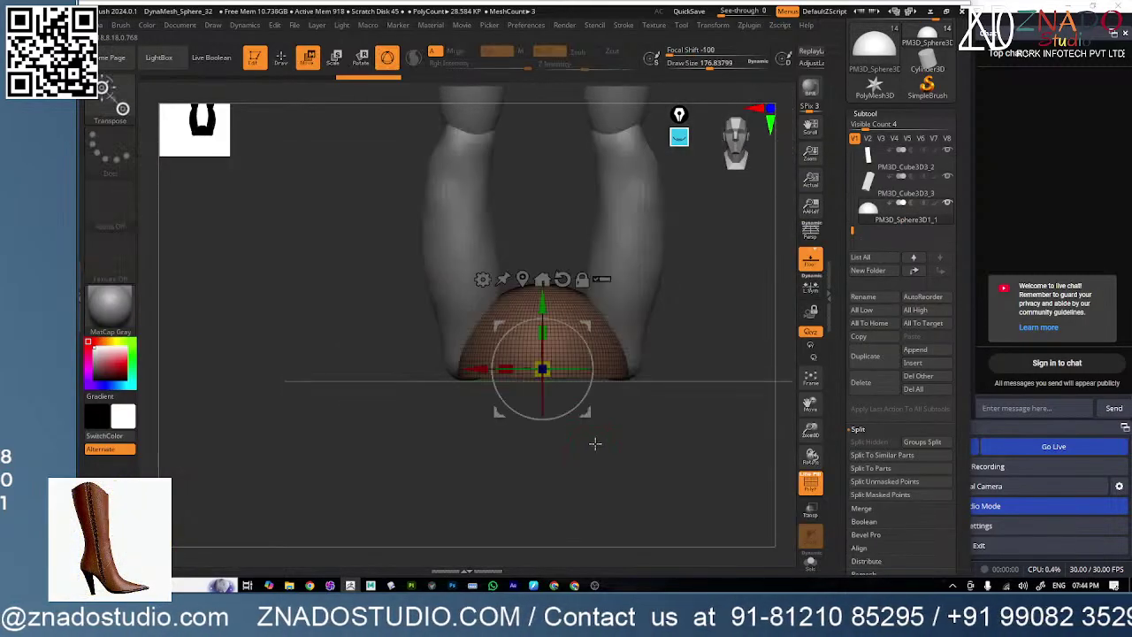
left_click_drag(508, 361, 529, 362)
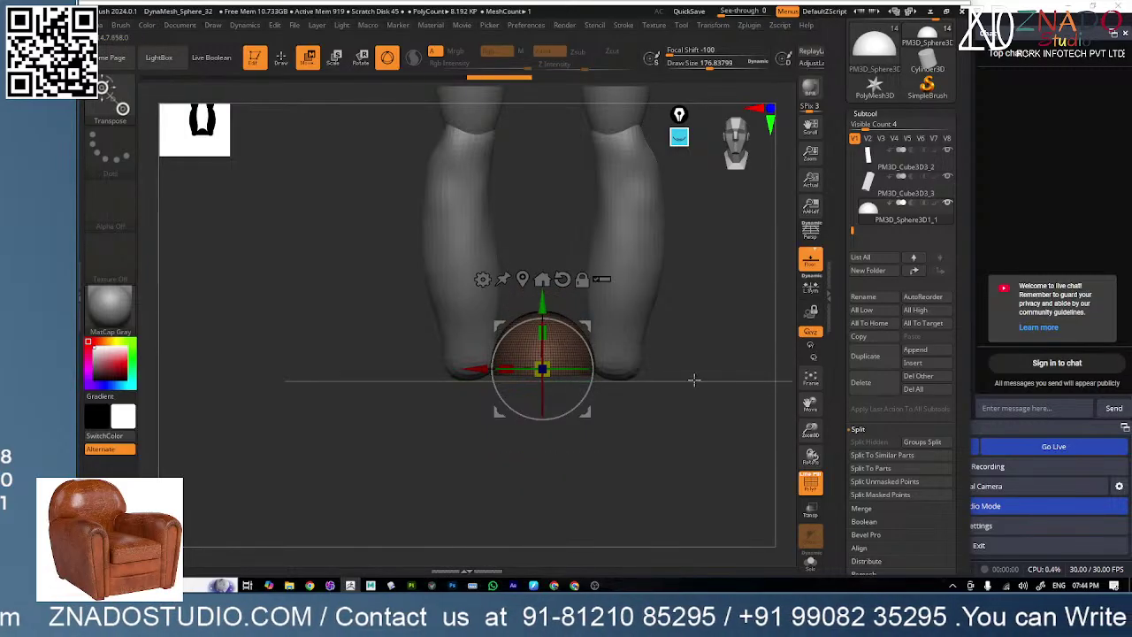
left_click_drag(694, 380, 639, 384, "shift")
left_click_drag(469, 371, 377, 373)
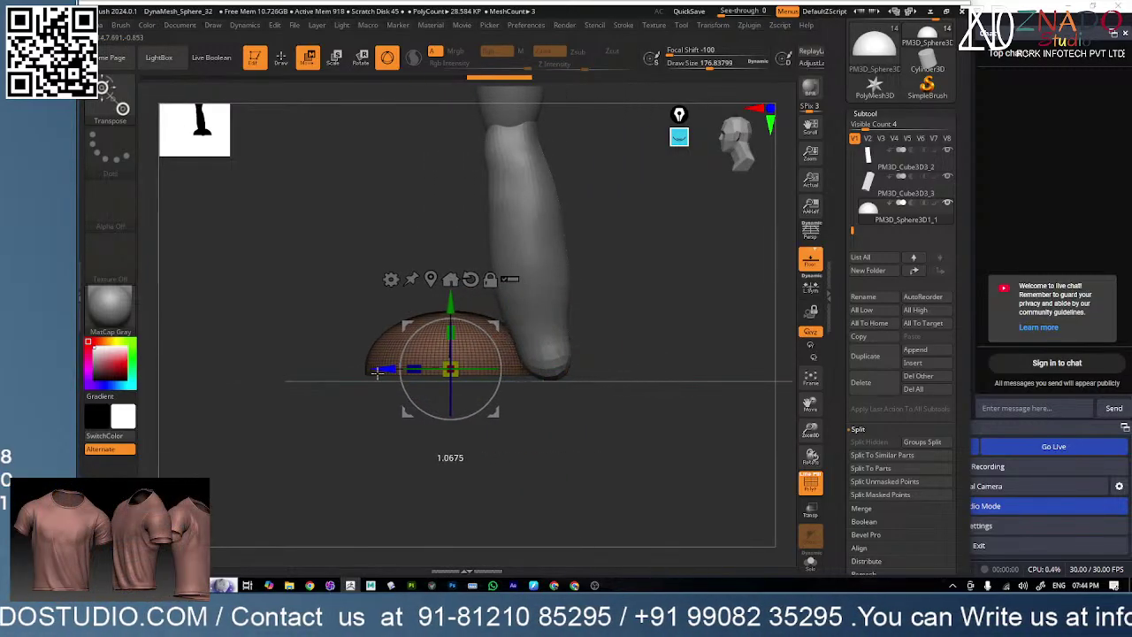
- Shift the half-sphere sideways so it lines up with one leg as a foot base
left_click_drag(398, 425, 396, 339)
left_click_drag(252, 370, 328, 367)
key("b")
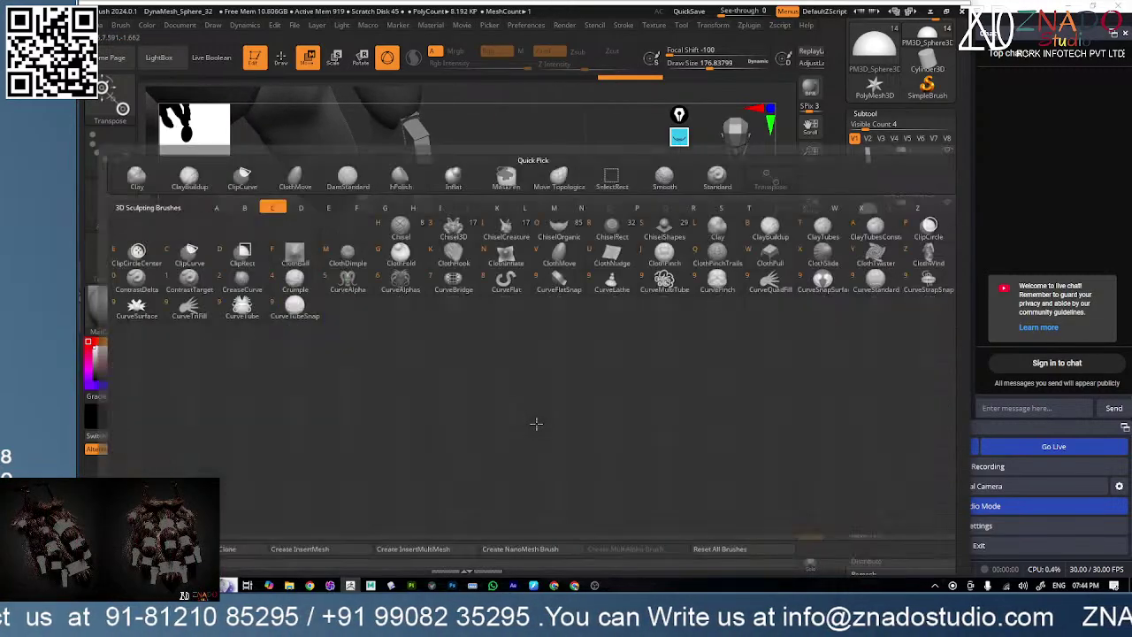
key("c")
key("b")
mouse_move(497, 399)
left_mouse_down()
mouse_move(457, 357)
mouse_move(432, 437)
mouse_move(486, 439)
left_mouse_up()
key("w")
left_click_drag(478, 313, 482, 319)
left_click_drag(529, 459, 594, 450)
- Carve down the upper surface of the foot near the ankle with ClayBuildup at a draw size of about 182
right_click_drag(531, 405, 601, 493, "ctrl")
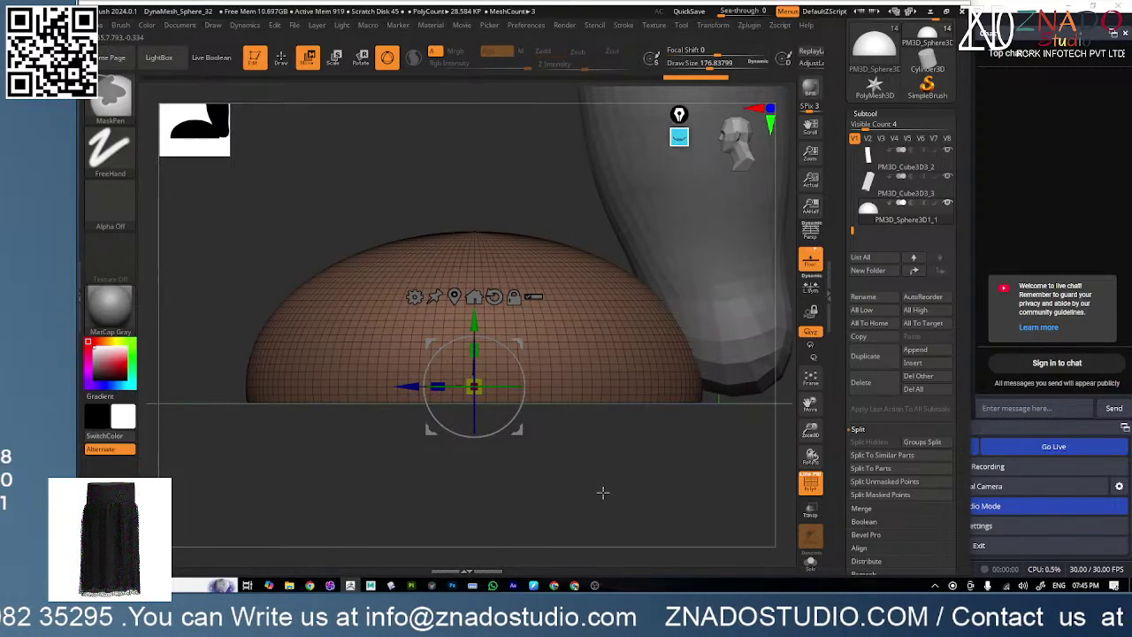
key("b")
key("c")
key("b")
key("space")
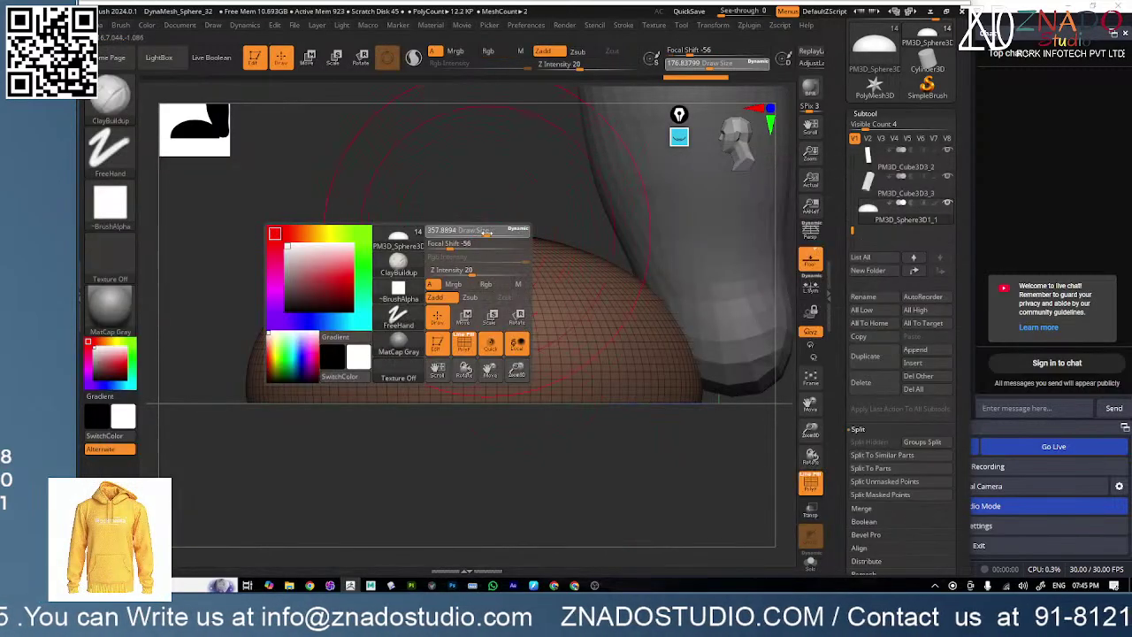
left_click_drag(458, 237, 510, 300)
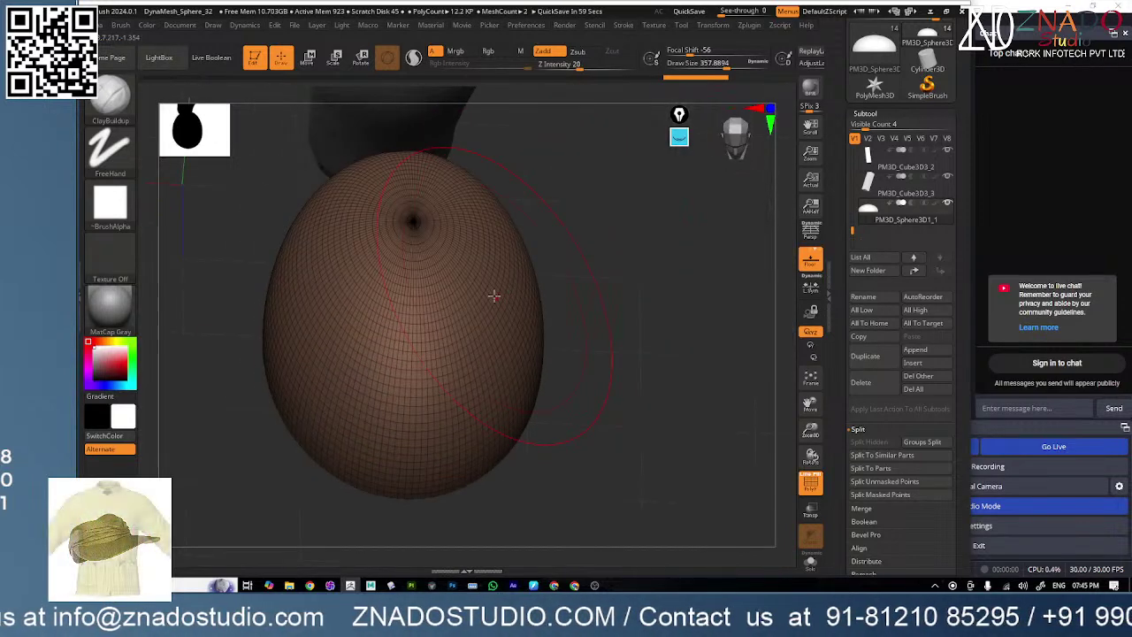
key("space")
left_click(396, 177)
left_click_drag(411, 209, 404, 292)
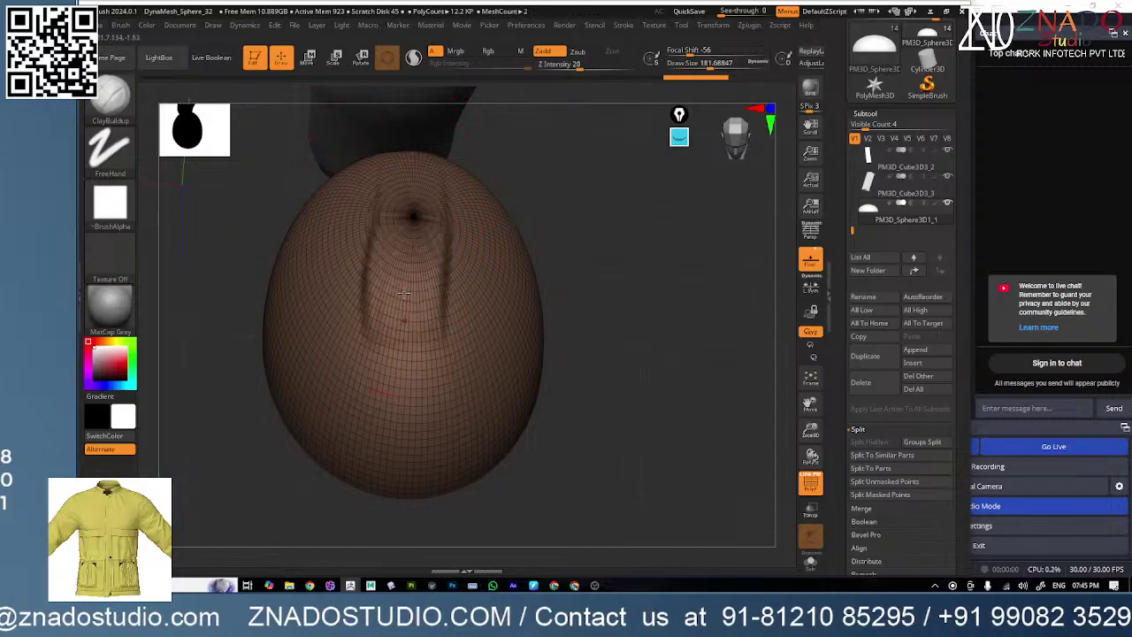
left_click_drag(431, 210, 419, 297)
left_click_drag(394, 201, 382, 290)
mouse_move(361, 265)
left_mouse_down()
mouse_move(331, 215)
mouse_move(431, 168)
mouse_move(437, 299)
mouse_move(339, 322)
mouse_move(402, 213)
mouse_move(454, 217)
mouse_move(438, 180)
mouse_move(395, 276)
left_mouse_up()
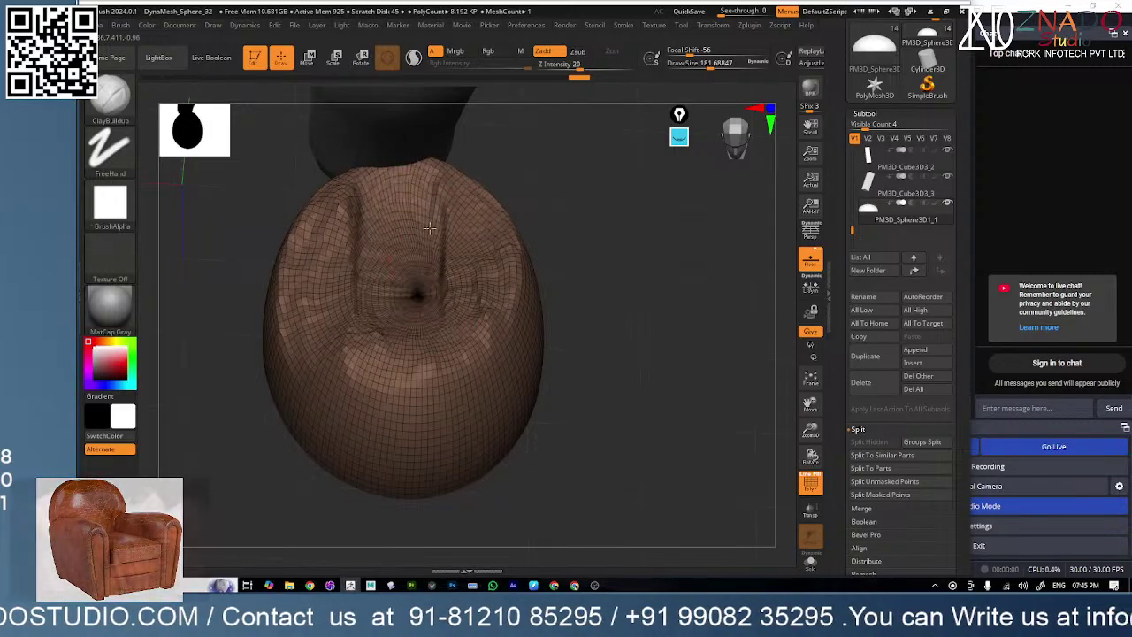
left_click_drag(467, 239, 461, 205)
- Flatten the rest of the foot's dome with long ClayBuildup strokes over its top and sides
mouse_move(423, 354)
right_mouse_down()
mouse_move(468, 235)
mouse_move(527, 239)
mouse_move(566, 315)
right_mouse_up()
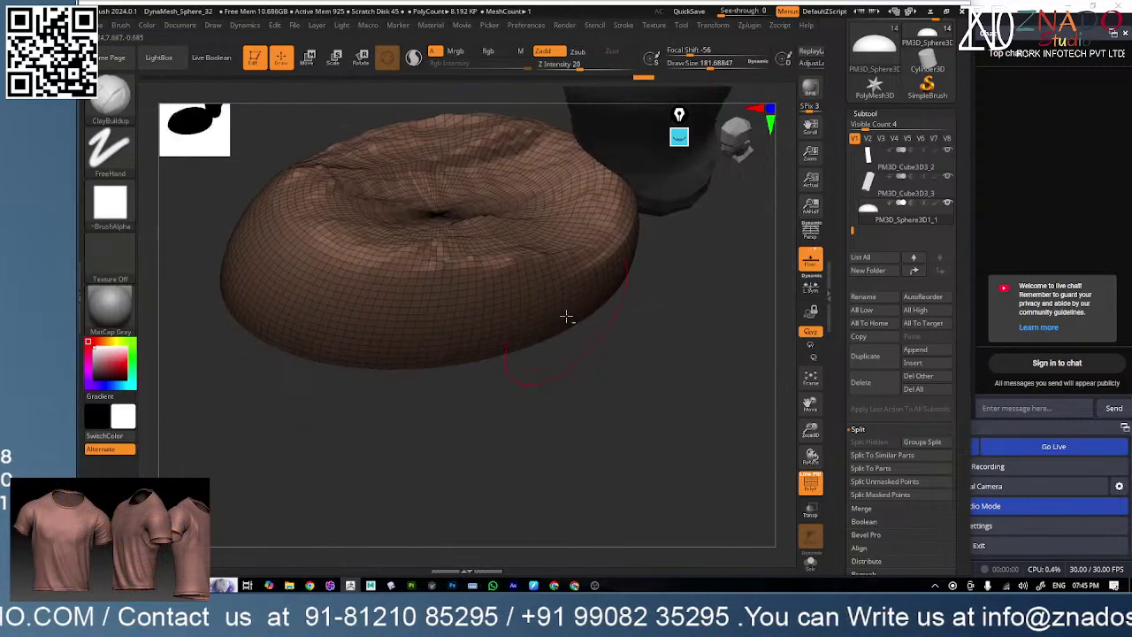
mouse_move(624, 237)
left_mouse_down()
mouse_move(425, 277)
mouse_move(351, 273)
left_mouse_up()
left_click_drag(529, 262, 385, 271)
left_click_drag(458, 236, 416, 239)
left_click_drag(602, 336, 531, 433)
left_click_drag(450, 328, 354, 291)
left_click_drag(380, 230, 327, 354)
mouse_move(492, 205)
left_mouse_down()
mouse_move(371, 407)
mouse_move(349, 333)
mouse_move(336, 351)
left_mouse_up()
mouse_move(506, 180)
left_mouse_down()
mouse_move(345, 260)
mouse_move(293, 427)
mouse_move(363, 446)
mouse_move(380, 424)
mouse_move(369, 442)
mouse_move(410, 202)
left_mouse_up()
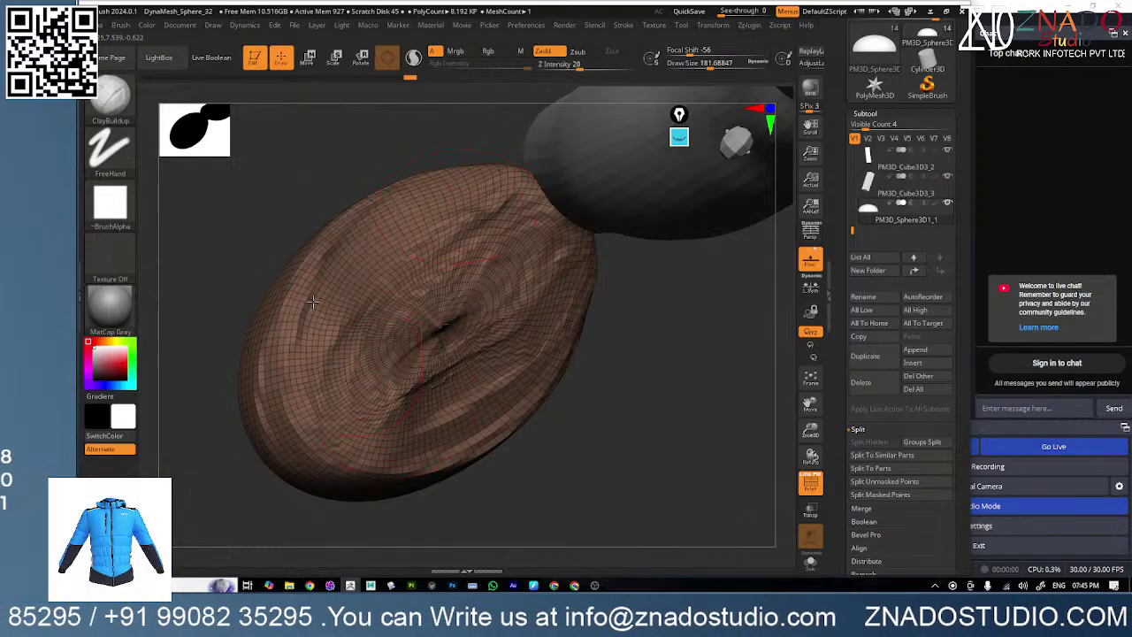
left_click_drag(381, 415, 526, 298)
mouse_move(526, 230)
left_mouse_down()
mouse_move(374, 389)
mouse_move(454, 392)
left_mouse_up()
- Pull the rear of the foot back beneath the ankle with Move Topological at a draw size of about 351
mouse_move(441, 411)
right_mouse_down()
mouse_move(436, 340)
mouse_move(576, 348)
mouse_move(492, 312)
right_mouse_up()
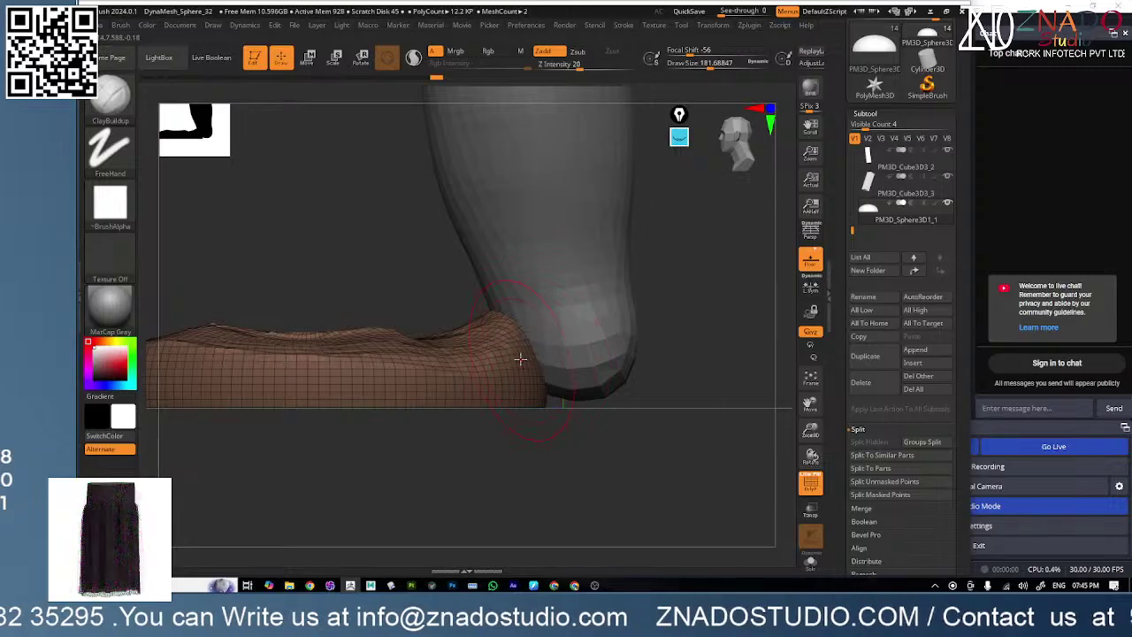
key("b")
left_click(232, 453)
key("space")
left_click_drag(552, 306, 571, 303)
left_click_drag(576, 352, 630, 351)
mouse_move(630, 352)
right_mouse_down()
mouse_move(651, 356)
mouse_move(456, 382)
mouse_move(326, 331)
mouse_move(562, 385)
right_mouse_up()
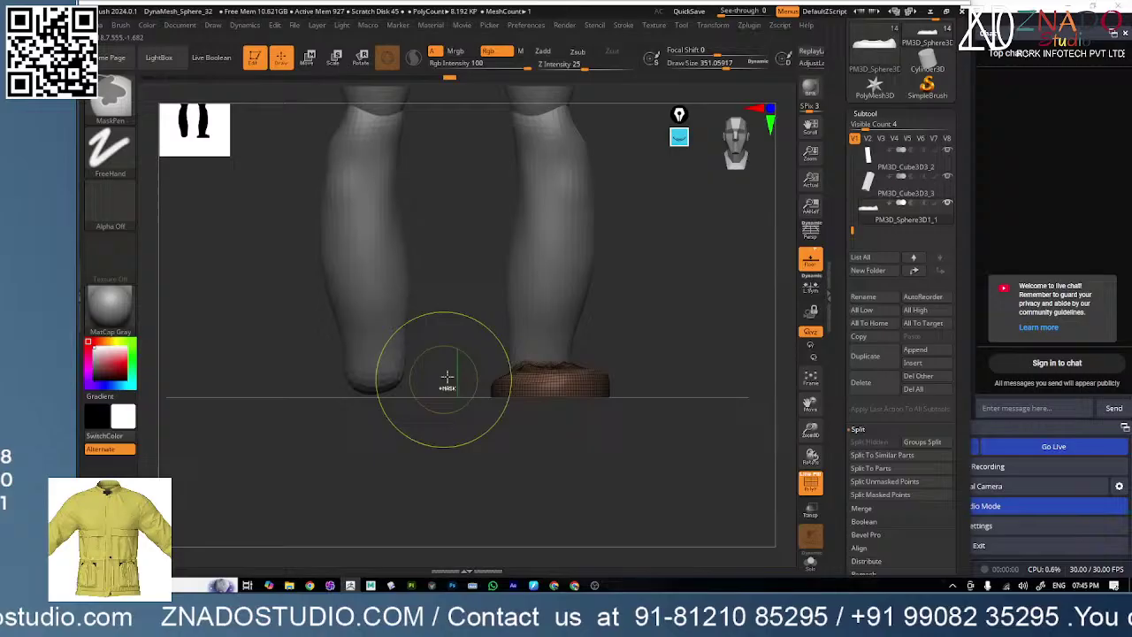
mouse_move(442, 328)
right_mouse_down()
mouse_move(664, 379)
mouse_move(652, 409)
mouse_move(662, 445)
right_mouse_up()
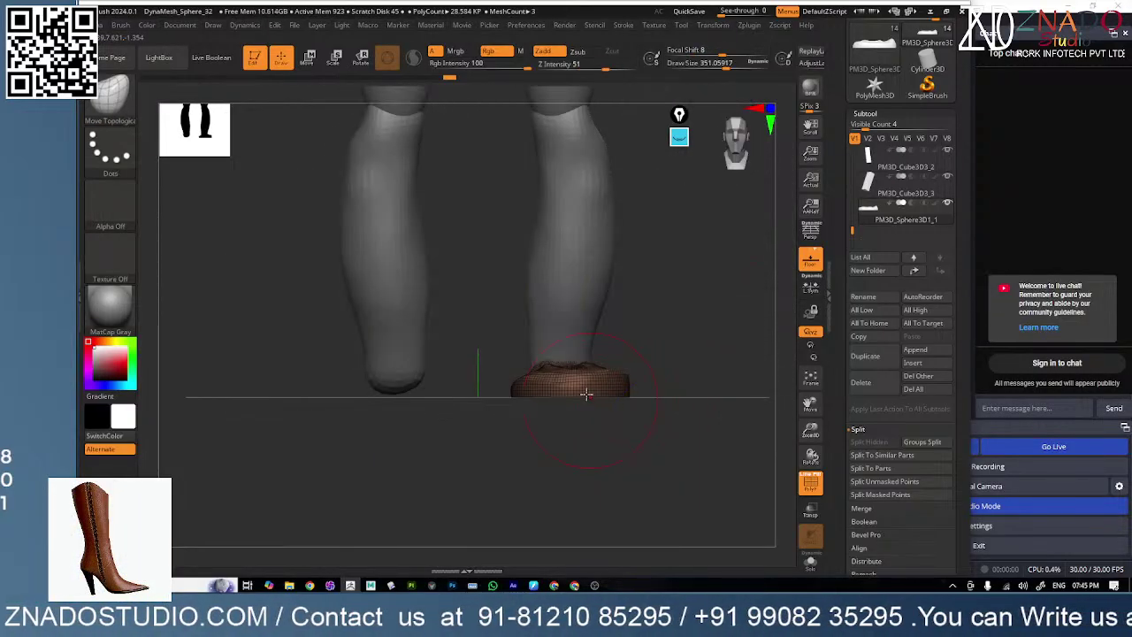
- Mirror and weld the foot mesh so that both legs have a foot
mouse_move(662, 447)
right_mouse_down()
mouse_move(579, 442)
mouse_move(566, 420)
right_mouse_up()
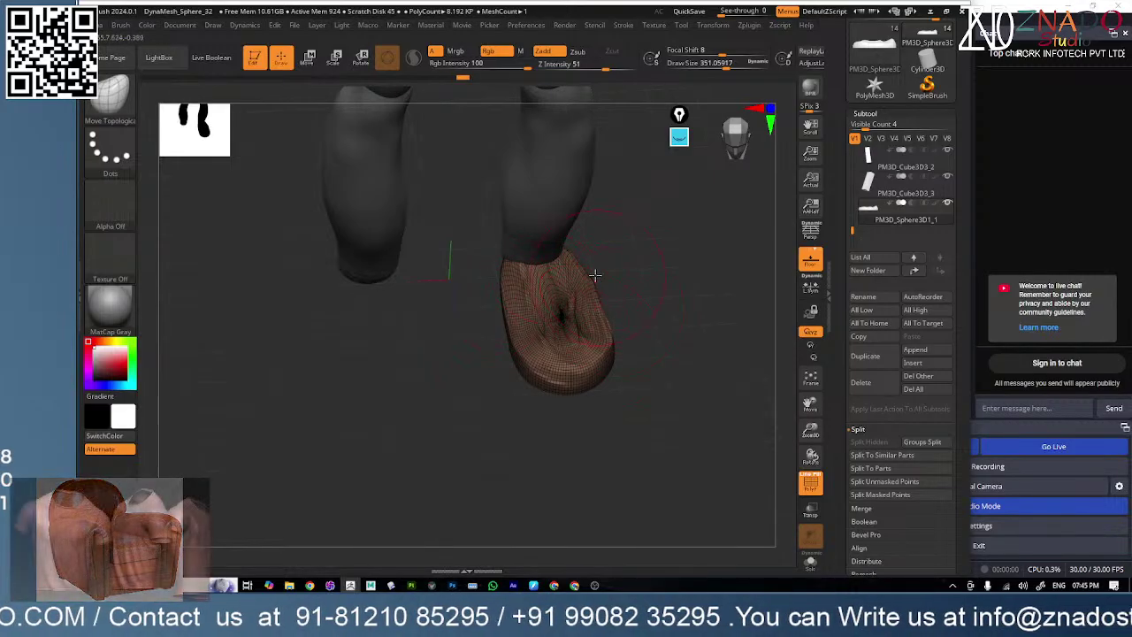
right_click_drag(614, 308, 596, 345)
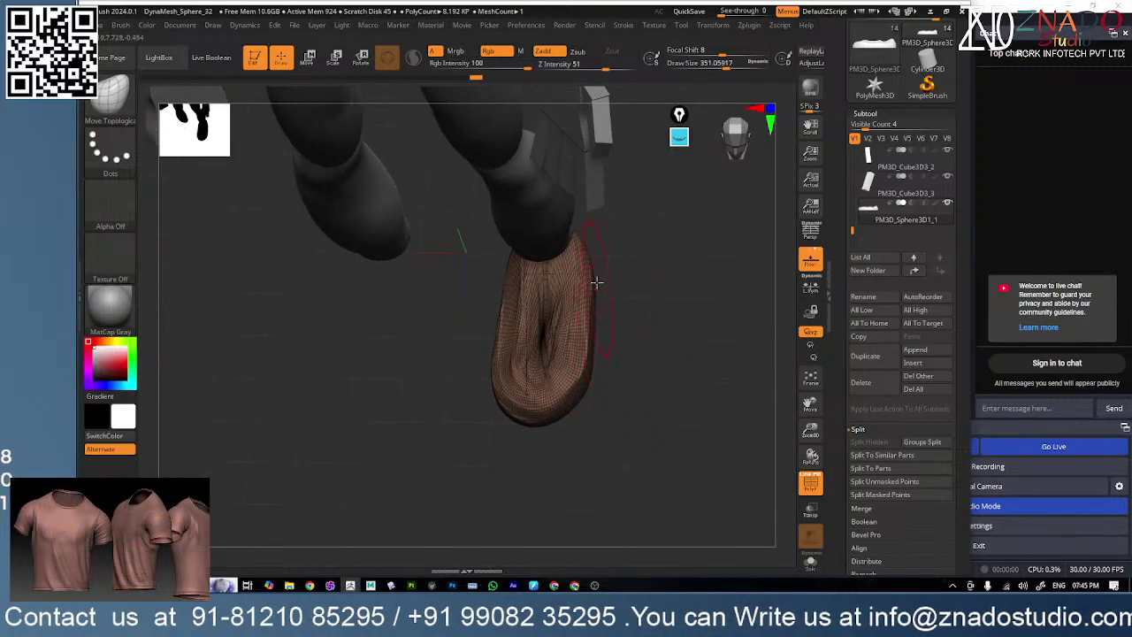
right_click_drag(596, 281, 592, 266)
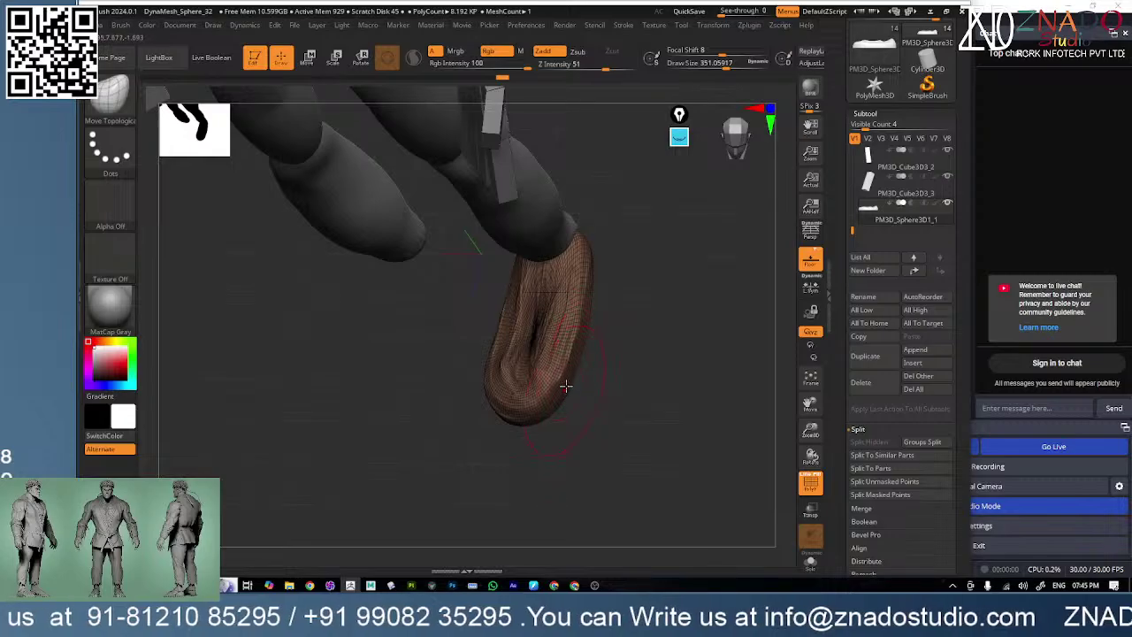
right_click_drag(566, 386, 524, 435)
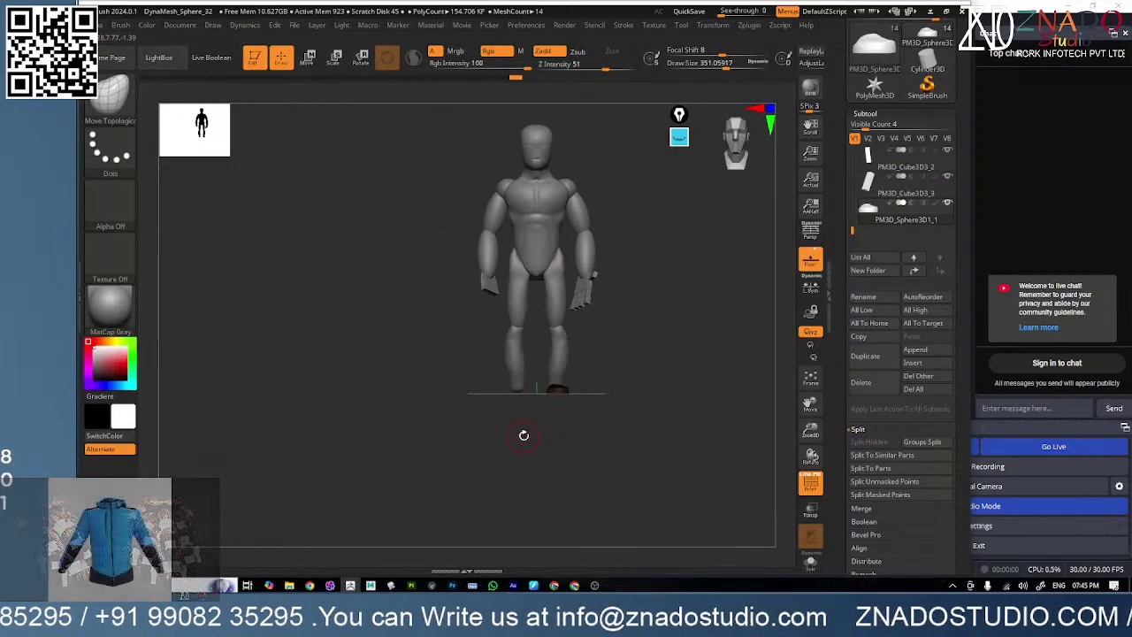
left_click(868, 430)
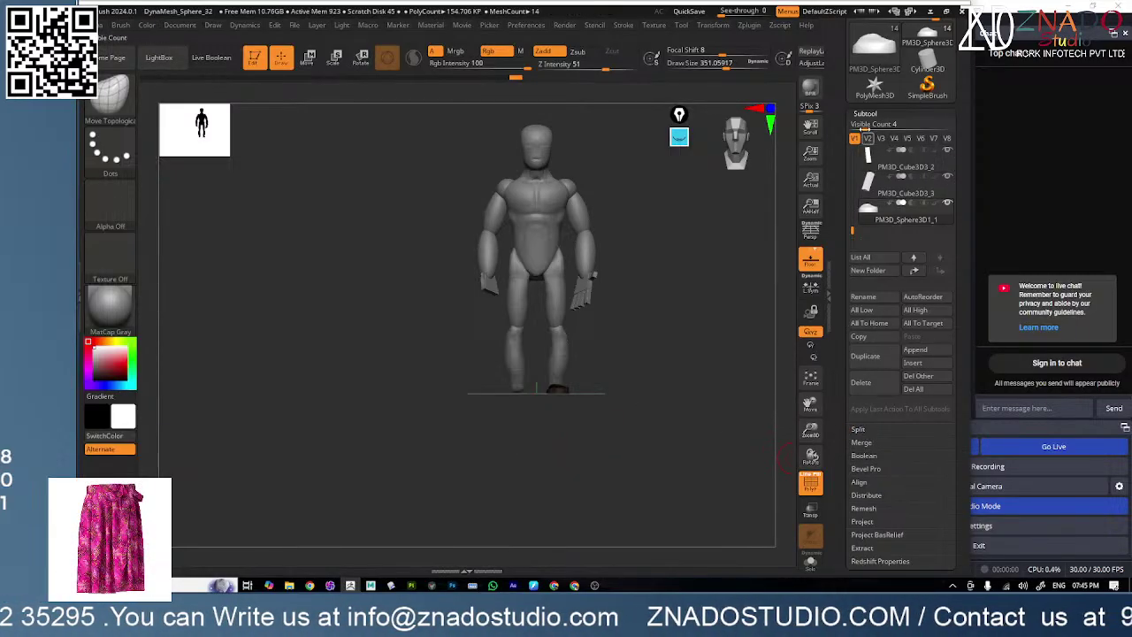
left_click(864, 113)
left_click(867, 126)
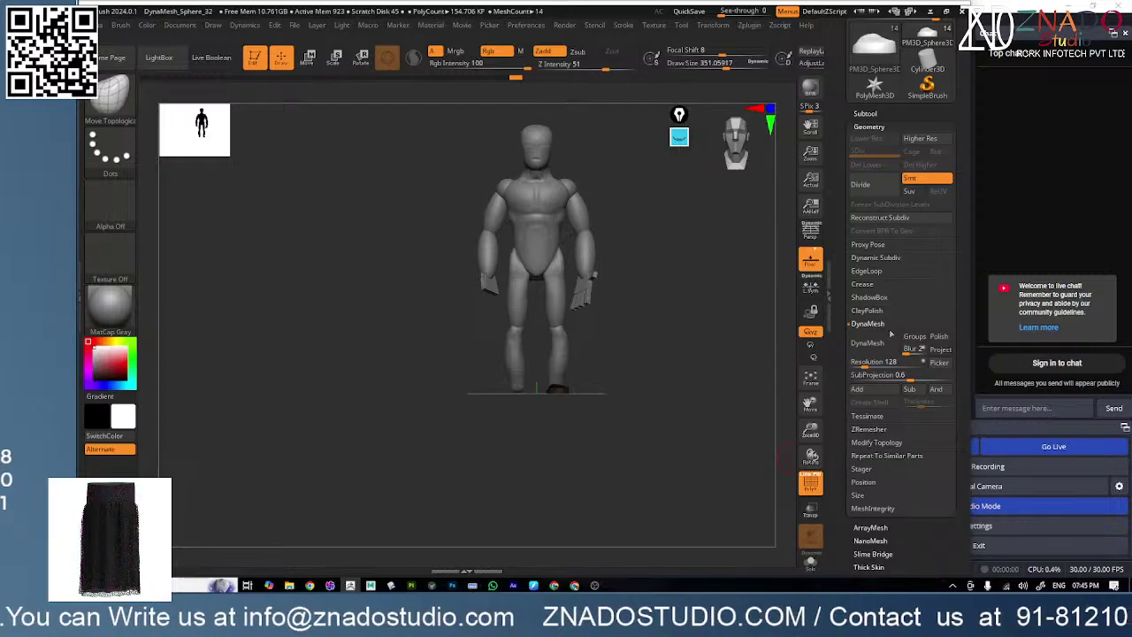
left_click(879, 324)
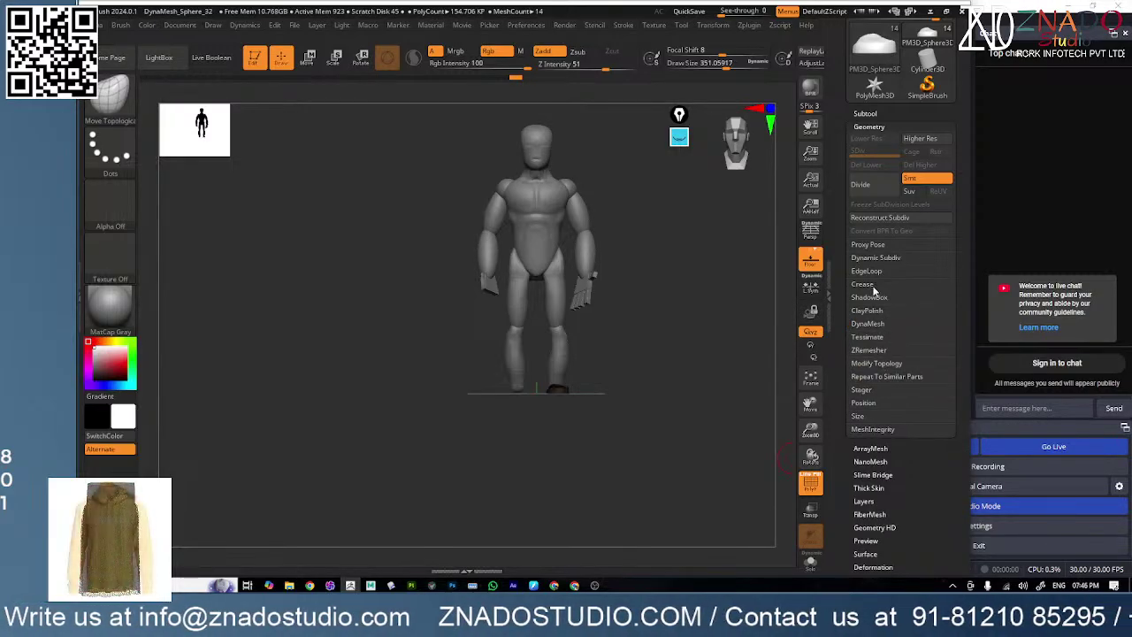
left_click(877, 363)
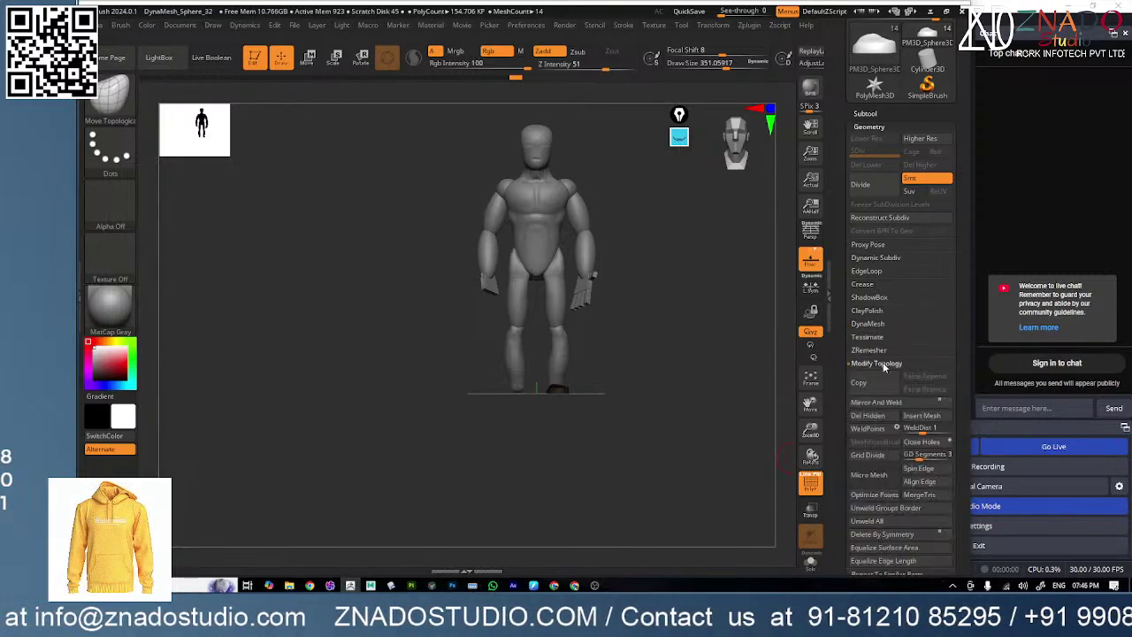
left_click(893, 407)
- Mask the head of the torso mesh with a lasso mask and invert it so only the head stays editable
left_click_drag(725, 449, 598, 400)
scroll(569, 393, "down", 5)
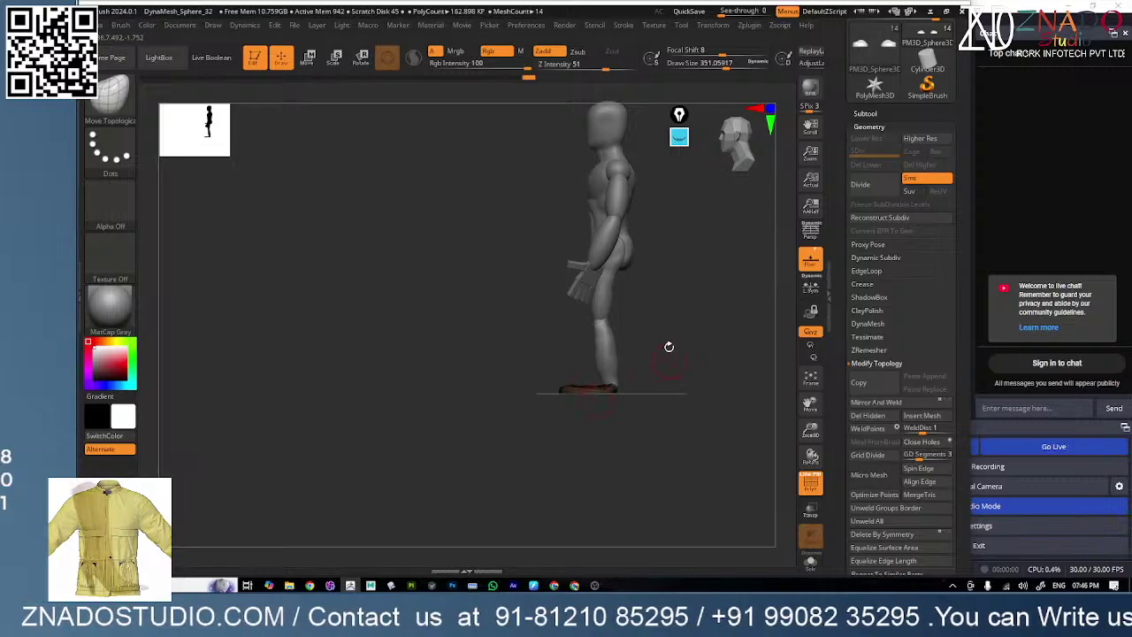
left_click_drag(669, 345, 642, 382)
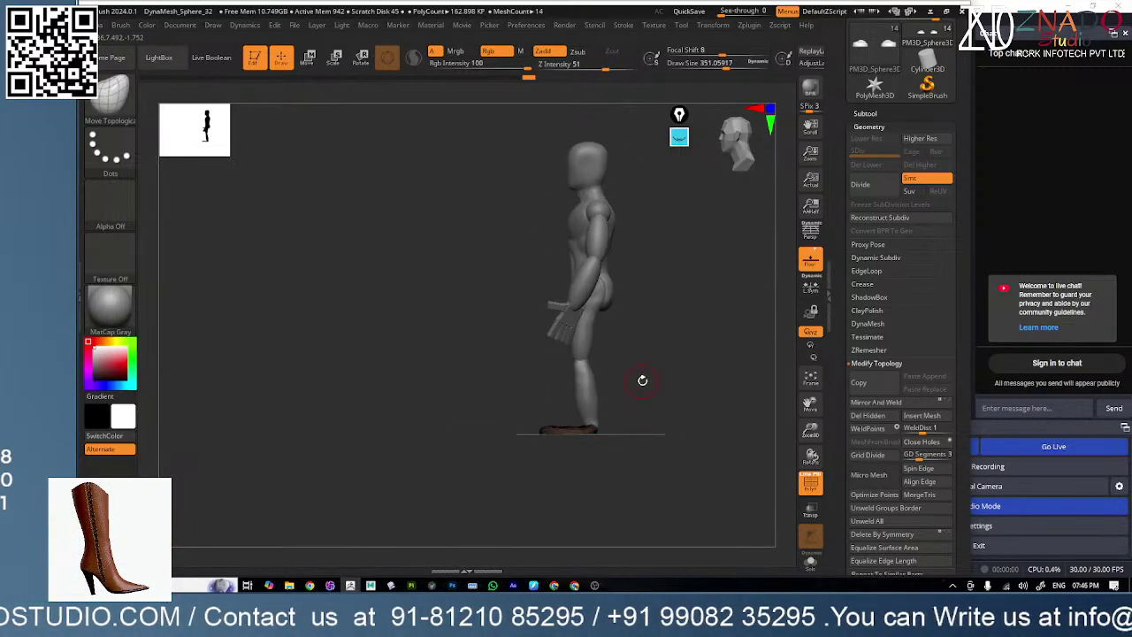
mouse_move(647, 315)
right_mouse_down("ctrl")
mouse_move(659, 310)
mouse_move(617, 557)
right_mouse_up("ctrl")
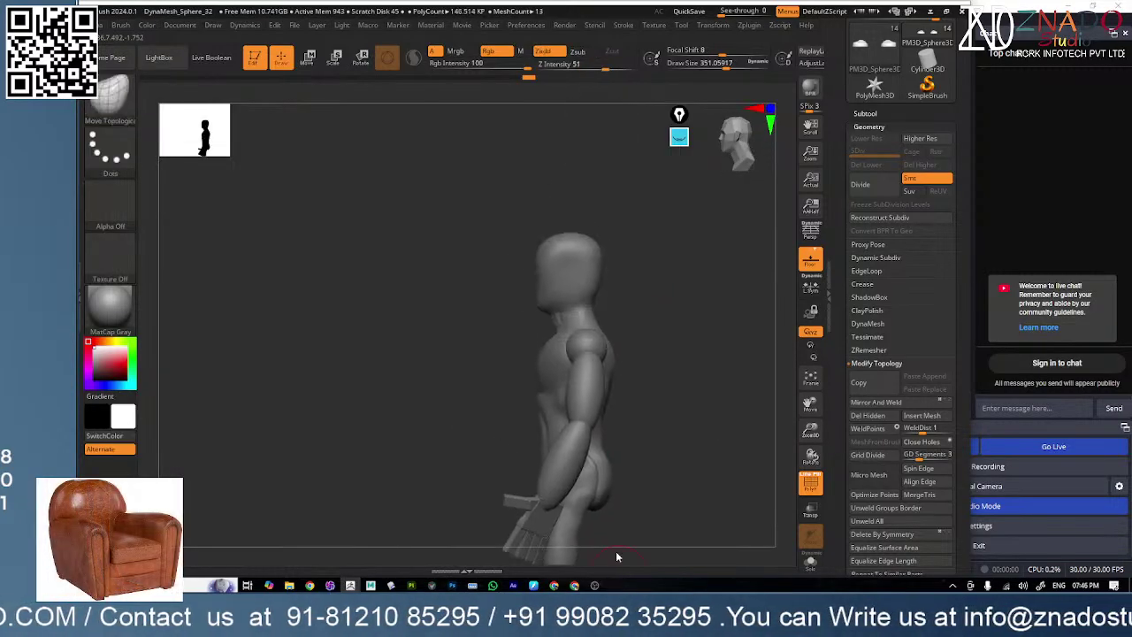
left_click_drag(628, 301, 559, 219, "alt")
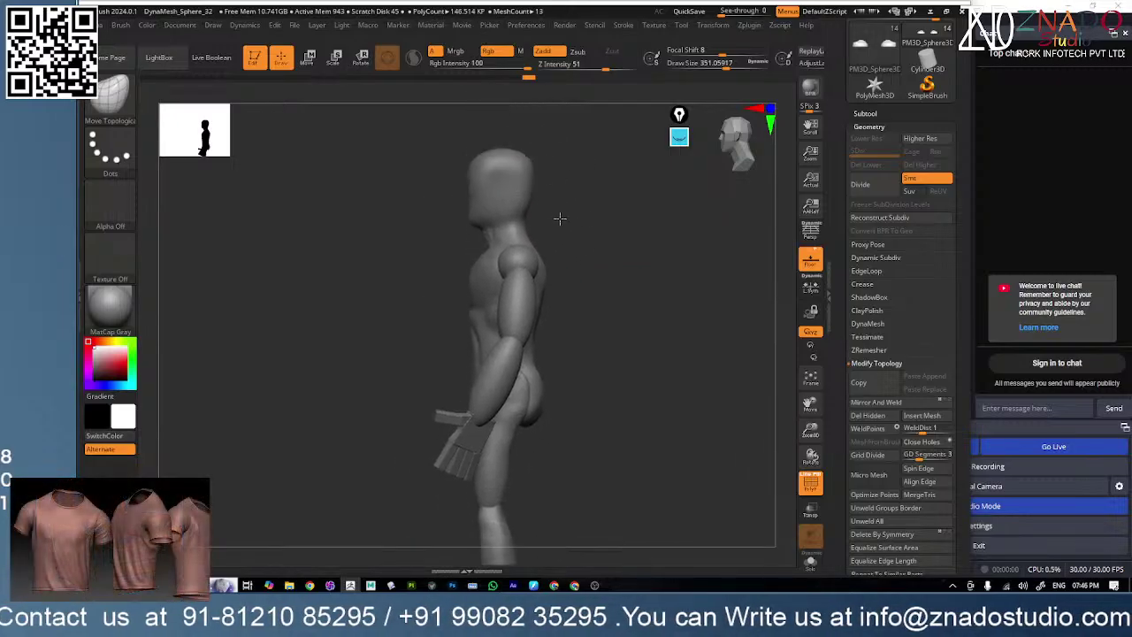
mouse_move(472, 185)
left_mouse_down("ctrl")
mouse_move(563, 230)
mouse_move(457, 230)
mouse_move(469, 177)
mouse_move(457, 137)
mouse_move(498, 235)
mouse_move(555, 237)
left_mouse_up("ctrl")
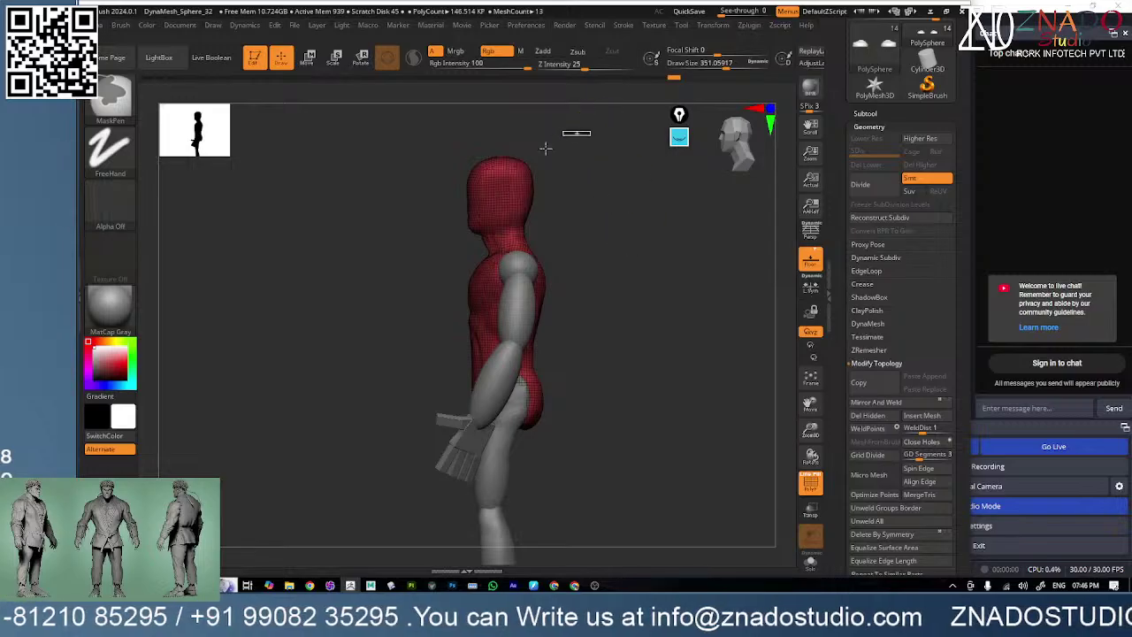
left_click_drag(546, 148, 438, 247, "ctrl")
left_click_drag(356, 221, 364, 271, "ctrl")
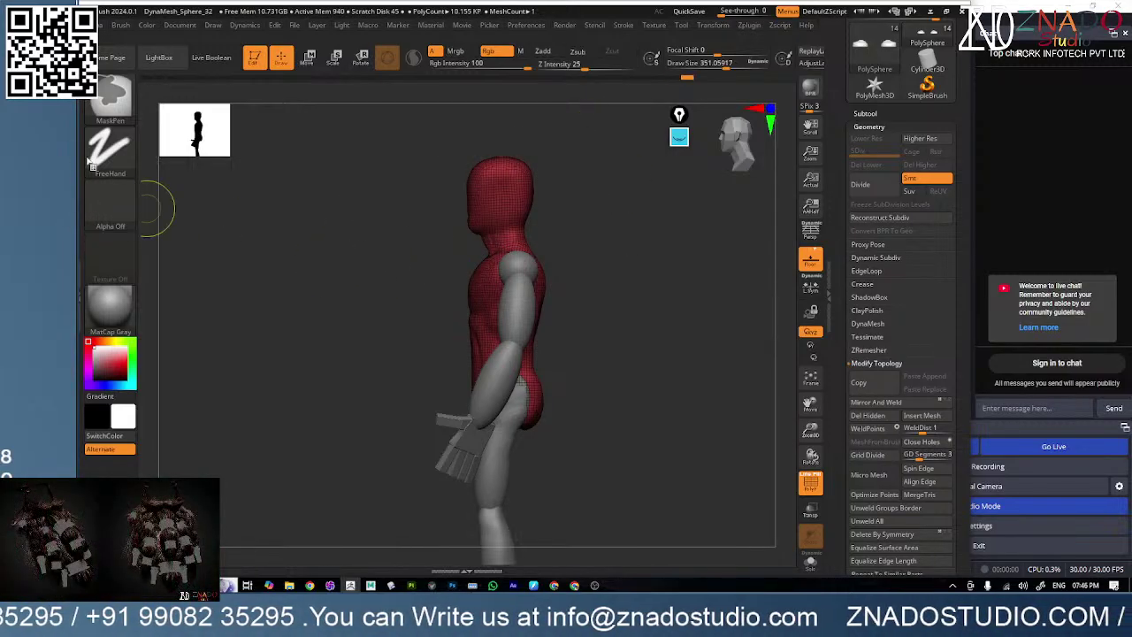
left_click(125, 171)
left_click(283, 185)
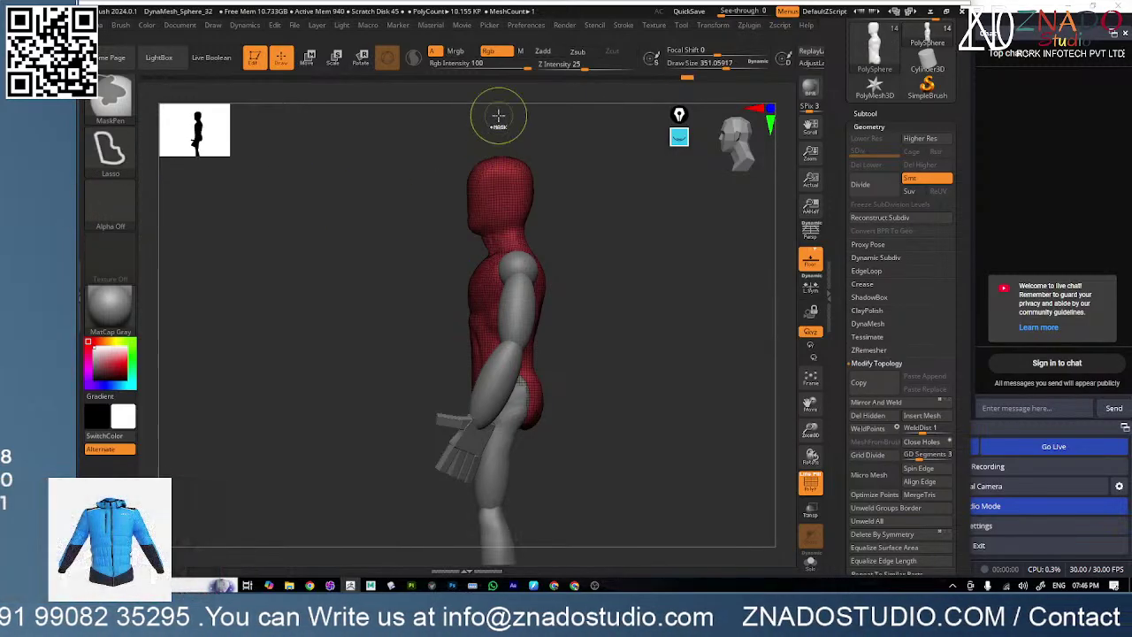
mouse_move(497, 115)
left_mouse_down("ctrl")
mouse_move(442, 224)
mouse_move(569, 220)
mouse_move(619, 238)
left_mouse_up("ctrl")
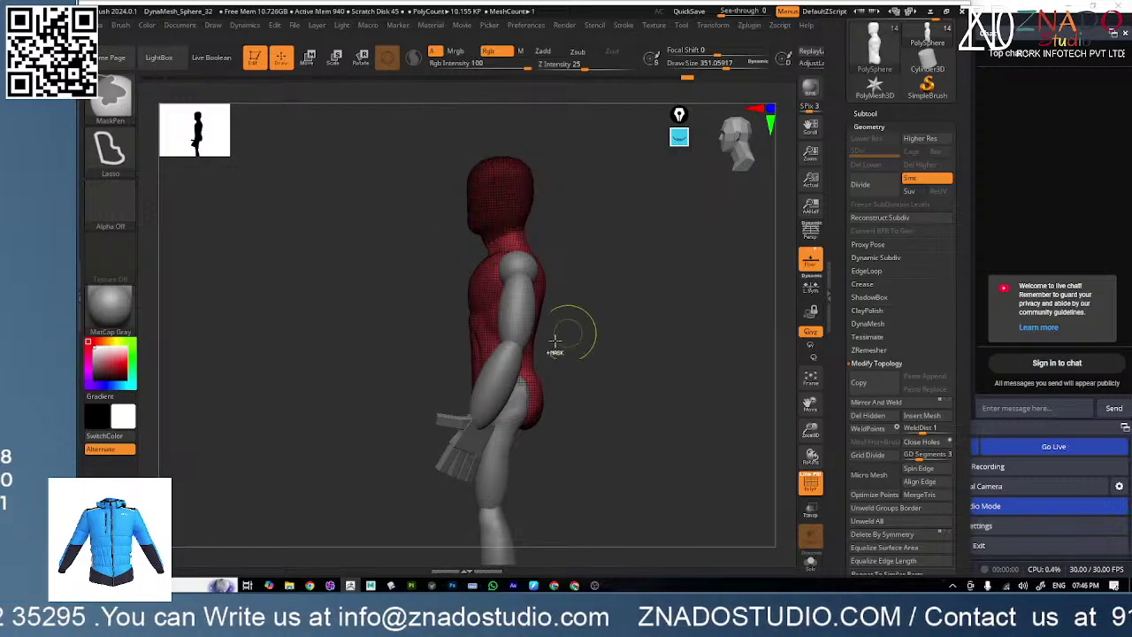
left_click(546, 388, "ctrl")
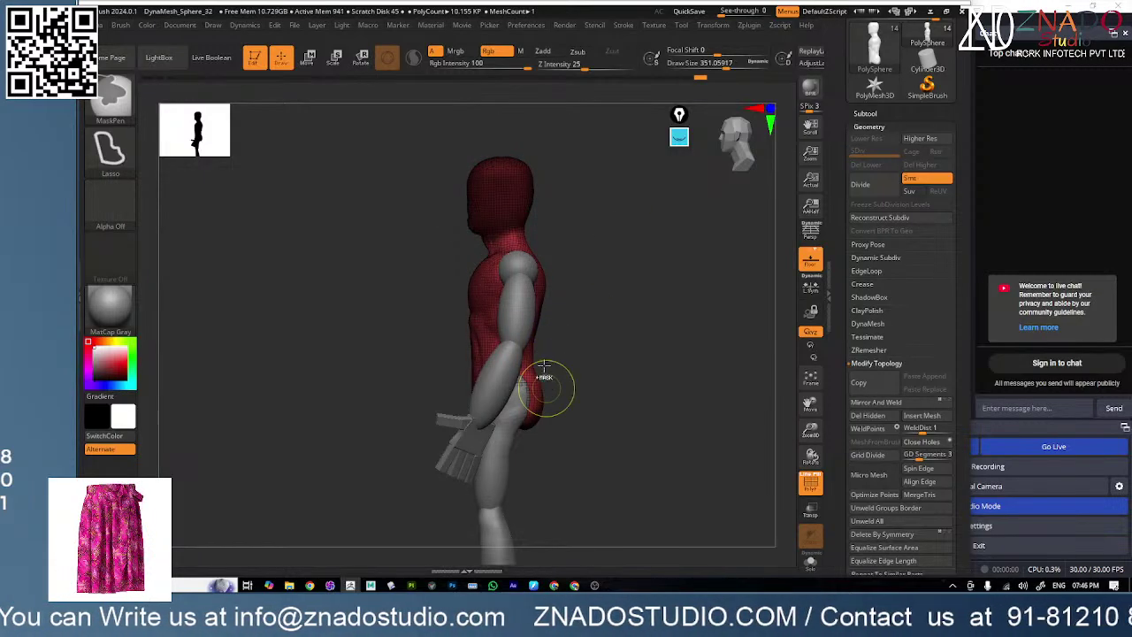
left_click(604, 278, "ctrl")
- Move the unmasked head slightly upward along the Y axis to lengthen the neck
key("w")
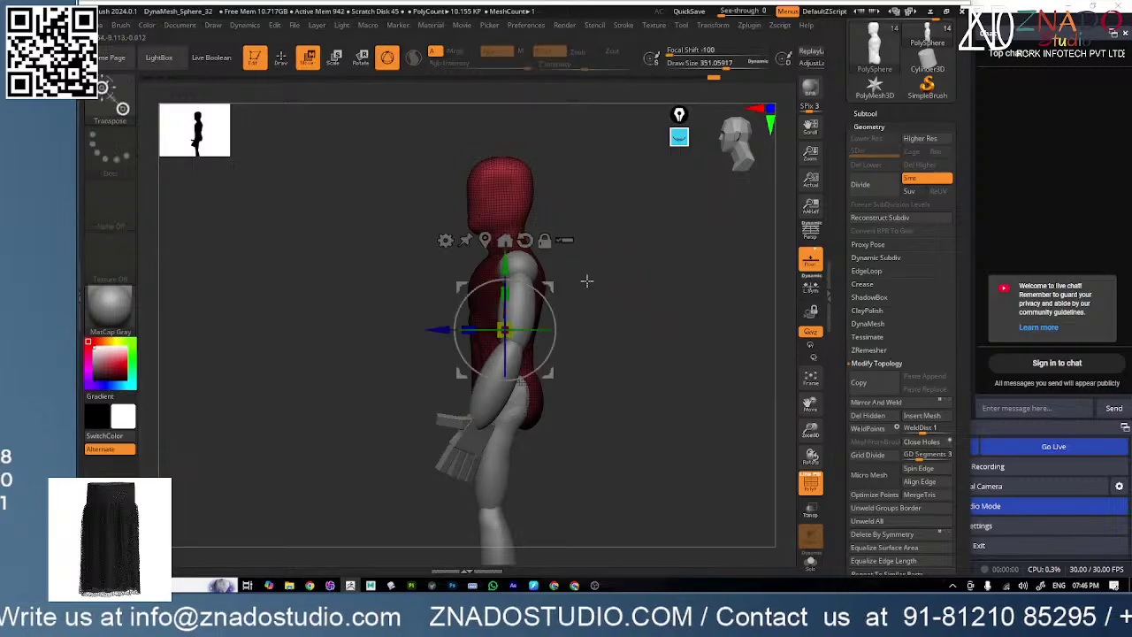
left_click_drag(502, 258, 502, 251)
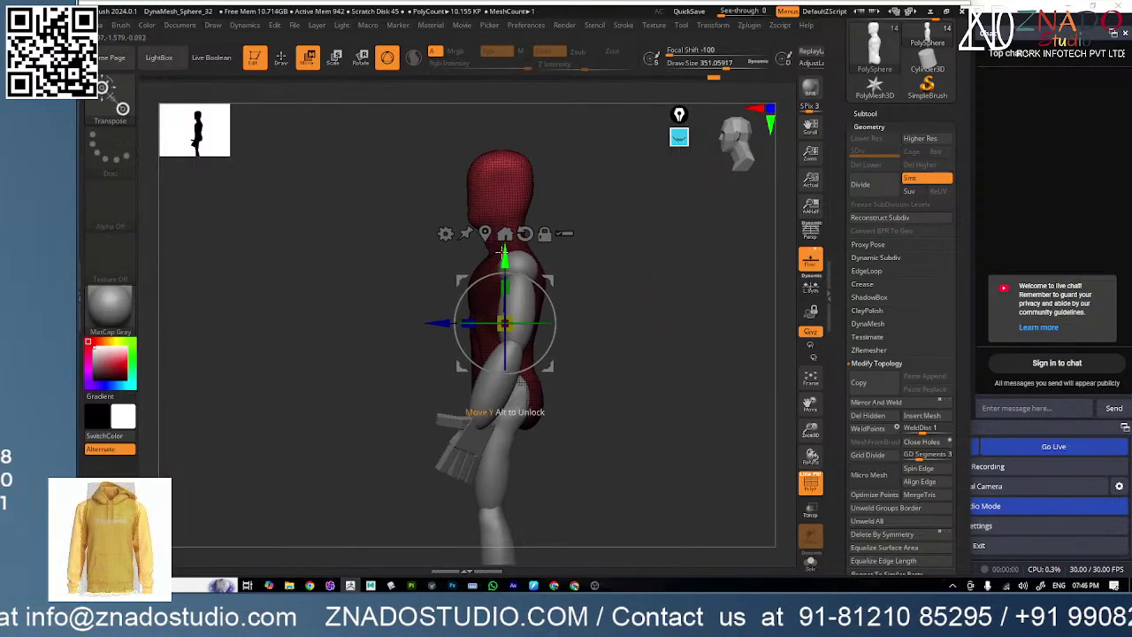
key("ctrl")
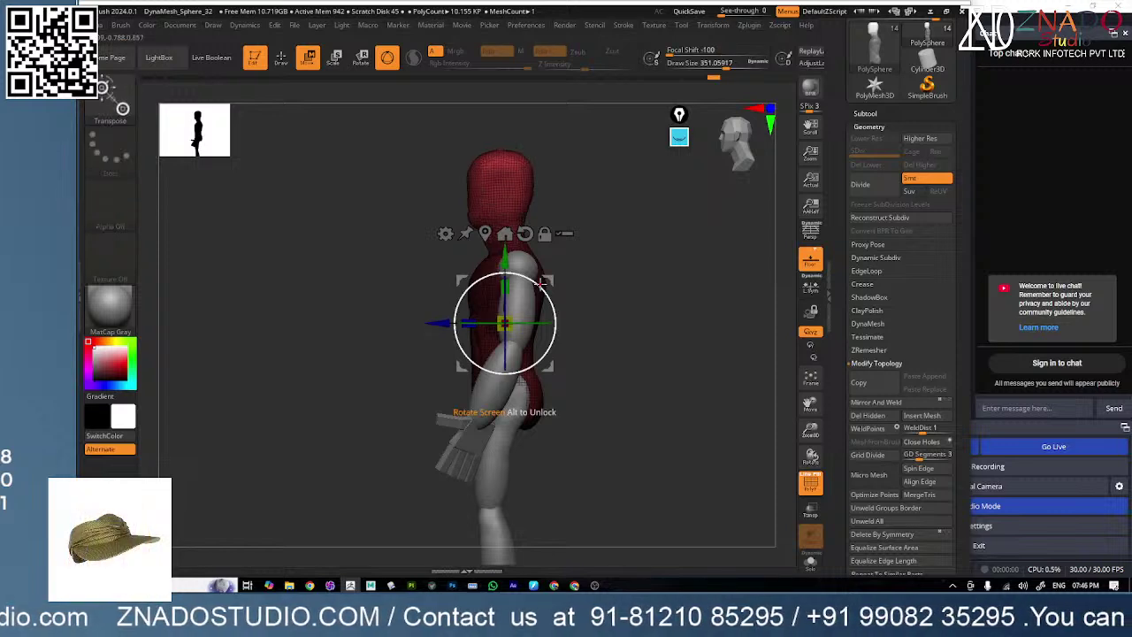
left_click_drag(616, 234, 694, 378, "shift")
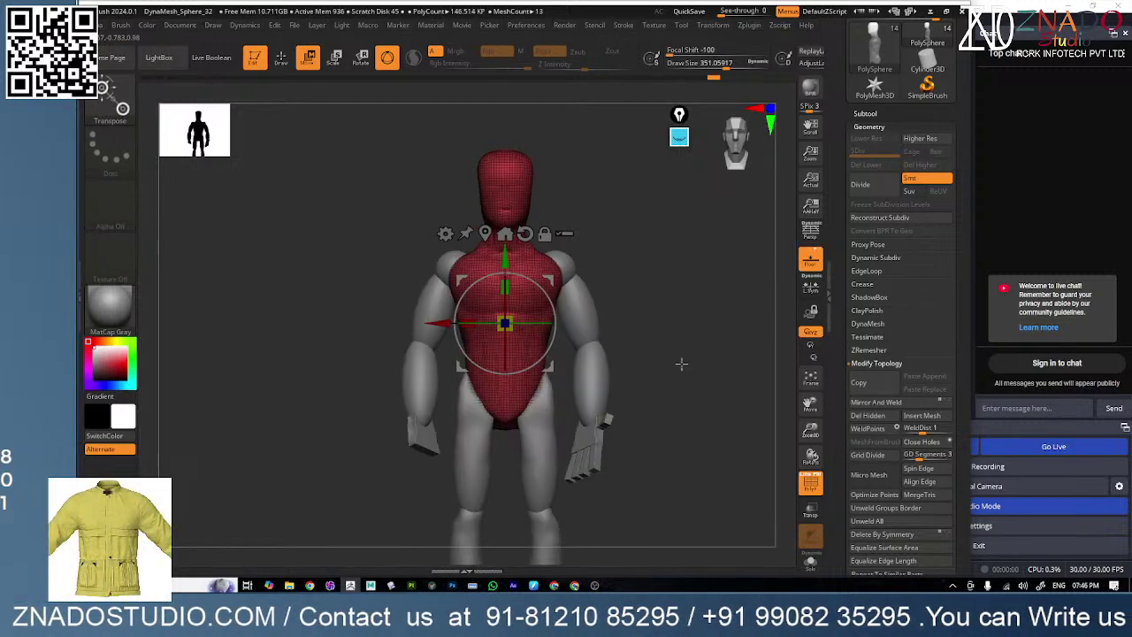
mouse_move(682, 363)
right_mouse_down("ctrl")
mouse_move(684, 397)
mouse_move(671, 378)
right_mouse_up("ctrl")
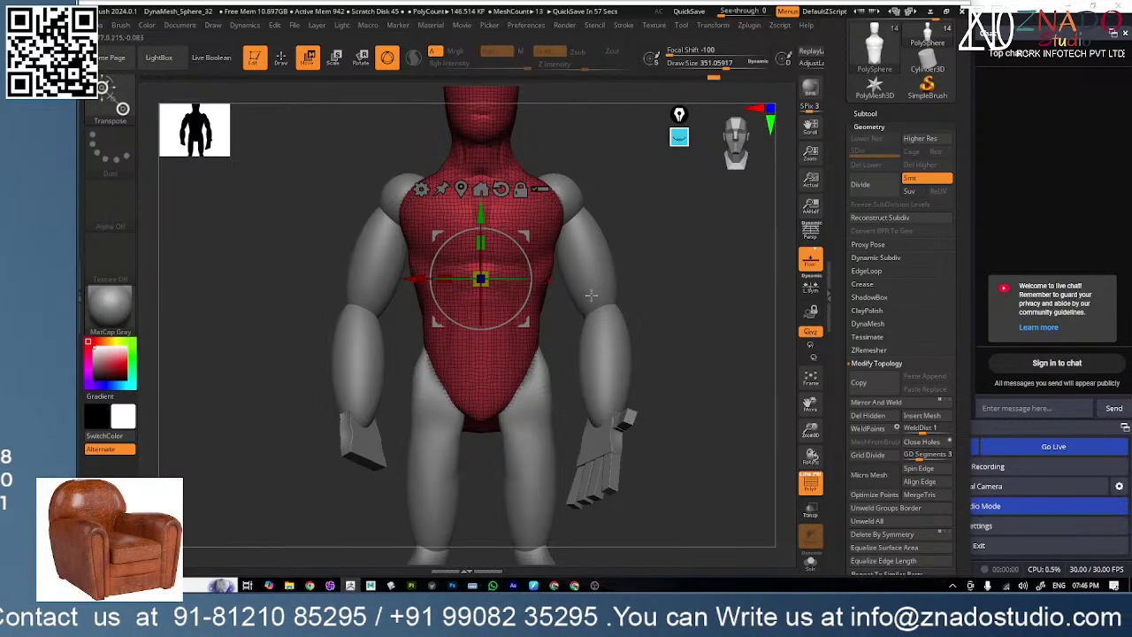
- Reshape the upper thighs around the hips with Move Topological at a draw size of about 351
left_click_drag(658, 366, 643, 270, "alt")
left_click(520, 341, "alt")
left_click_drag(659, 375, 476, 378)
key("b")
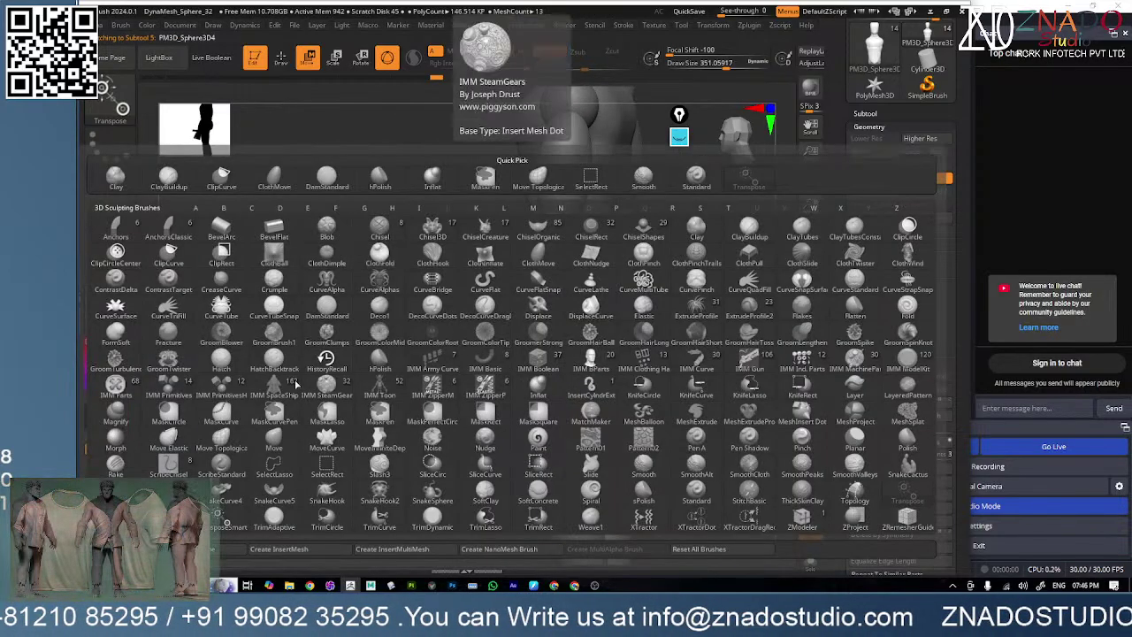
left_click(232, 438)
mouse_move(650, 278)
left_mouse_down()
mouse_move(571, 310)
mouse_move(678, 303)
left_mouse_up()
right_click_drag(678, 303, 608, 336)
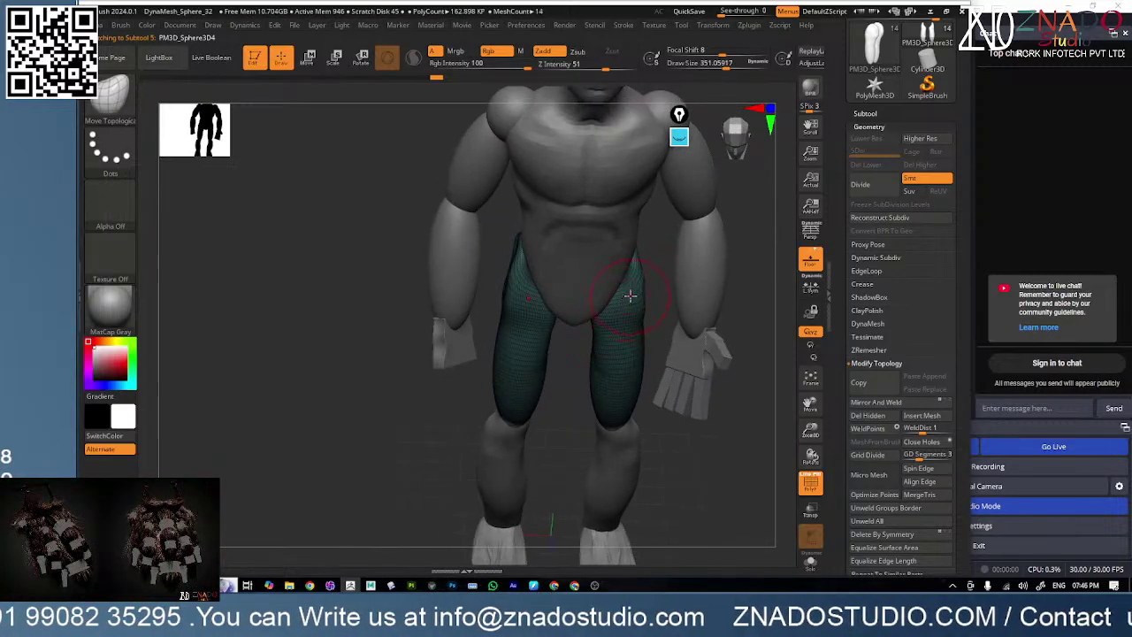
left_click_drag(623, 270, 644, 316)
key("shift")
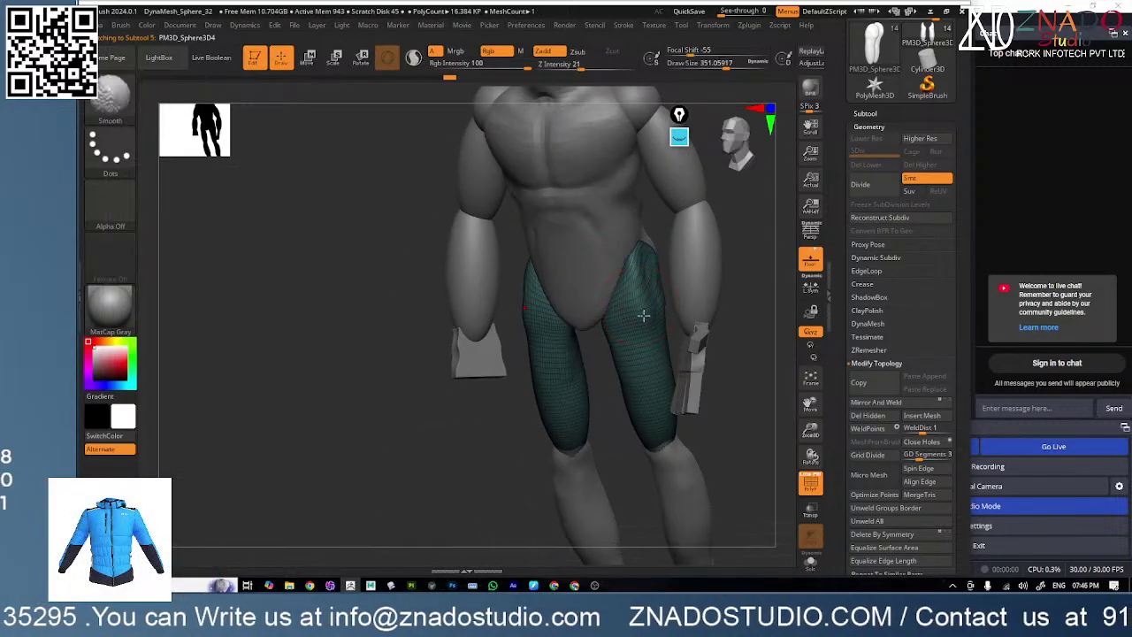
mouse_move(614, 351)
right_mouse_down()
mouse_move(631, 331)
mouse_move(622, 285)
mouse_move(636, 287)
right_mouse_up()
- Add volume to both thighs with the Inflat brush at a draw size of about 508
key("b")
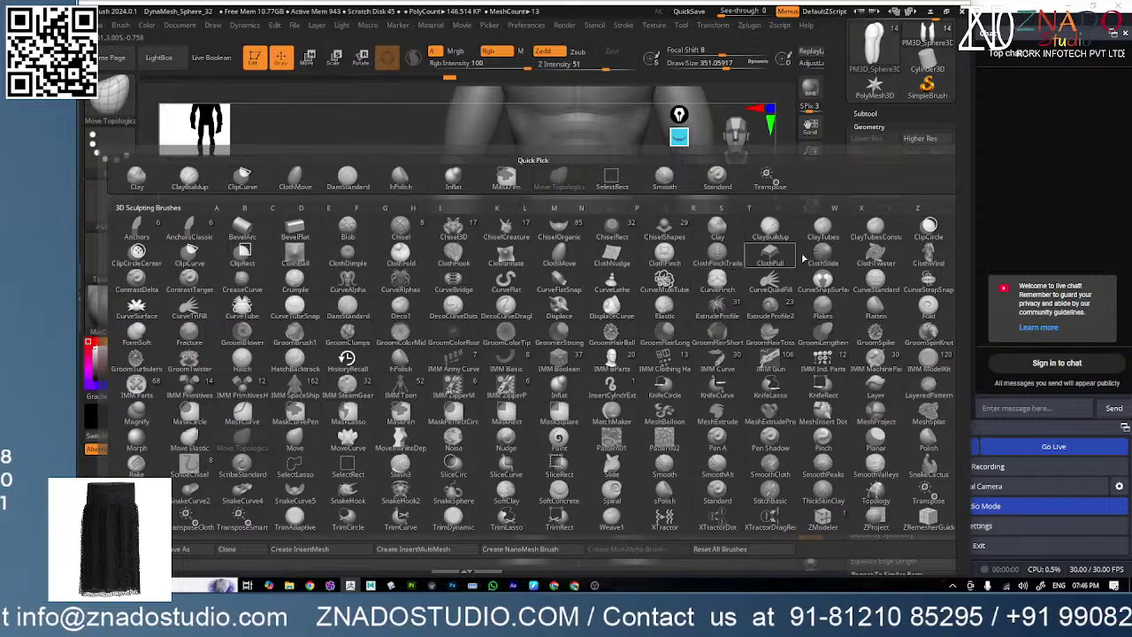
left_click(454, 177)
key("space")
left_click_drag(636, 191, 652, 193)
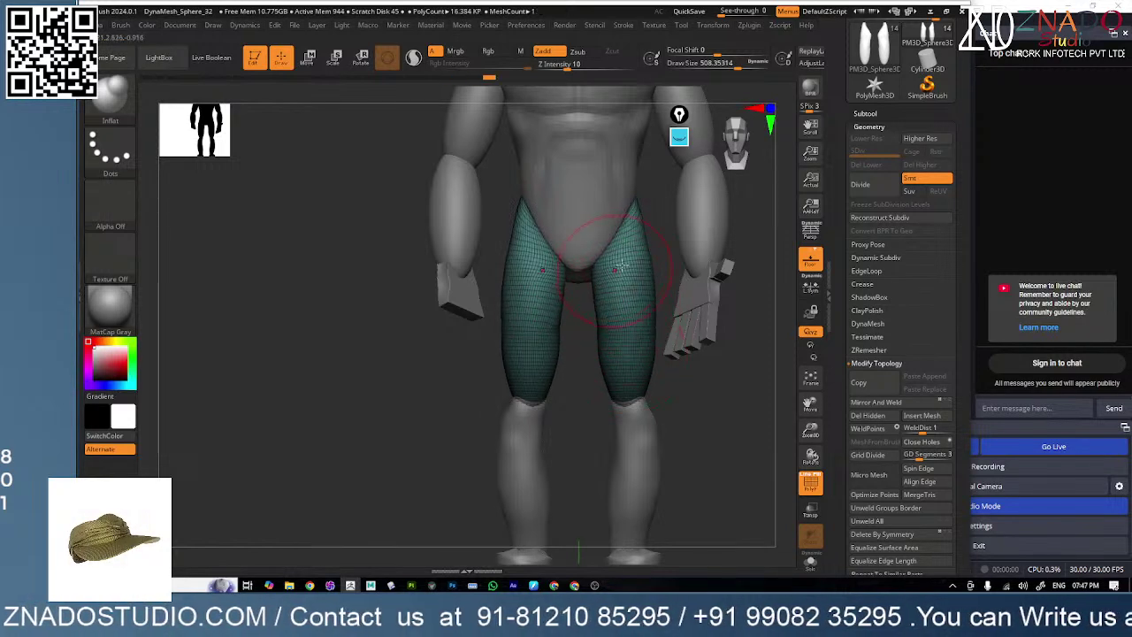
right_click_drag(621, 266, 630, 306)
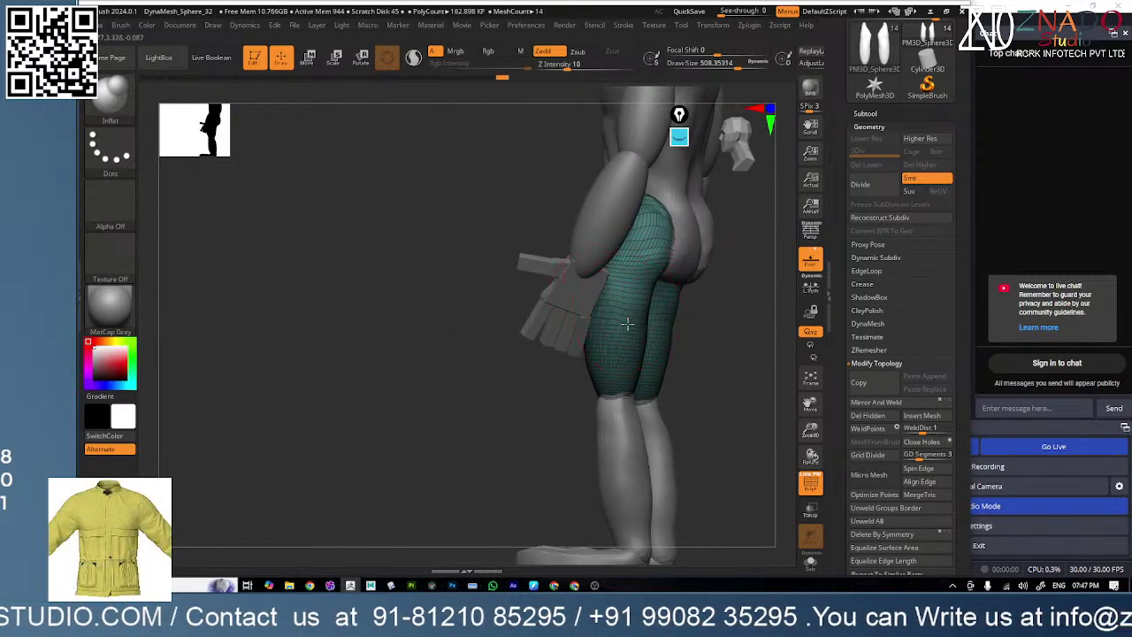
left_click_drag(626, 324, 625, 290)
right_click_drag(625, 300, 667, 342, "shift")
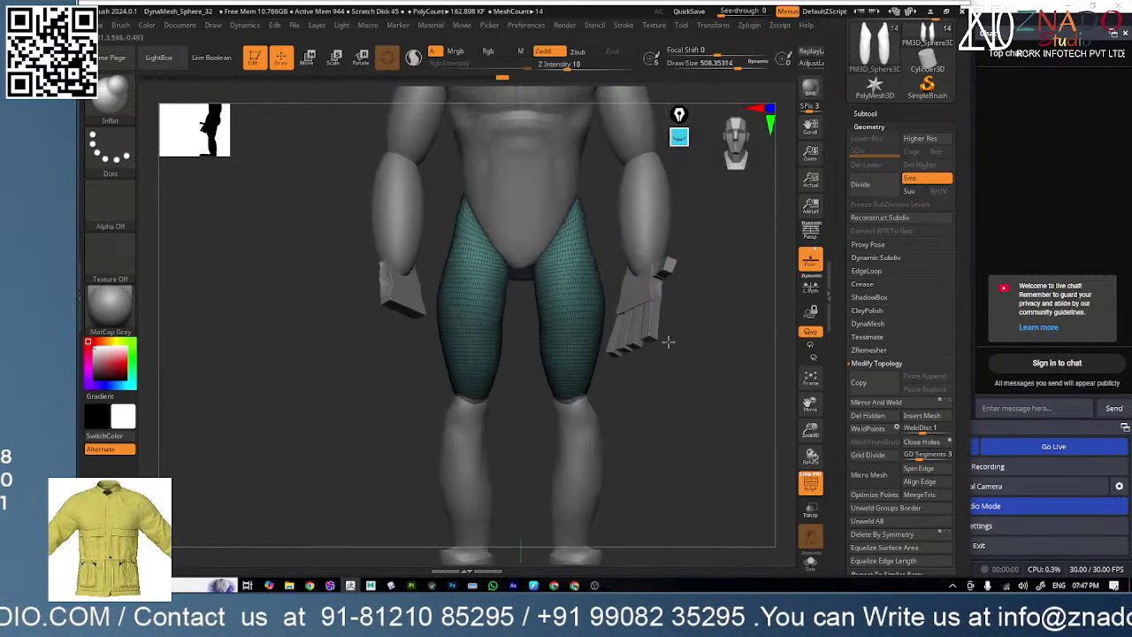
- Isolate the thigh meshes to examine their shape from the front and the ends, then restore the full figure
left_click(809, 563)
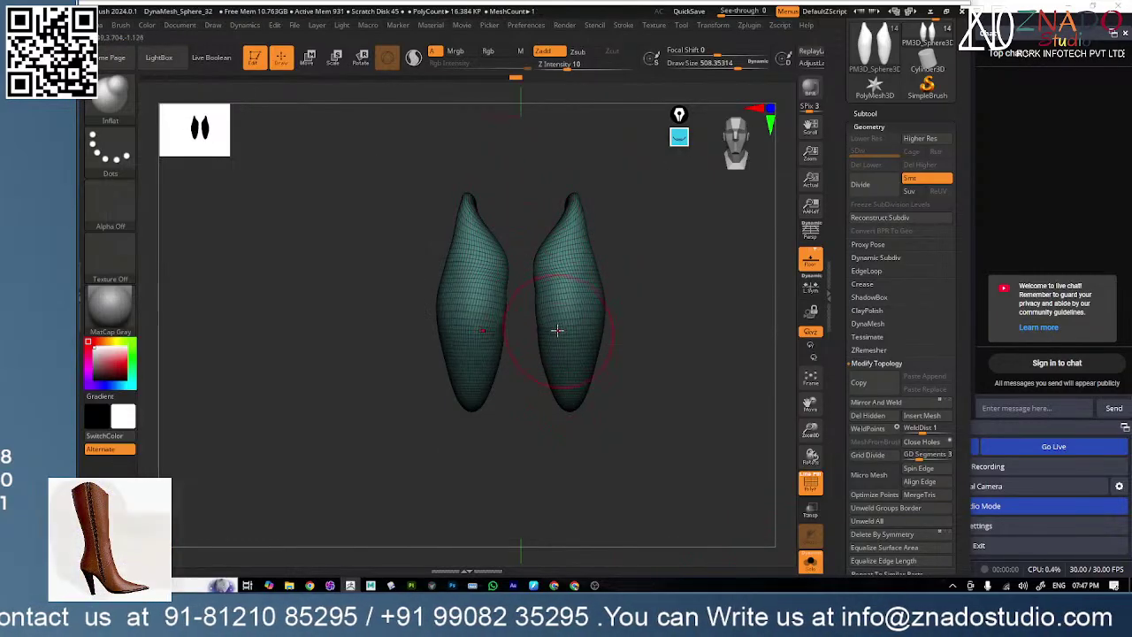
mouse_move(594, 359)
right_mouse_down("shift")
mouse_move(562, 331)
mouse_move(583, 324)
mouse_move(563, 183)
right_mouse_up("shift")
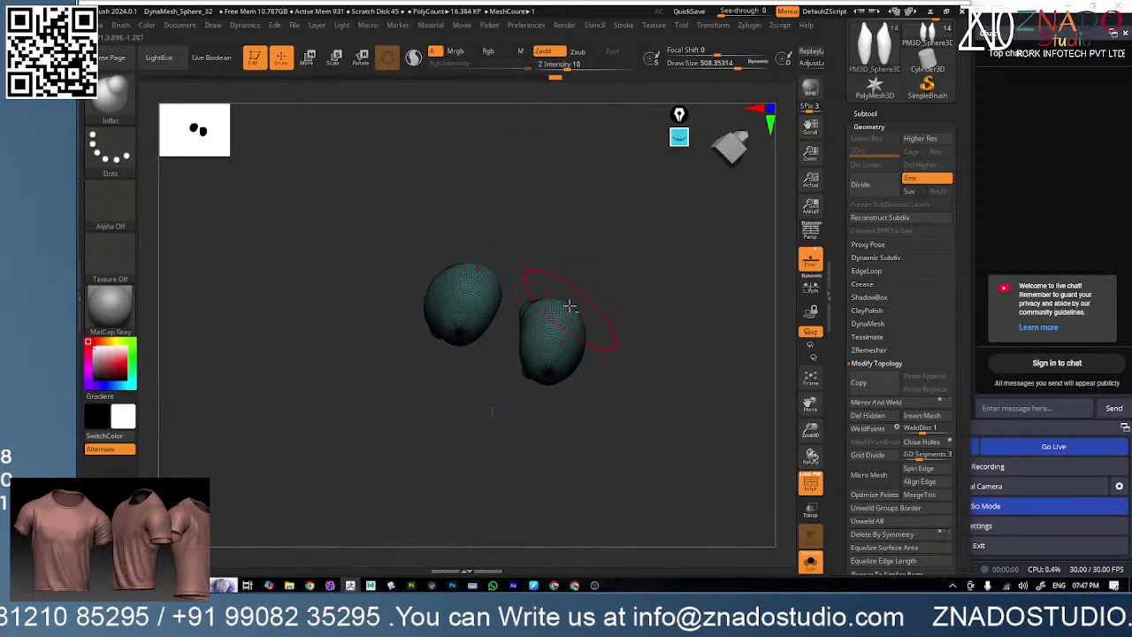
mouse_move(571, 304)
right_mouse_down()
mouse_move(560, 309)
mouse_move(581, 283)
mouse_move(575, 379)
mouse_move(572, 268)
right_mouse_up()
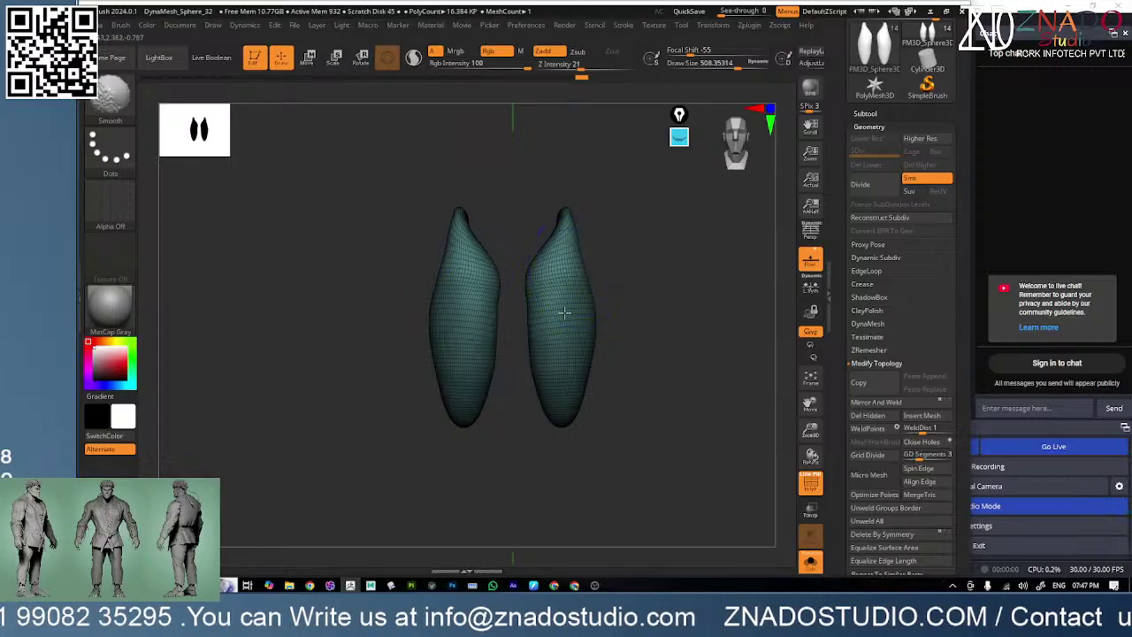
left_click(811, 562)
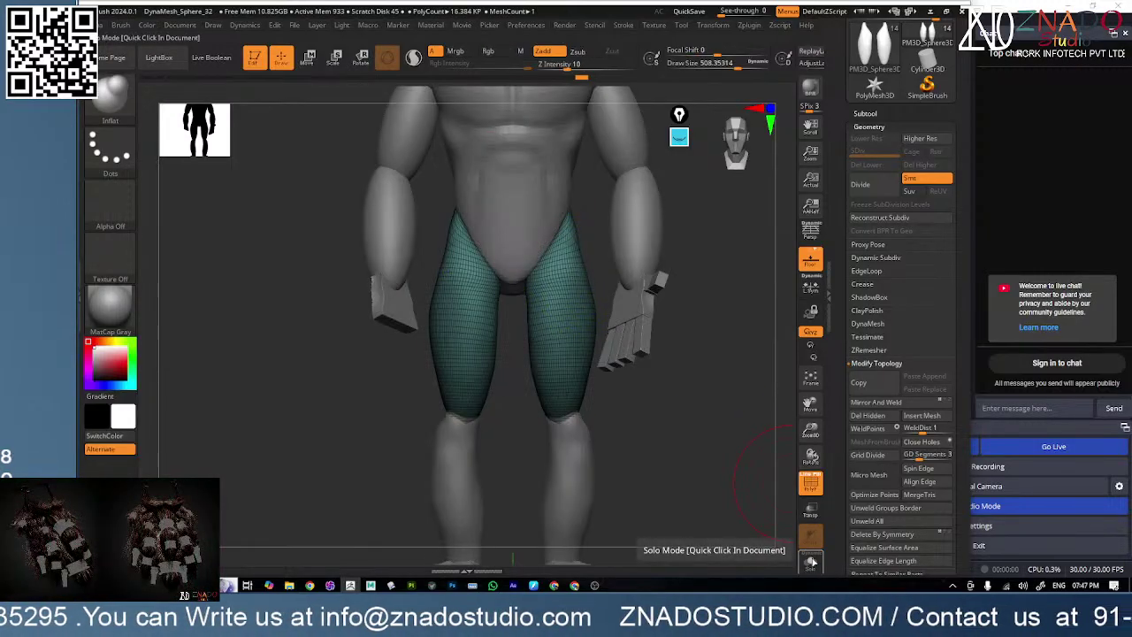
left_click(810, 562)
left_click(810, 562)
- Smooth the upper thighs near the hips and check the thigh meshes in isolation from the front
mouse_move(594, 412)
right_mouse_down("ctrl")
mouse_move(439, 379)
mouse_move(550, 425)
right_mouse_up("ctrl")
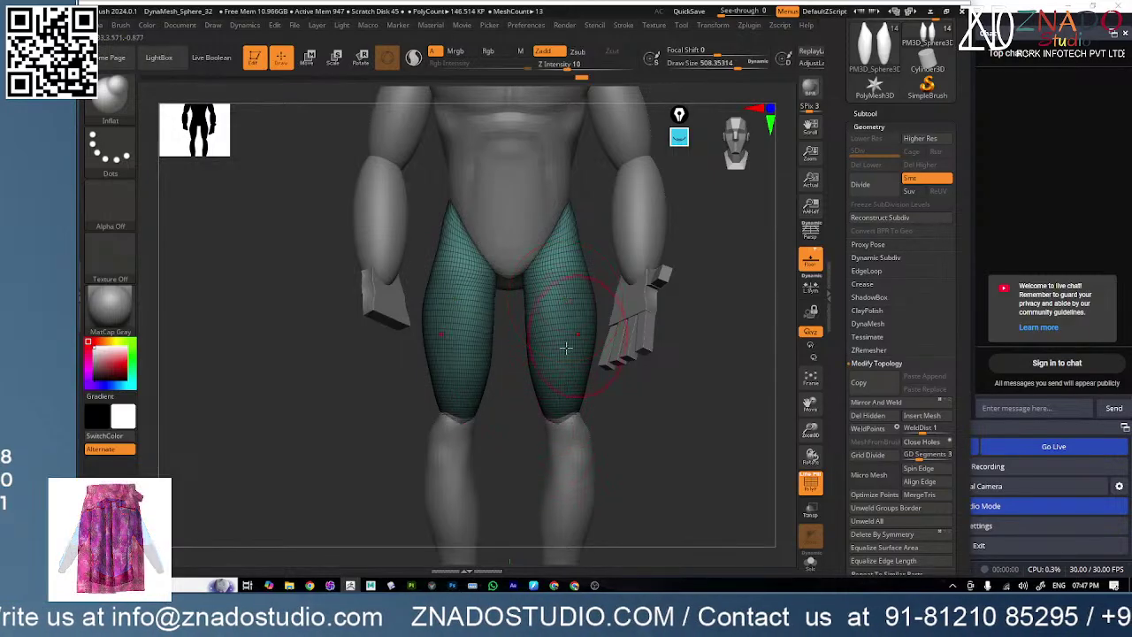
right_click_drag(566, 348, 606, 215)
mouse_move(606, 216)
left_mouse_down()
mouse_move(572, 242)
mouse_move(599, 237)
left_mouse_up()
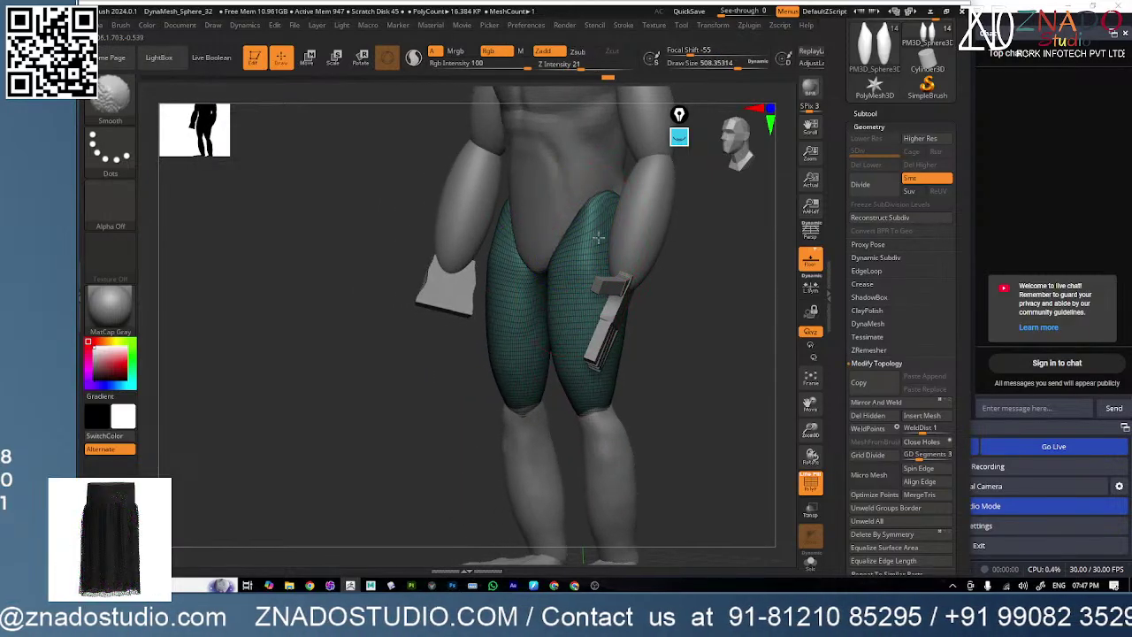
left_click(810, 562)
left_click(809, 562)
left_click(810, 562)
right_click_drag(552, 363, 592, 372, "shift")
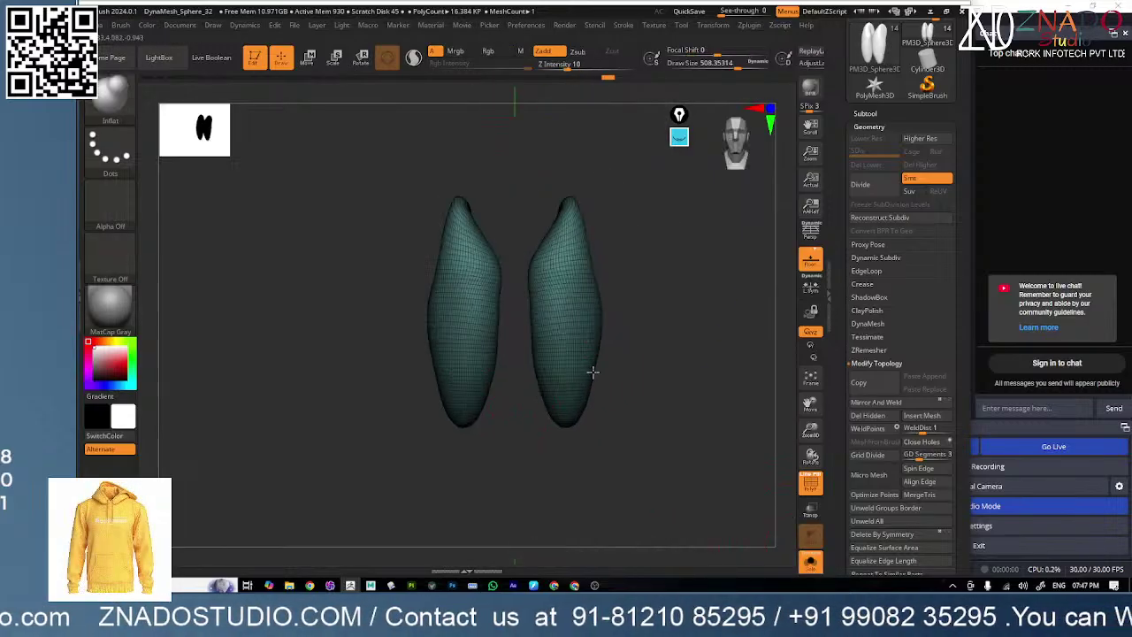
left_click(811, 563)
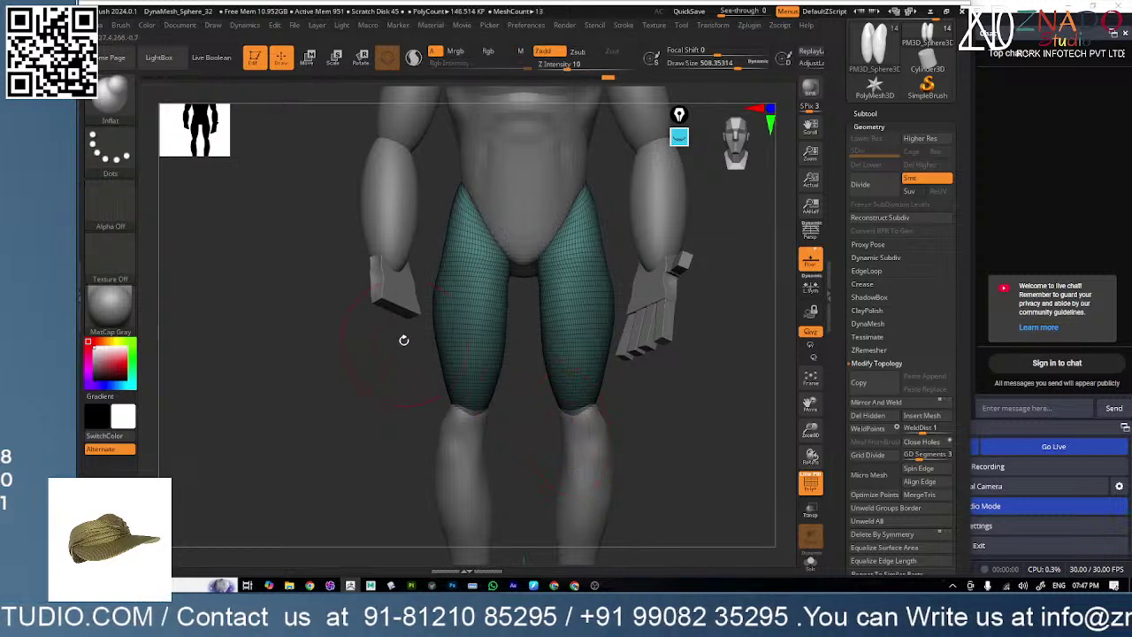
- Display the full figure as a black front silhouette with the wireframe turned off to examine its proportions
key("f")
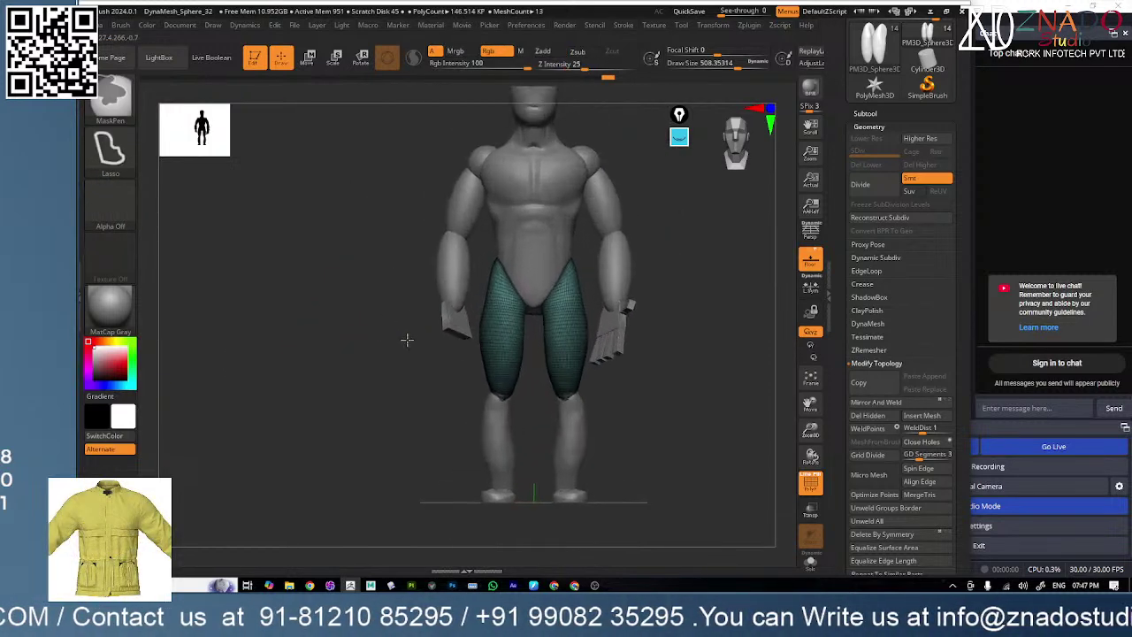
right_click_drag(410, 333, 401, 330, "ctrl")
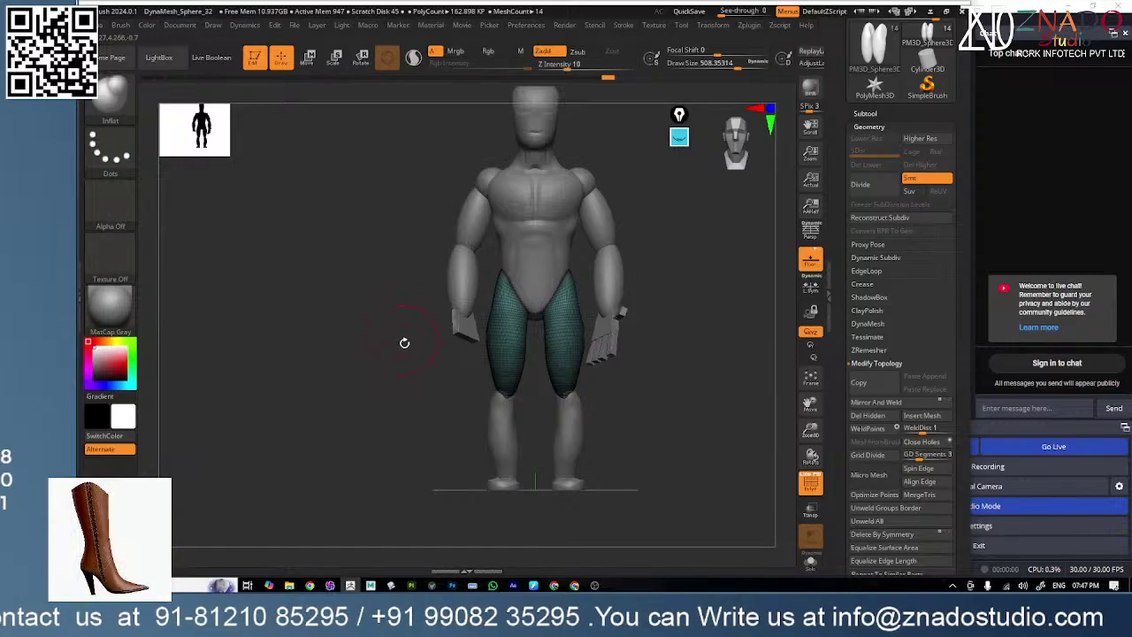
left_click_drag(404, 342, 365, 391, "alt")
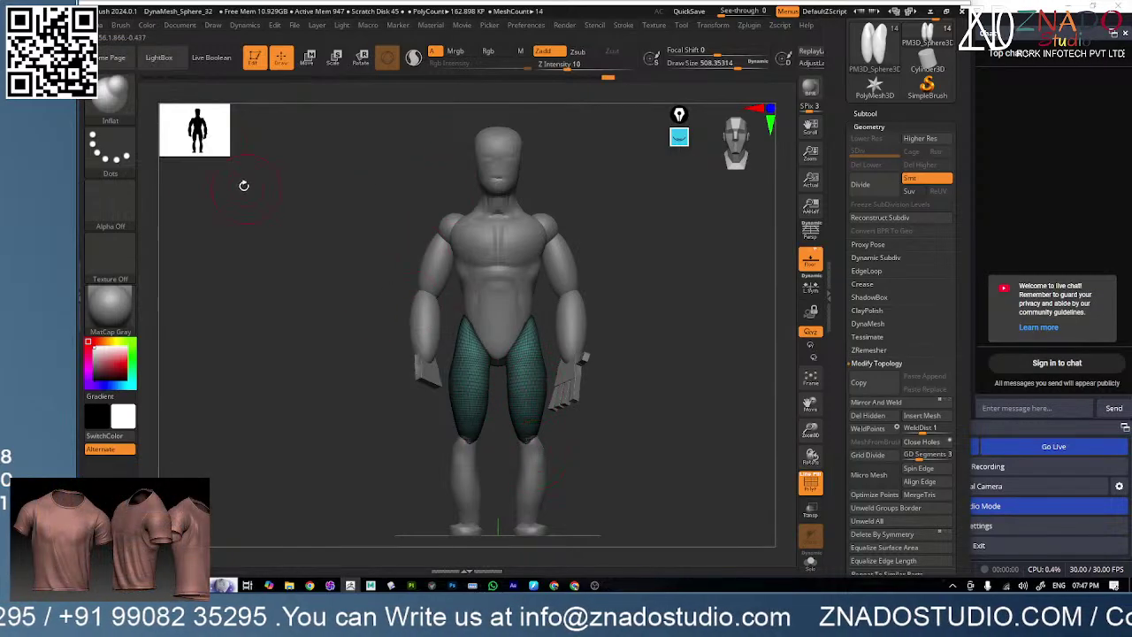
key("v")
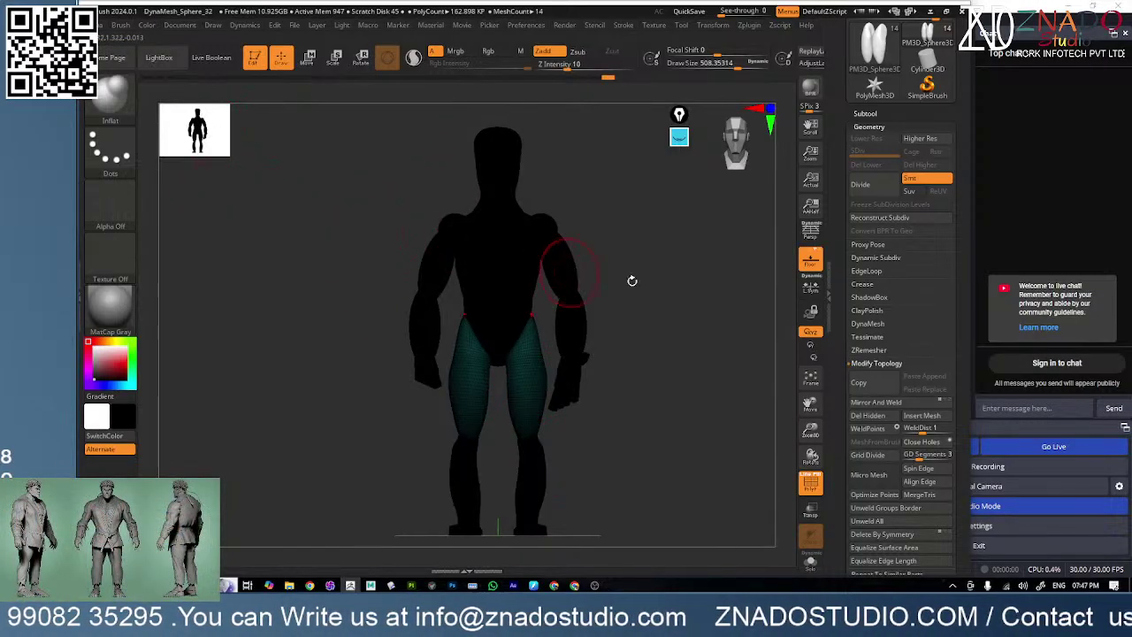
left_click(809, 482)
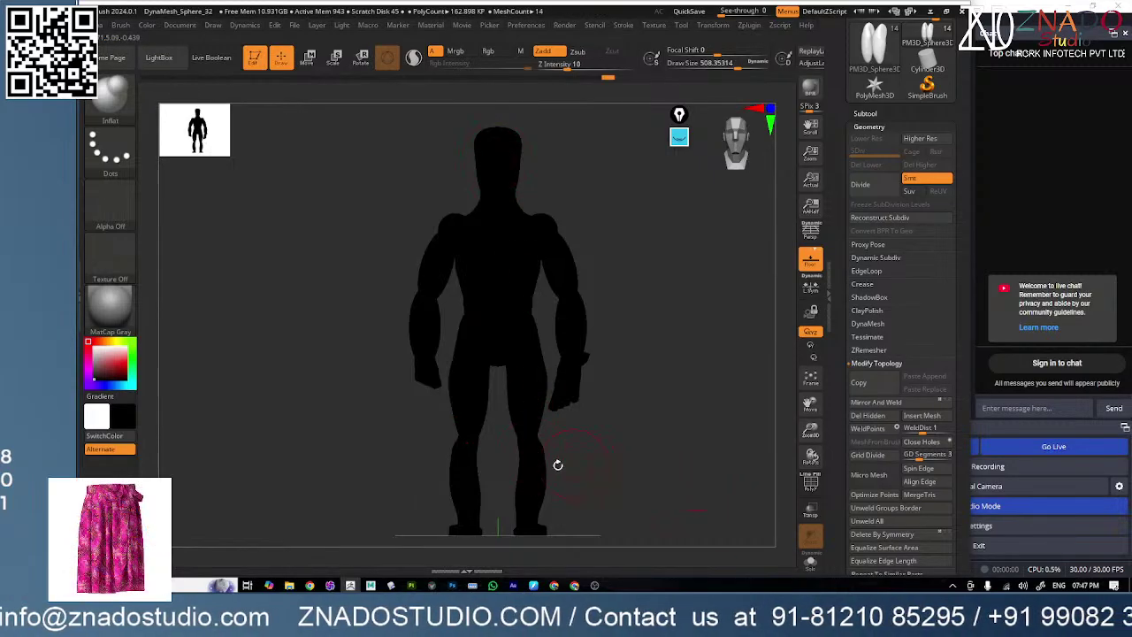
left_click(810, 482)
left_click(810, 482)
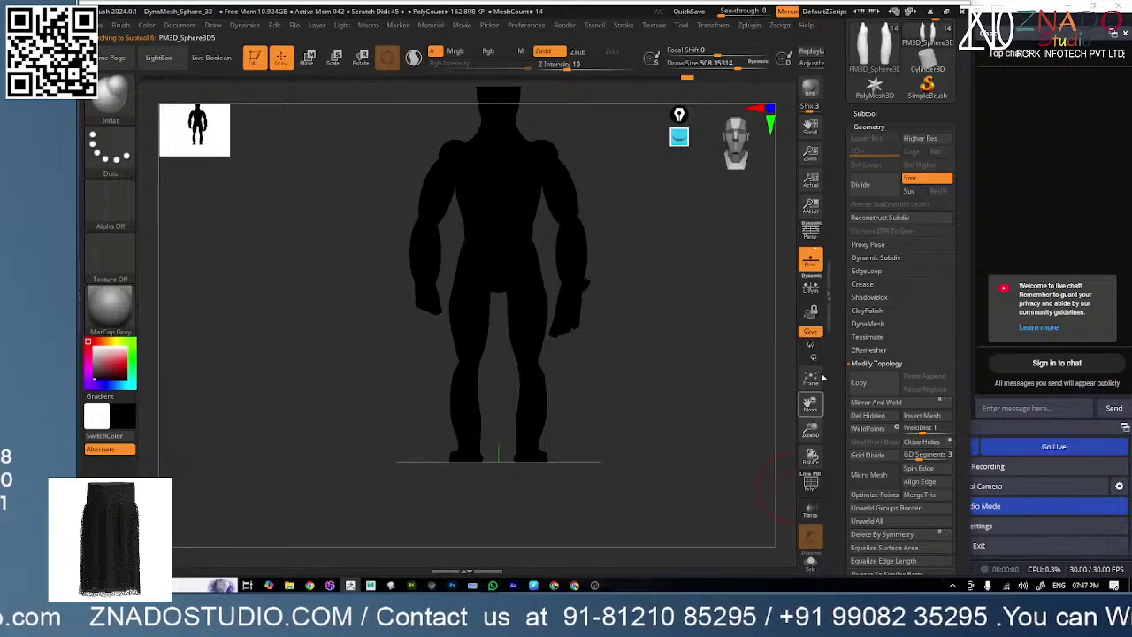
- Move the lower legs slightly downward along the Y axis to lengthen the legs
mouse_move(584, 408)
left_mouse_down("ctrl")
mouse_move(472, 480)
mouse_move(618, 563)
mouse_move(649, 467)
left_mouse_up("ctrl")
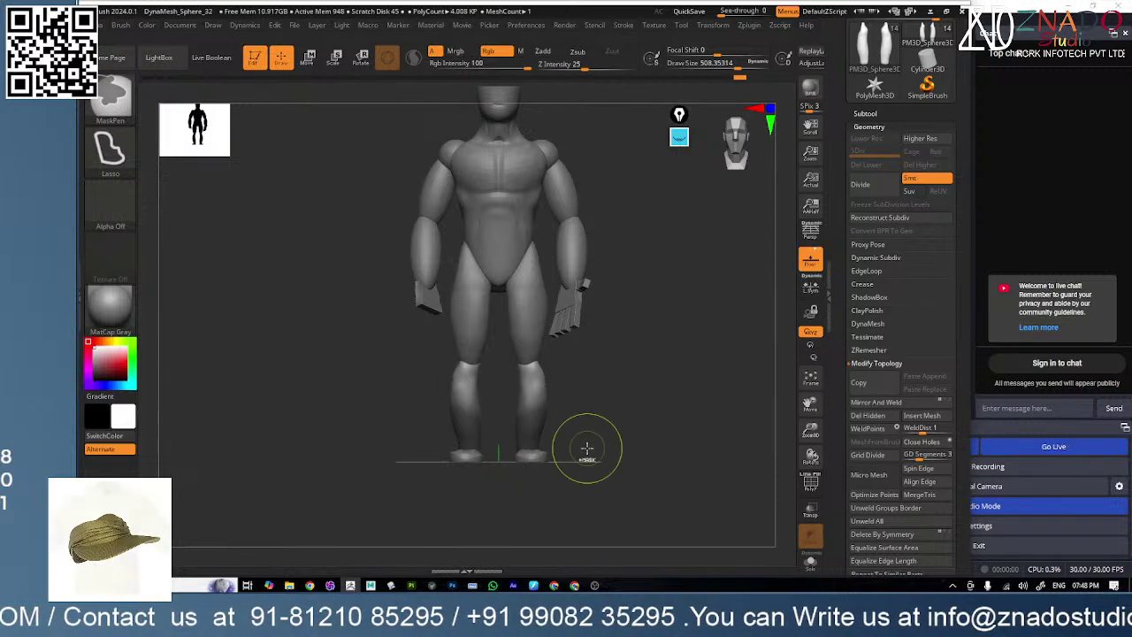
key("w")
left_click_drag(526, 343, 527, 357)
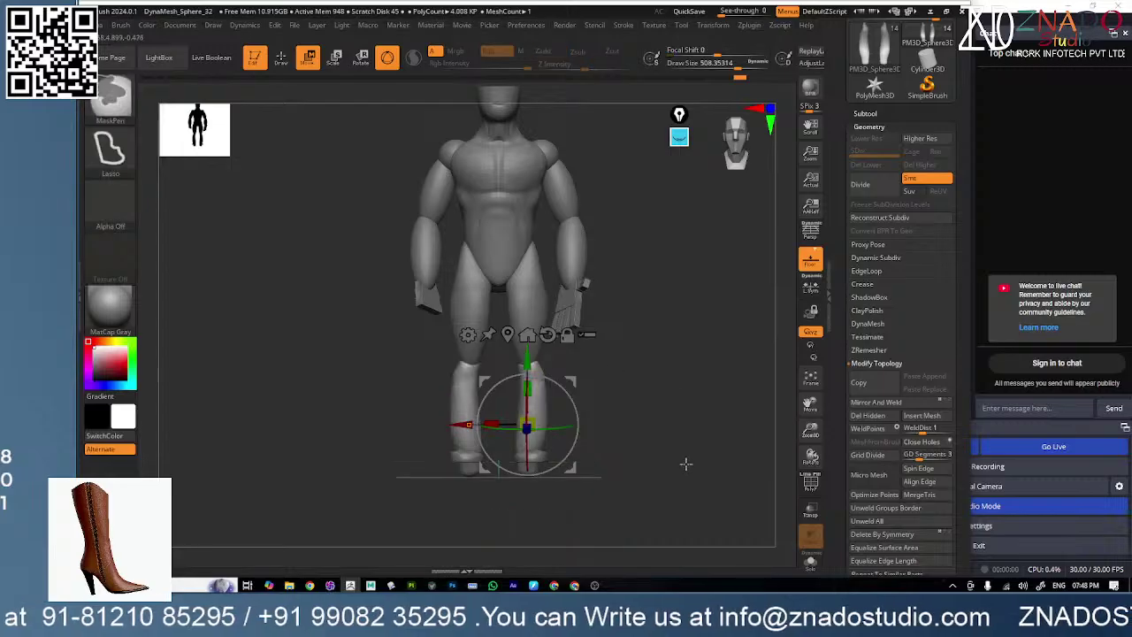
- Move the PM3D_Sphere3D1_1 feet down along the Y axis to the ends of the lower legs and check the full silhouette
left_click(864, 112)
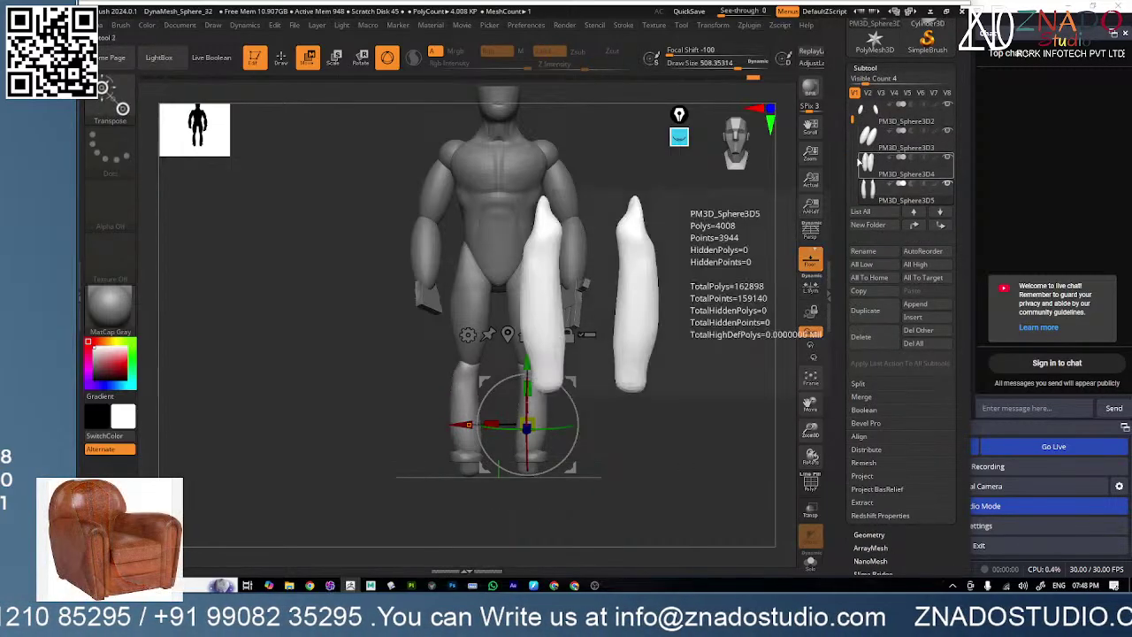
left_click_drag(854, 145, 855, 184)
left_click(862, 174)
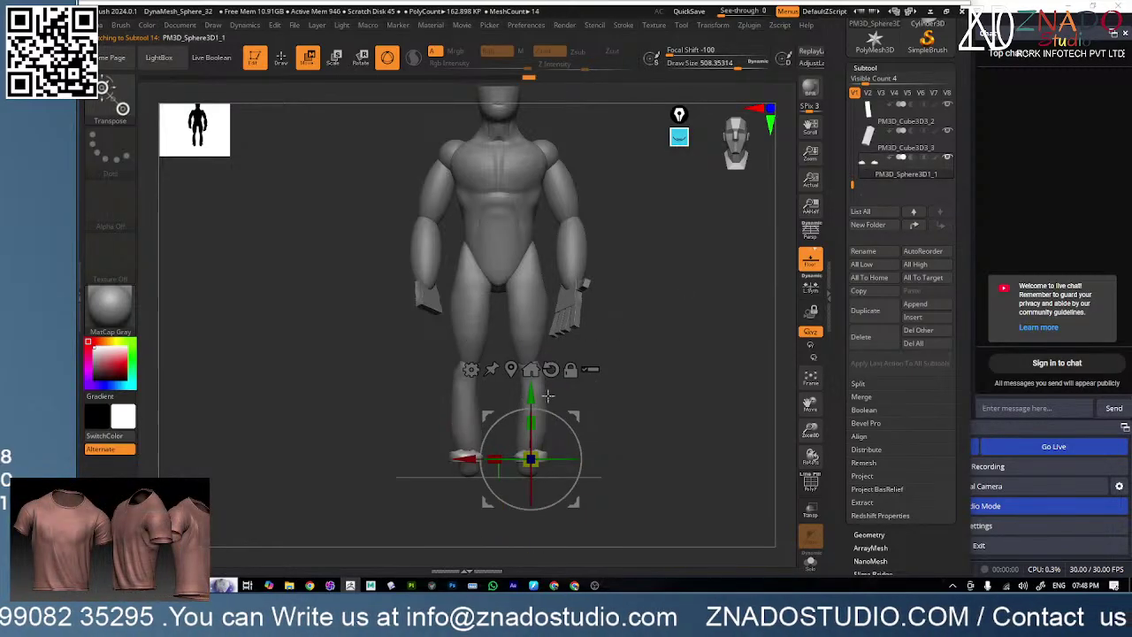
left_click_drag(532, 391, 532, 413)
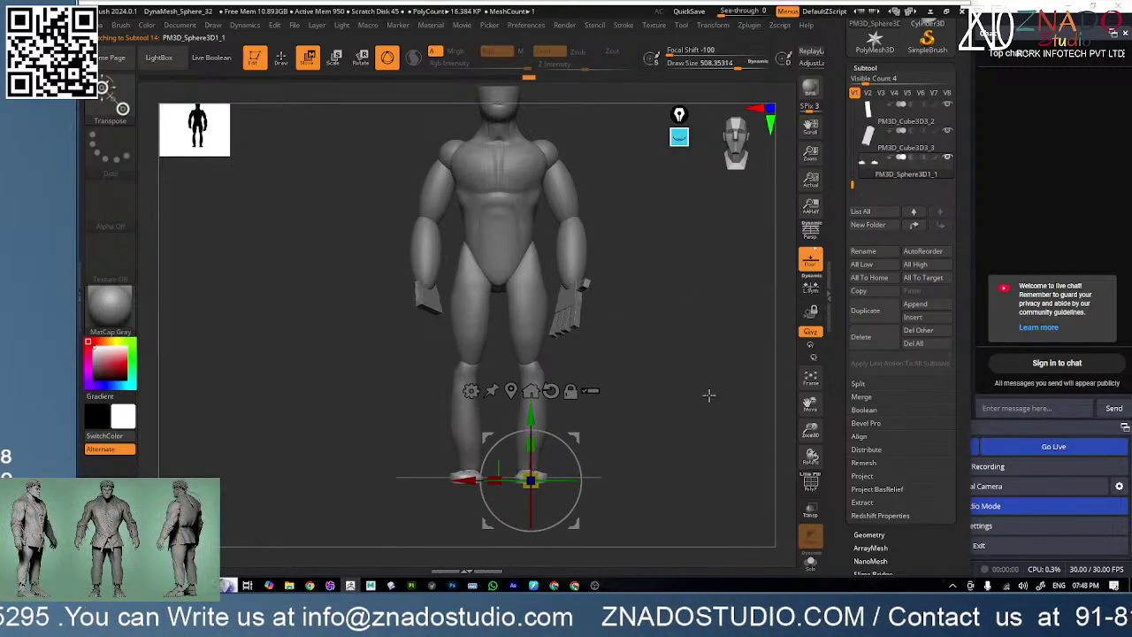
key("v")
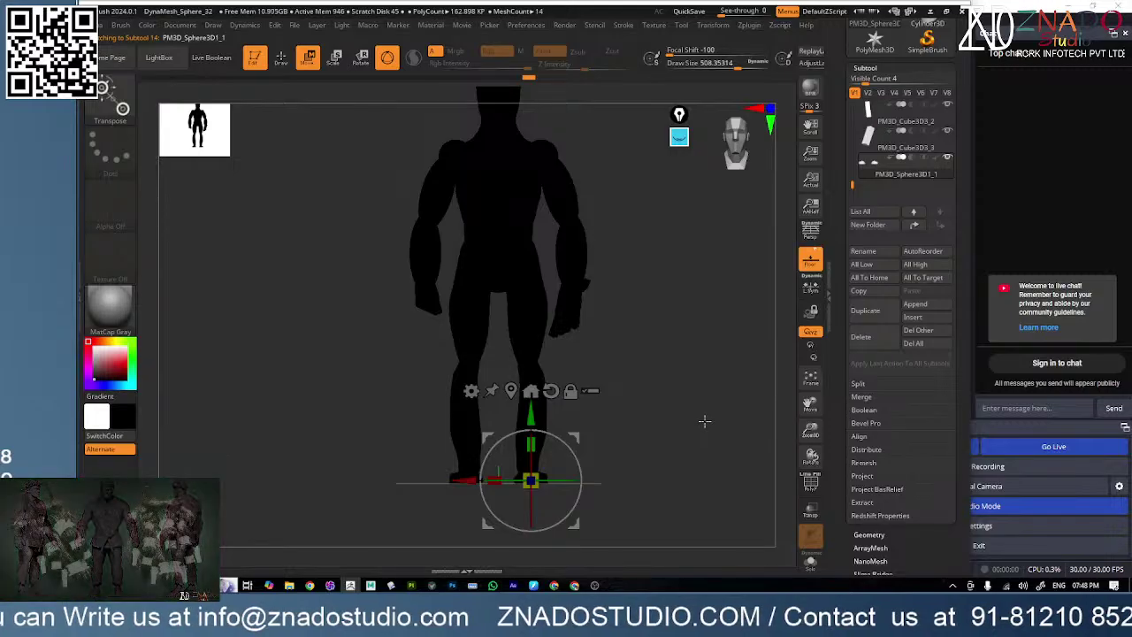
right_click_drag(705, 421, 675, 394, "ctrl")
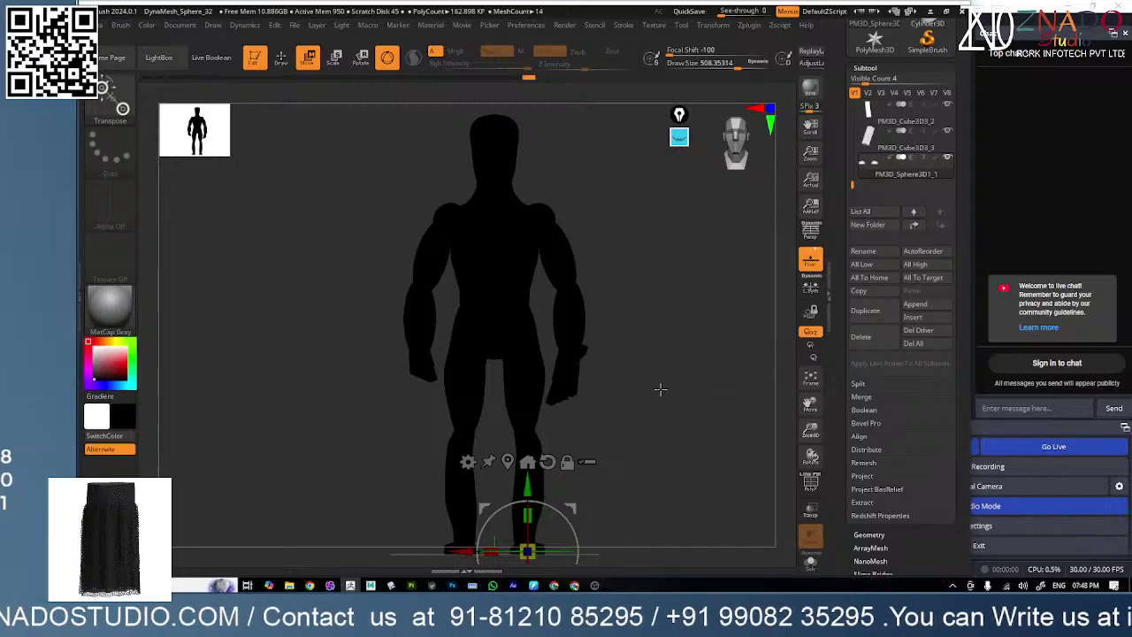